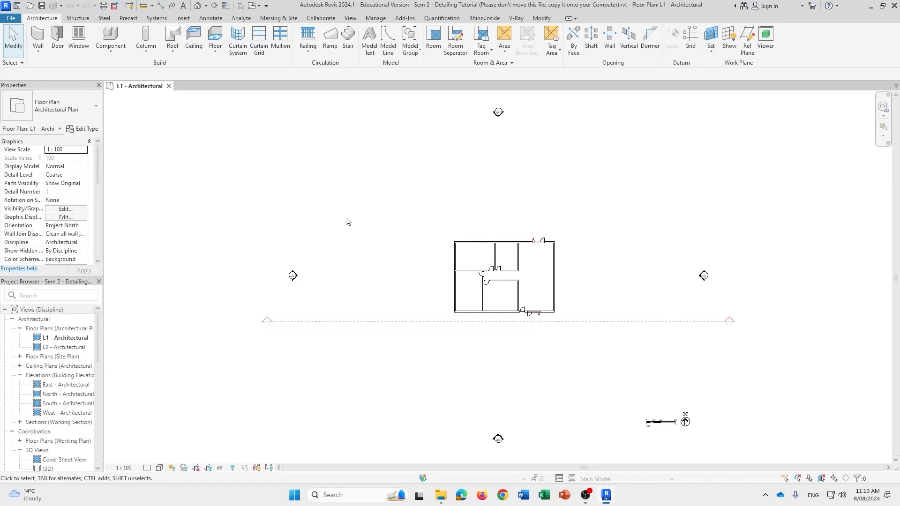
# Switch to the Revit Tutorial - Detailing folder in File Explorer and open the "Link to Window File" internet shortcut.
pyautogui.moveTo(447, 498)
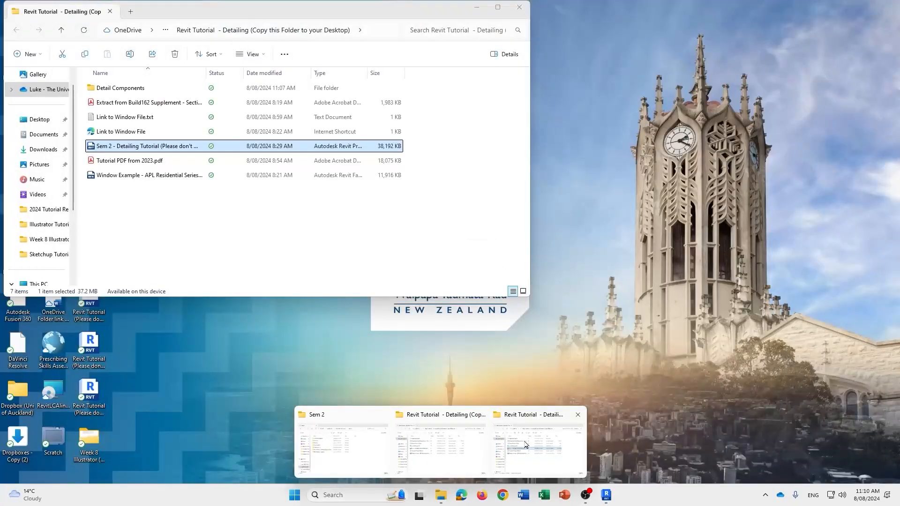
pyautogui.click(525, 442)
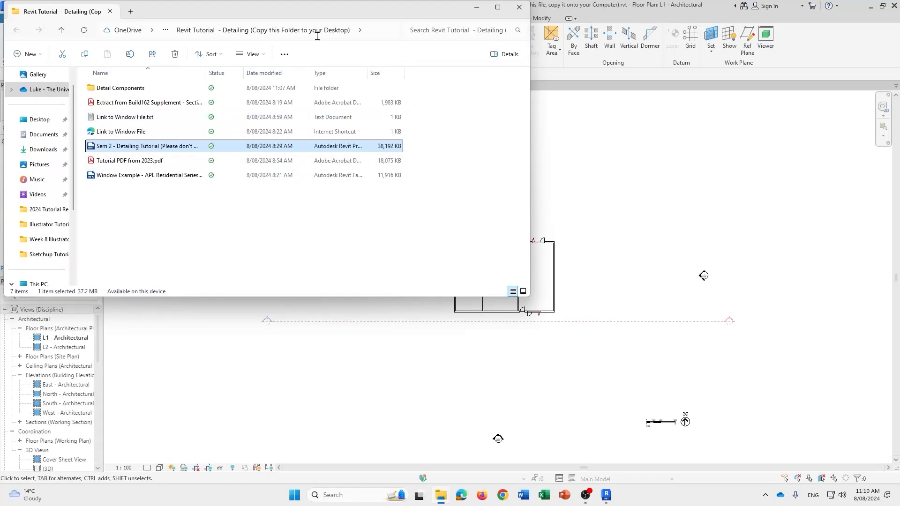
pyautogui.moveTo(322, 11); pyautogui.dragTo(331, 59)
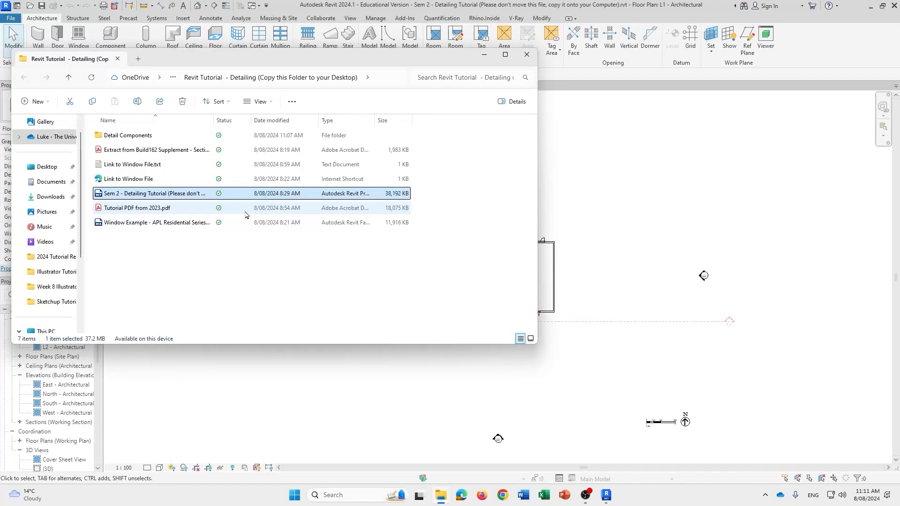
pyautogui.doubleClick(133, 180)
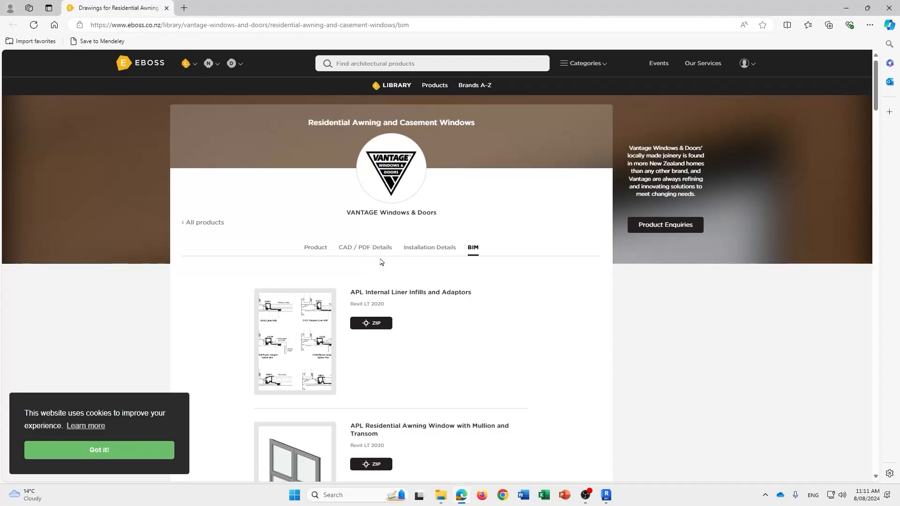
# Browse all VANTAGE Windows & Doors products and their ranges on EBOSS, and return to the Residential Awning and Casement Windows page.
pyautogui.click(210, 224)
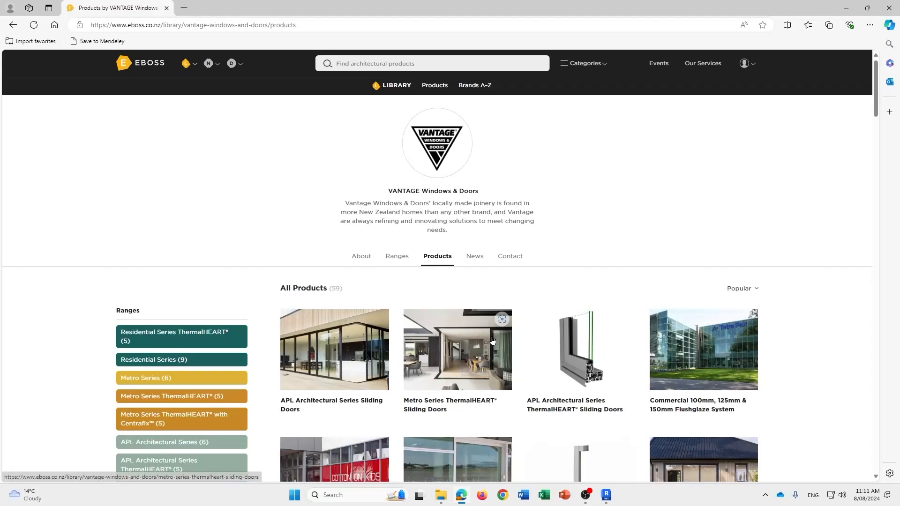
pyautogui.scroll(-4, 492, 340)
pyautogui.scroll(-2, 492, 341)
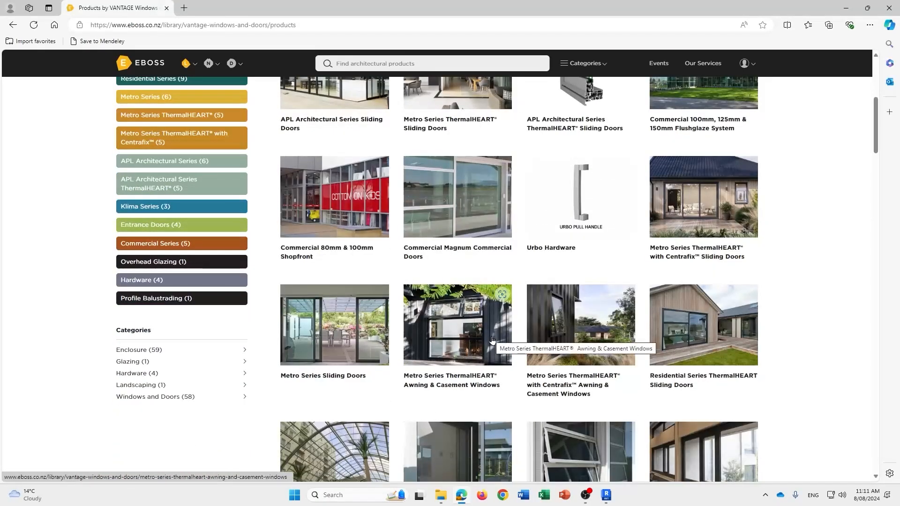
pyautogui.scroll(4, 187, 247)
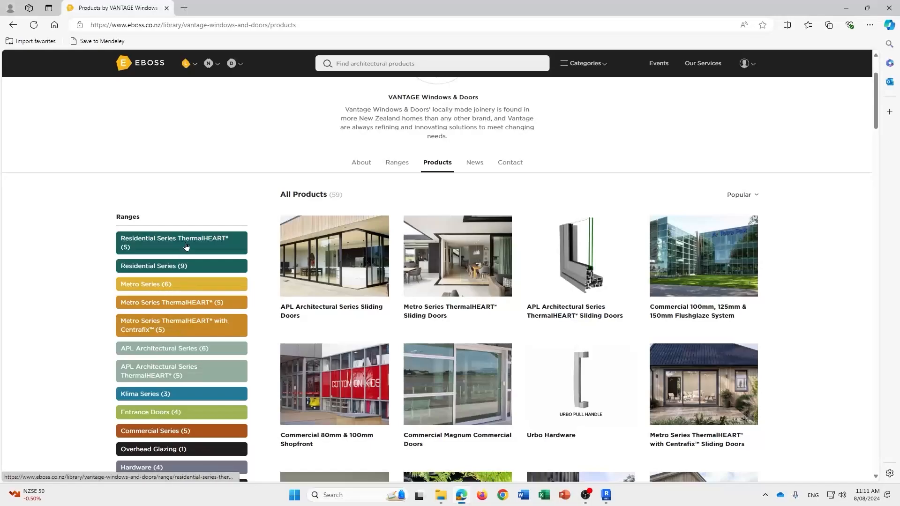
pyautogui.scroll(-4, 186, 247)
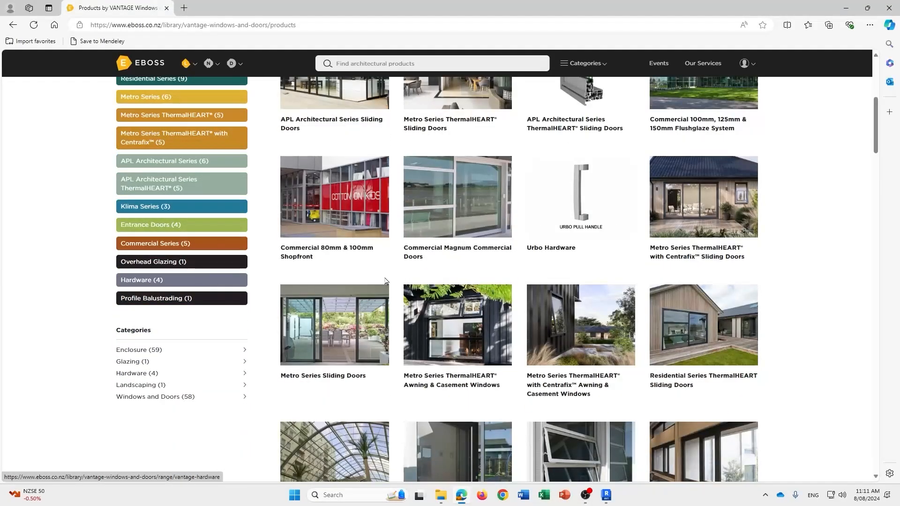
pyautogui.scroll(4, 386, 281)
pyautogui.click(12, 25)
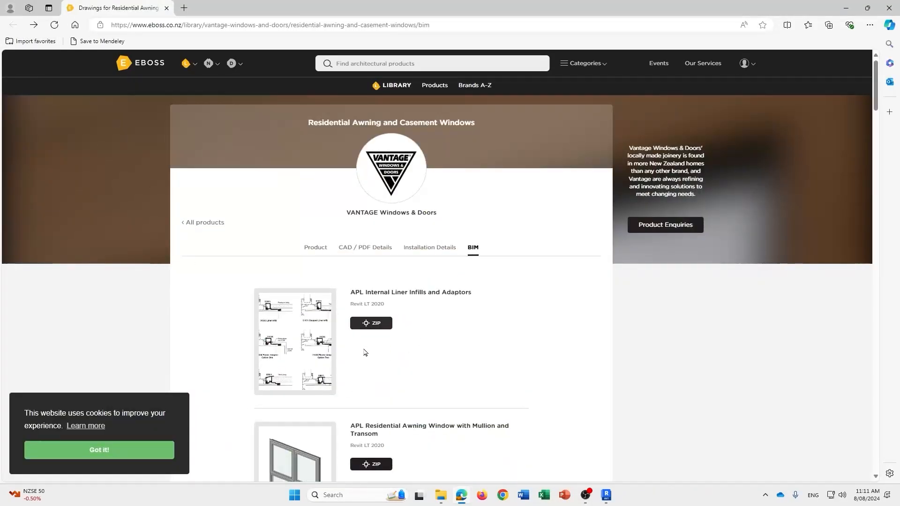
# Look through the BIM downloads for residential awning and casement windows, and minimise the browser.
pyautogui.scroll(-6, 407, 331)
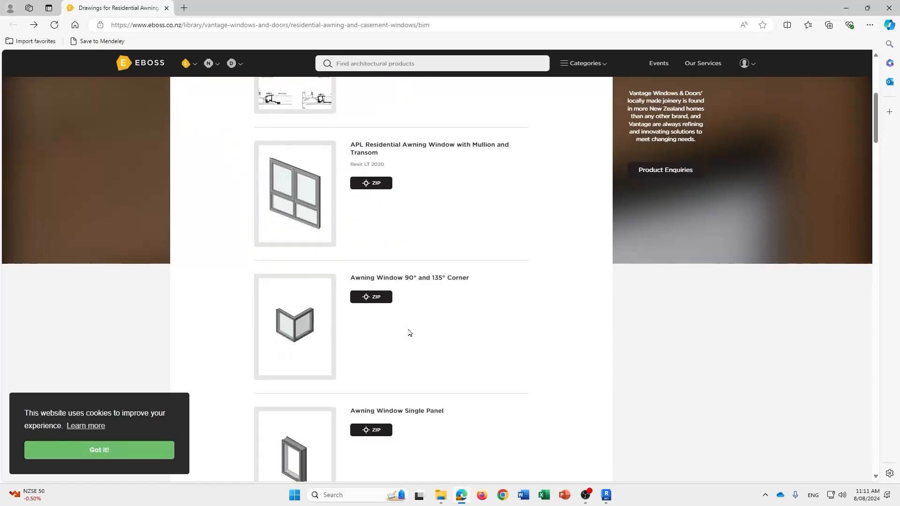
pyautogui.scroll(-3, 409, 334)
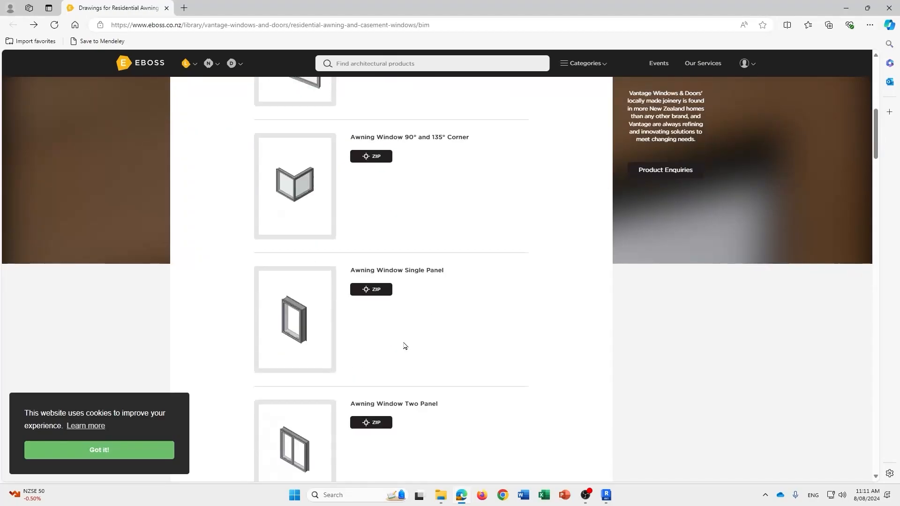
pyautogui.click(846, 8)
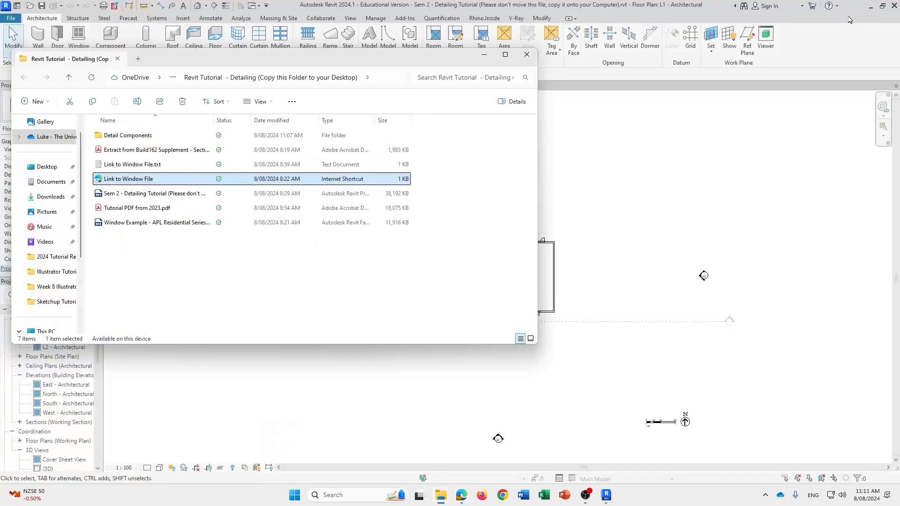
# Read "Link to Window File.txt" for websites offering Revit families, close it and minimise the tutorial folder.
pyautogui.moveTo(147, 184)
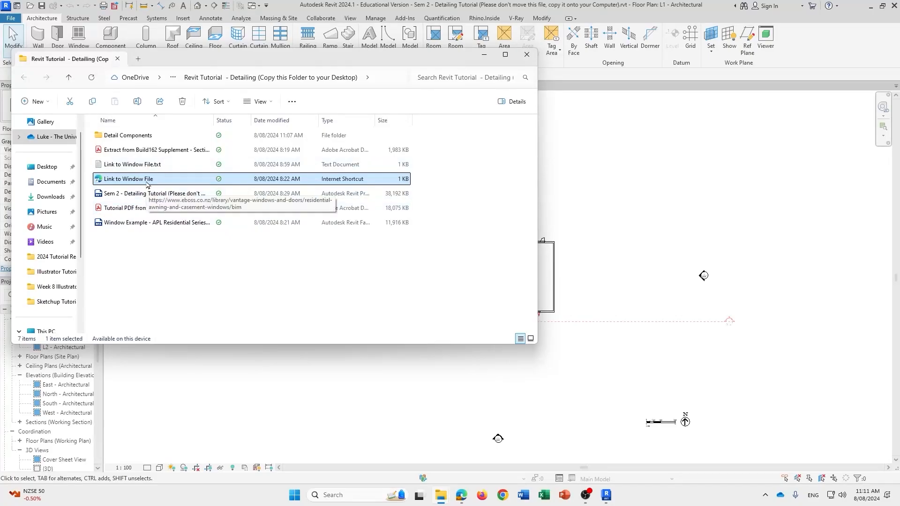
pyautogui.doubleClick(142, 165)
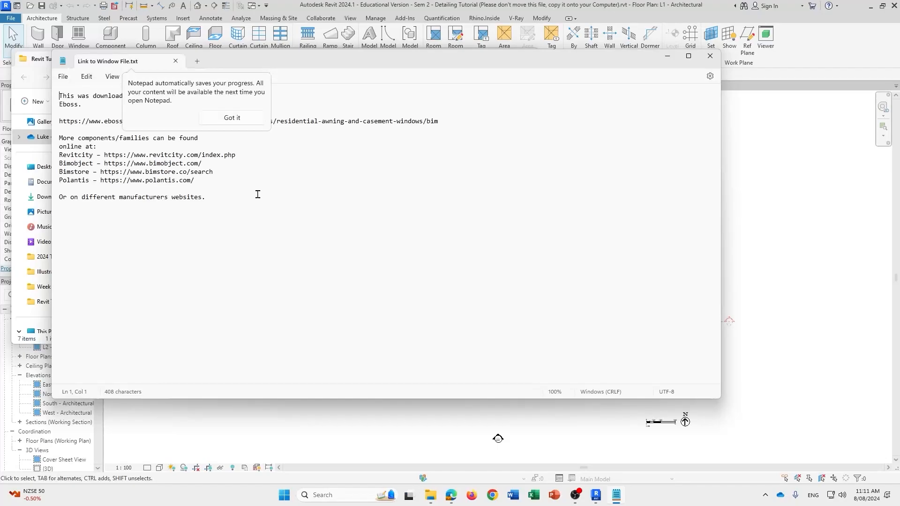
pyautogui.click(232, 118)
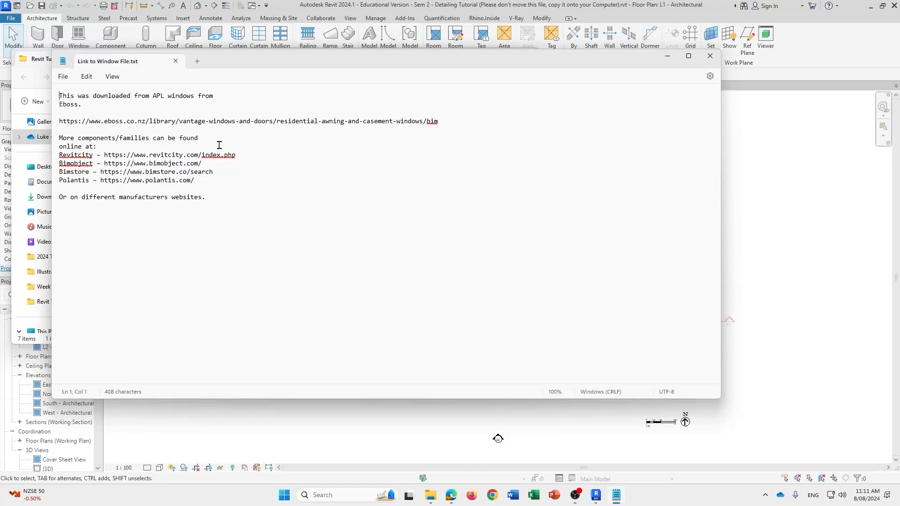
pyautogui.click(710, 56)
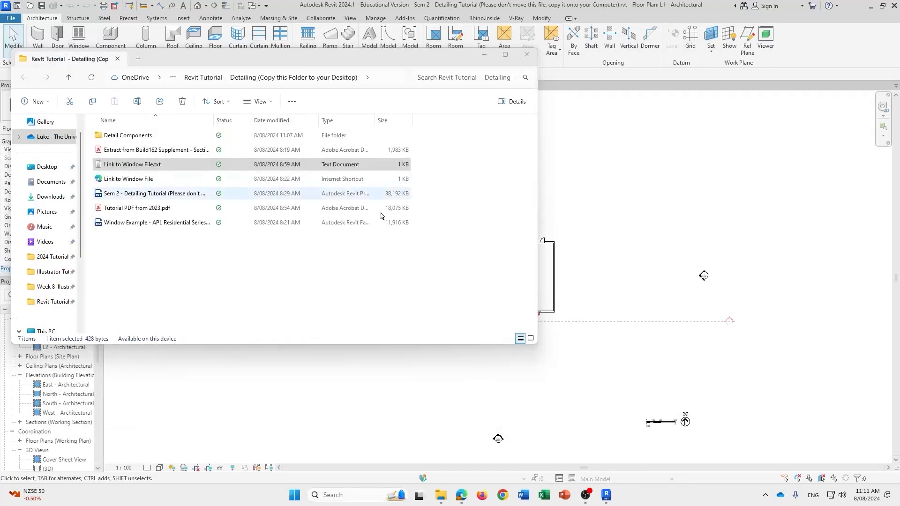
pyautogui.click(484, 55)
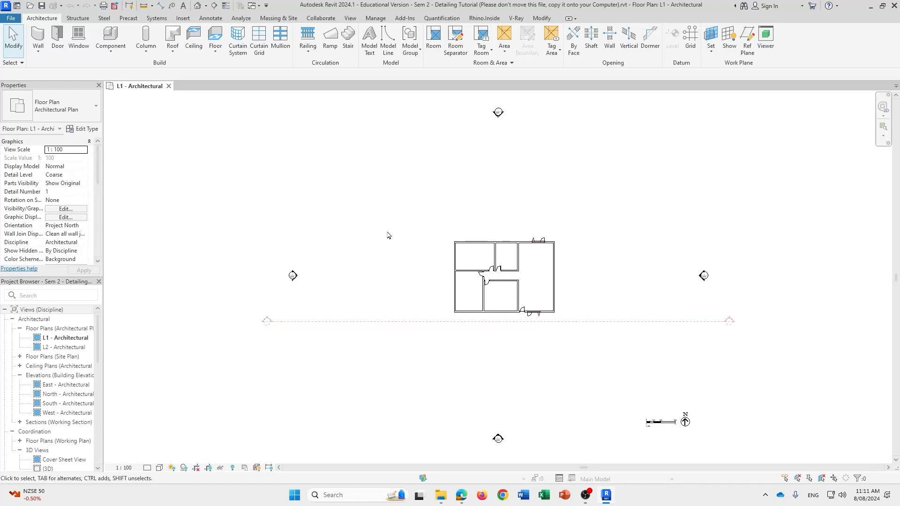
# Open the "Window Example - APL Residential Series" family from the tutorial folder and inspect the window in Section 1.
pyautogui.moveTo(441, 495)
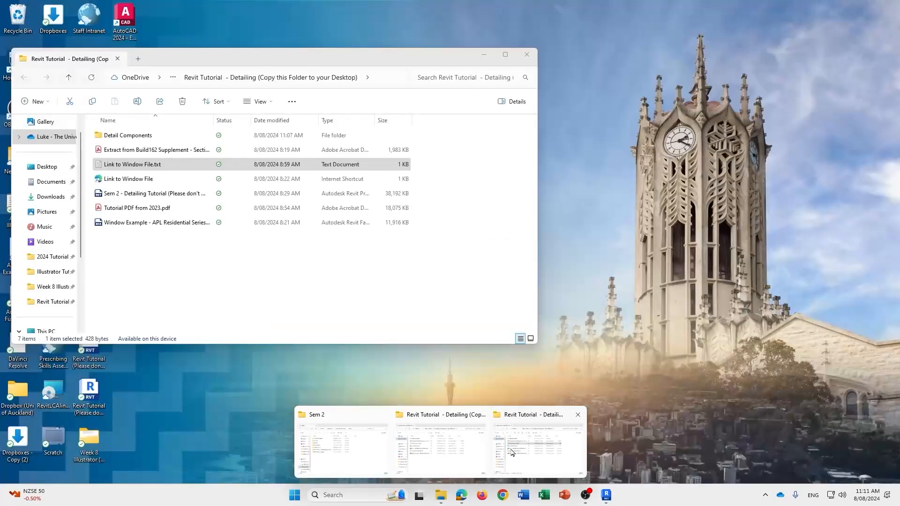
pyautogui.click(511, 452)
pyautogui.click(159, 224)
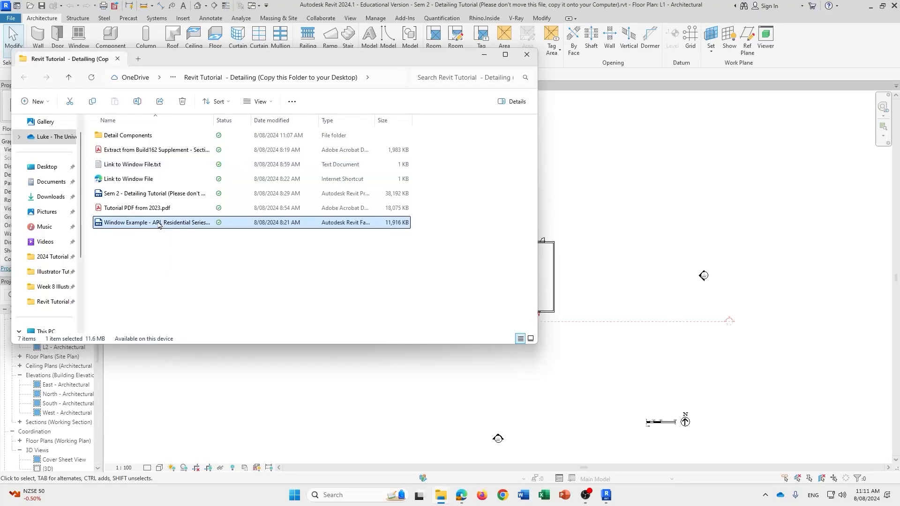
pyautogui.doubleClick(158, 224)
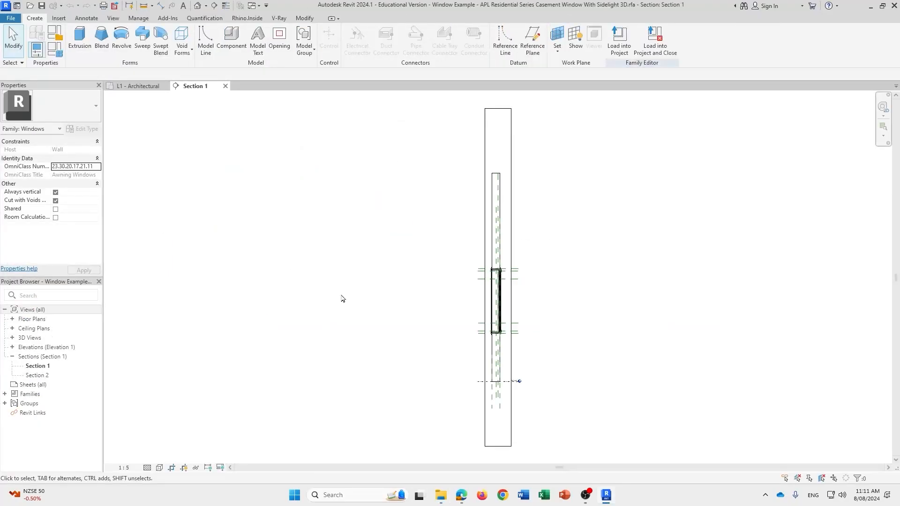
pyautogui.scroll(3, 485, 340)
pyautogui.moveTo(592, 352); pyautogui.dragTo(568, 375, button='middle')
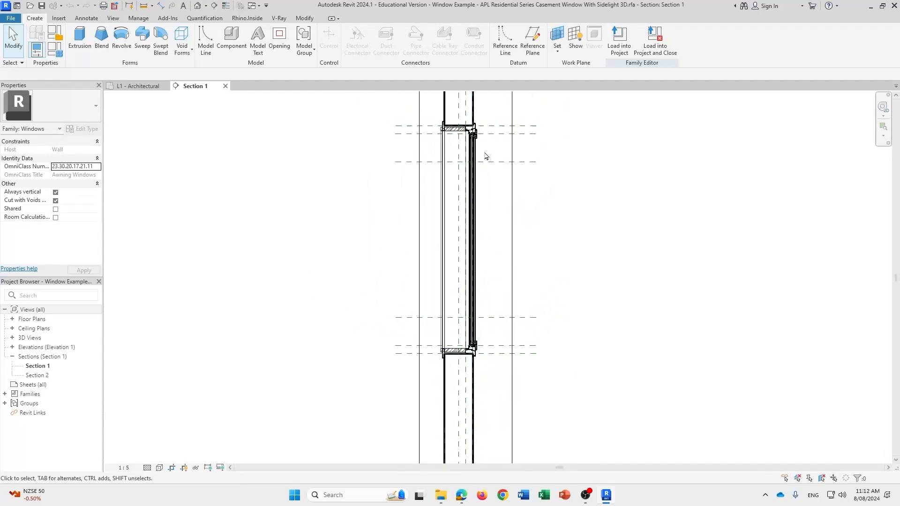
# Open the family's Section 2 view and examine the window sill detail up close.
pyautogui.doubleClick(37, 375)
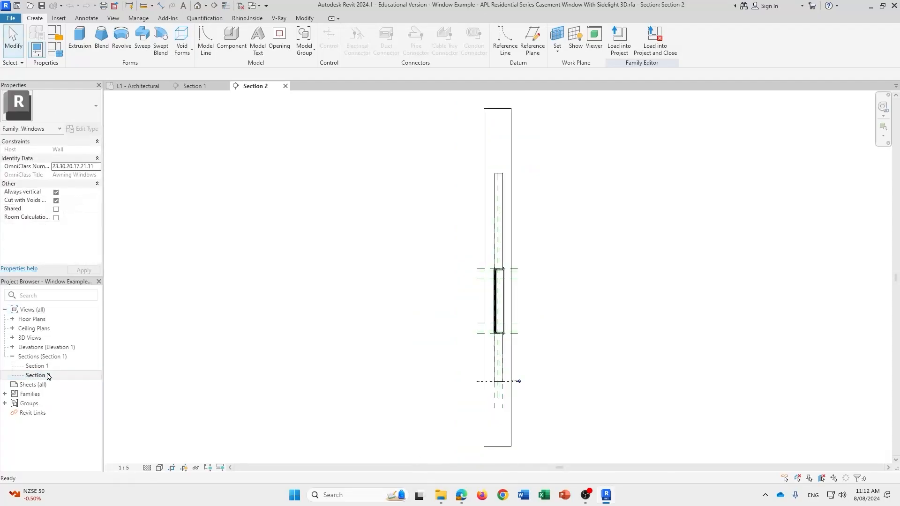
pyautogui.scroll(10, 525, 346)
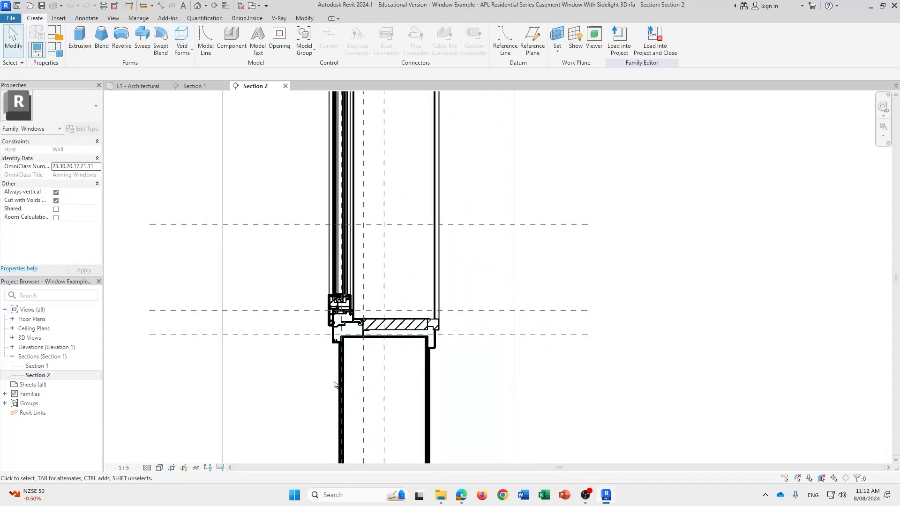
pyautogui.scroll(2, 335, 384)
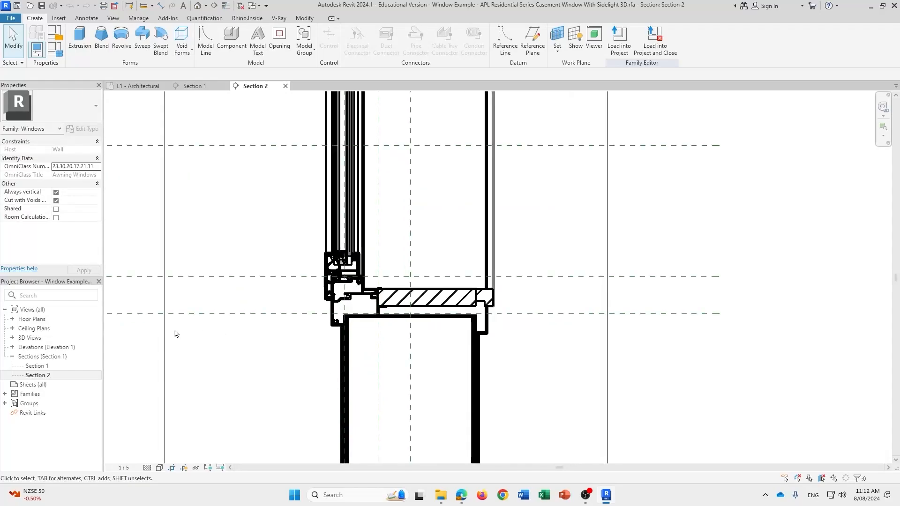
# Open the family's 3D view, View 1, and examine the window from the side.
pyautogui.doubleClick(33, 338)
pyautogui.doubleClick(33, 347)
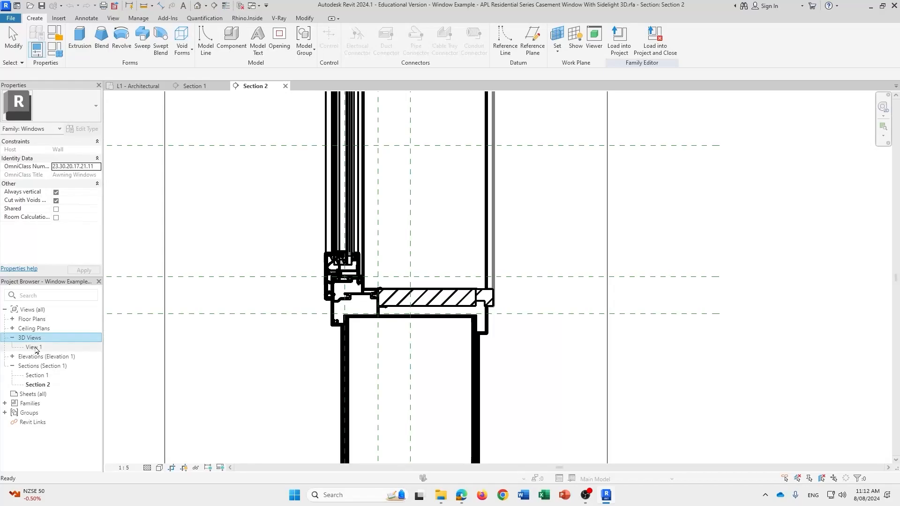
pyautogui.keyDown('shift'); pyautogui.moveTo(501, 374); pyautogui.dragTo(491, 281, button='middle'); pyautogui.keyUp('shift')
pyautogui.scroll(2, 491, 276)
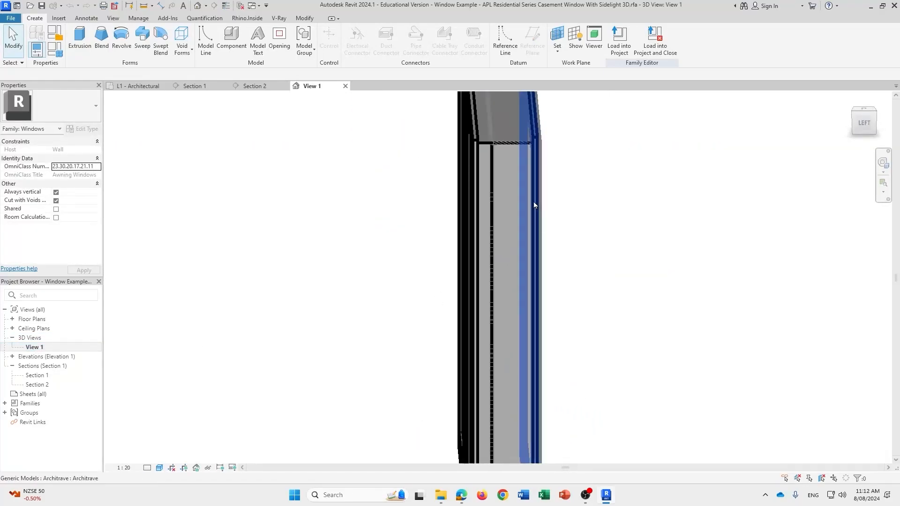
pyautogui.keyDown('shift'); pyautogui.moveTo(534, 201); pyautogui.dragTo(491, 202, button='middle'); pyautogui.keyUp('shift')
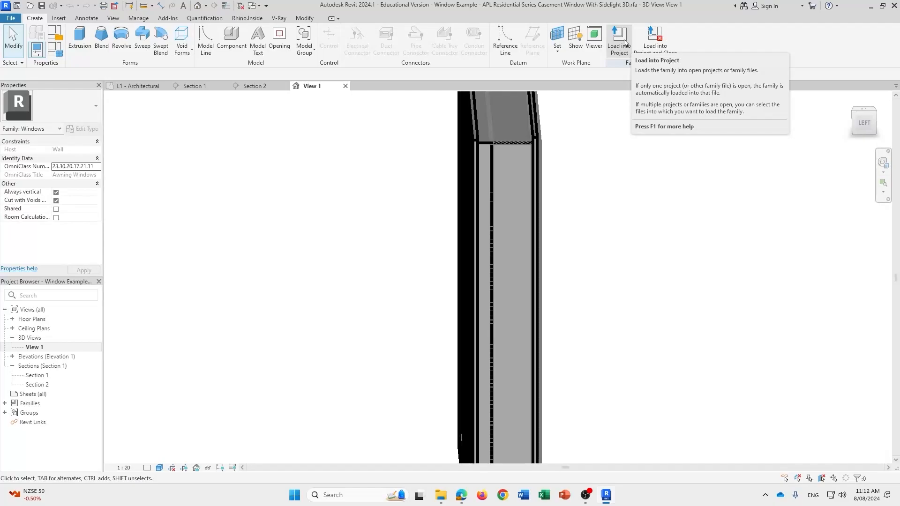
# Close the View 1, Section 2 and Section 1 views of the window family to return to the L1 floor plan.
pyautogui.click(346, 86)
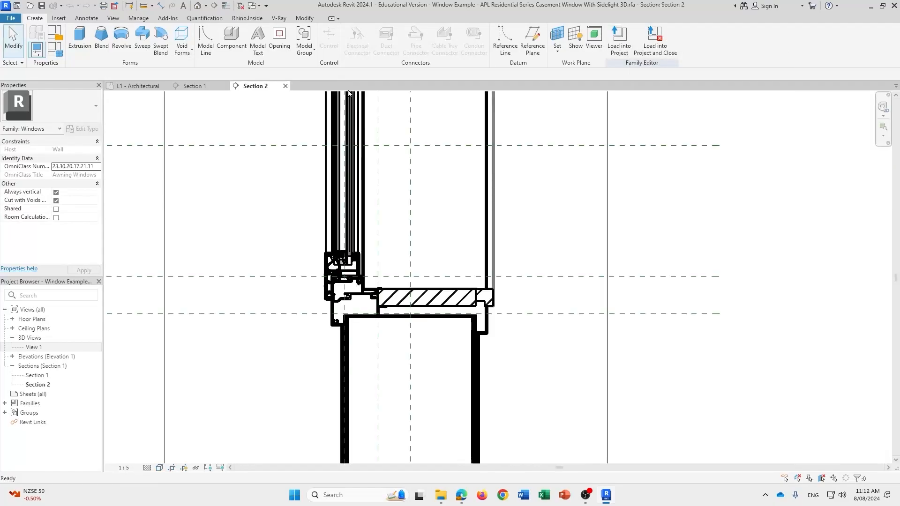
pyautogui.click(285, 85)
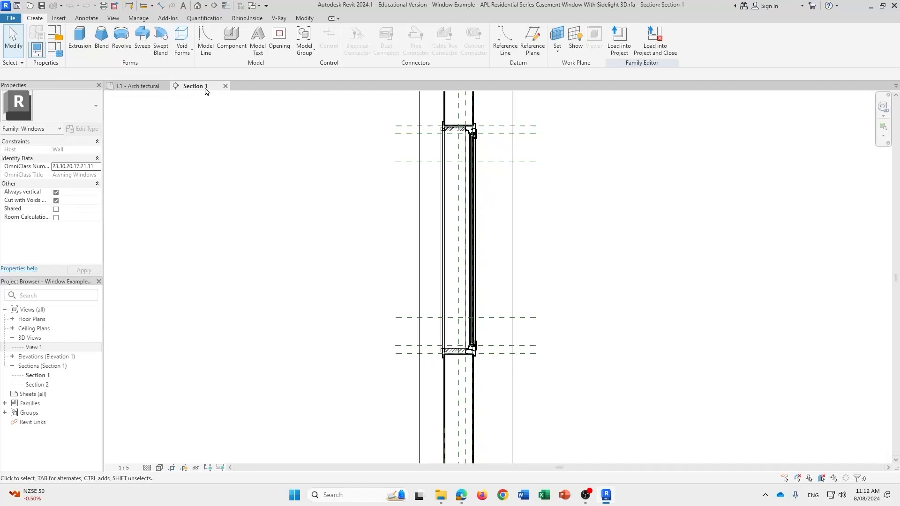
pyautogui.click(226, 86)
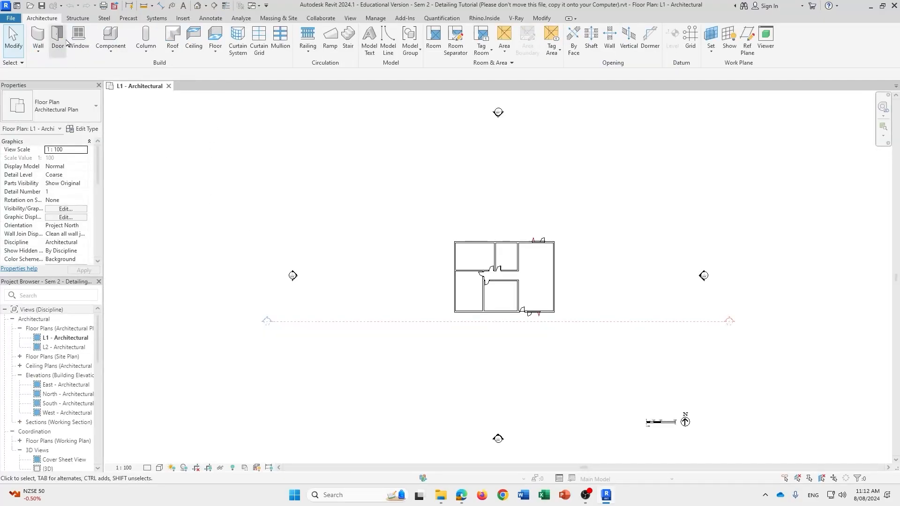
pyautogui.click(75, 38)
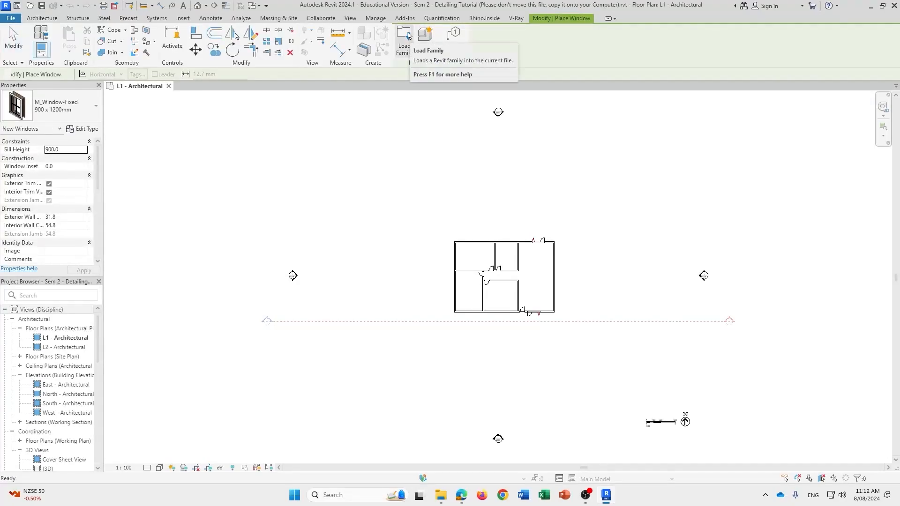
pyautogui.click(413, 38)
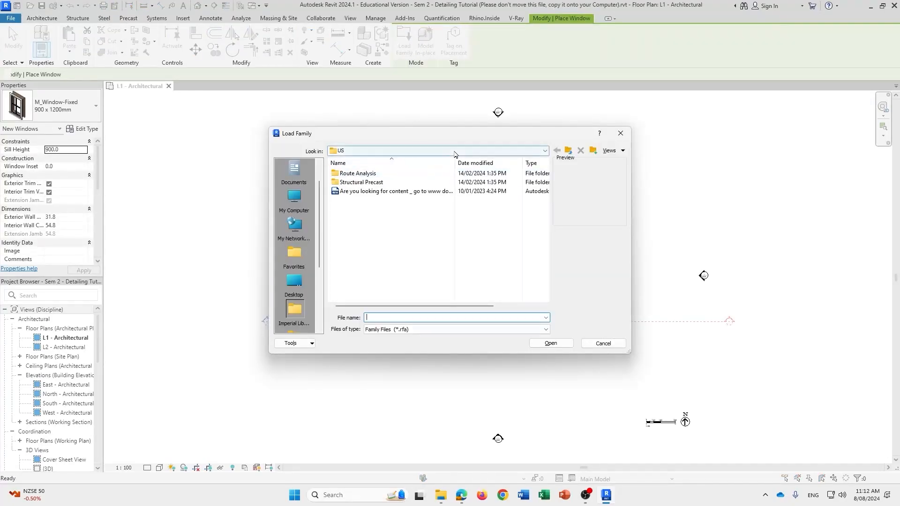
pyautogui.click(434, 150)
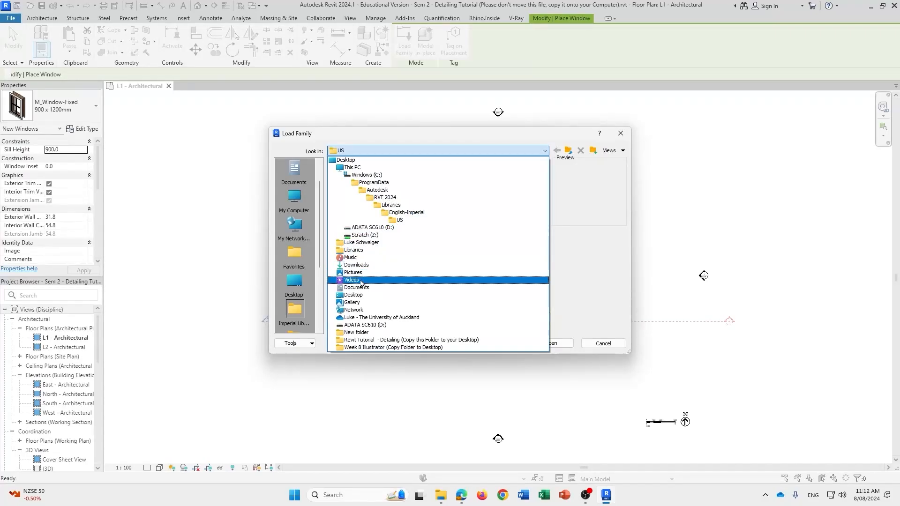
pyautogui.click(362, 160)
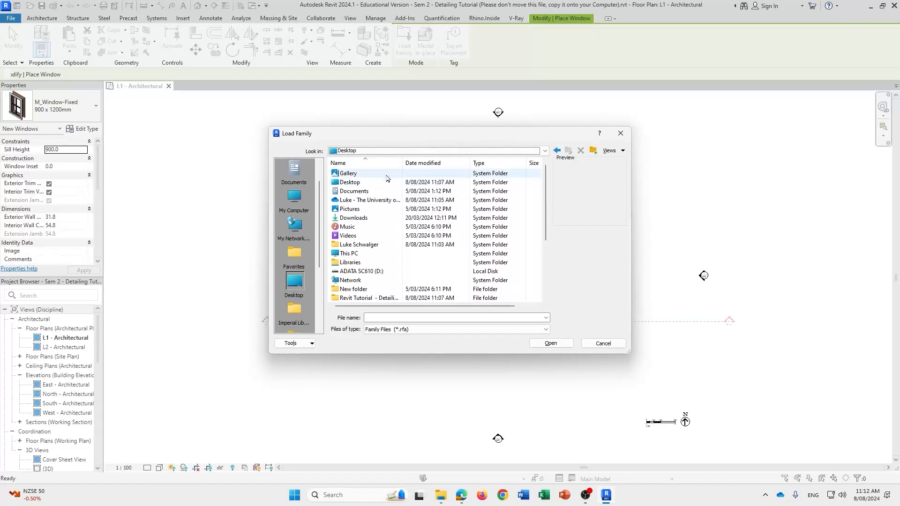
pyautogui.scroll(-3, 375, 225)
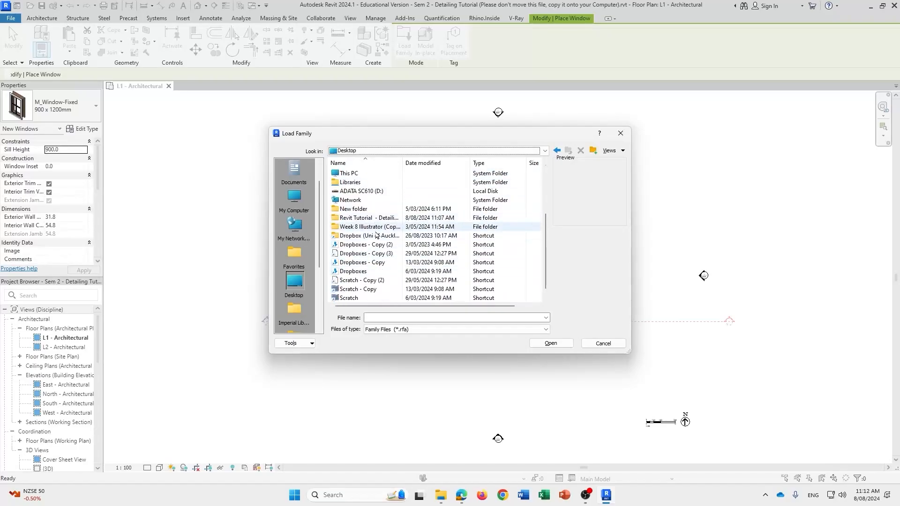
pyautogui.scroll(-1, 375, 226)
pyautogui.scroll(4, 375, 224)
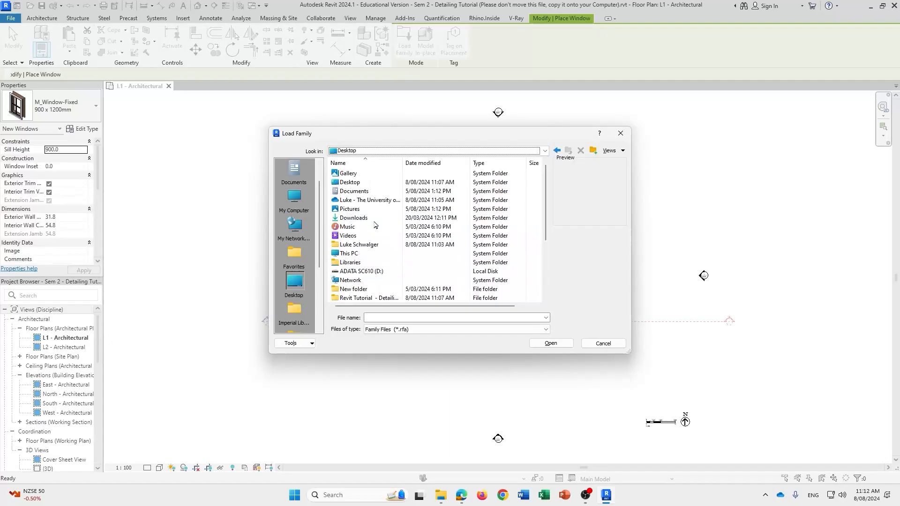
pyautogui.click(620, 133)
# Switch to File Explorer, check where the Revit Tutorial - Detailing folder is stored, and return to Revit.
pyautogui.click(870, 7)
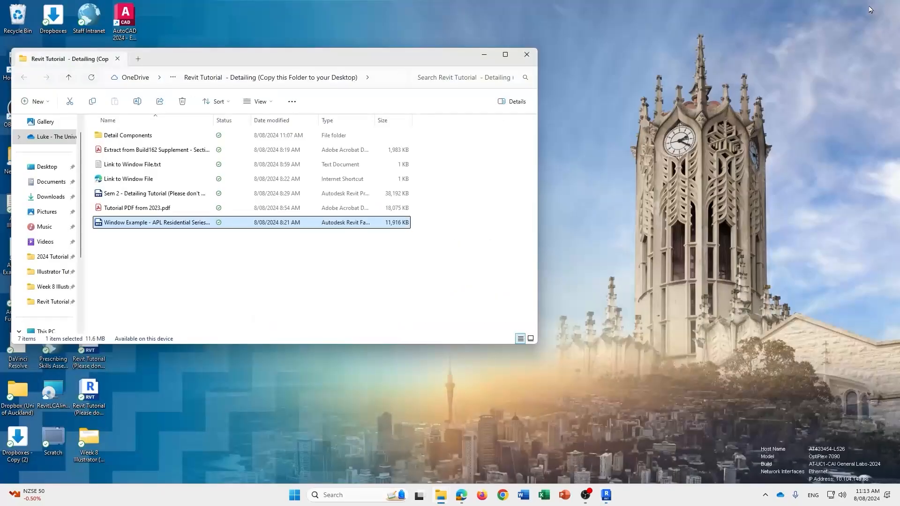
pyautogui.moveTo(293, 56); pyautogui.dragTo(612, 75)
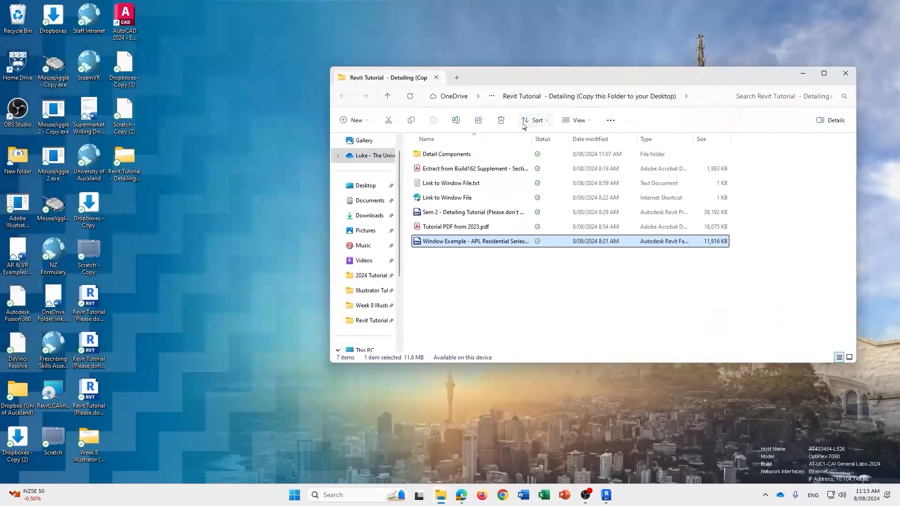
pyautogui.click(491, 96)
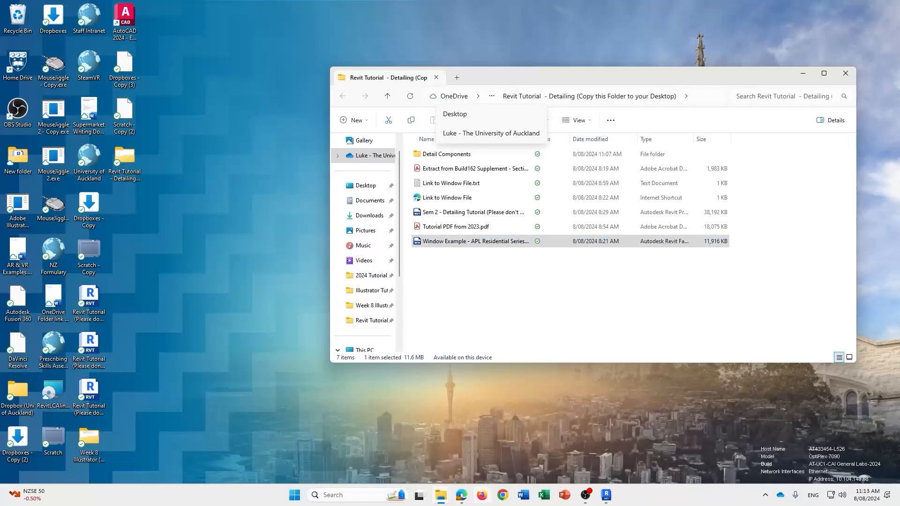
pyautogui.click(606, 495)
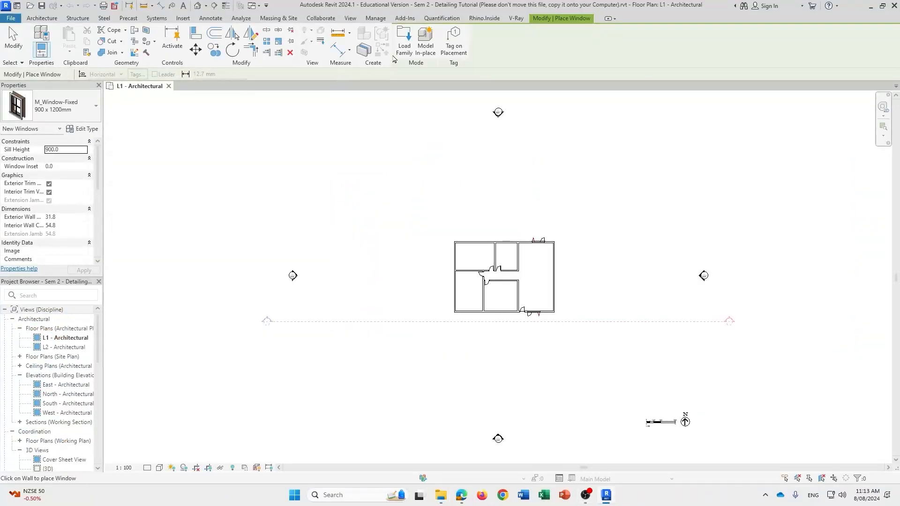
# Load the "Window Example - APL Residential Series Casement Window With Sidelight 3D" family from the Desktop's "Revit Tutorial - Detailing" folder.
pyautogui.click(404, 40)
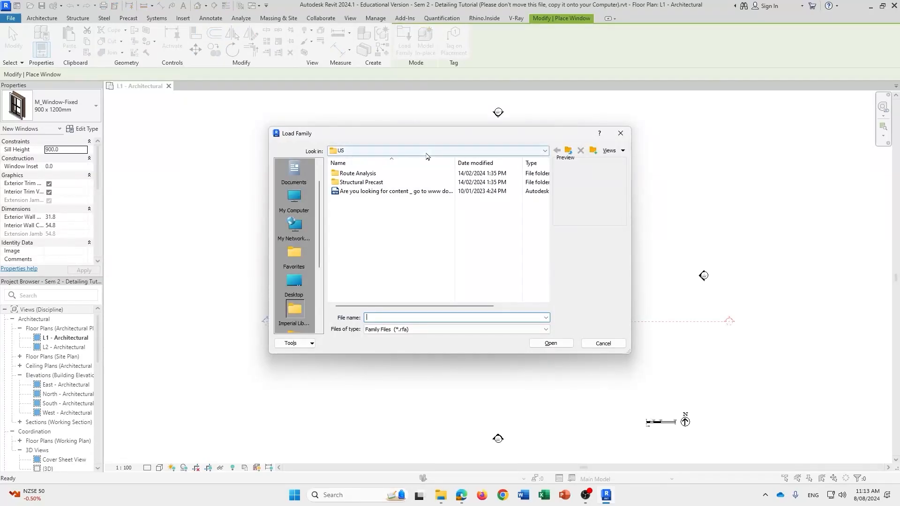
pyautogui.click(356, 150)
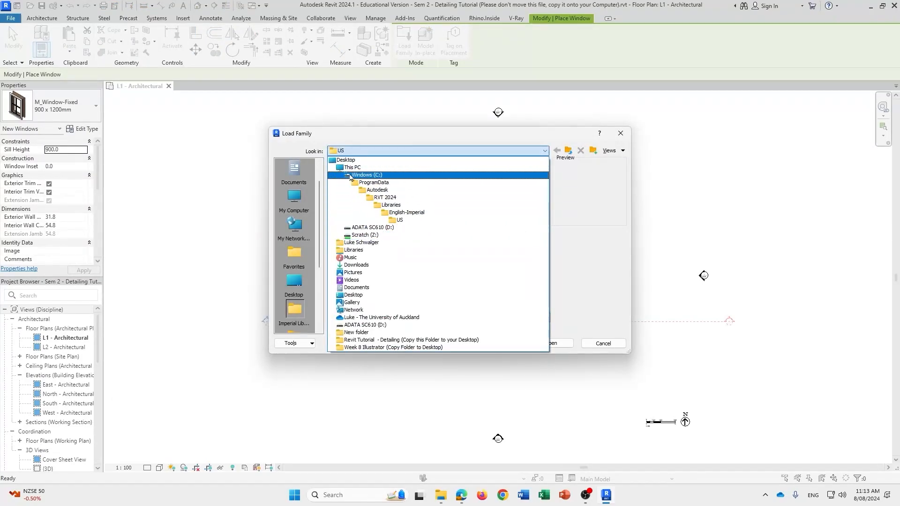
pyautogui.click(347, 161)
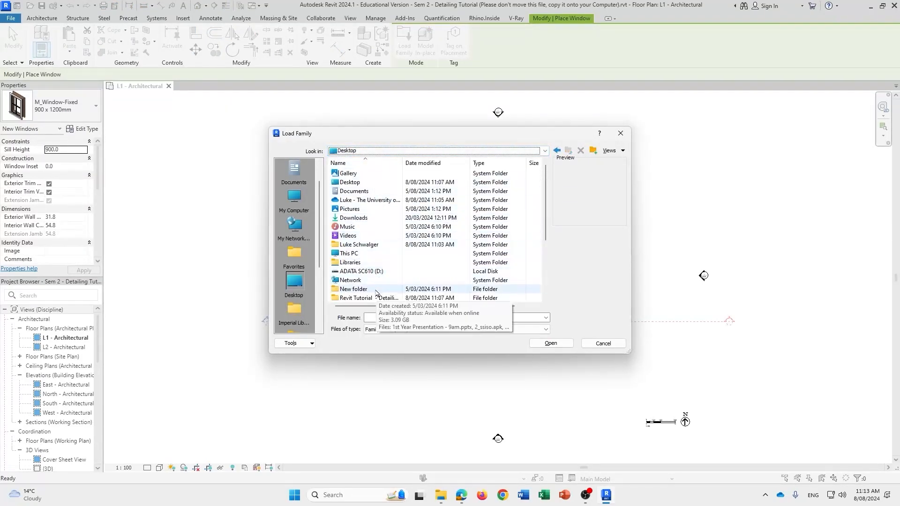
pyautogui.click(379, 298)
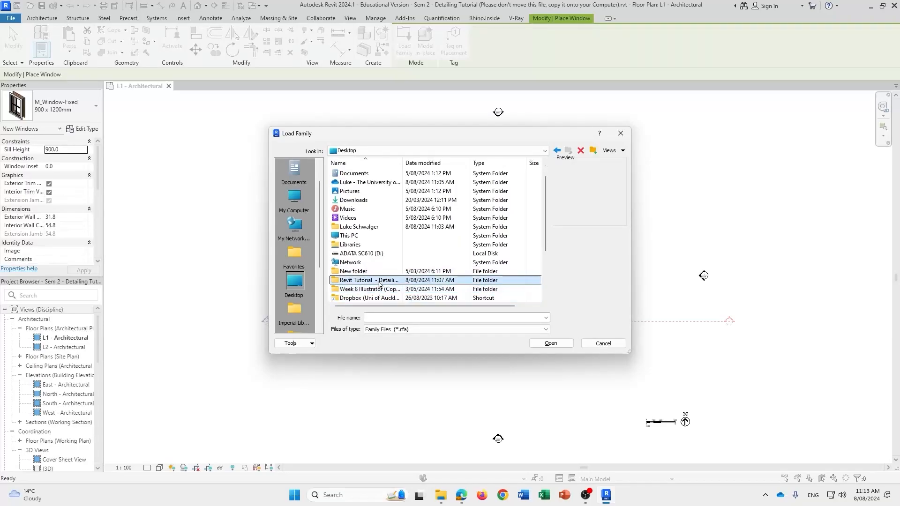
pyautogui.doubleClick(382, 281)
pyautogui.click(389, 183)
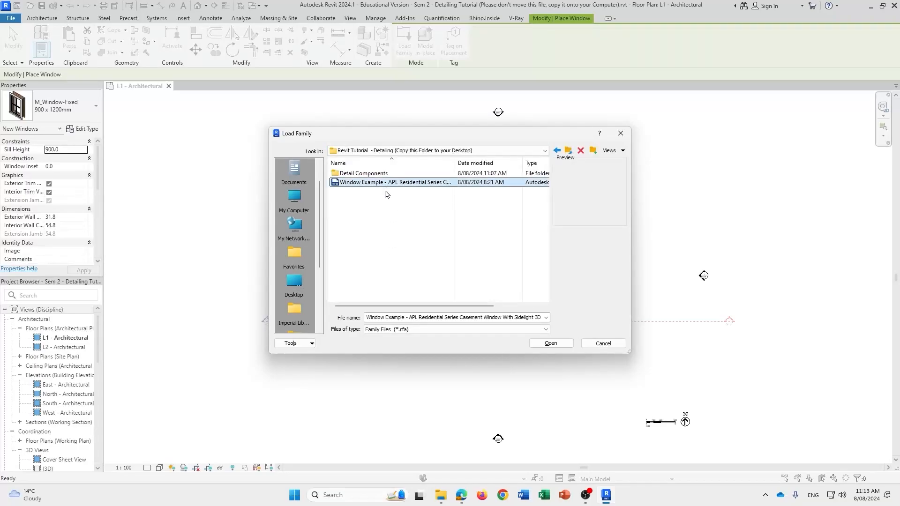
pyautogui.click(551, 343)
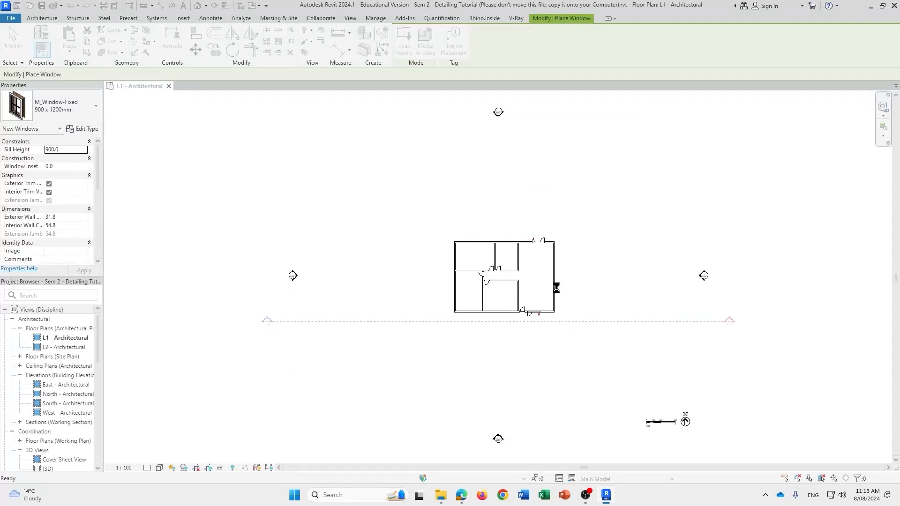
pyautogui.scroll(5, 557, 288)
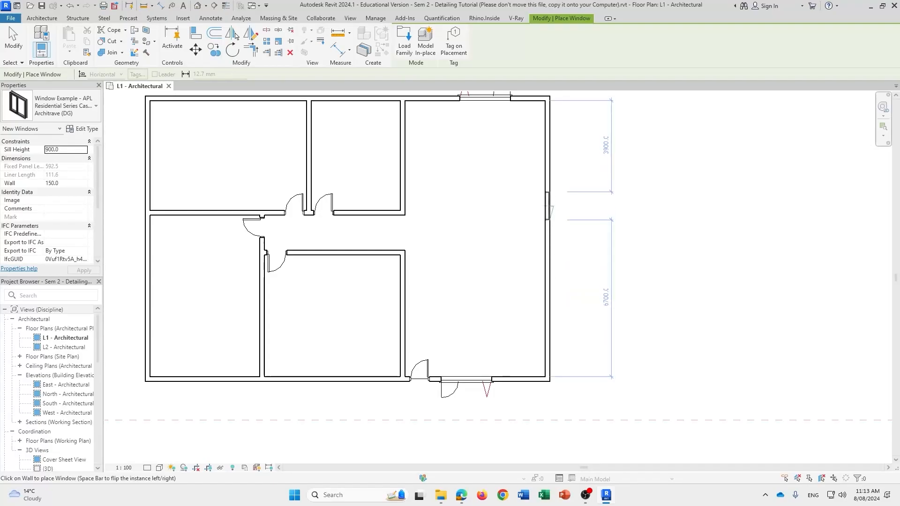
pyautogui.press('Escape')
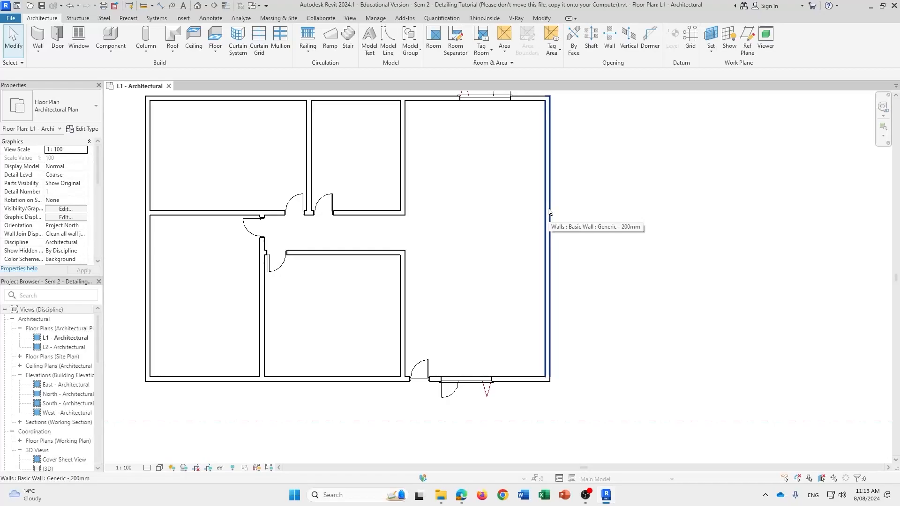
pyautogui.click(78, 37)
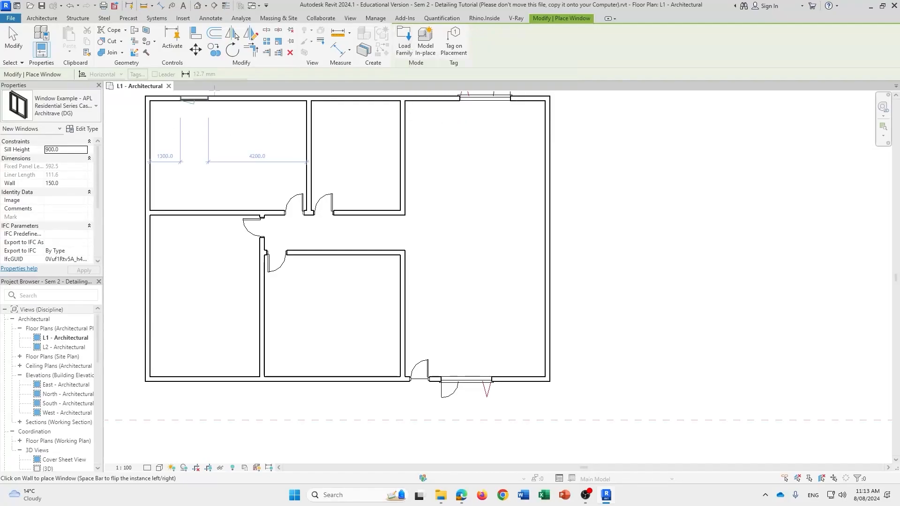
pyautogui.press('Escape')
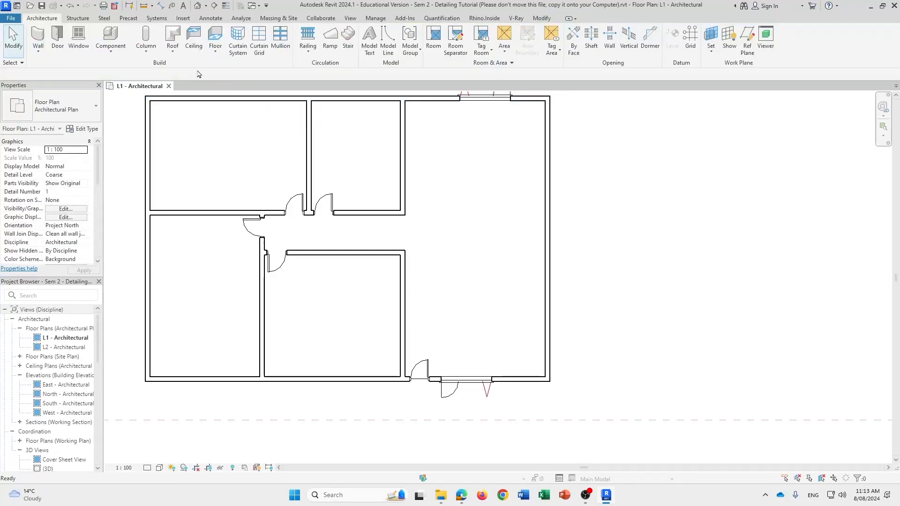
# Start window placement and load the APL Residential Series casement window family again from the tutorial folder.
pyautogui.click(79, 38)
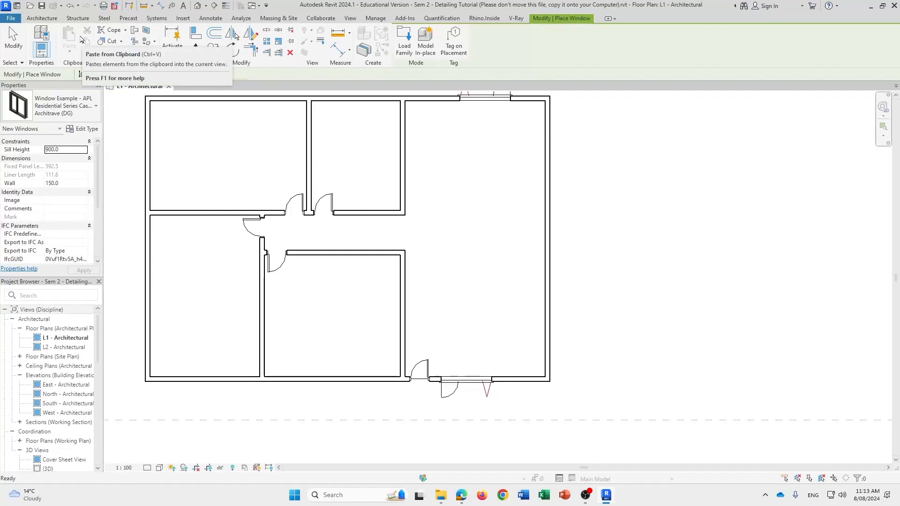
pyautogui.click(49, 19)
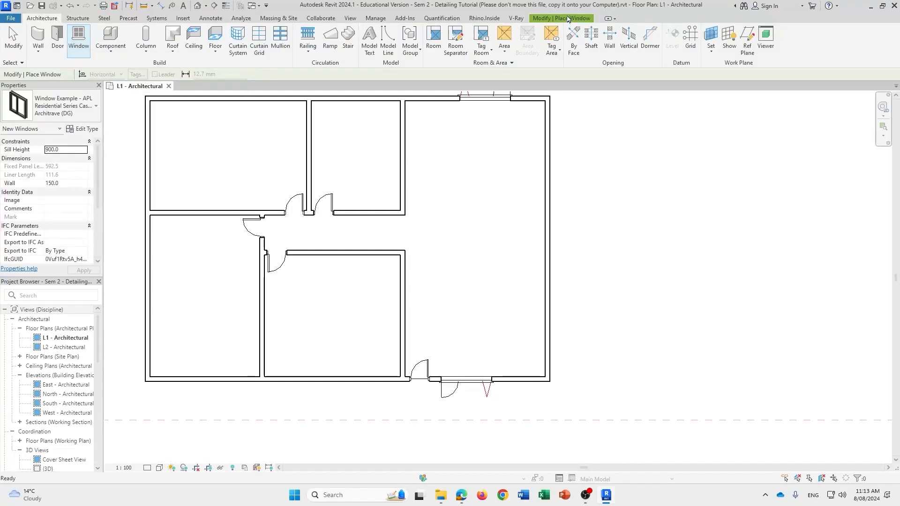
pyautogui.click(567, 19)
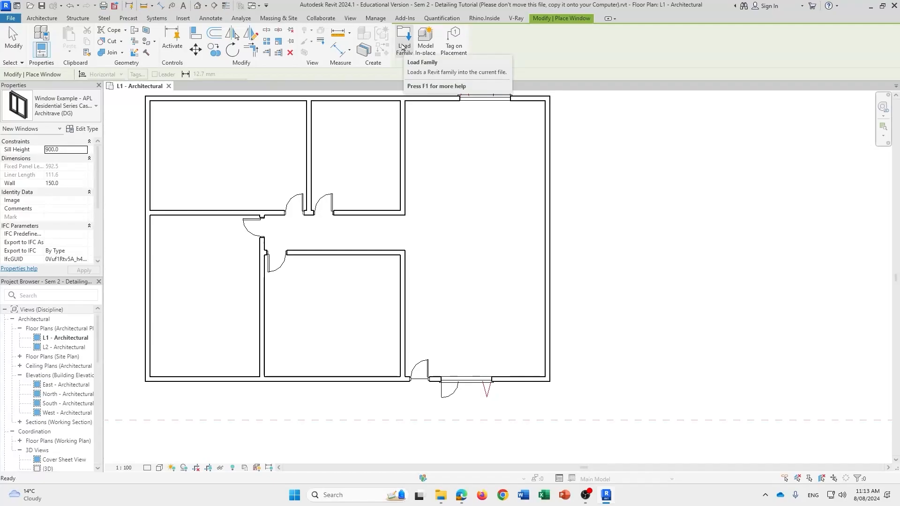
pyautogui.click(403, 46)
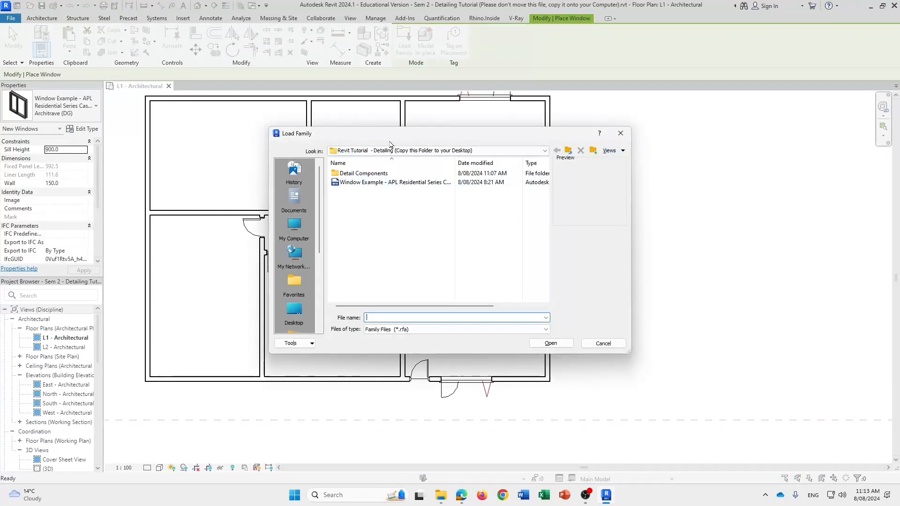
pyautogui.click(368, 184)
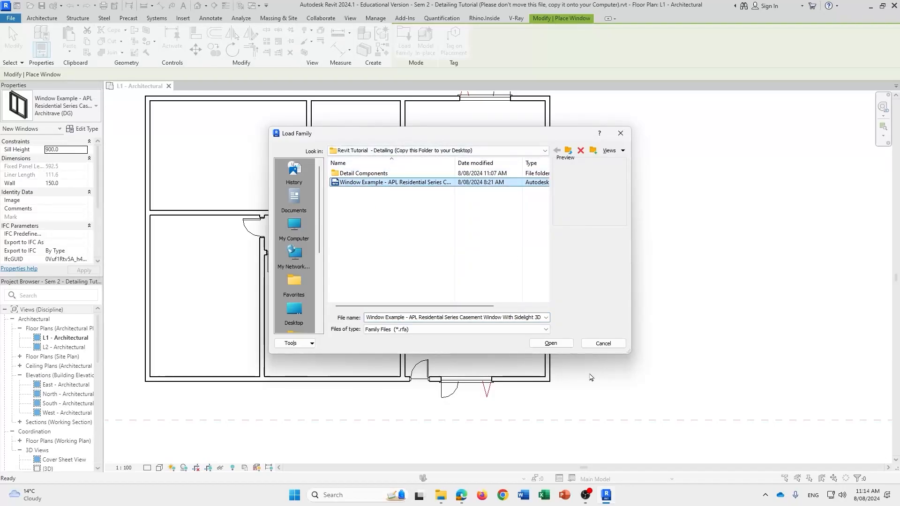
pyautogui.click(551, 343)
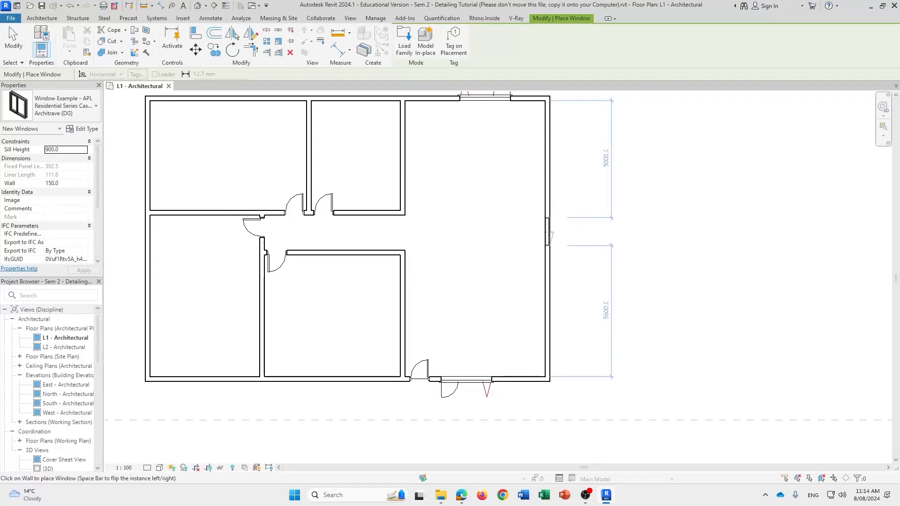
# Place the casement window in the east exterior wall, about 5000 mm from the north wall and 5600 mm from the south wall.
pyautogui.click(579, 334)
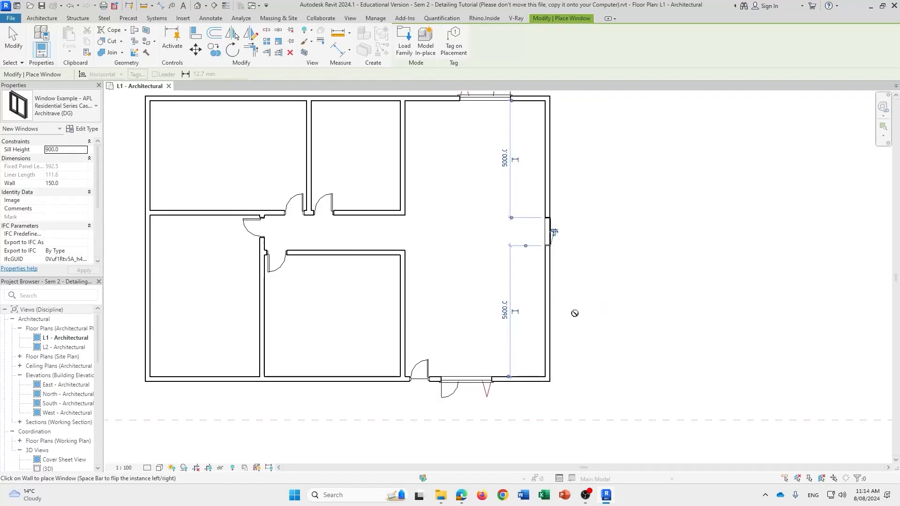
pyautogui.scroll(4, 566, 279)
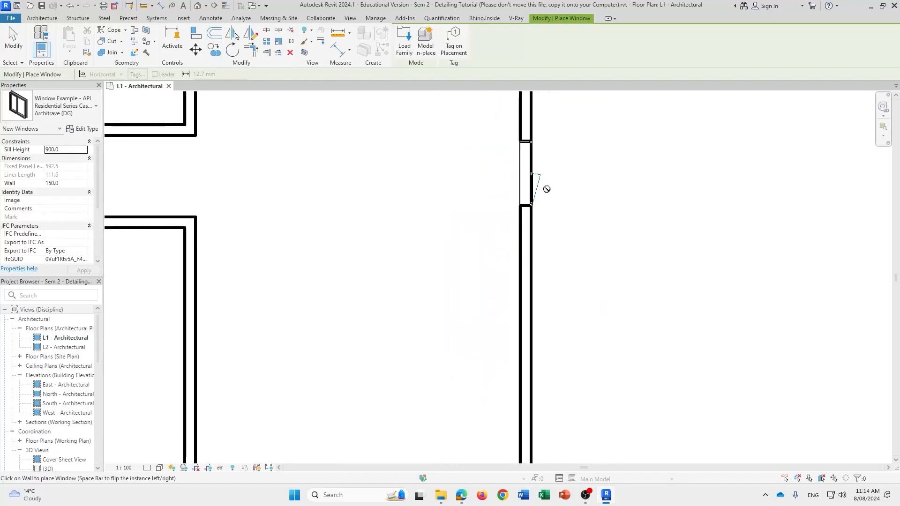
pyautogui.press('Escape')
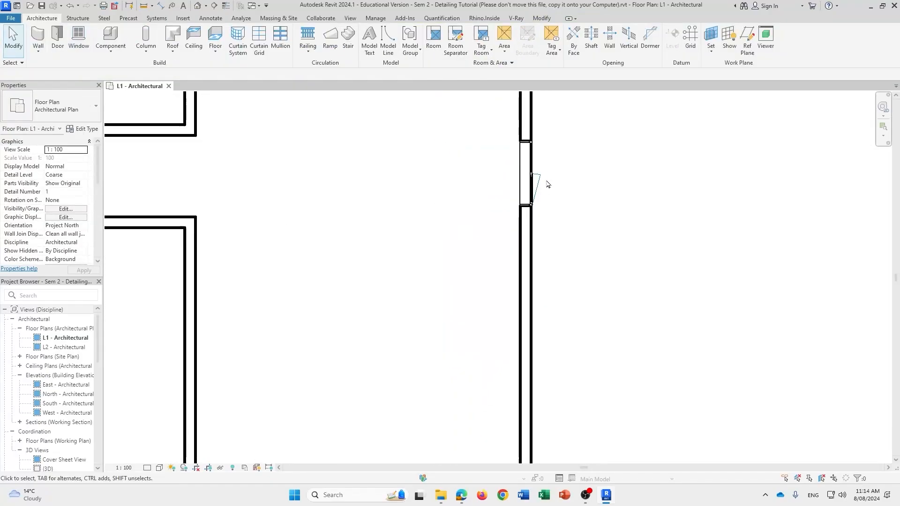
# Flip the new window's facing to the inside of the east wall and back to the outside.
pyautogui.click(527, 184)
pyautogui.scroll(2, 546, 175)
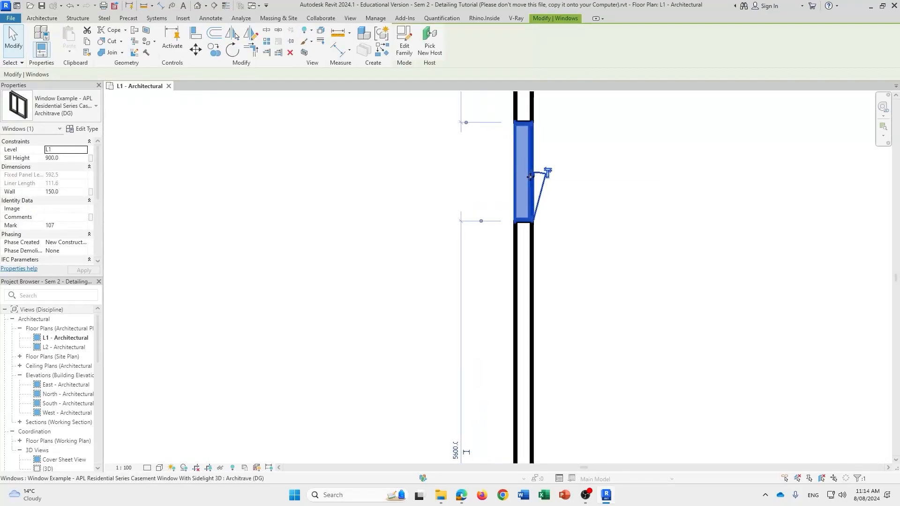
pyautogui.click(547, 173)
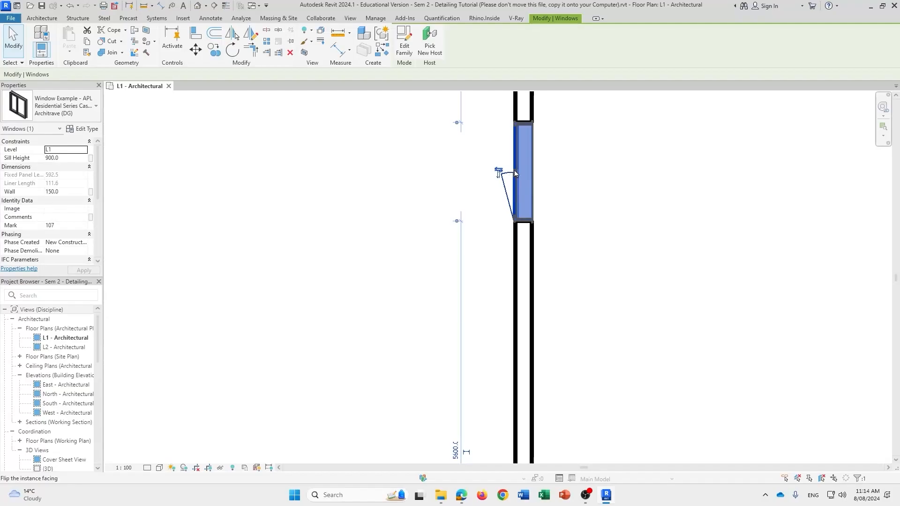
pyautogui.click(499, 172)
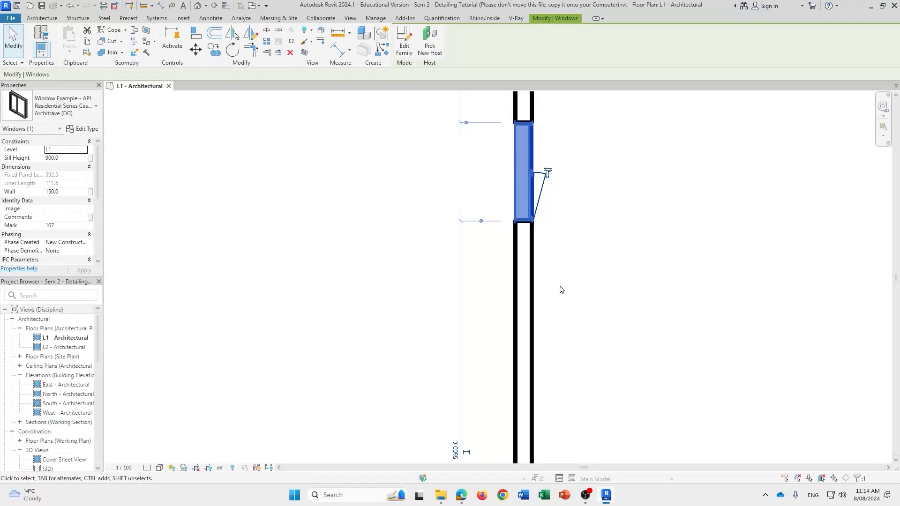
# Flip the orientation of the east Generic - 200mm wall that hosts the new window.
pyautogui.click(533, 288)
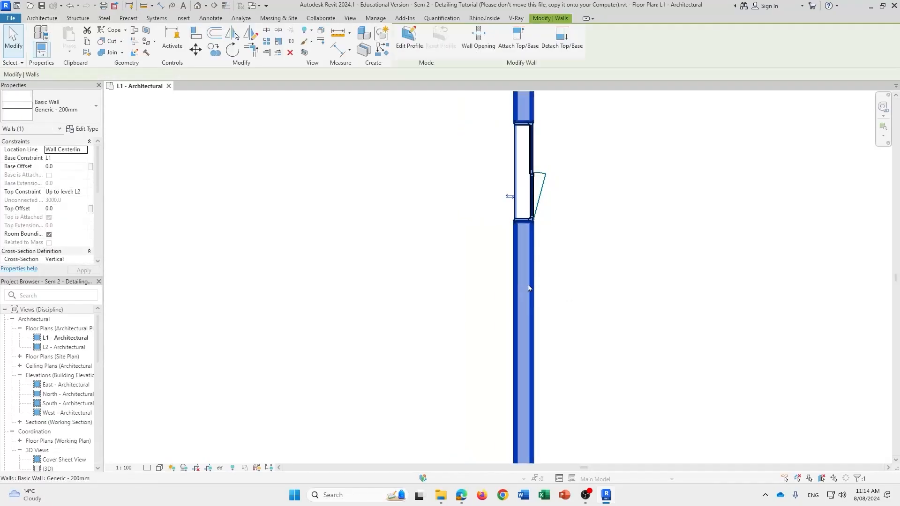
pyautogui.click(510, 197)
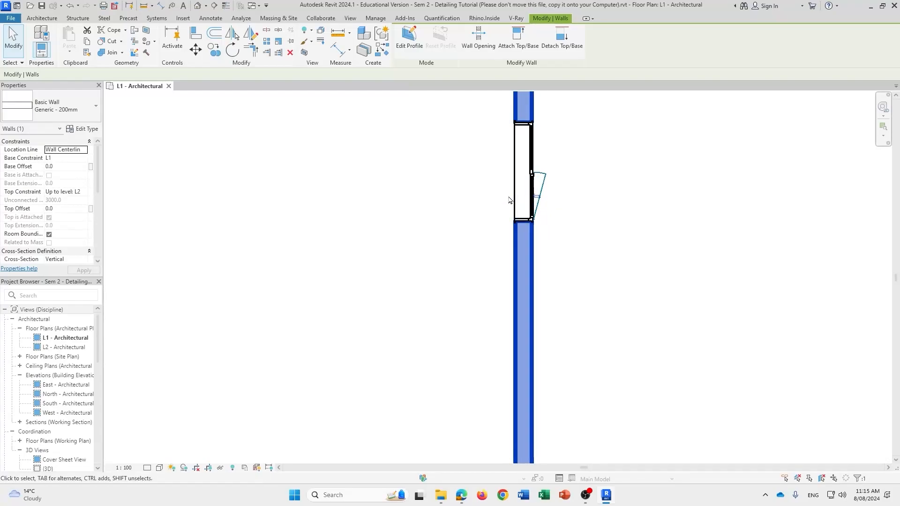
pyautogui.click(509, 197)
# Create a horizontal building section cutting through the casement window in the east wall, looking north.
pyautogui.click(351, 19)
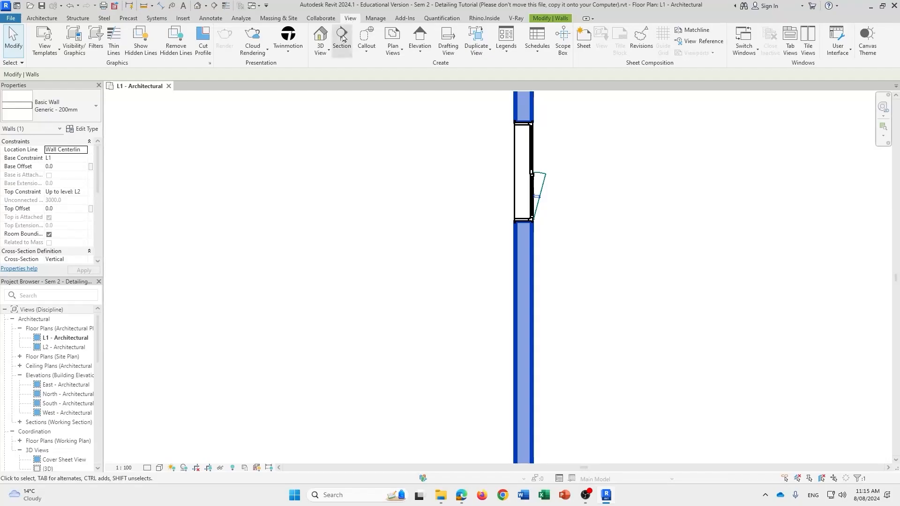
pyautogui.click(341, 38)
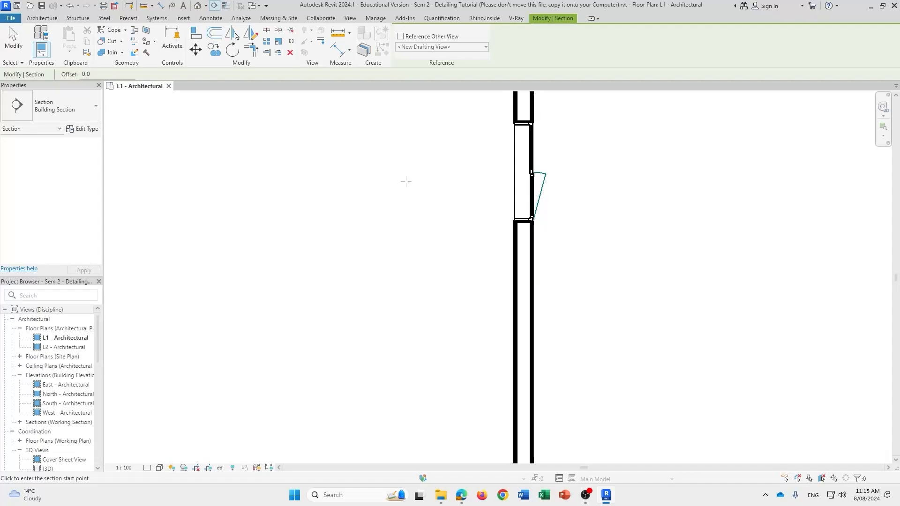
pyautogui.click(406, 182)
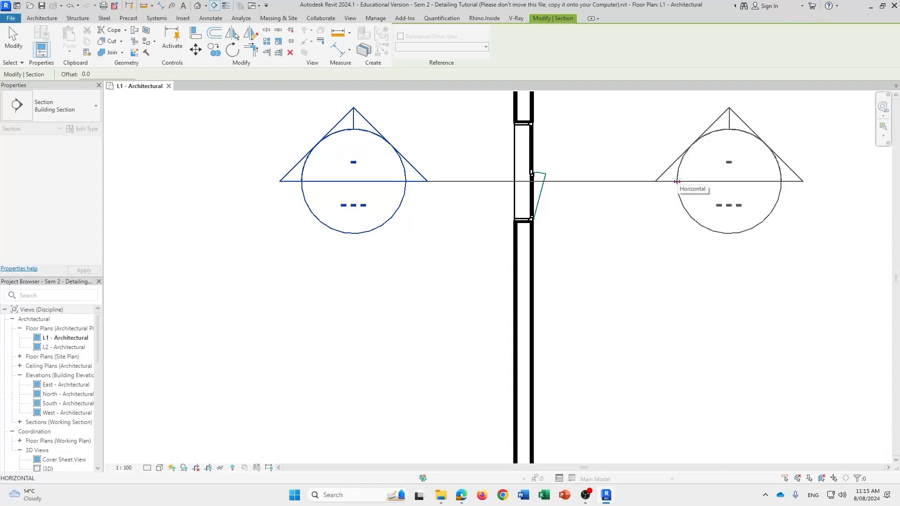
pyautogui.click(676, 181)
pyautogui.scroll(-3, 466, 265)
pyautogui.moveTo(605, 245); pyautogui.dragTo(594, 399, button='middle')
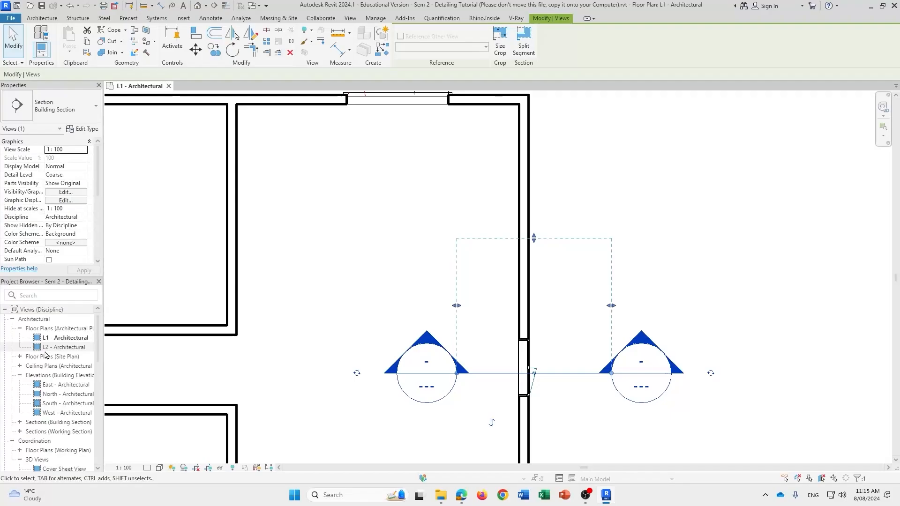
# Open the new building section view and frame the wall with the casement window between L1 and L2.
pyautogui.scroll(-2, 47, 358)
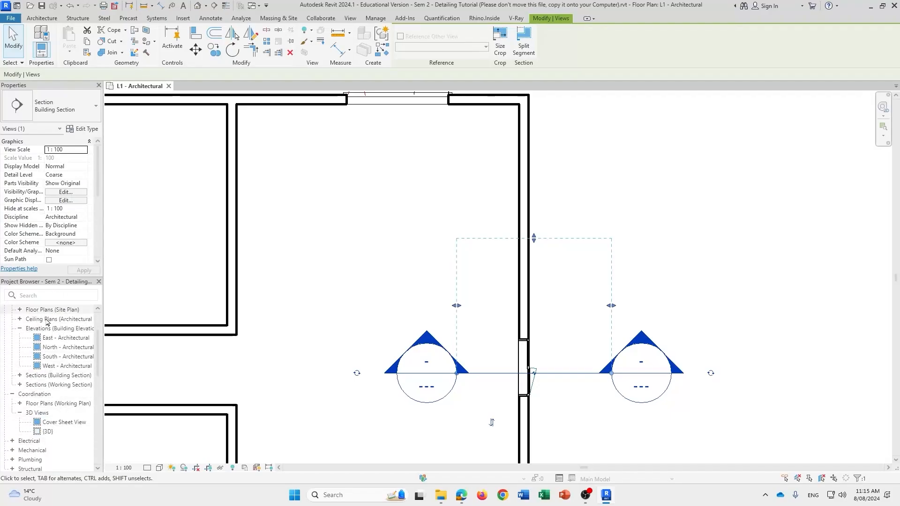
pyautogui.click(19, 375)
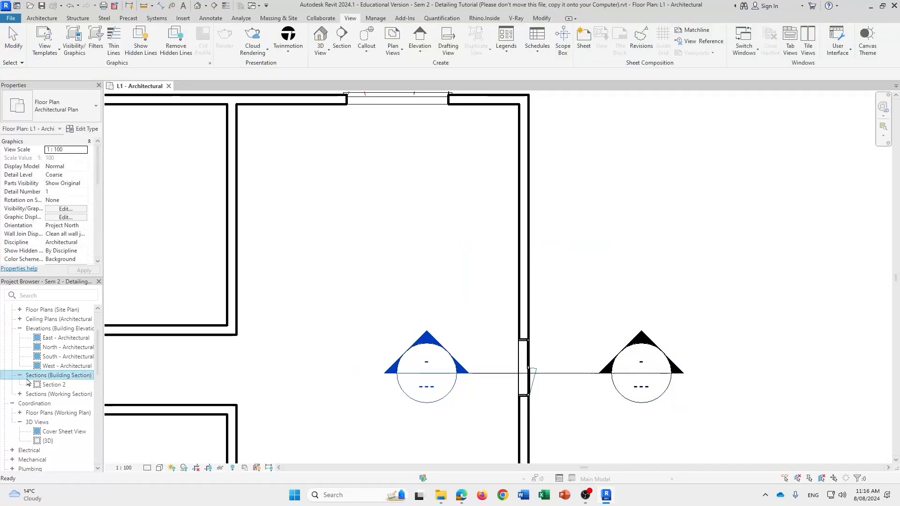
pyautogui.doubleClick(54, 385)
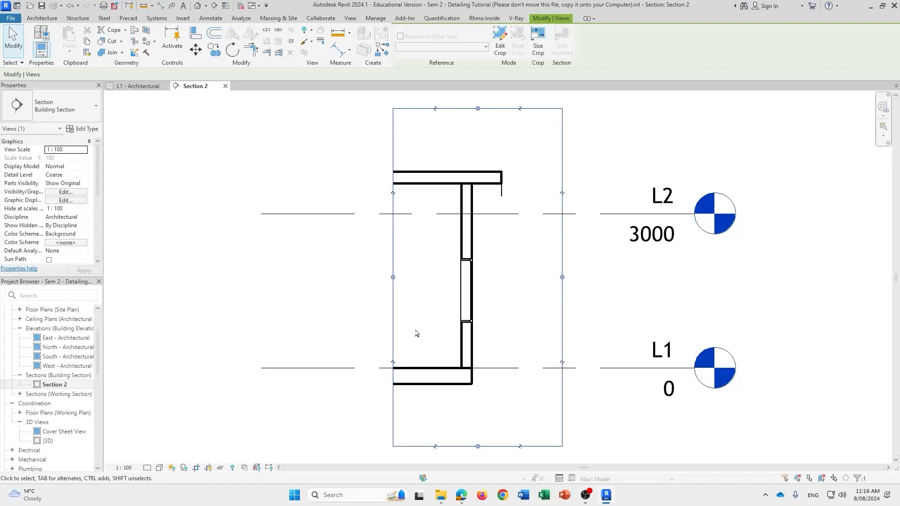
pyautogui.scroll(2, 471, 334)
pyautogui.moveTo(412, 351); pyautogui.dragTo(442, 350, button='middle')
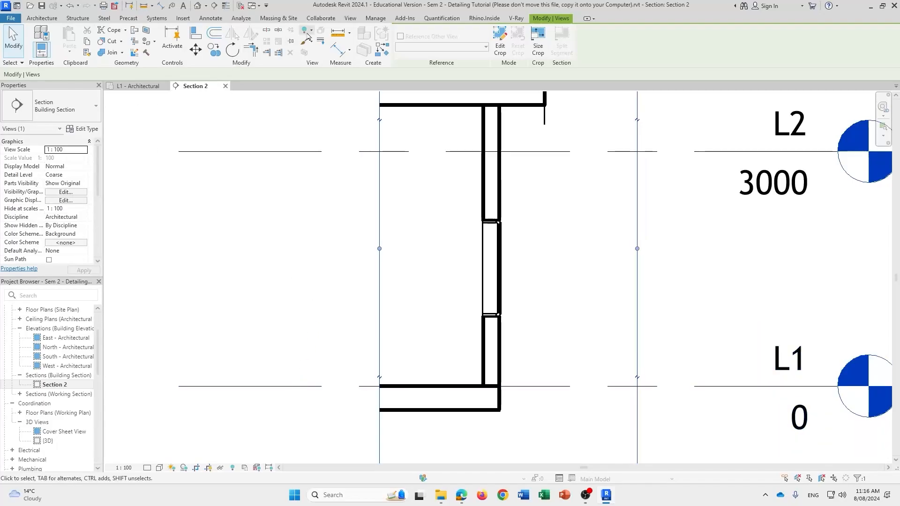
# Add a callout around the window sill junction in the section and extend its boundary slightly further down the wall.
pyautogui.click(349, 20)
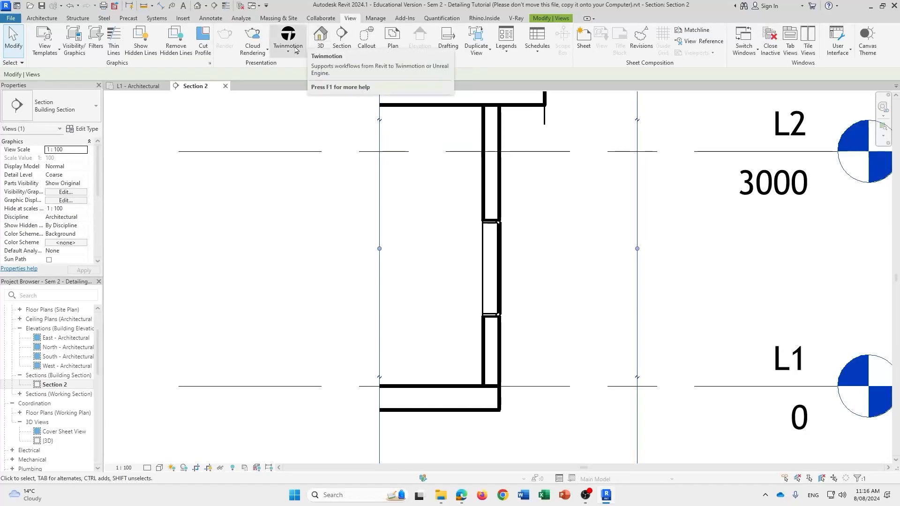
pyautogui.click(370, 35)
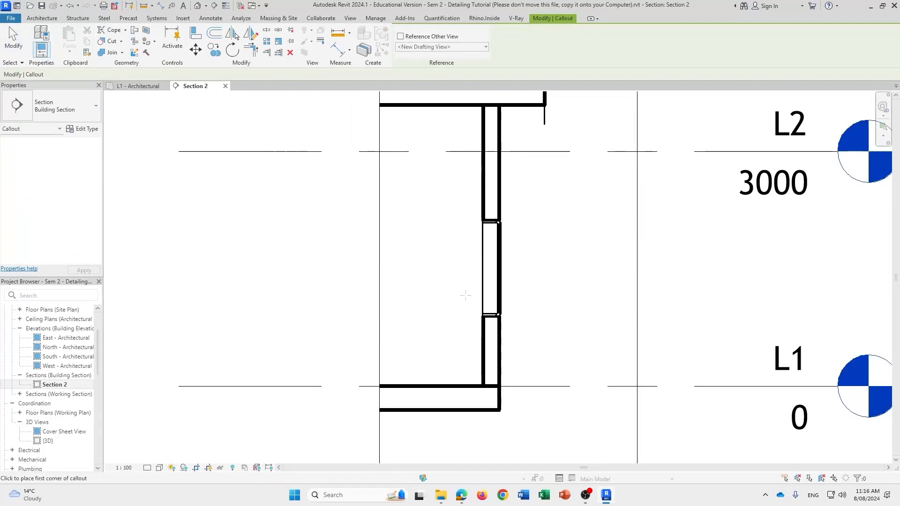
pyautogui.click(458, 337)
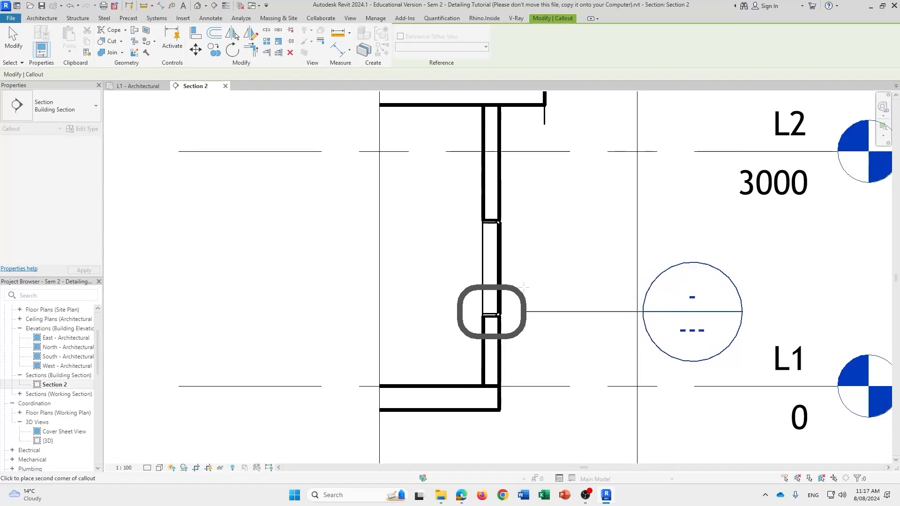
pyautogui.click(523, 285)
pyautogui.click(498, 292)
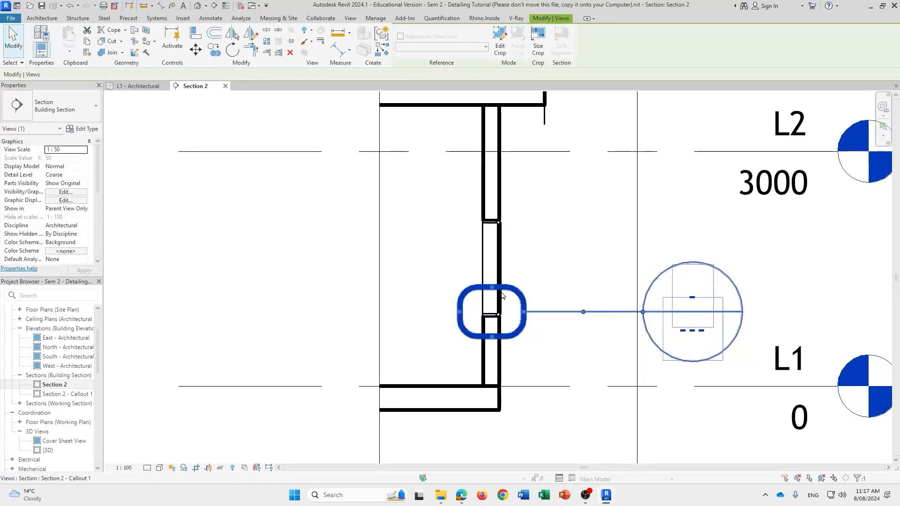
pyautogui.moveTo(498, 292)
pyautogui.mouseDown()
pyautogui.moveTo(496, 269)
pyautogui.moveTo(493, 288)
pyautogui.mouseUp()
pyautogui.moveTo(492, 335); pyautogui.dragTo(492, 346)
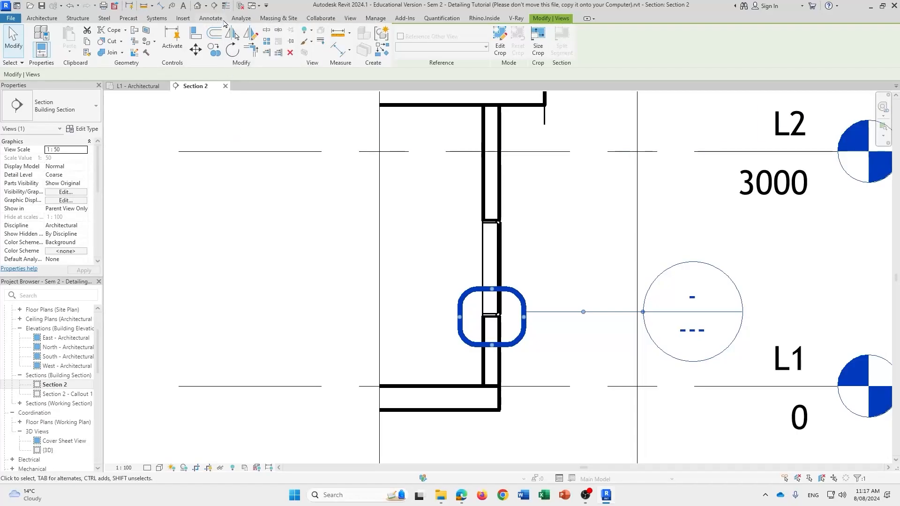
# Toggle the thin lines display for comparison and leave it on in the section view.
pyautogui.click(229, 8)
pyautogui.press('Escape')
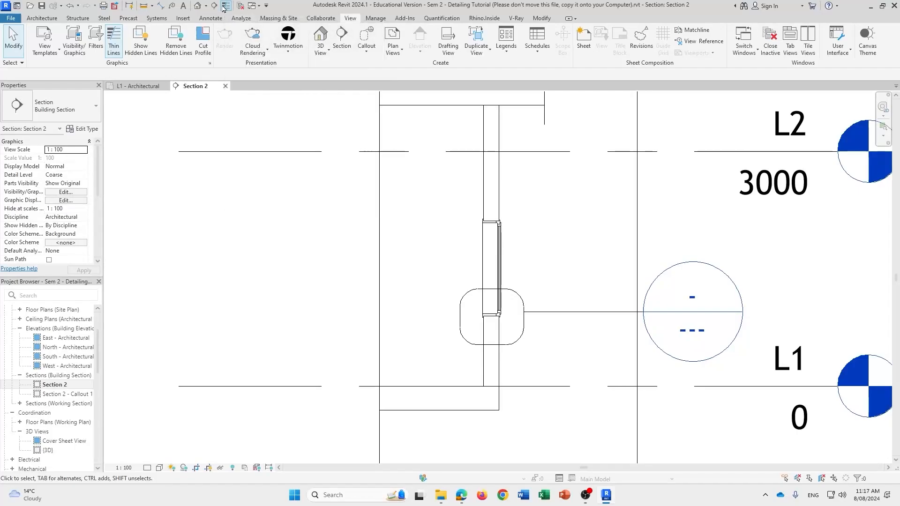
pyautogui.press('t')
pyautogui.press('l')
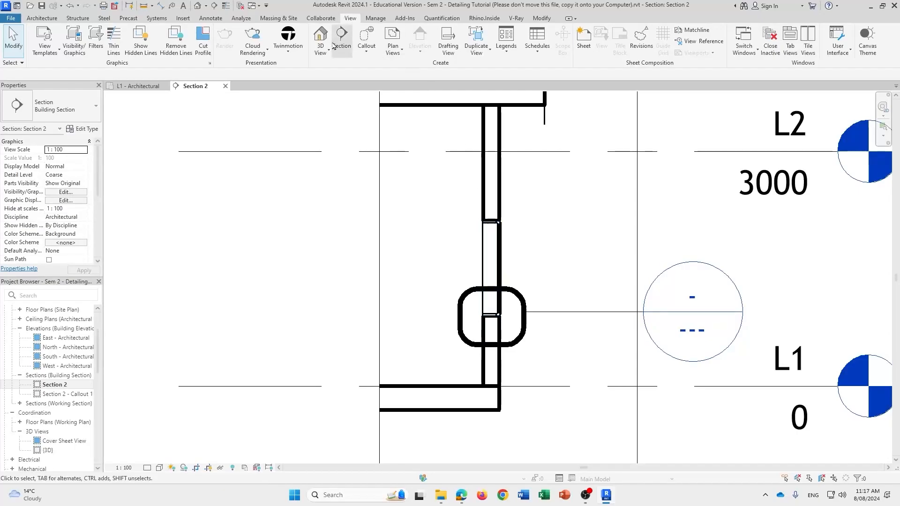
pyautogui.click(226, 5)
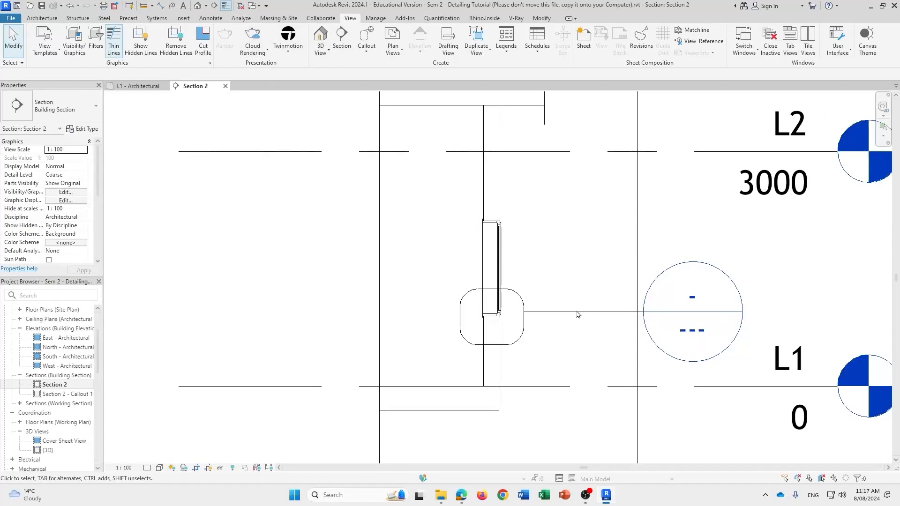
# Open the sill callout view and set its detail level to Fine.
pyautogui.scroll(4, 499, 315)
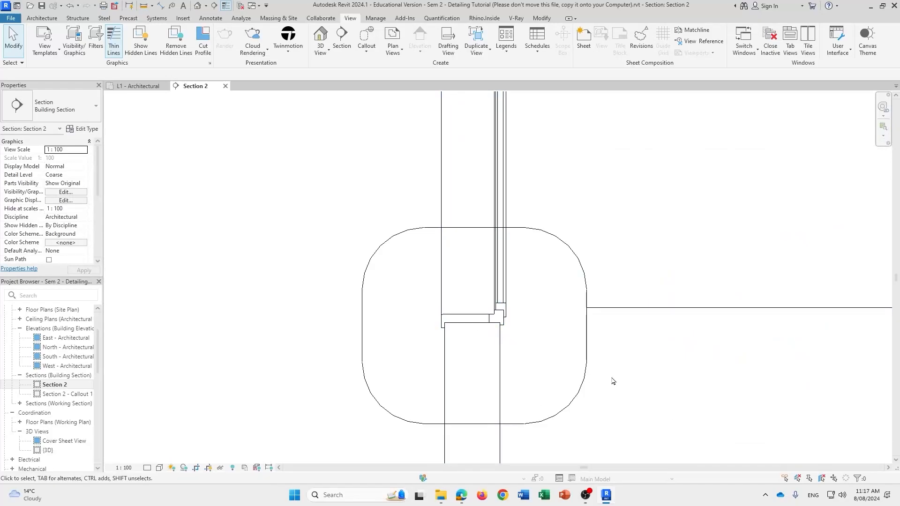
pyautogui.scroll(-2, 613, 381)
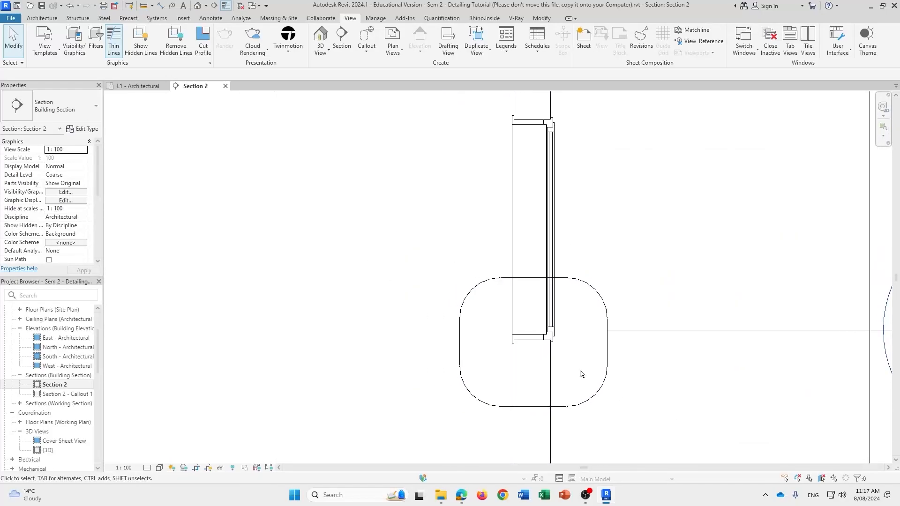
pyautogui.doubleClick(77, 394)
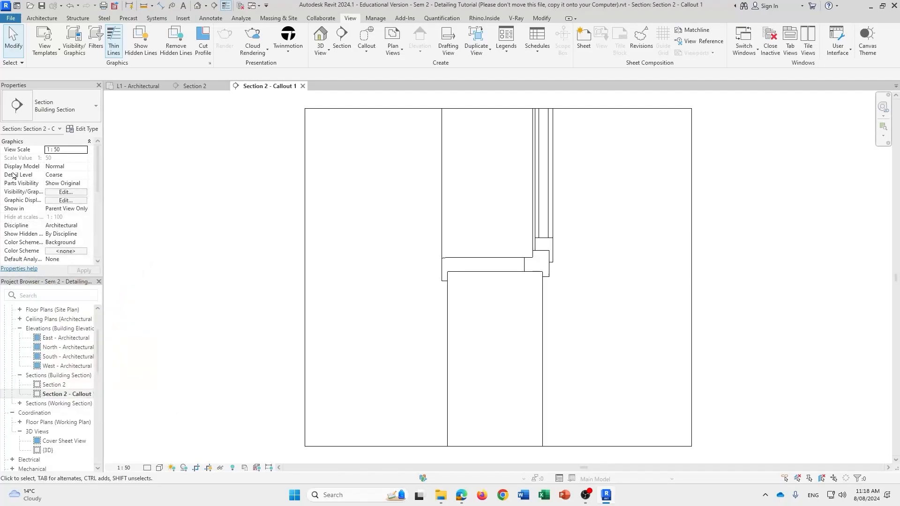
pyautogui.click(64, 177)
pyautogui.click(85, 175)
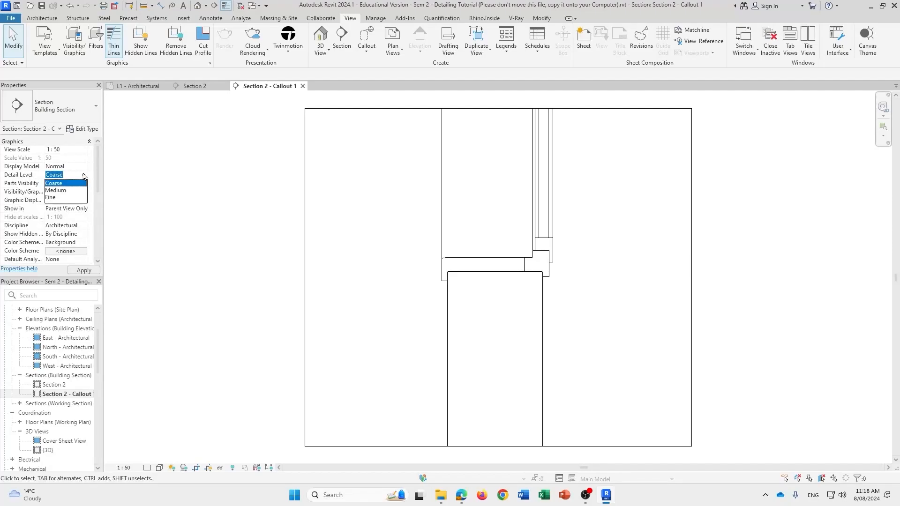
pyautogui.click(53, 198)
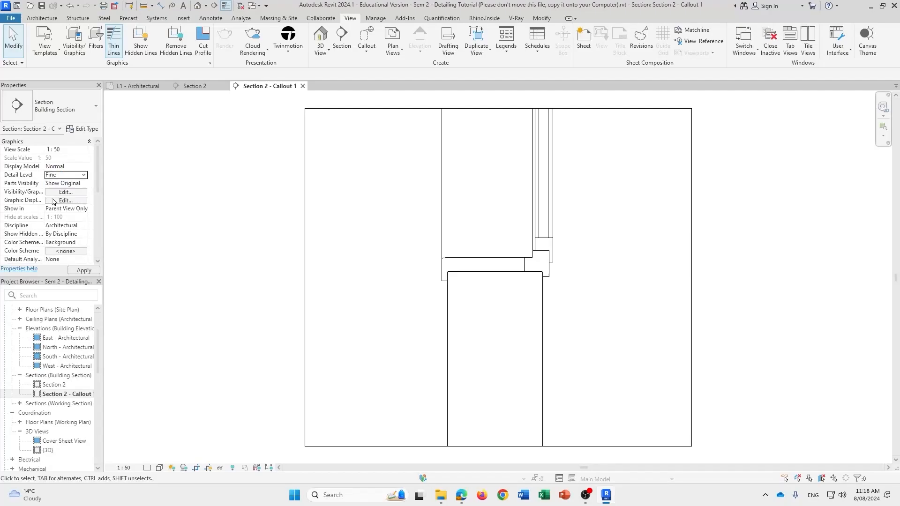
pyautogui.click(83, 271)
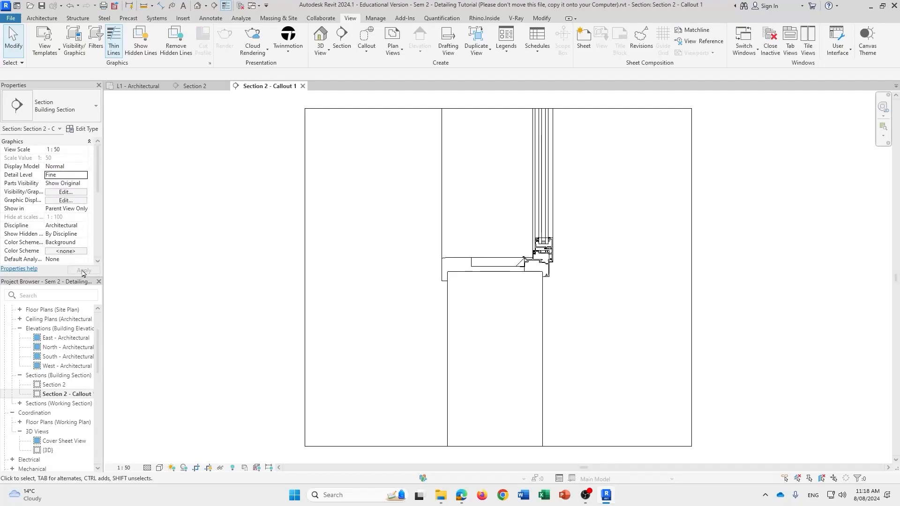
# Examine the detailed window frame and sill profiles in the callout view.
pyautogui.scroll(5, 544, 253)
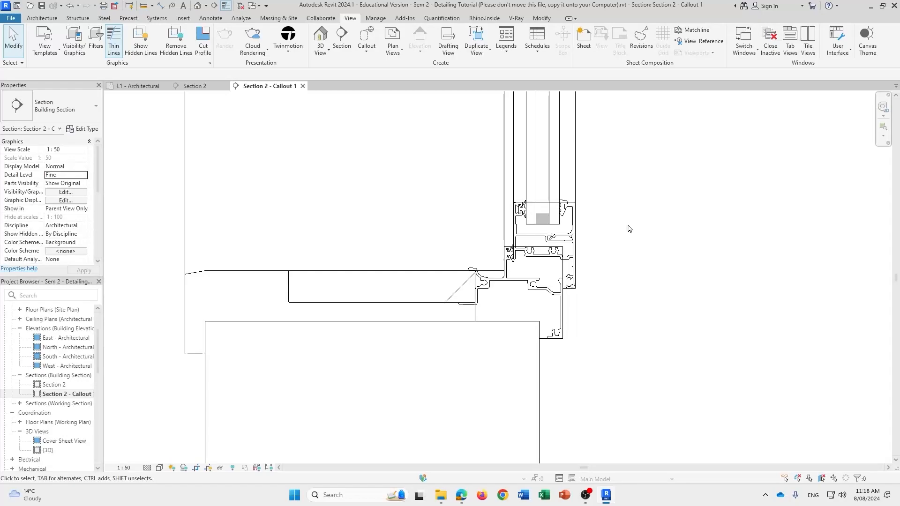
pyautogui.scroll(2, 570, 280)
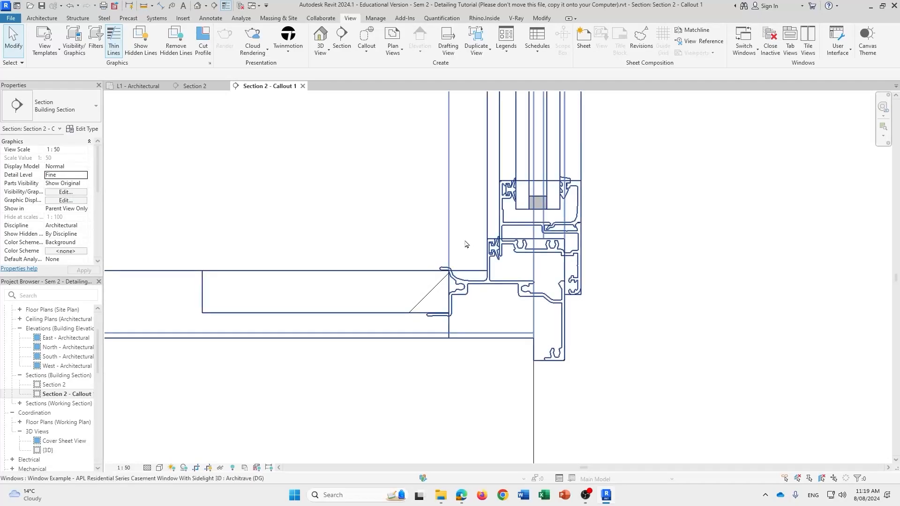
pyautogui.scroll(-2, 362, 271)
pyautogui.moveTo(473, 310); pyautogui.dragTo(569, 296, button='middle')
pyautogui.scroll(-5, 570, 295)
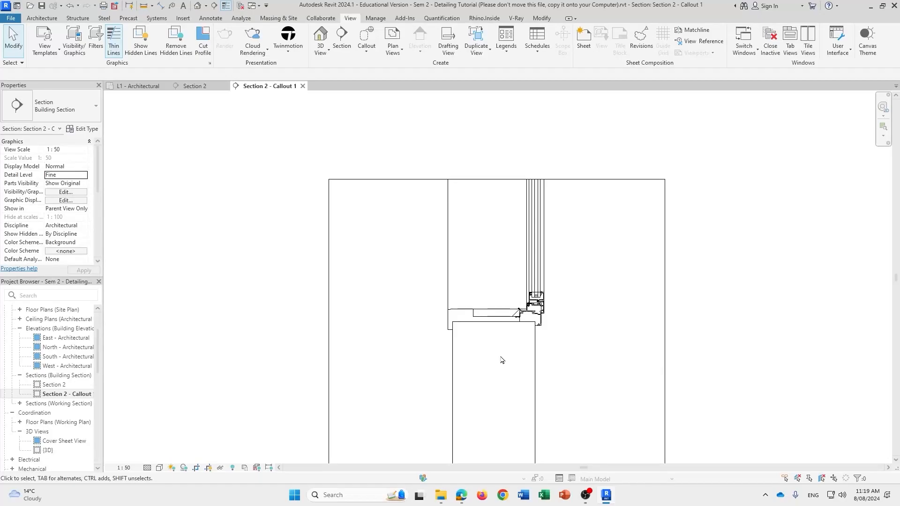
pyautogui.scroll(-2, 502, 360)
# Switch to the tutorial folder in File Explorer and open the Build162 Supplement Section 3 extract in a maximised Acrobat window.
pyautogui.moveTo(440, 500)
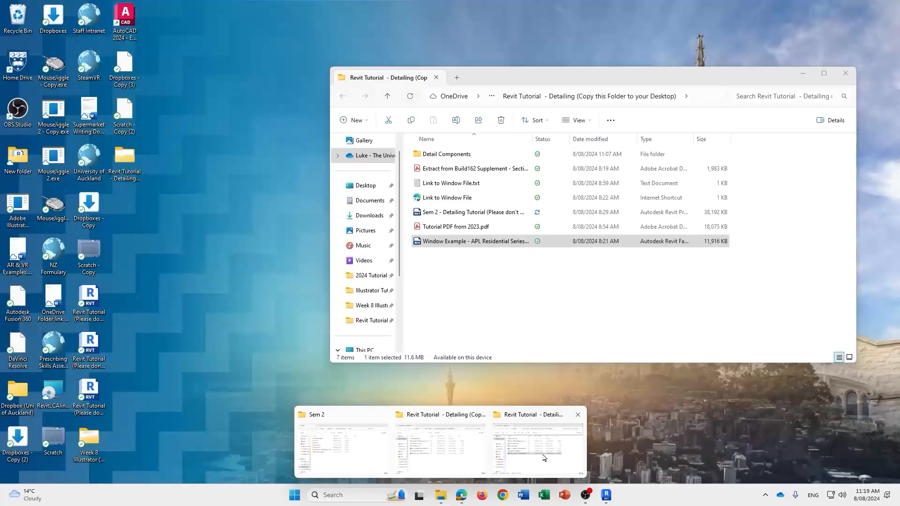
pyautogui.click(544, 450)
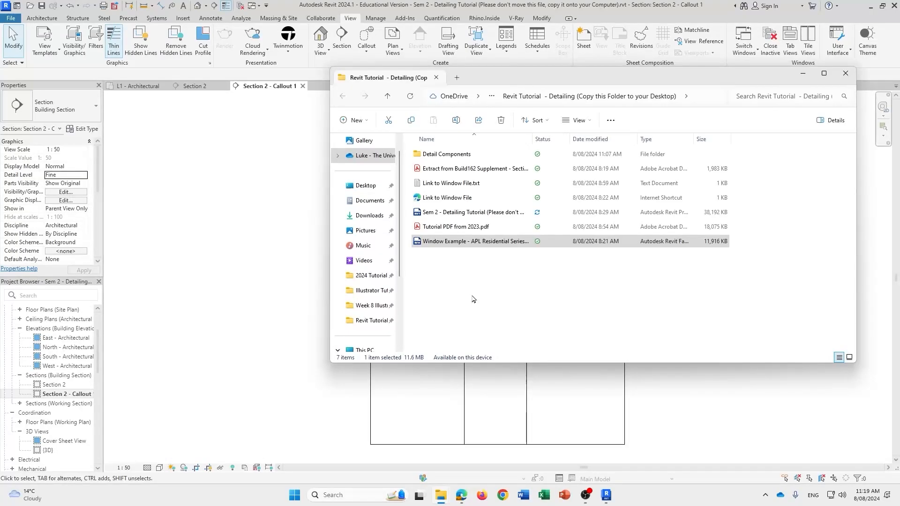
pyautogui.doubleClick(453, 170)
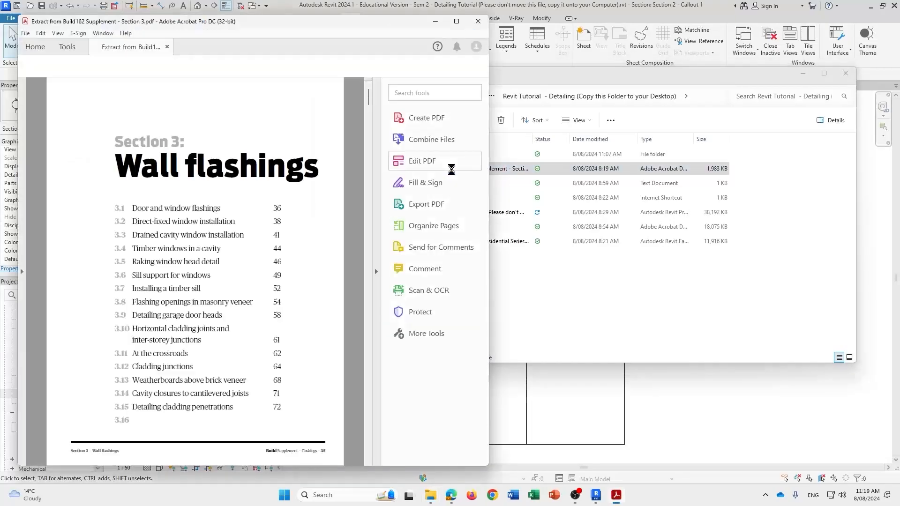
pyautogui.doubleClick(457, 21)
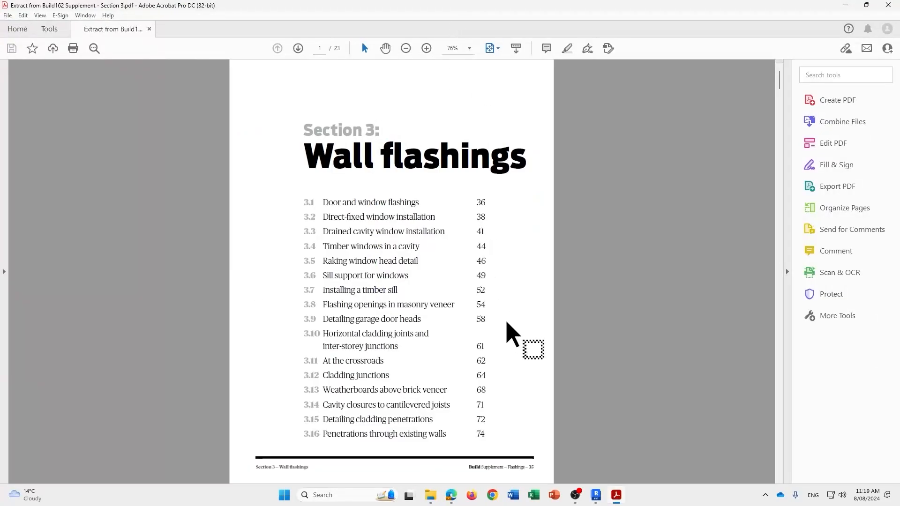
# Look through the wall flashings PDF for the direct-fixed window installation steps and the sill and head details.
pyautogui.scroll(-4, 511, 333)
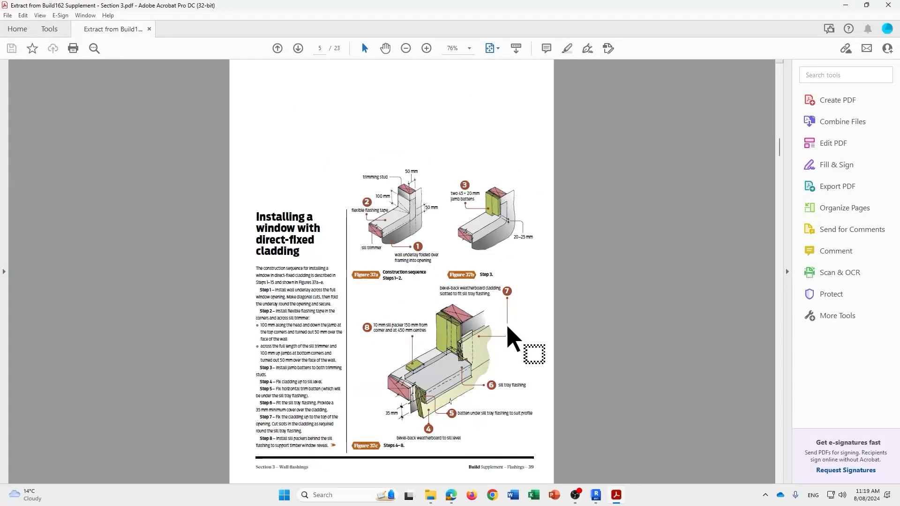
pyautogui.scroll(1, 509, 328)
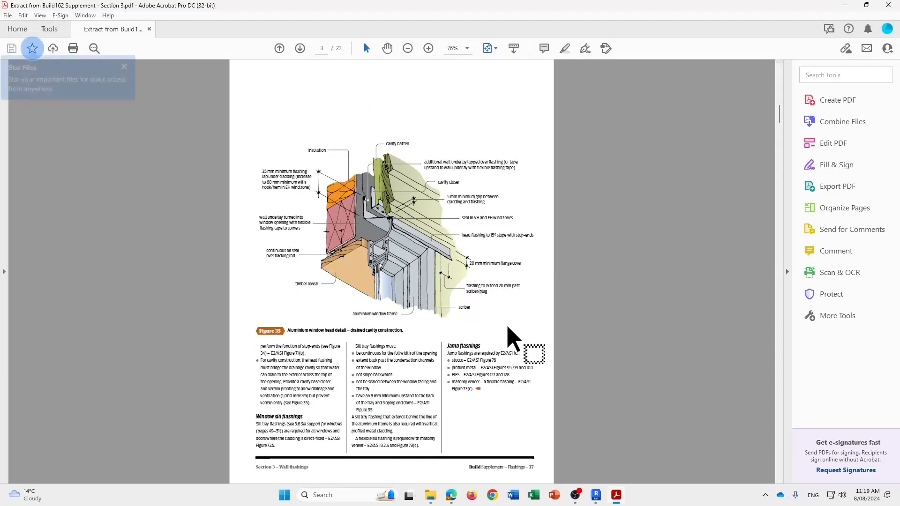
pyautogui.scroll(5, 492, 333)
pyautogui.scroll(-3, 478, 331)
pyautogui.scroll(-3, 425, 339)
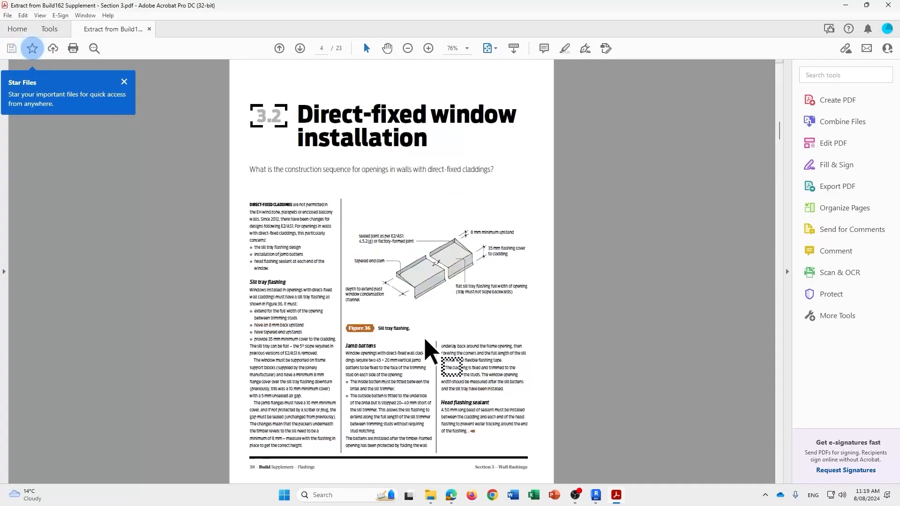
pyautogui.scroll(-3, 426, 345)
pyautogui.scroll(3, 430, 328)
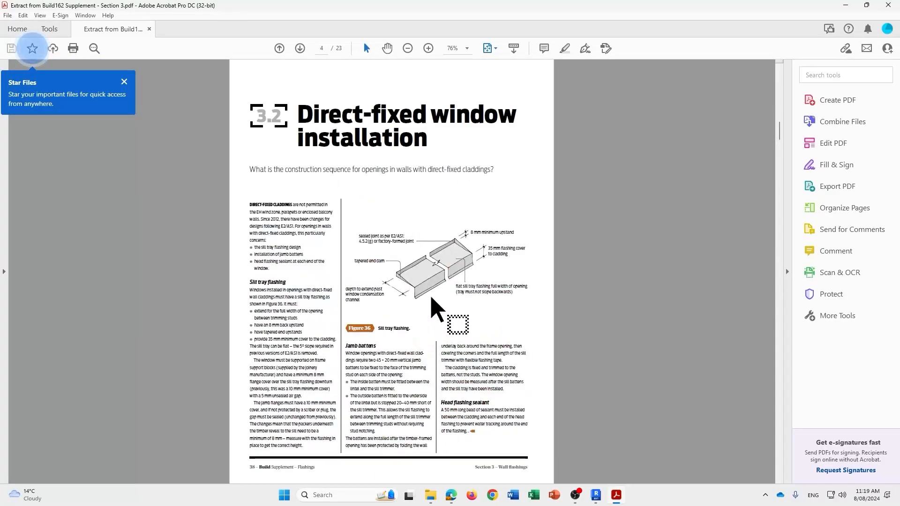
pyautogui.scroll(-3, 430, 278)
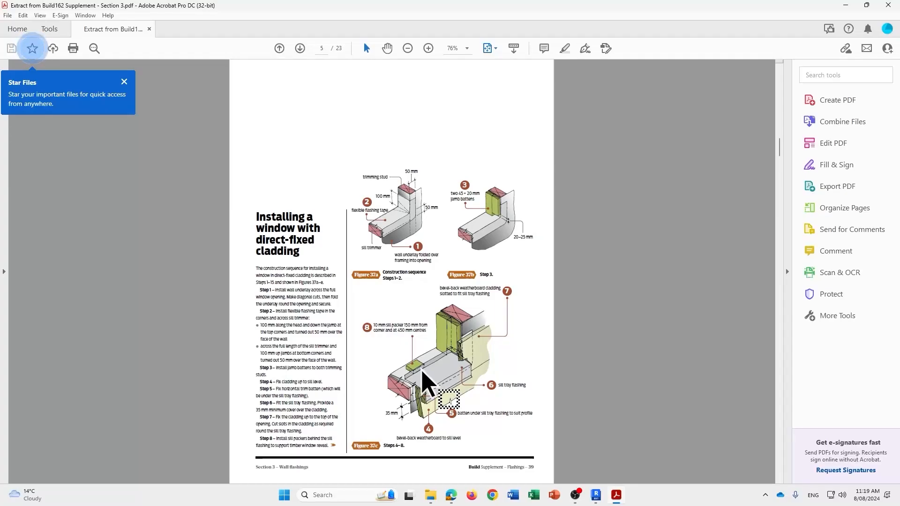
pyautogui.scroll(-3, 423, 372)
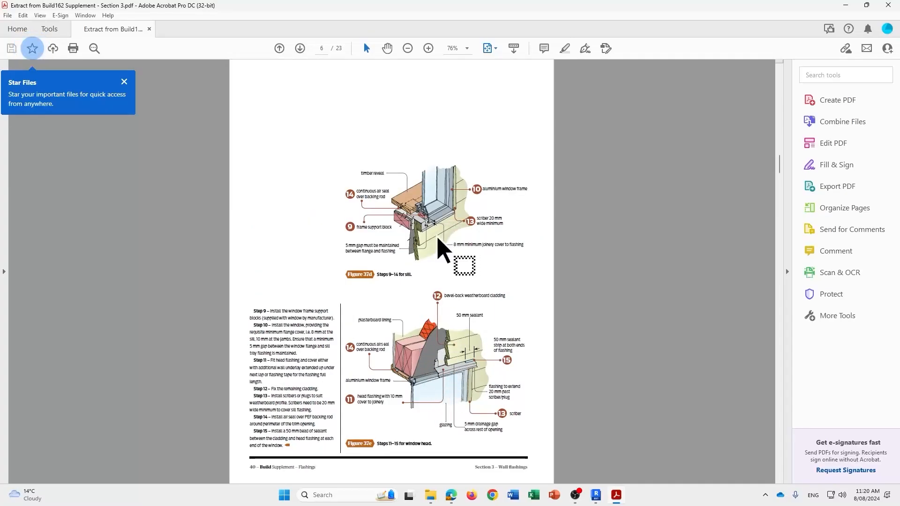
# Review the sill tray flashing figure, the drained-cavity window head detail and the contents page in the wall flashings PDF.
pyautogui.scroll(3, 407, 240)
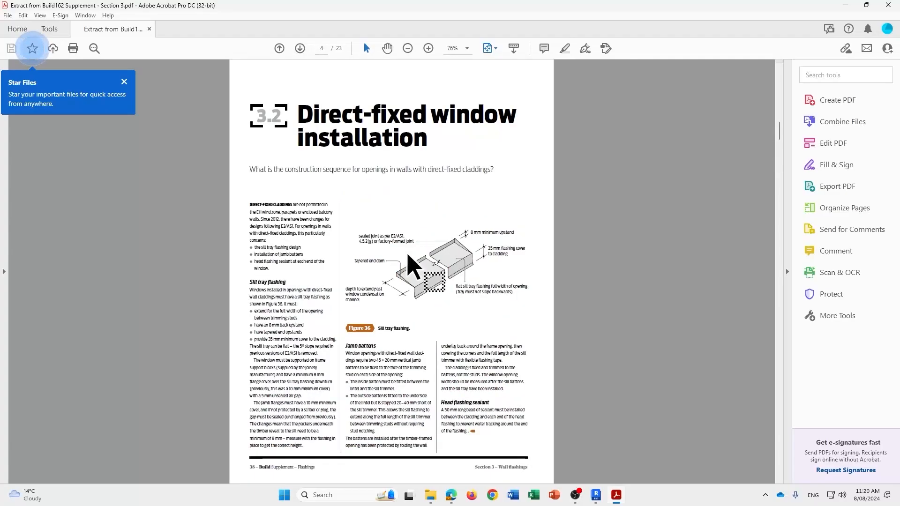
pyautogui.scroll(3, 408, 248)
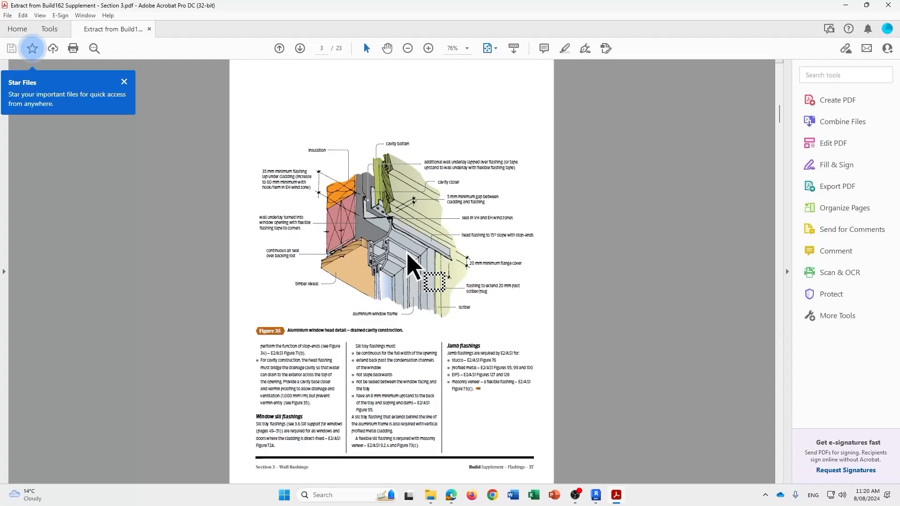
pyautogui.scroll(-1, 410, 285)
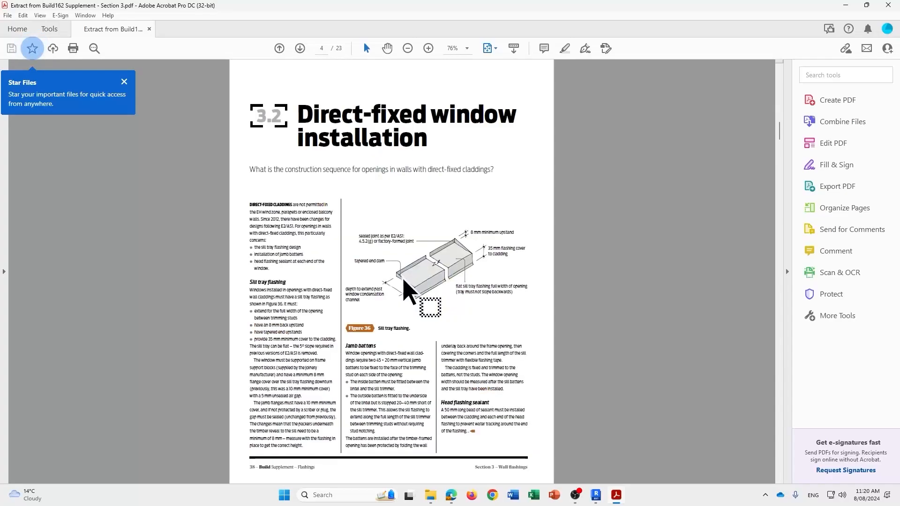
pyautogui.scroll(3, 404, 280)
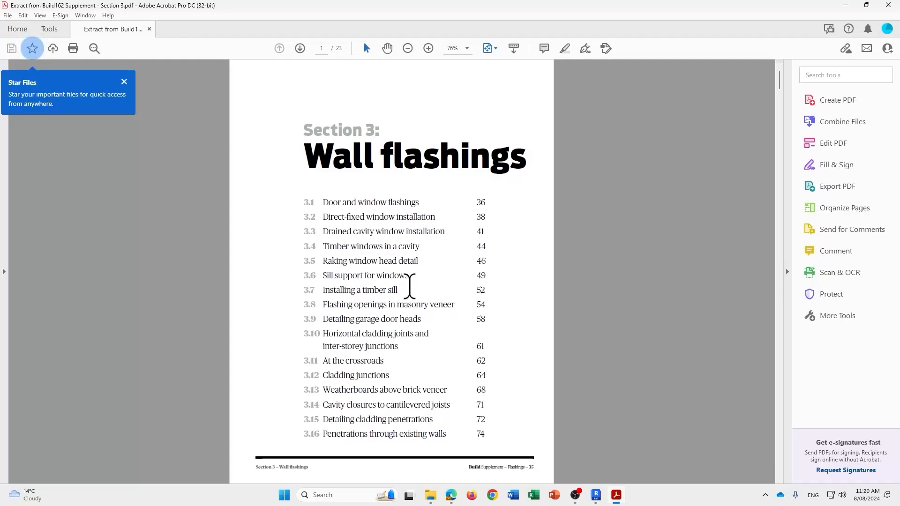
pyautogui.scroll(-2, 408, 282)
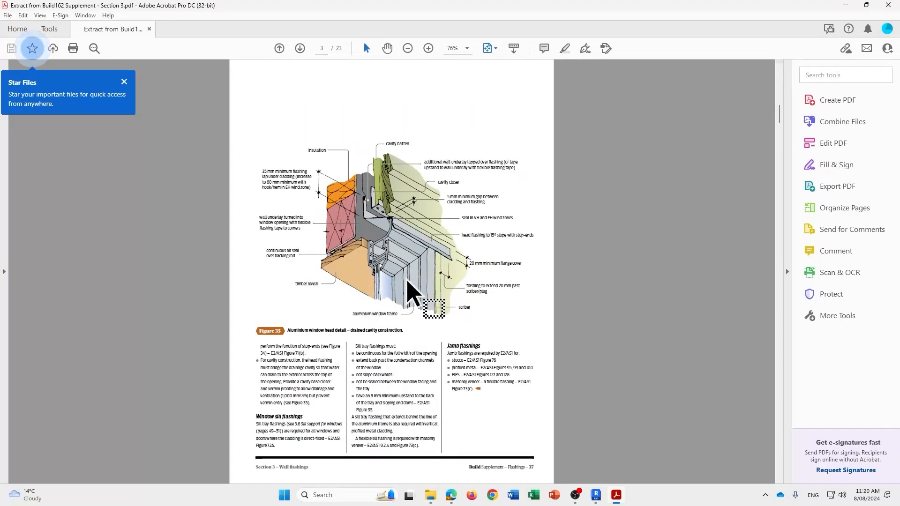
pyautogui.scroll(-1, 407, 281)
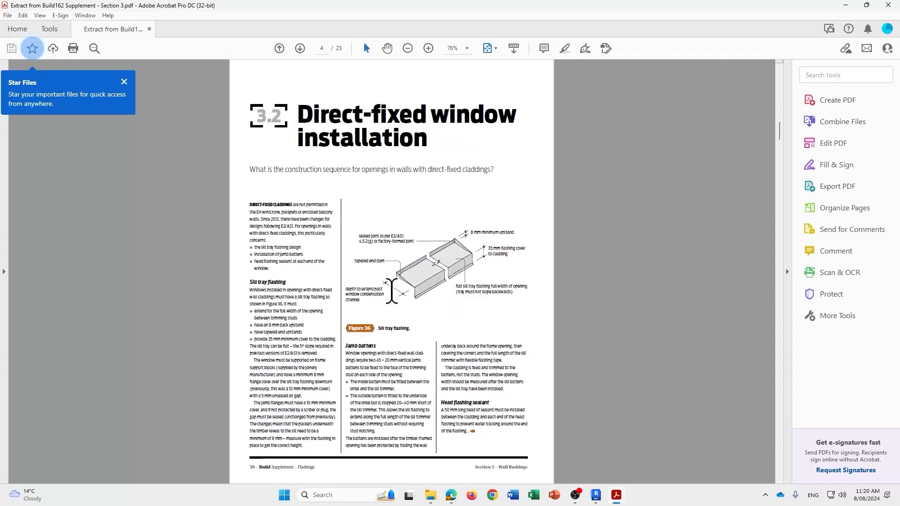
# Return to the Section 2 callout view in Revit and set its view scale to 1:5.
pyautogui.click(897, 4)
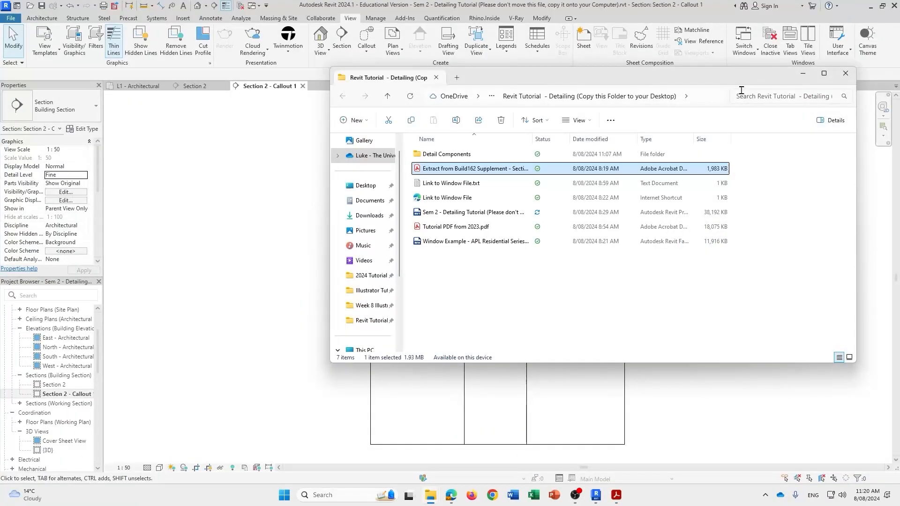
pyautogui.click(803, 73)
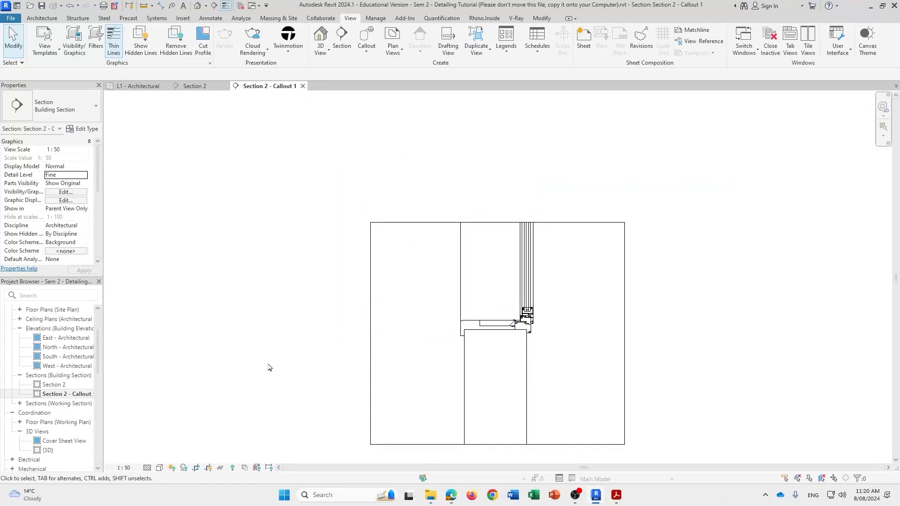
pyautogui.click(124, 468)
pyautogui.click(126, 468)
pyautogui.click(124, 468)
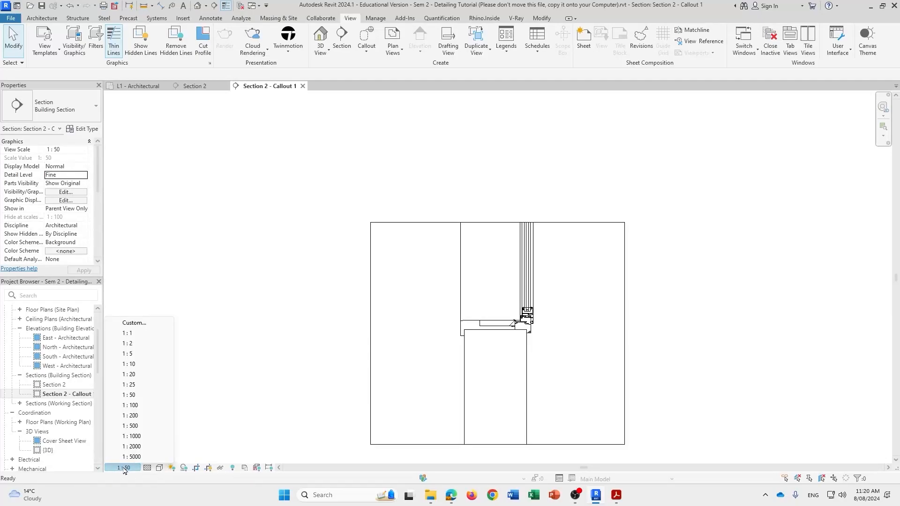
pyautogui.click(132, 354)
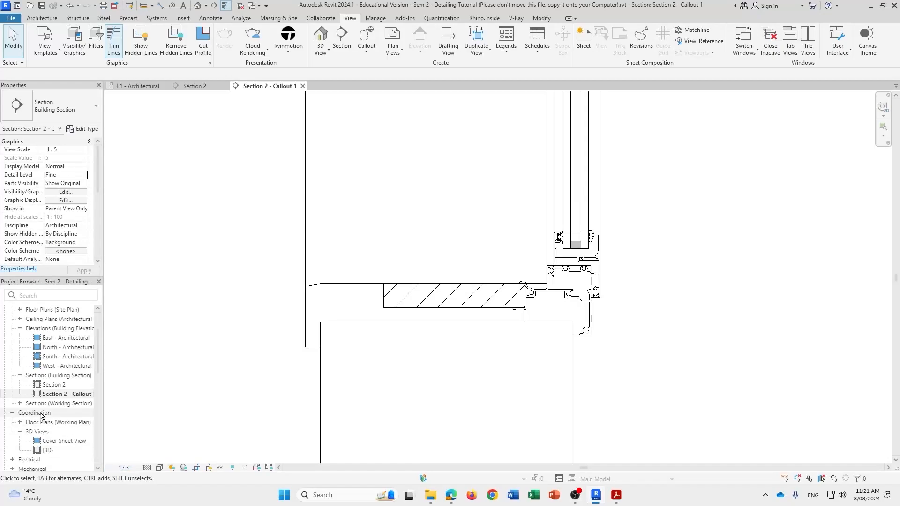
# Hide the callout view's crop region and turn its visibility back on.
pyautogui.scroll(-6, 466, 299)
pyautogui.moveTo(317, 284)
pyautogui.mouseDown(button='middle')
pyautogui.moveTo(368, 287)
pyautogui.moveTo(321, 281)
pyautogui.mouseUp(button='middle')
pyautogui.scroll(-2, 337, 284)
pyautogui.scroll(-1, 332, 283)
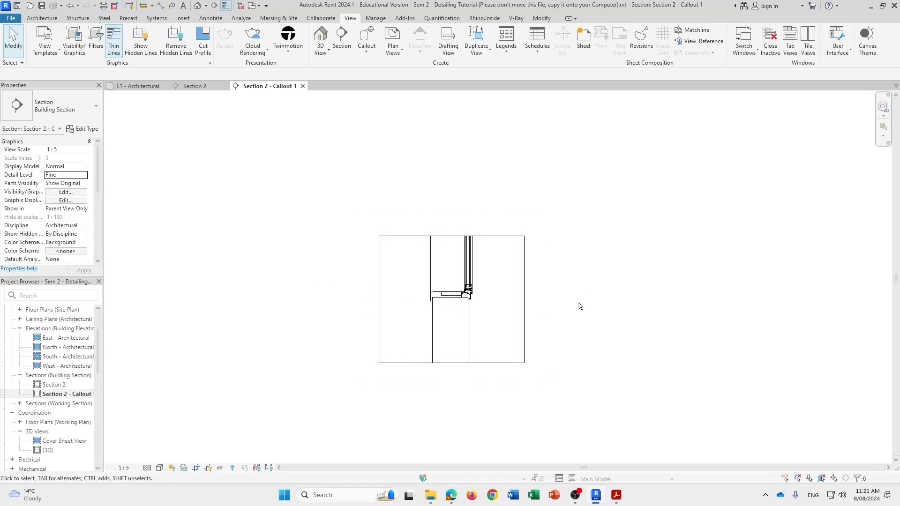
pyautogui.scroll(2, 507, 290)
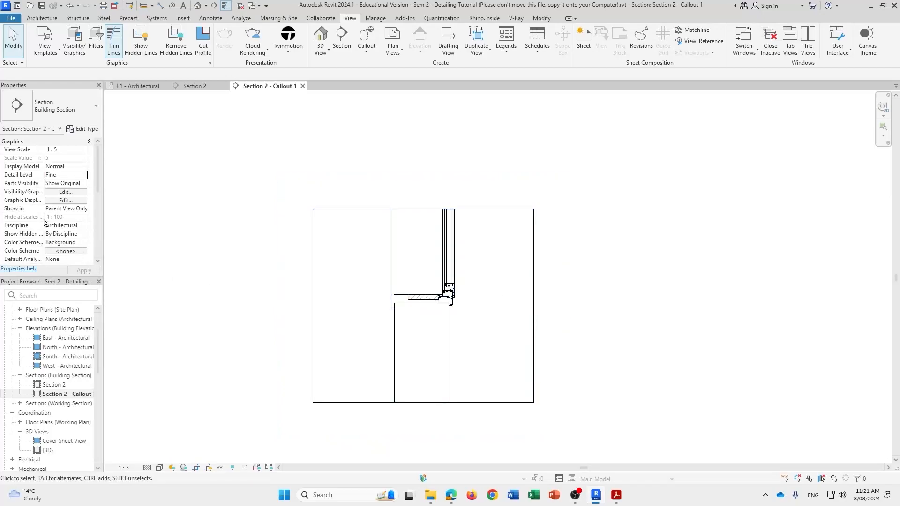
pyautogui.scroll(-3, 52, 228)
pyautogui.click(49, 233)
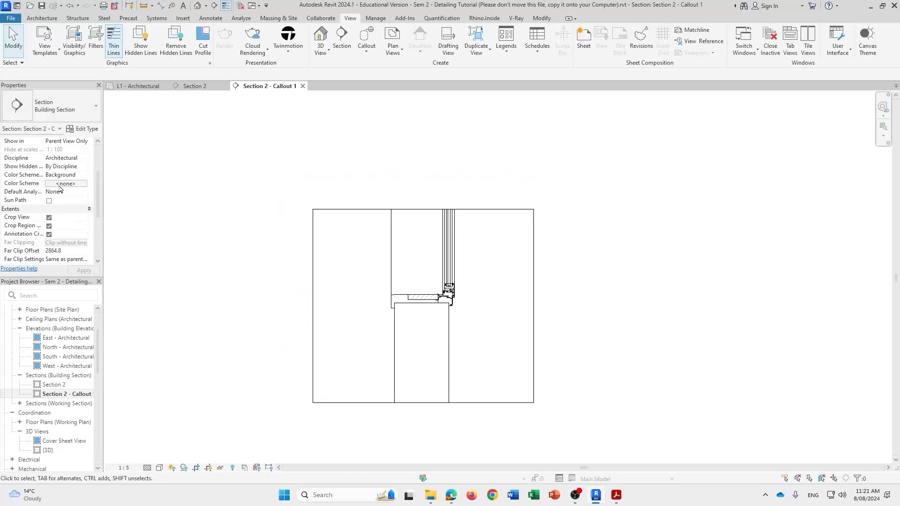
pyautogui.click(49, 226)
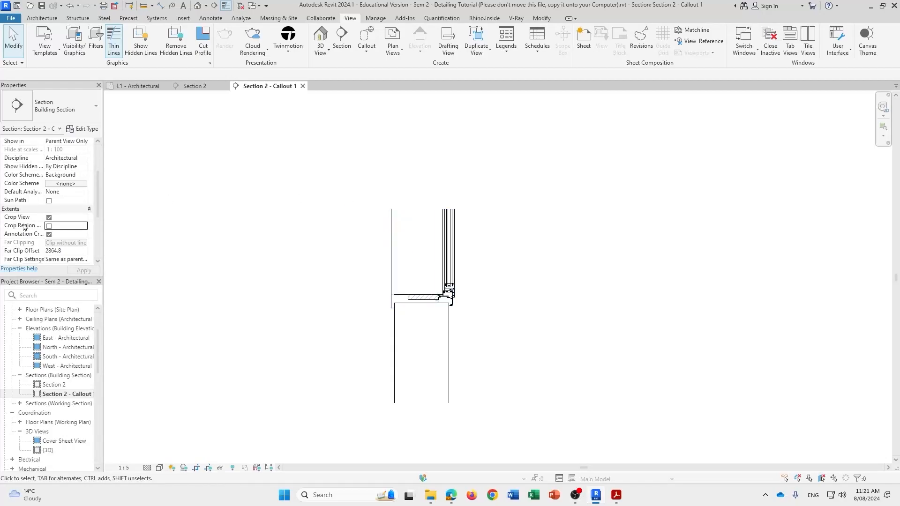
pyautogui.click(49, 226)
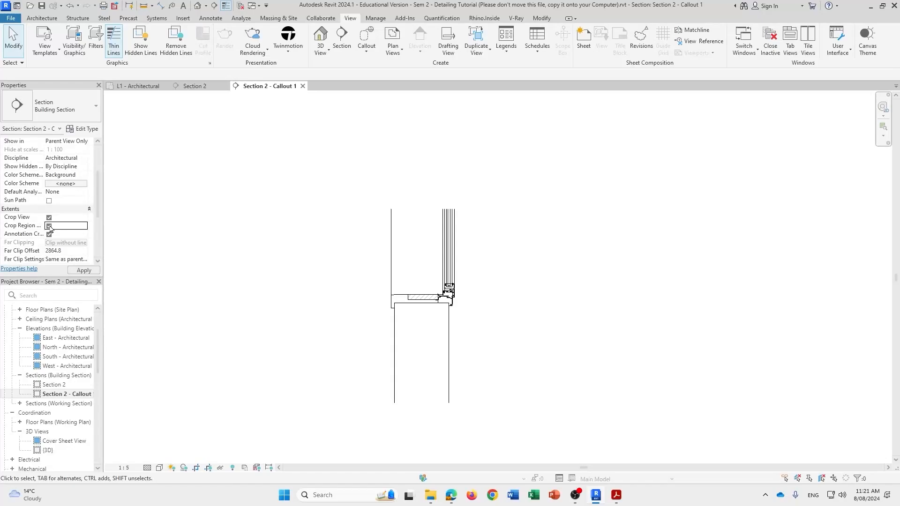
pyautogui.click(82, 270)
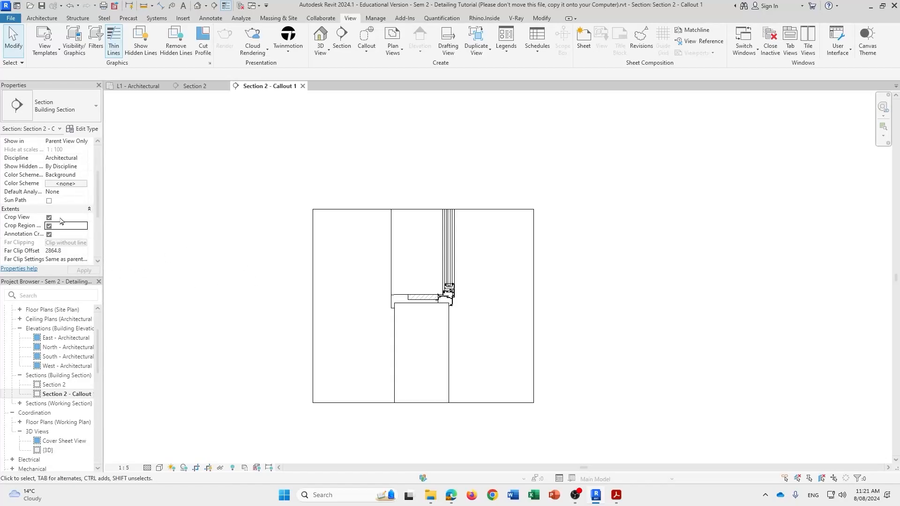
# Extend the callout's crop region upwards and downwards, pull its exterior side slightly inwards, and hide the crop boundary.
pyautogui.click(414, 212)
pyautogui.moveTo(423, 209); pyautogui.dragTo(424, 183)
pyautogui.moveTo(424, 403); pyautogui.dragTo(423, 425)
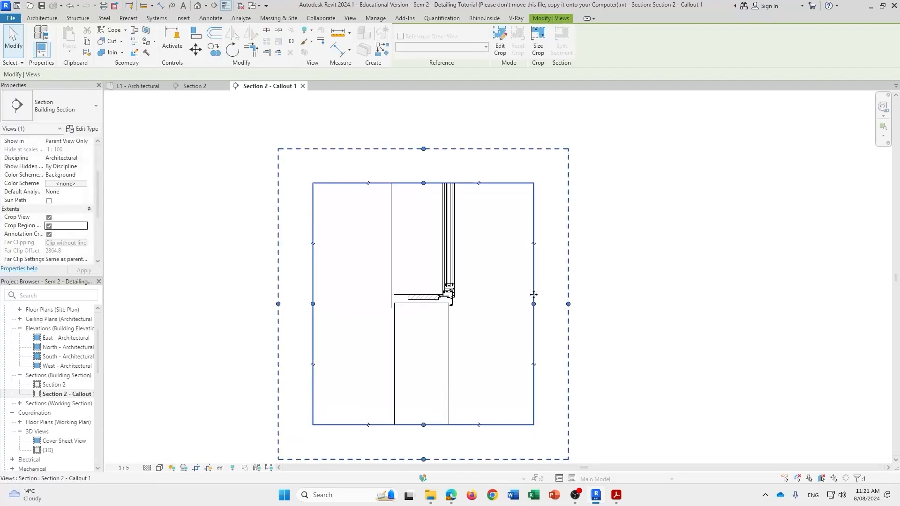
pyautogui.moveTo(534, 304); pyautogui.dragTo(526, 305)
pyautogui.click(603, 349)
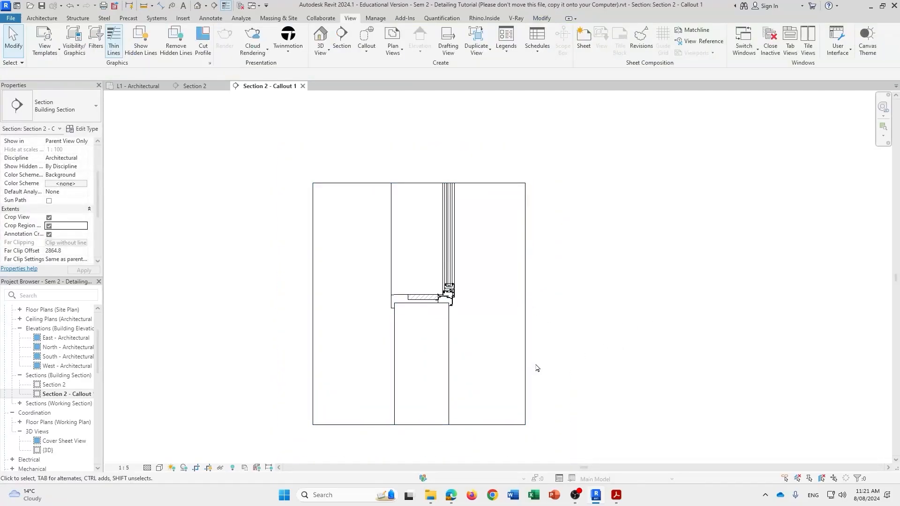
pyautogui.click(49, 226)
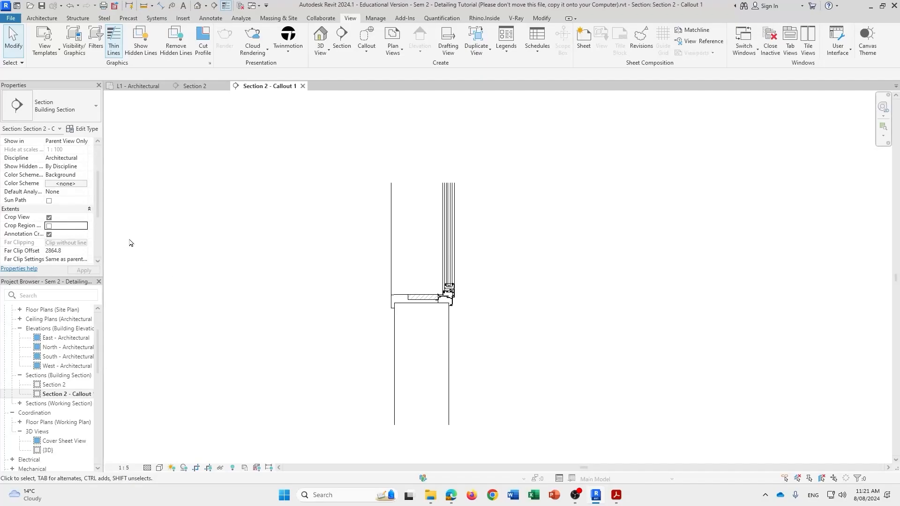
# Open the layer structure of the Generic - 200mm wall below the sill in an enlarged Edit Assembly dialog.
pyautogui.click(393, 364)
pyautogui.scroll(2, 471, 359)
pyautogui.click(465, 361)
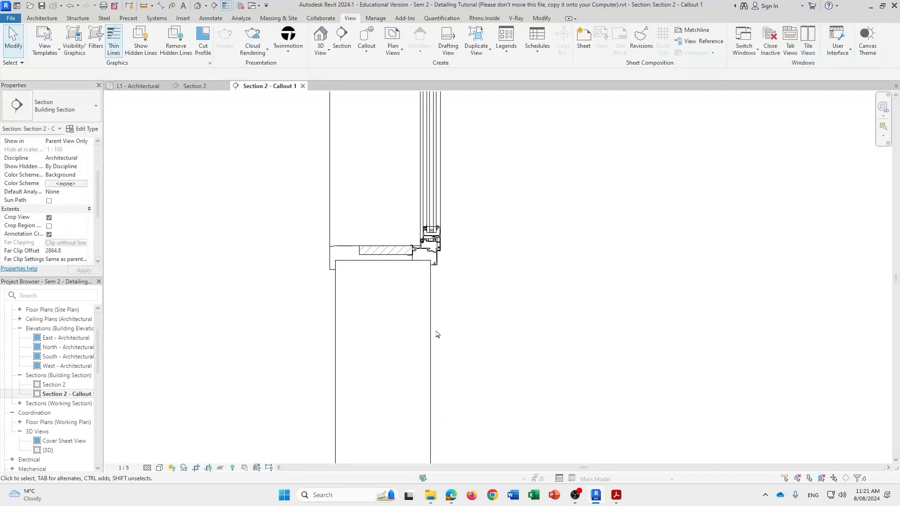
pyautogui.scroll(2, 436, 332)
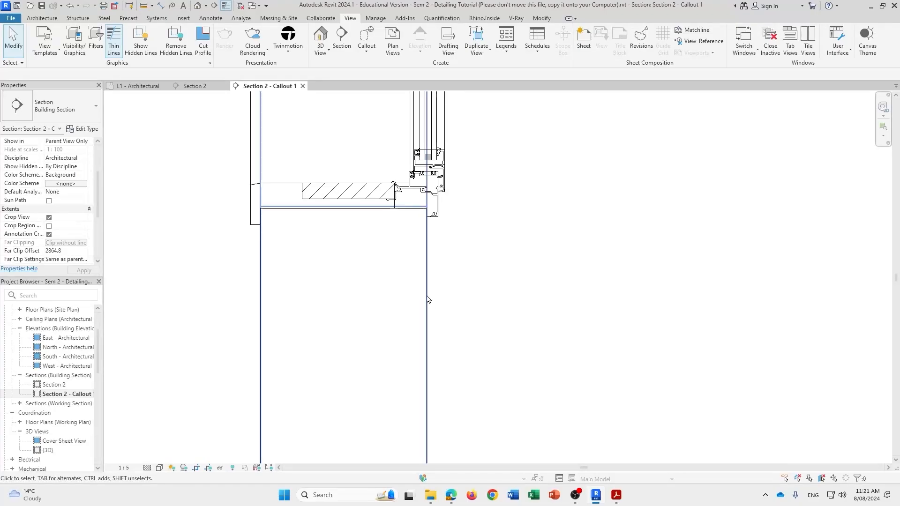
pyautogui.click(271, 236)
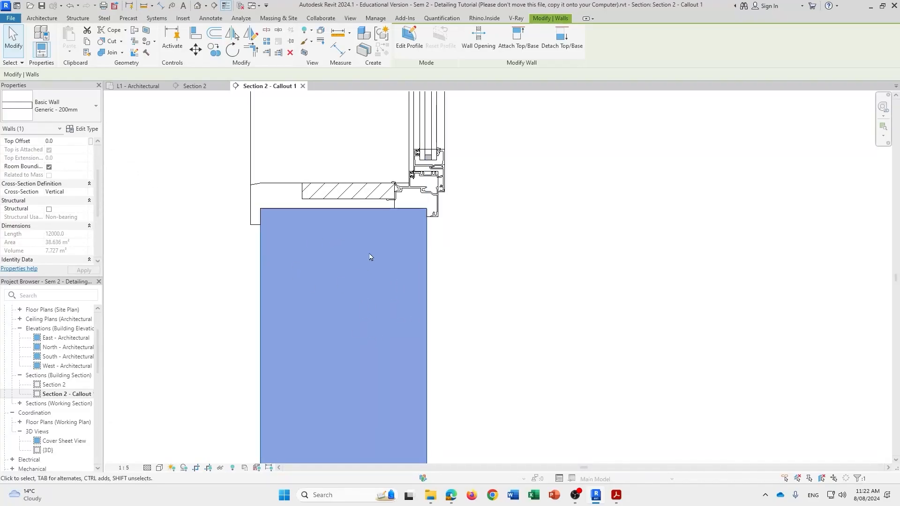
pyautogui.click(85, 129)
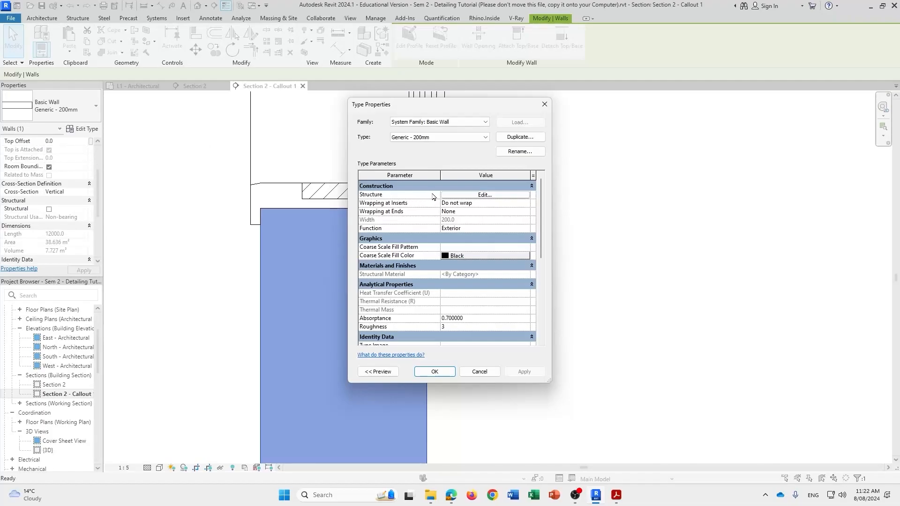
pyautogui.click(476, 195)
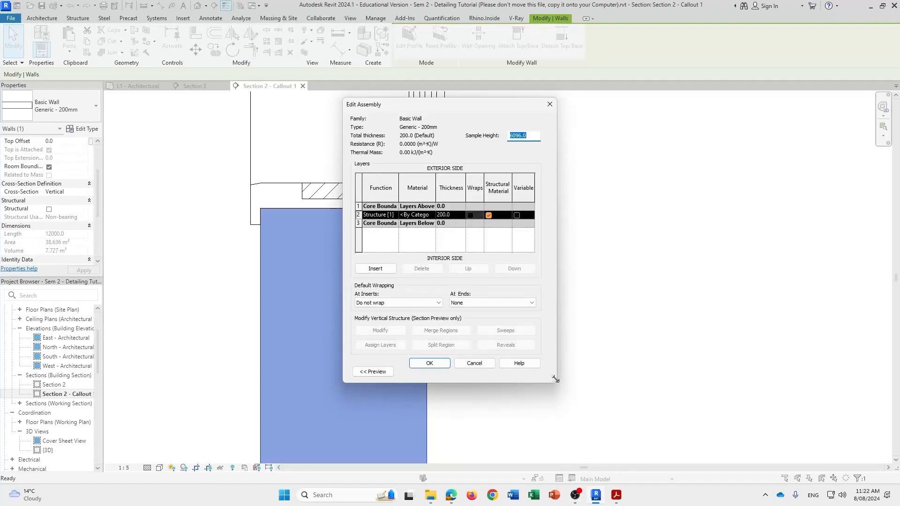
pyautogui.moveTo(555, 381); pyautogui.dragTo(758, 438)
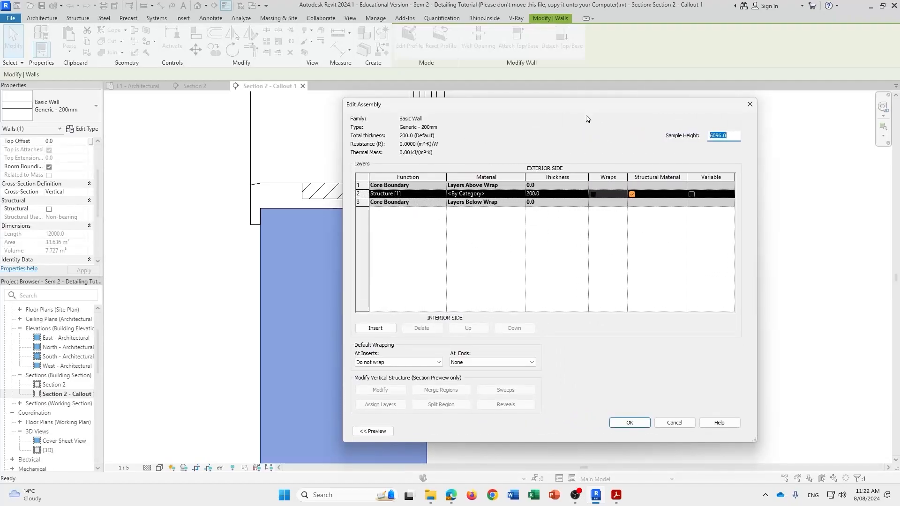
pyautogui.moveTo(577, 108); pyautogui.dragTo(614, 108)
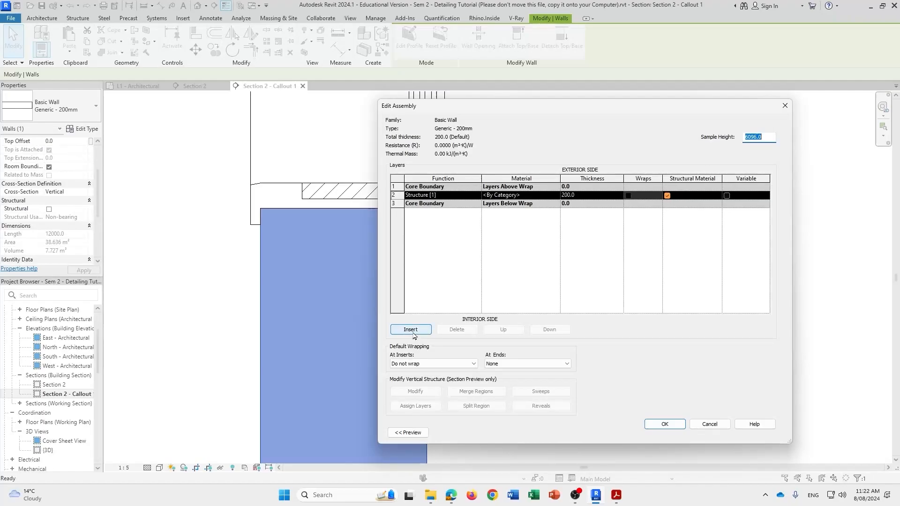
# Insert three new layers above the existing 200 mm structure layer in the wall assembly.
pyautogui.click(411, 330)
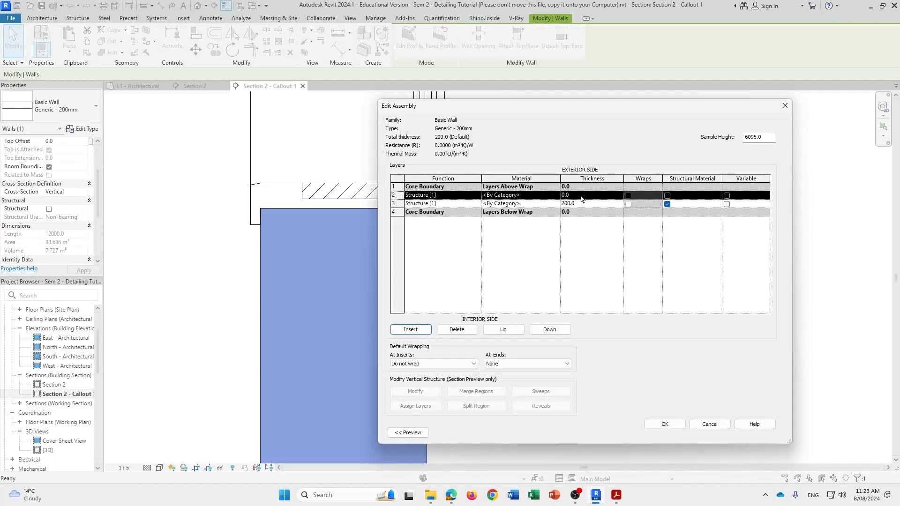
pyautogui.click(415, 332)
pyautogui.click(411, 330)
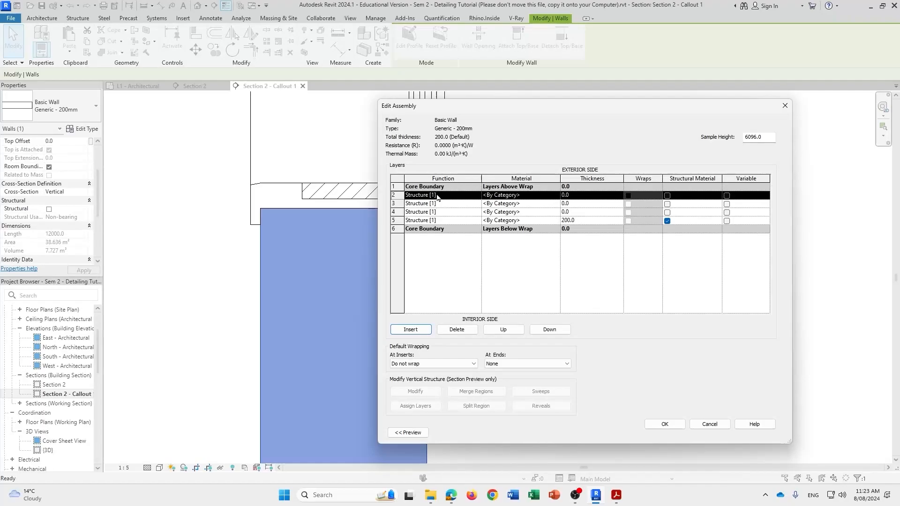
pyautogui.click(498, 196)
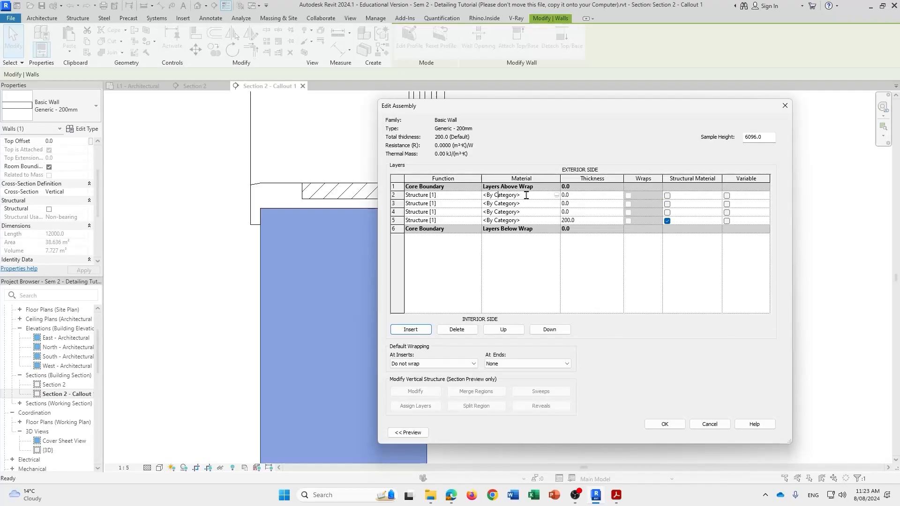
pyautogui.click(556, 195)
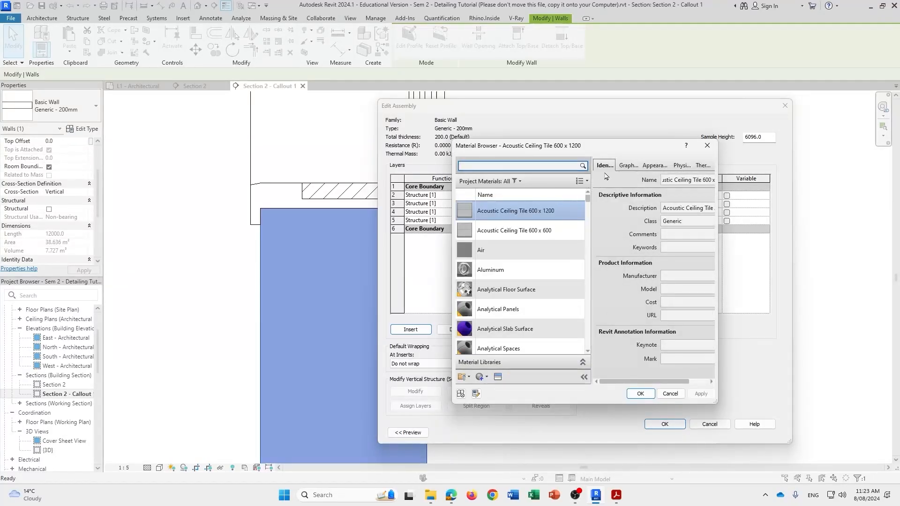
pyautogui.click(628, 167)
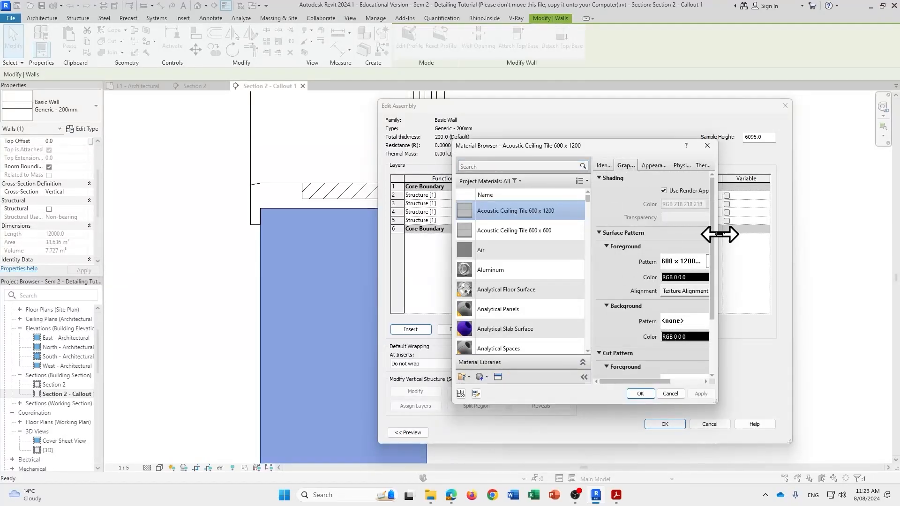
pyautogui.moveTo(718, 238); pyautogui.dragTo(830, 237)
pyautogui.moveTo(633, 150); pyautogui.dragTo(500, 149)
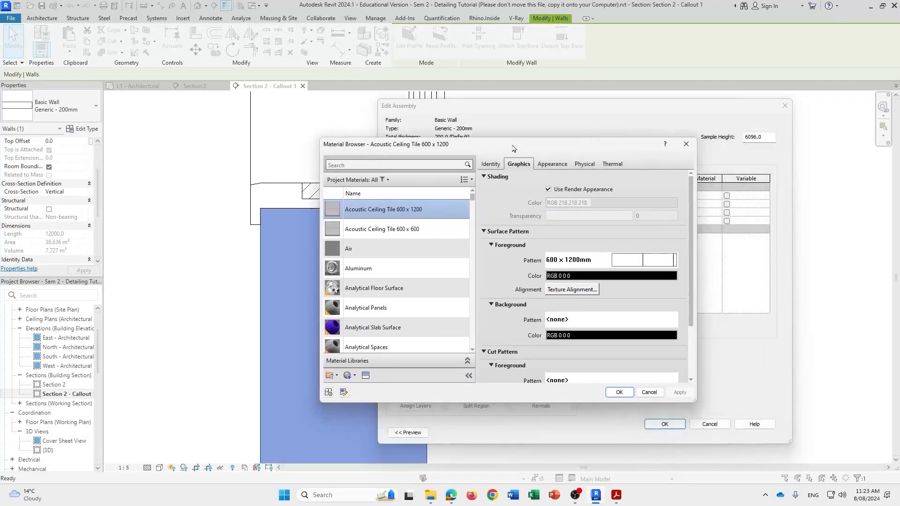
pyautogui.click(686, 144)
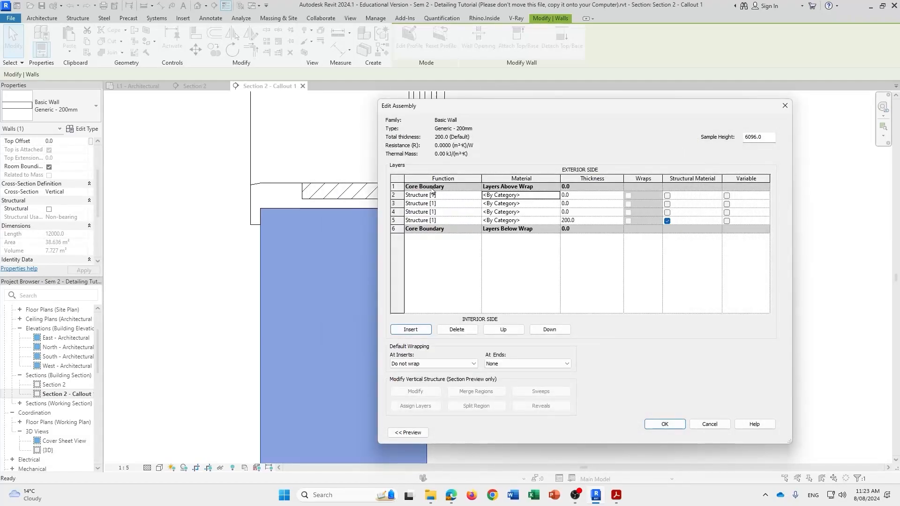
# Choose Wood Planks from the Wood project materials for the outermost new wall layer and set its shading transparency to 3.
pyautogui.click(538, 196)
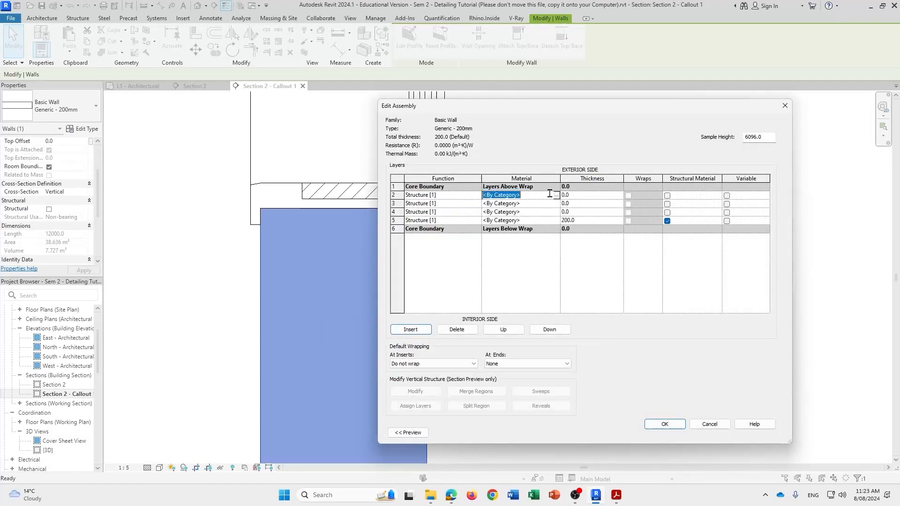
pyautogui.click(557, 195)
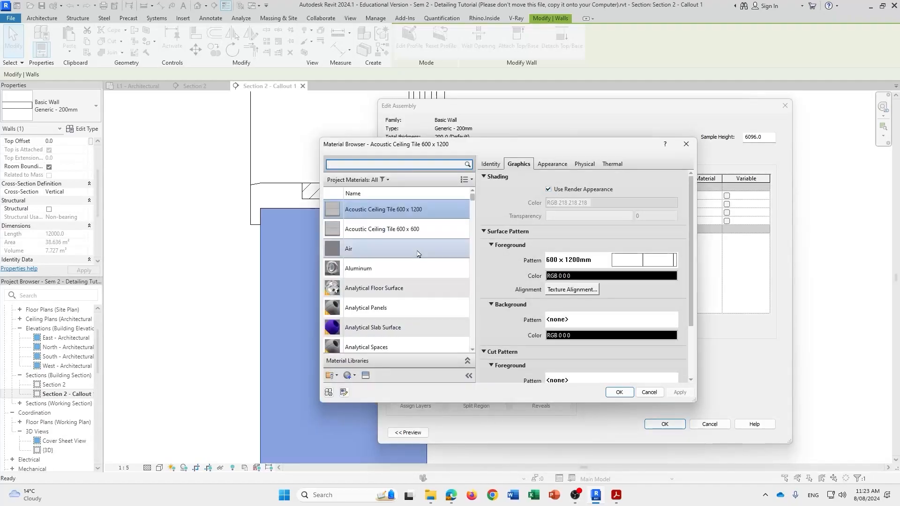
pyautogui.scroll(-5, 398, 280)
pyautogui.scroll(-3, 398, 282)
pyautogui.scroll(10, 398, 282)
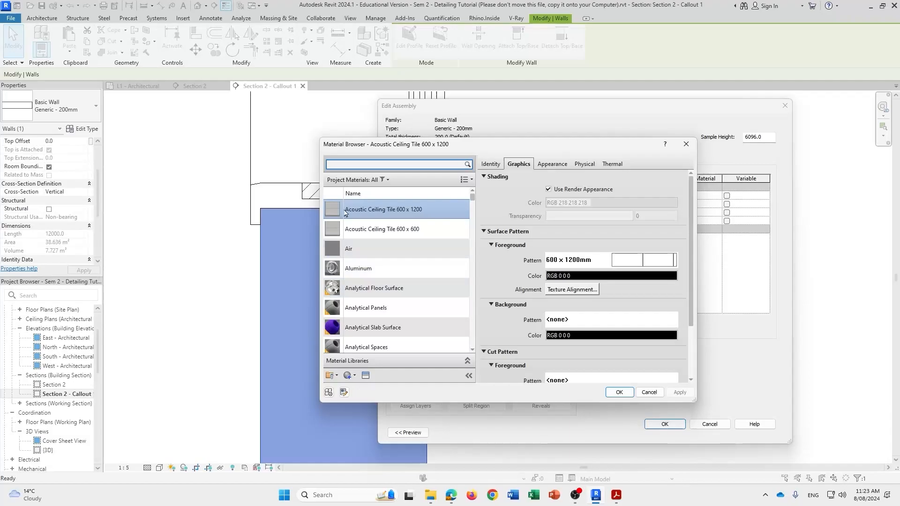
pyautogui.click(388, 181)
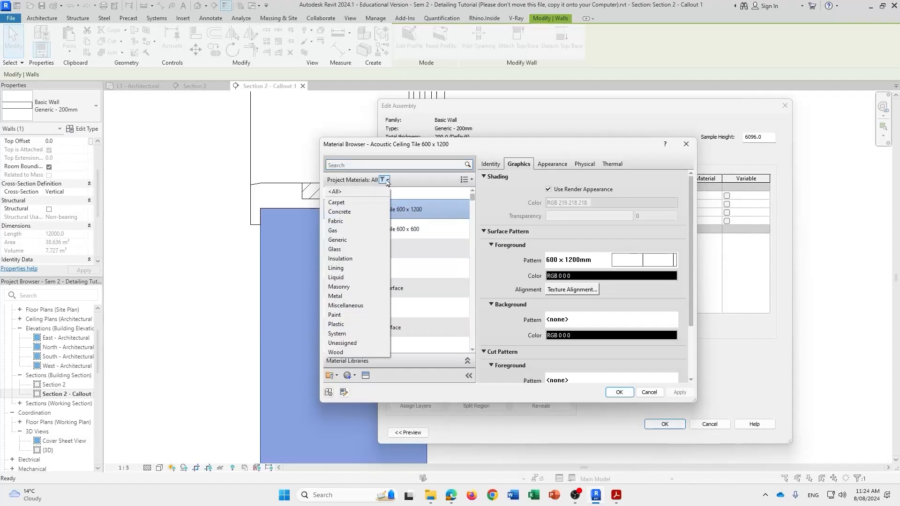
pyautogui.click(335, 352)
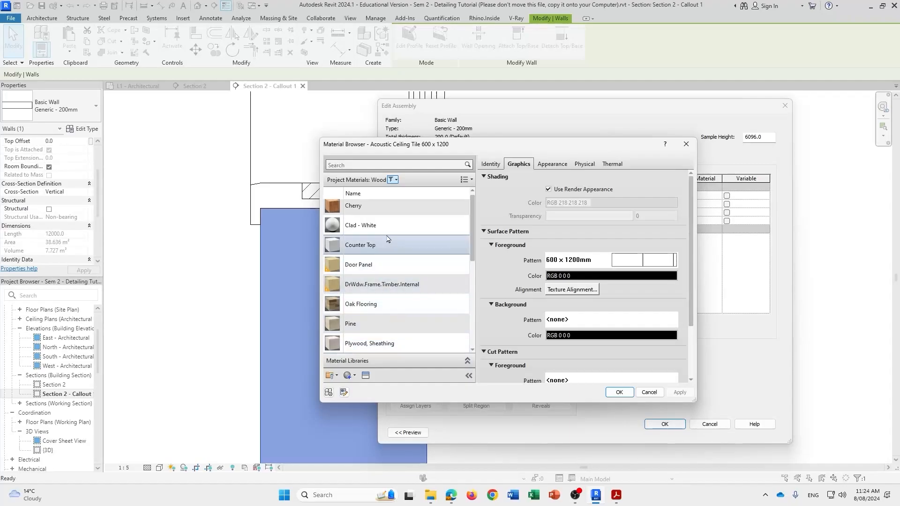
pyautogui.scroll(-3, 398, 234)
pyautogui.scroll(-1, 407, 281)
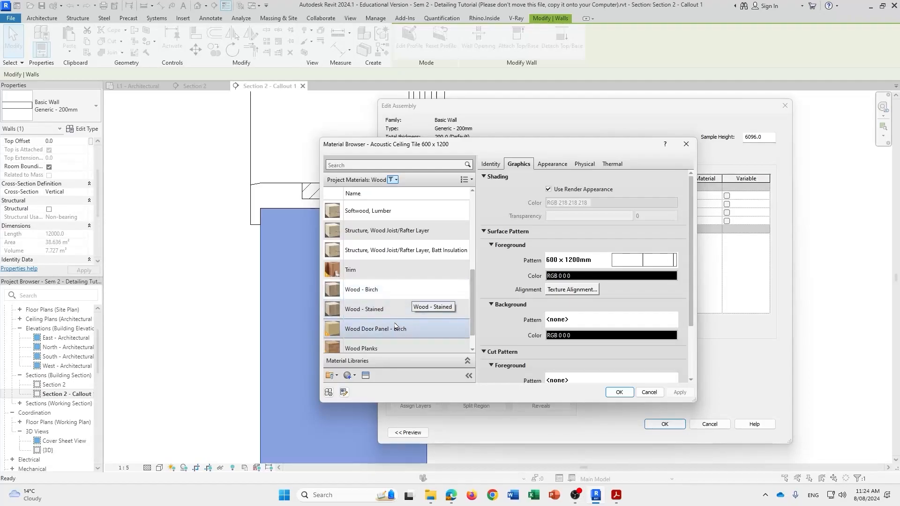
pyautogui.scroll(-1, 401, 295)
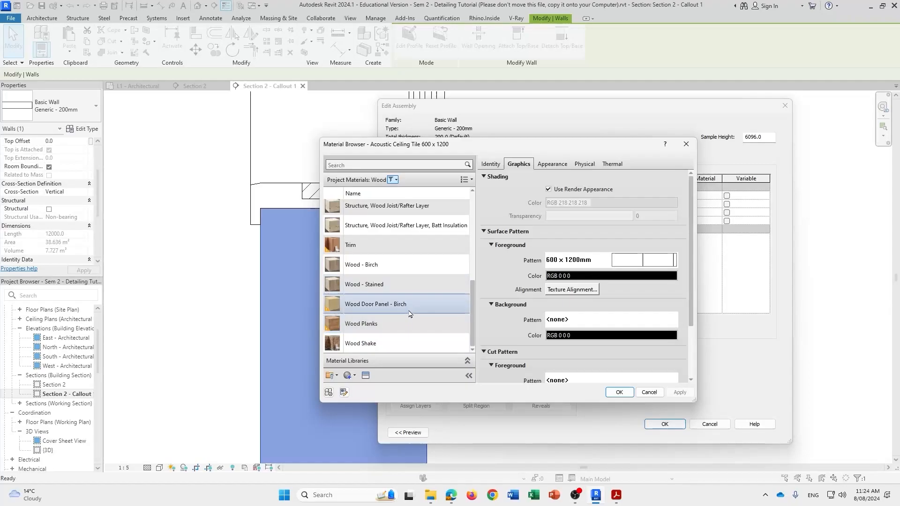
pyautogui.click(406, 323)
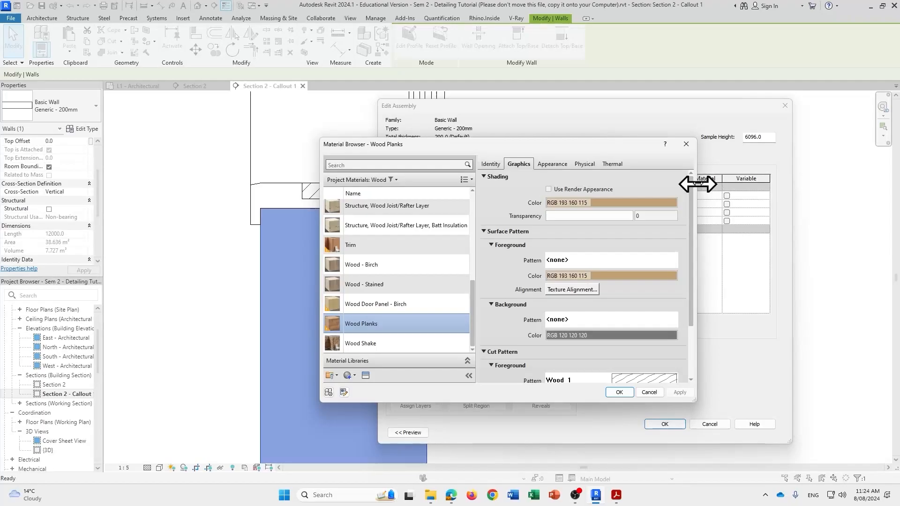
pyautogui.moveTo(698, 184); pyautogui.dragTo(782, 183)
pyautogui.click(631, 218)
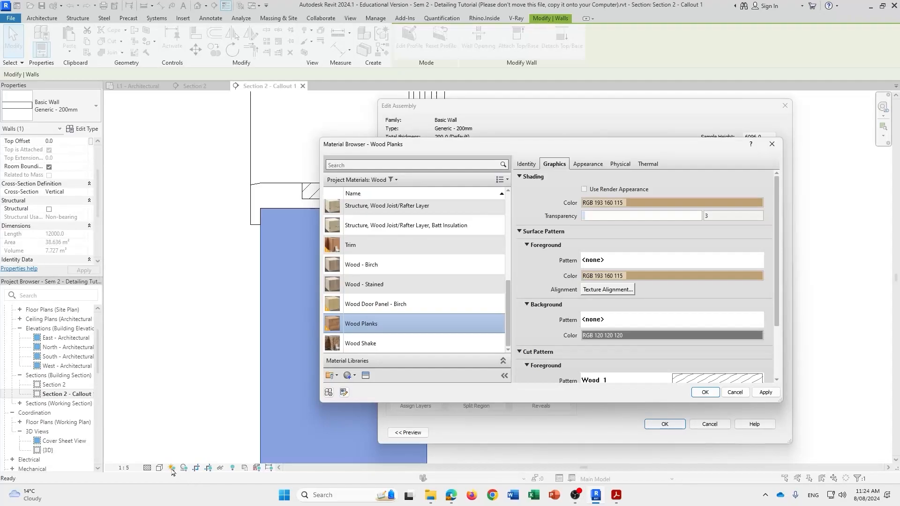
# Examine the drafting fill patterns available for the Wood Planks cut pattern foreground without changing the pattern.
pyautogui.scroll(-3, 638, 300)
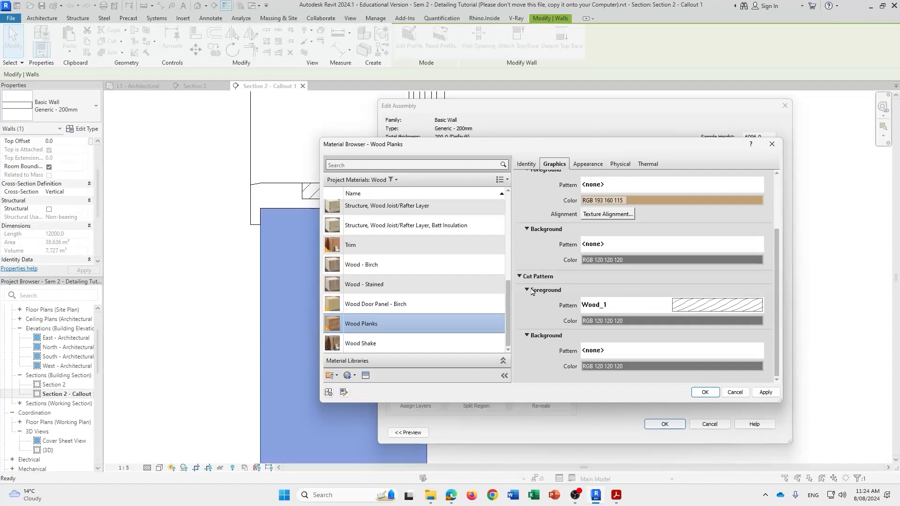
pyautogui.click(701, 308)
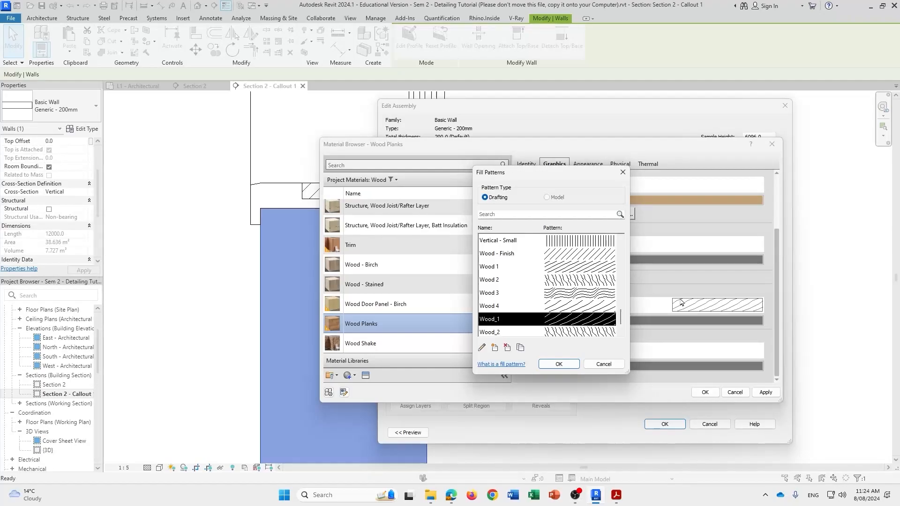
pyautogui.scroll(5, 563, 300)
pyautogui.scroll(3, 559, 300)
pyautogui.scroll(-10, 557, 305)
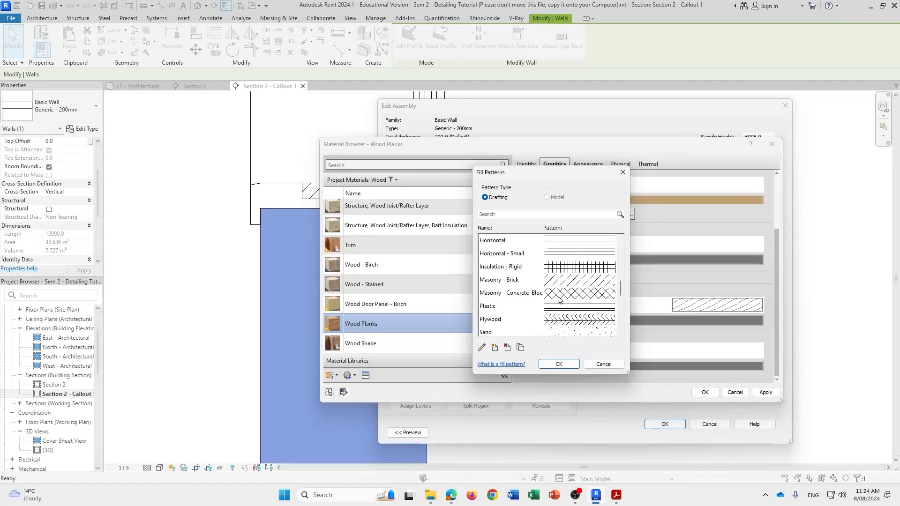
pyautogui.click(602, 364)
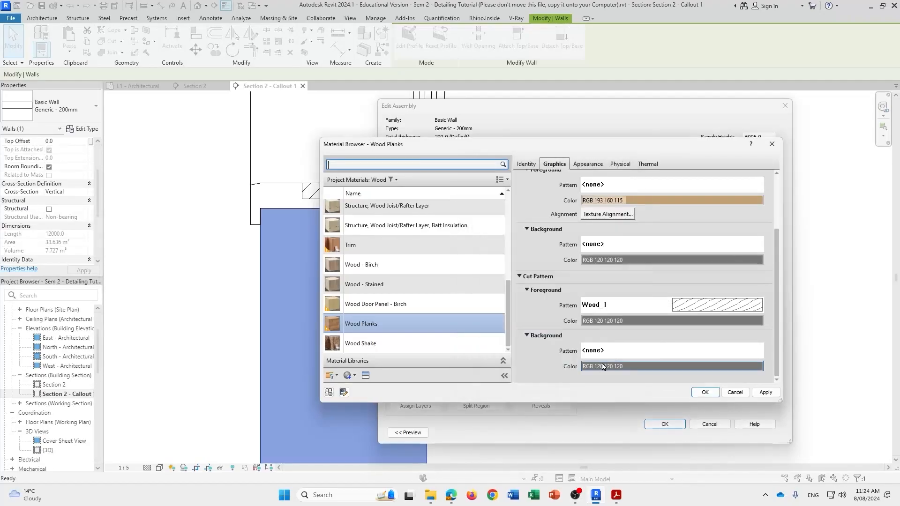
pyautogui.scroll(3, 526, 280)
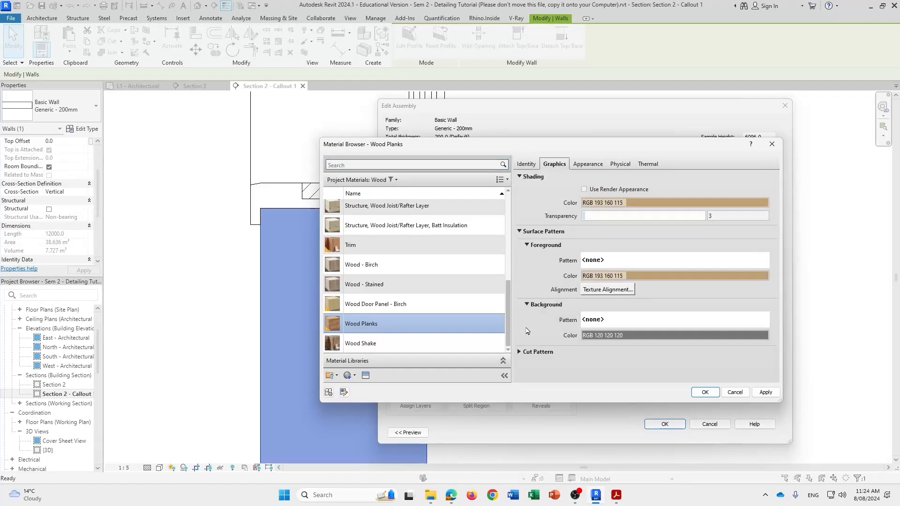
pyautogui.scroll(-3, 521, 356)
pyautogui.scroll(3, 533, 271)
pyautogui.scroll(-3, 548, 279)
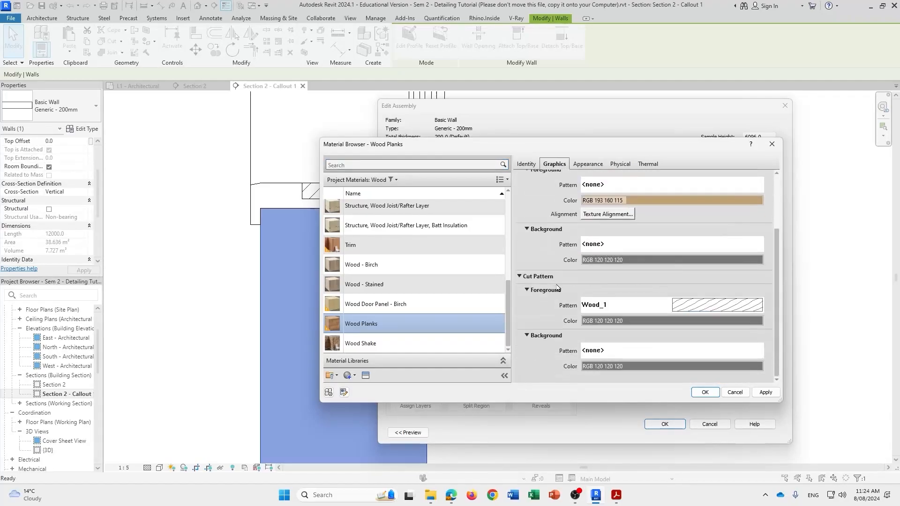
# Examine how a custom fill pattern can be created for the Wood Planks cut foreground from a hatch pattern (.pat) file.
pyautogui.click(678, 307)
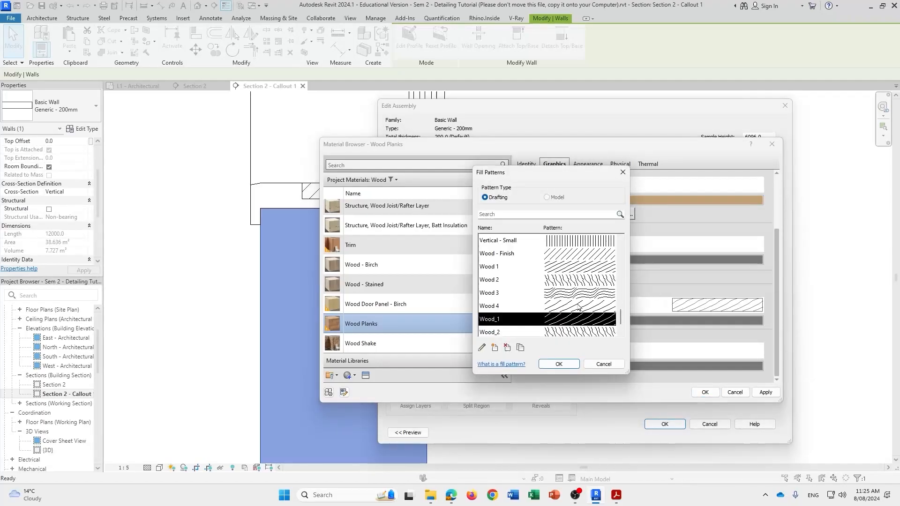
pyautogui.click(495, 349)
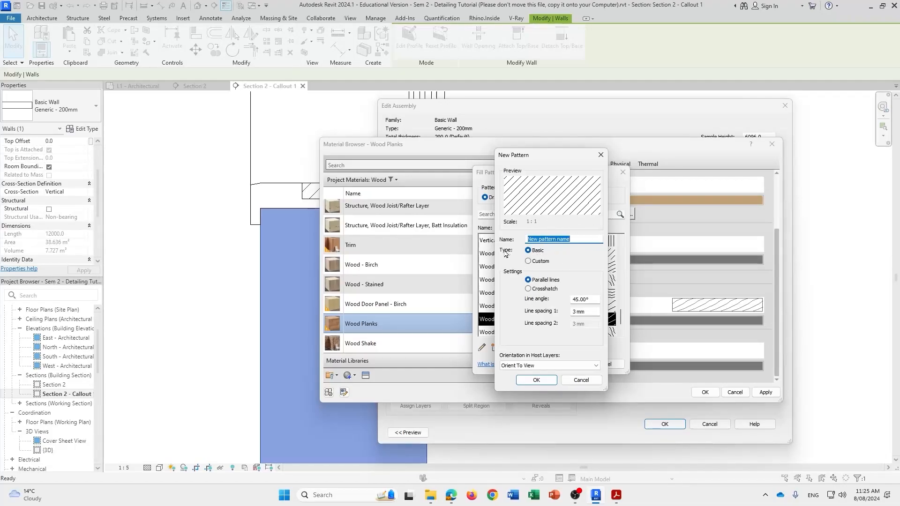
pyautogui.click(529, 263)
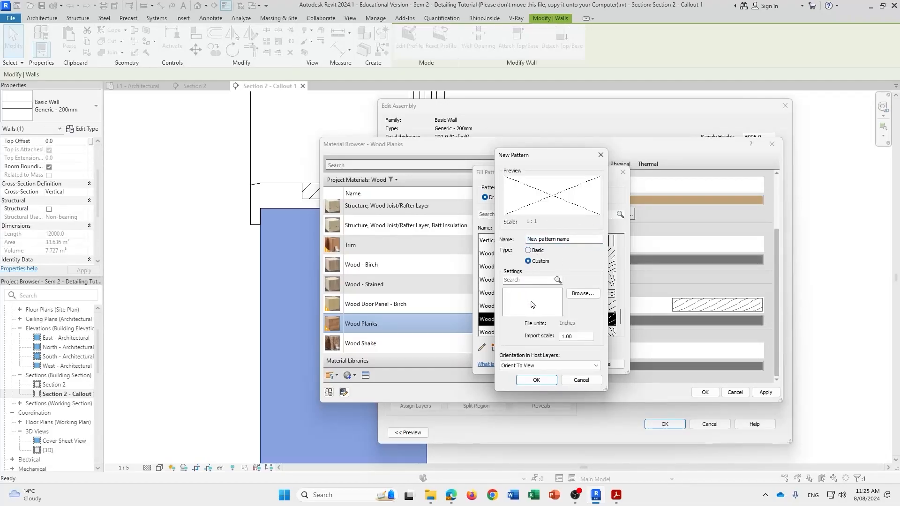
pyautogui.click(584, 294)
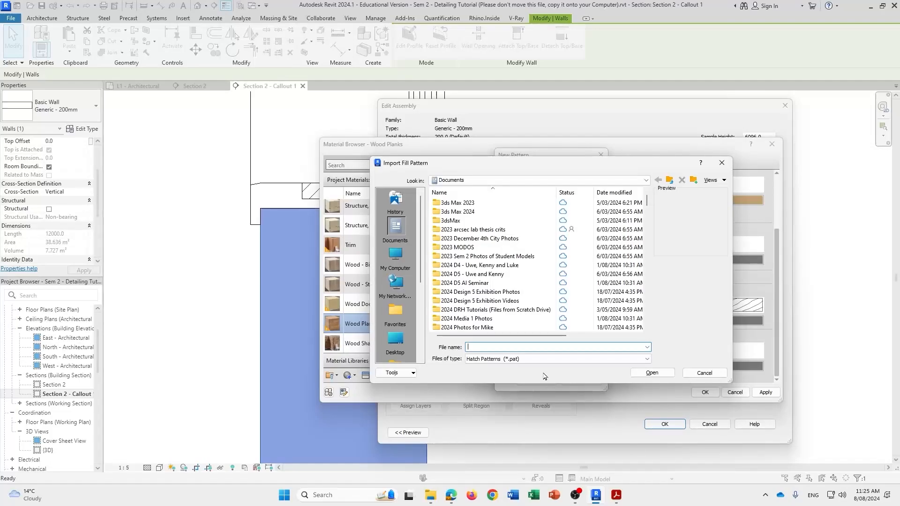
pyautogui.click(720, 163)
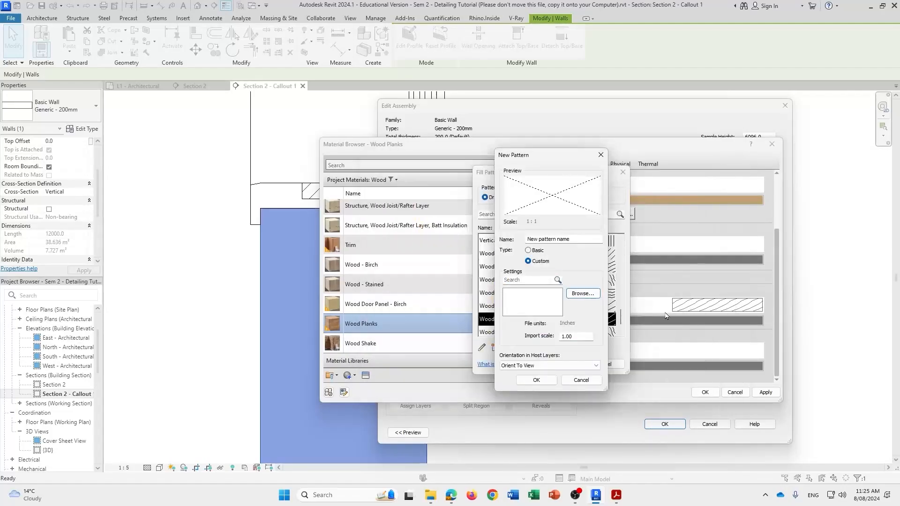
pyautogui.click(601, 155)
pyautogui.click(624, 175)
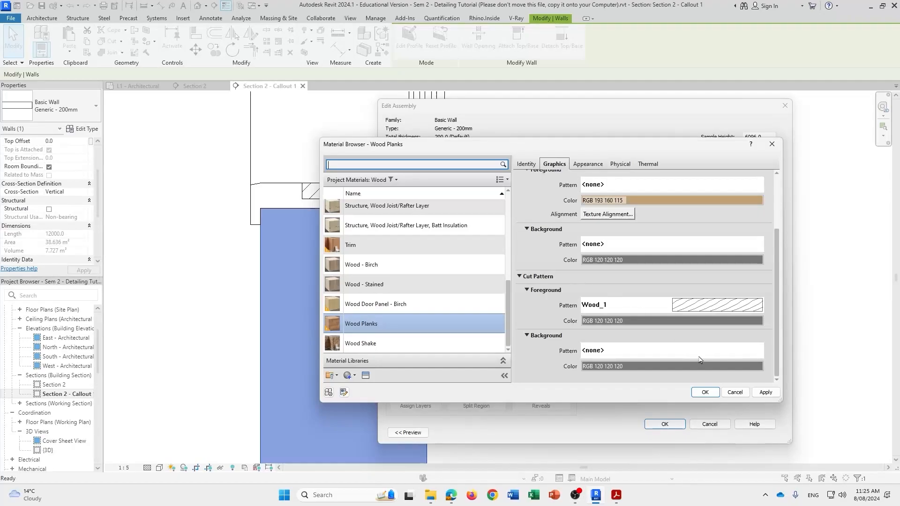
# Apply Wood Planks as the outermost layer's material and set that layer's thickness to 25 mm.
pyautogui.click(773, 395)
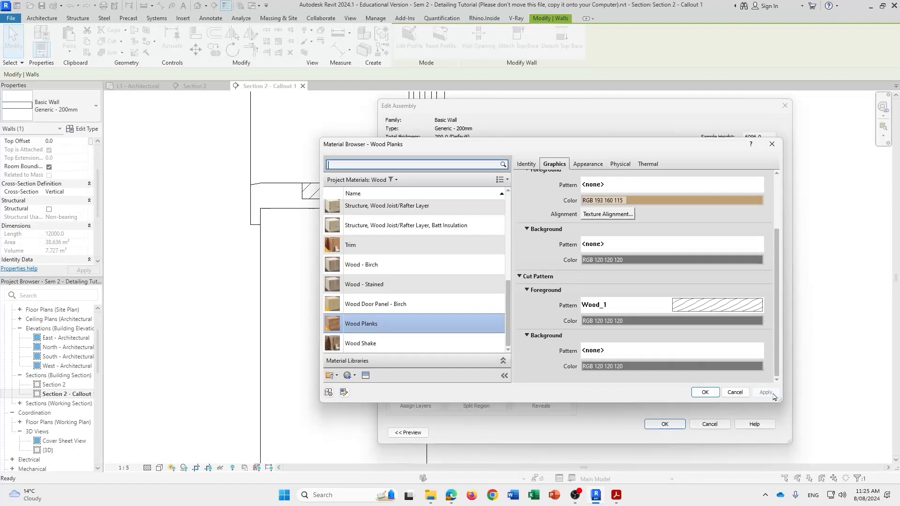
pyautogui.click(716, 391)
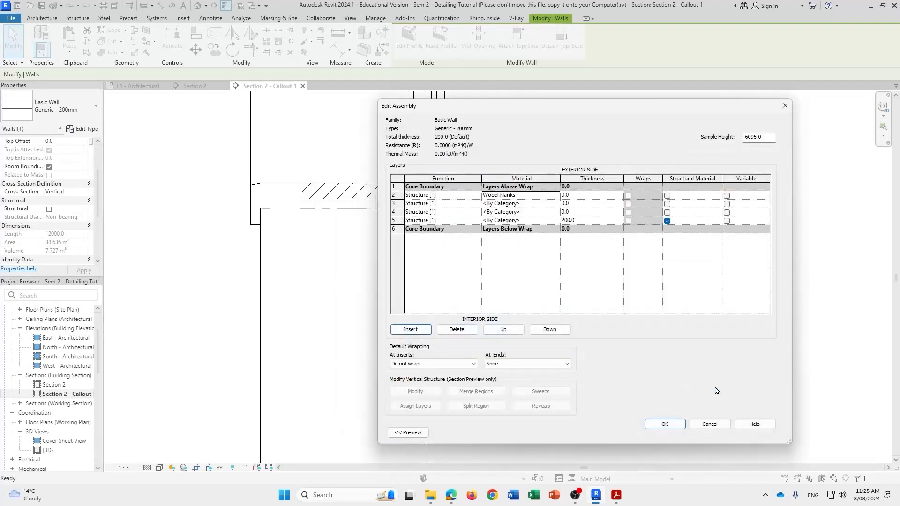
pyautogui.click(587, 195)
pyautogui.write('5')
pyautogui.click(594, 204)
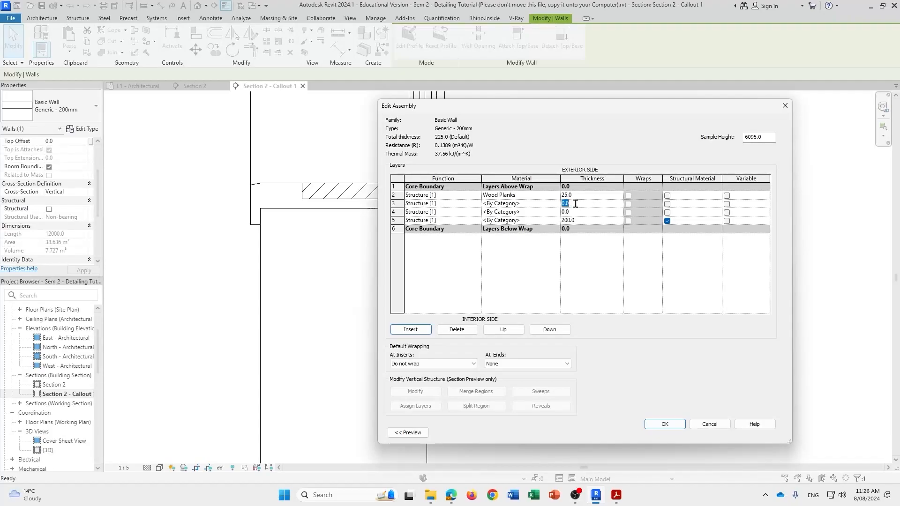
# Change the function of the layer directly behind the Wood Planks to Thermal/Air Layer [3].
pyautogui.click(582, 204)
pyautogui.click(448, 205)
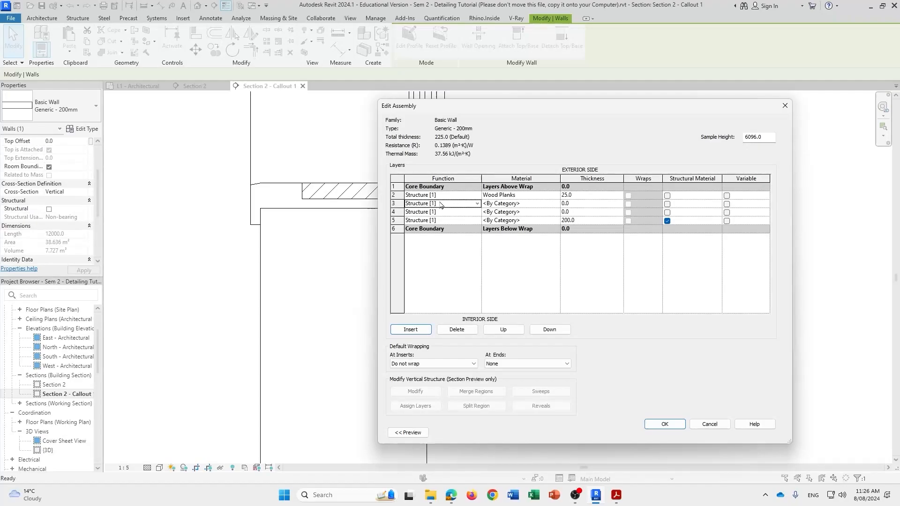
pyautogui.click(478, 204)
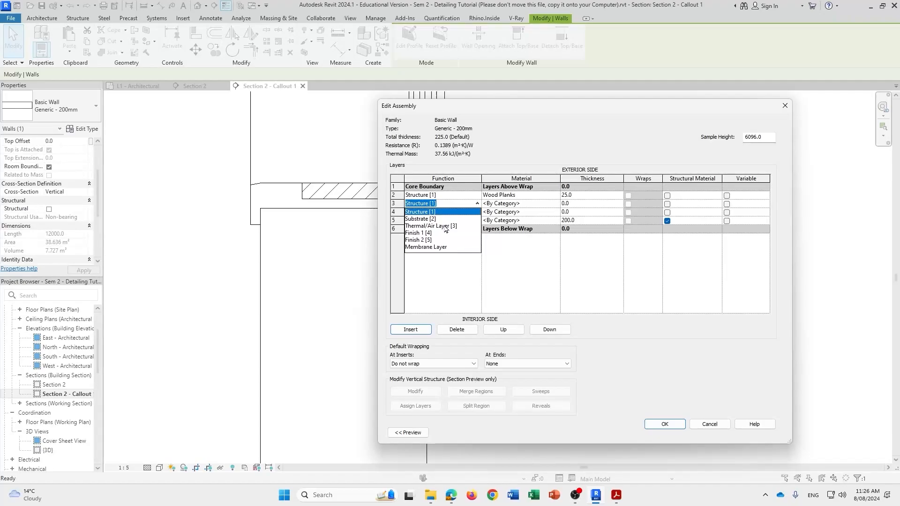
pyautogui.click(445, 226)
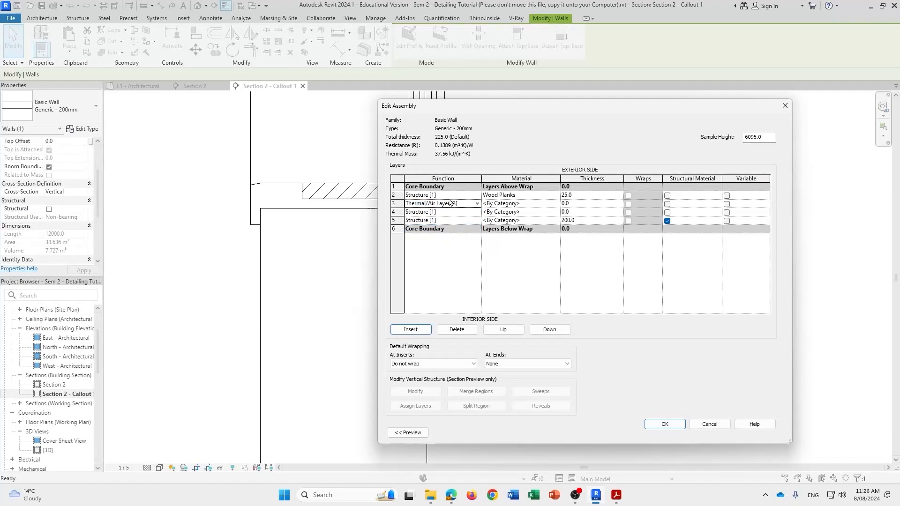
pyautogui.click(477, 204)
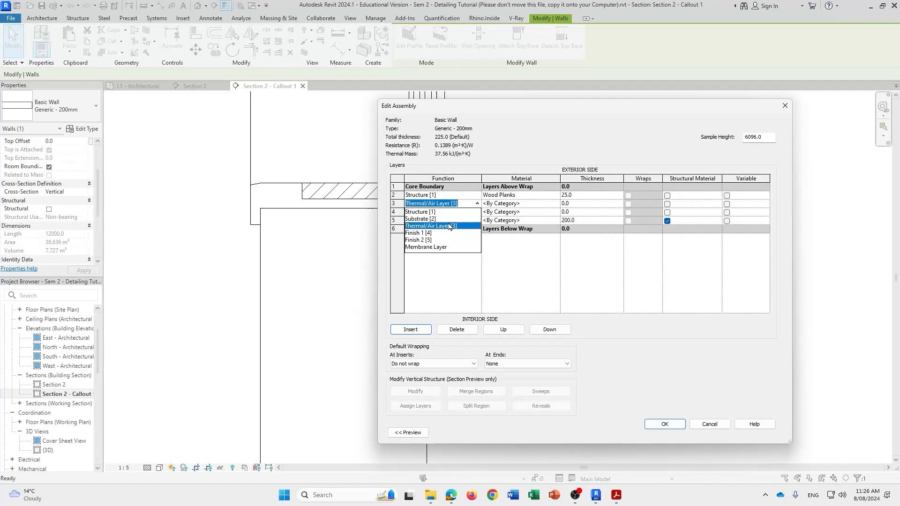
pyautogui.click(449, 227)
# Assign the Air material to the Thermal/Air Layer and set its thickness to 20 mm.
pyautogui.click(556, 204)
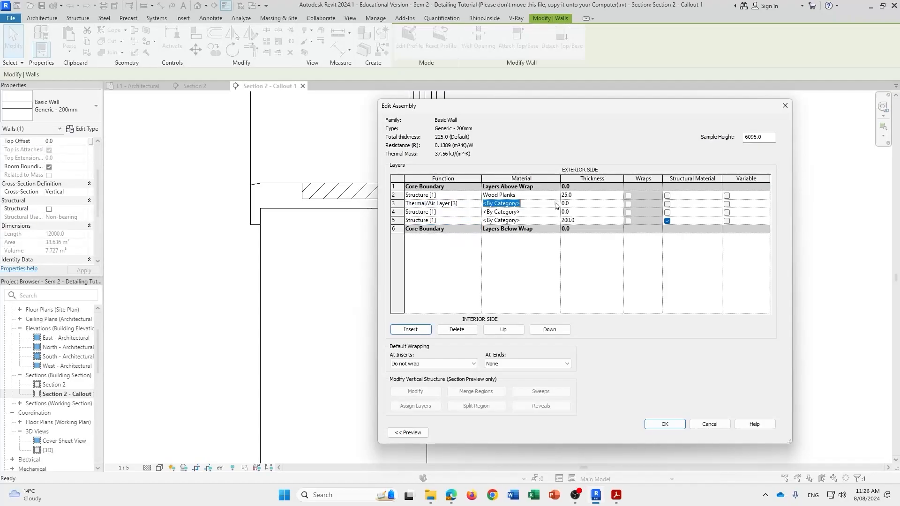
pyautogui.click(556, 203)
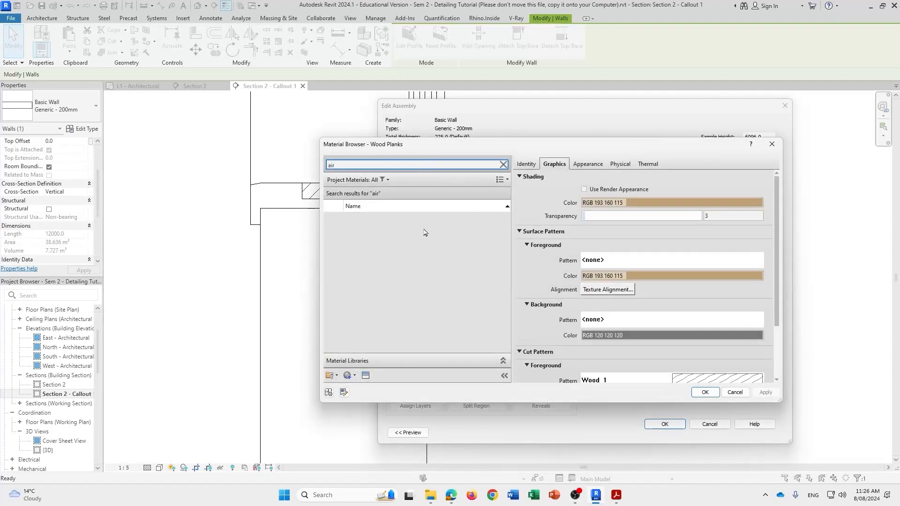
pyautogui.click(409, 222)
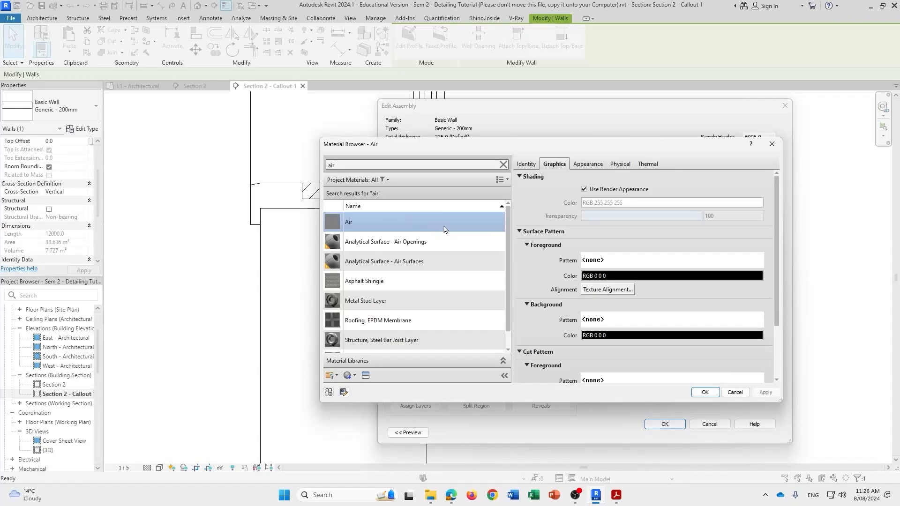
pyautogui.click(705, 392)
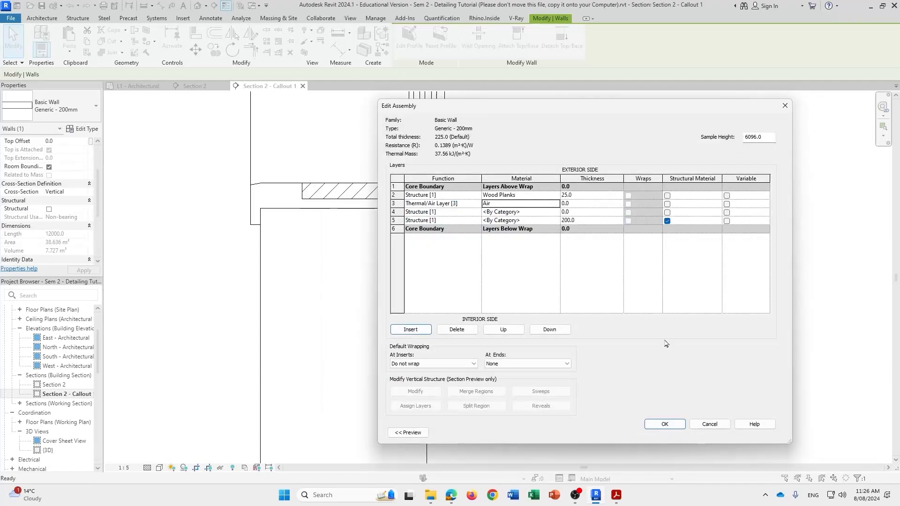
pyautogui.click(586, 202)
# Assign DrWdw.Frame.Timber.Internal to the structure layer directly behind the air layer and set its thickness to 90 mm.
pyautogui.click(416, 211)
pyautogui.click(516, 211)
pyautogui.click(557, 213)
pyautogui.scroll(-15, 400, 268)
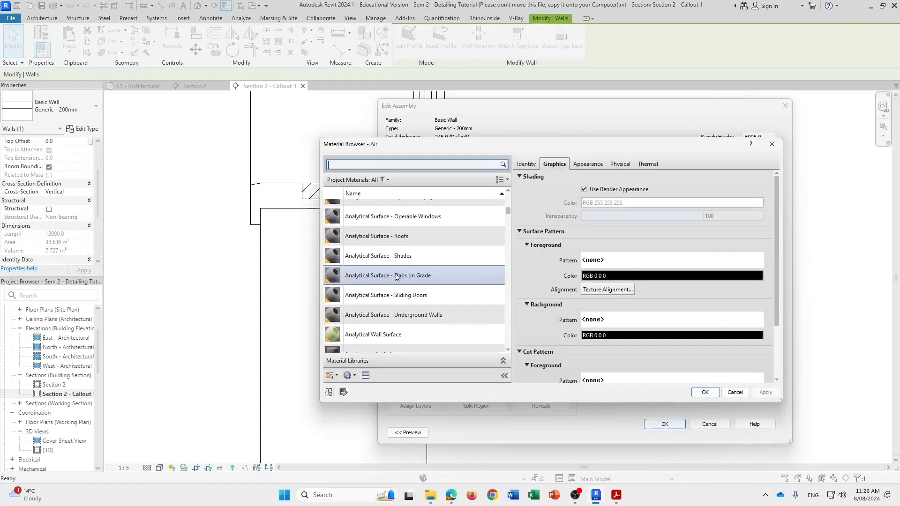
pyautogui.scroll(-15, 401, 269)
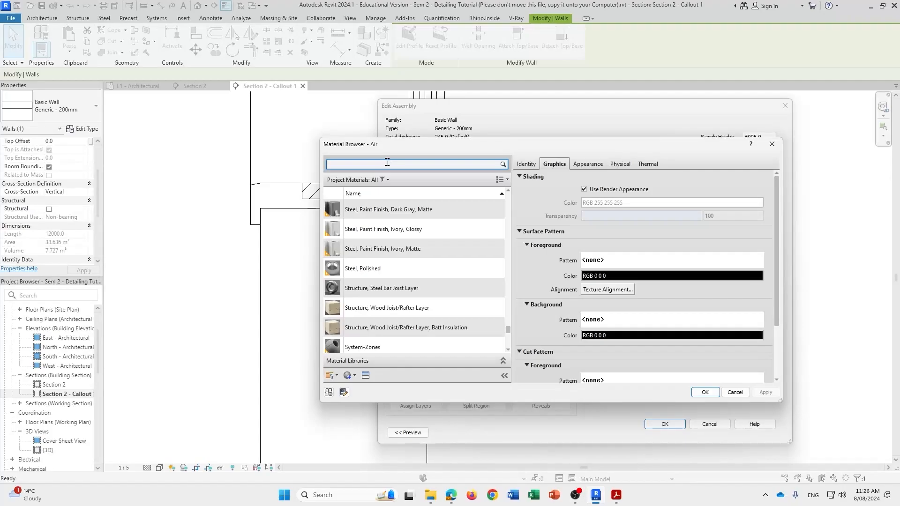
pyautogui.write('mb')
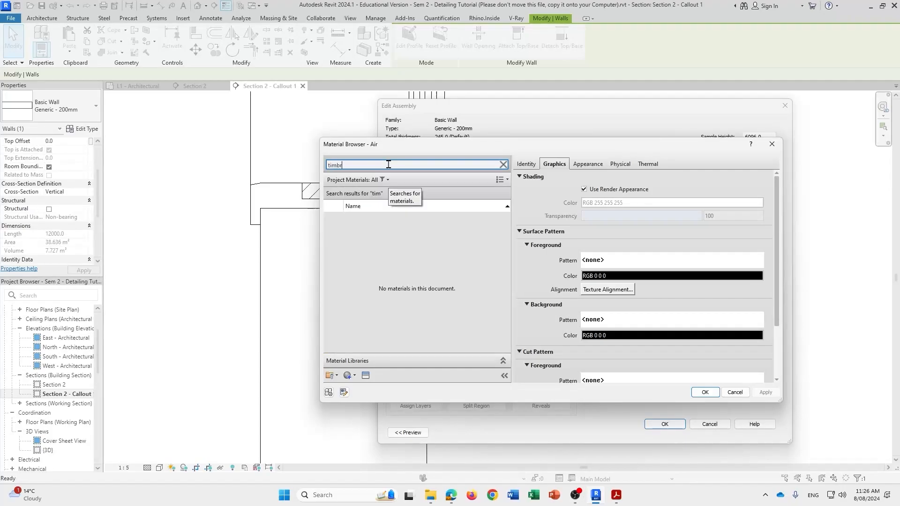
pyautogui.write('er')
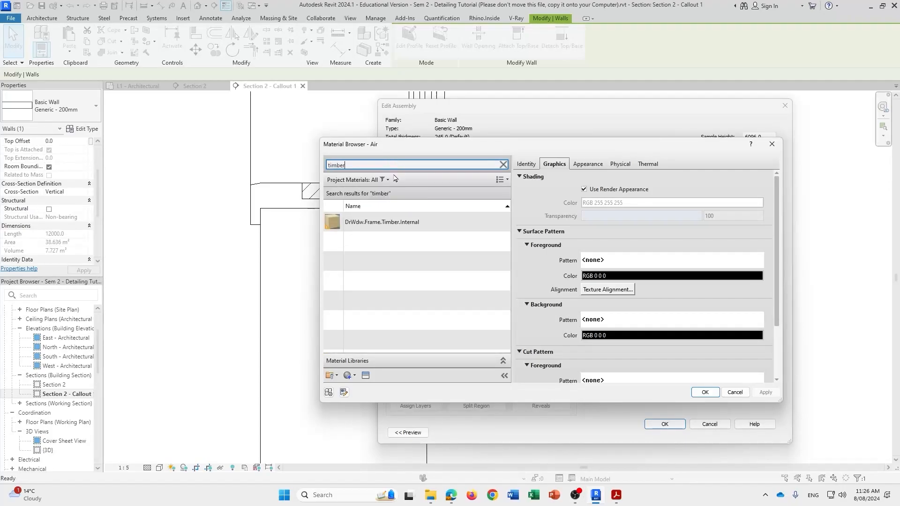
pyautogui.click(398, 222)
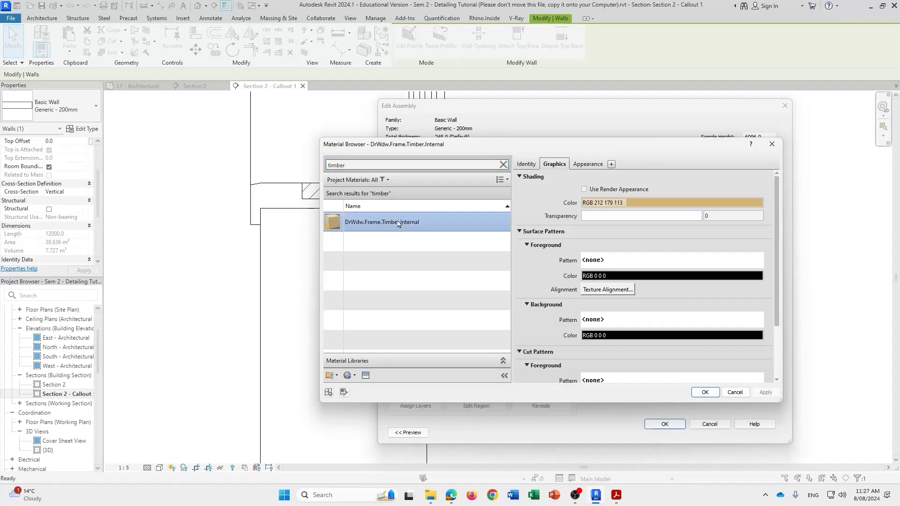
pyautogui.click(713, 396)
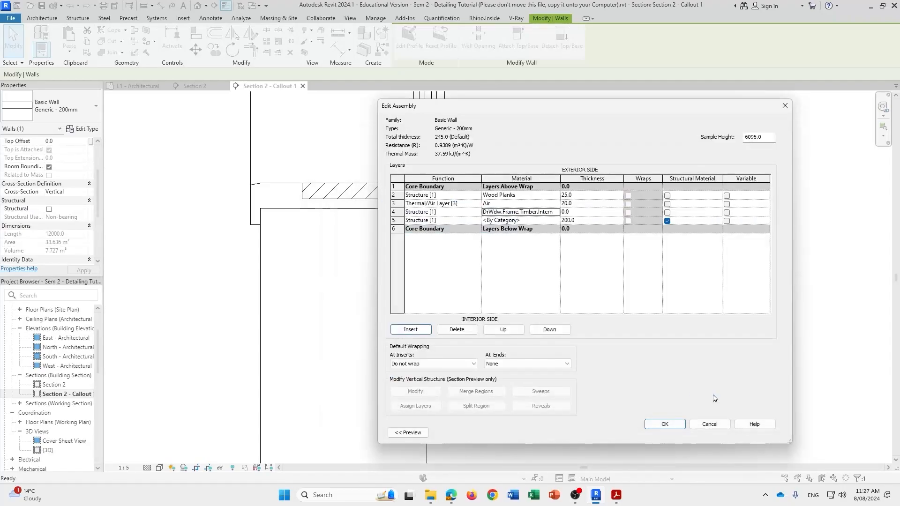
pyautogui.click(583, 212)
# Assign Gypsum Wall Board to the innermost layer and set its thickness to 15 mm.
pyautogui.click(430, 220)
pyautogui.click(478, 221)
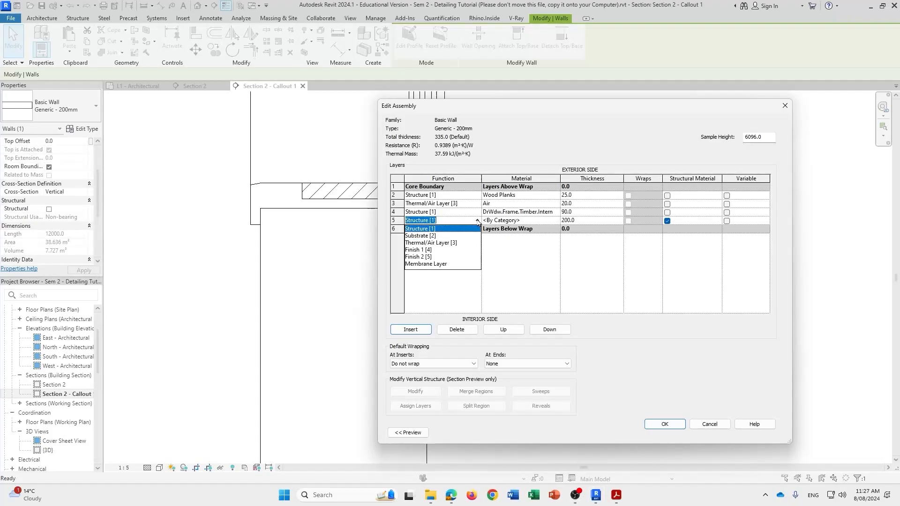
pyautogui.click(505, 219)
pyautogui.click(554, 221)
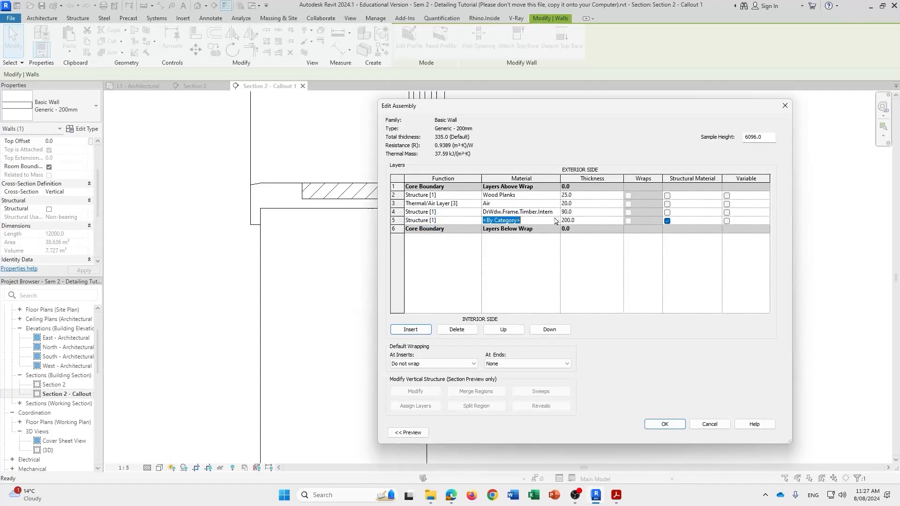
pyautogui.click(557, 220)
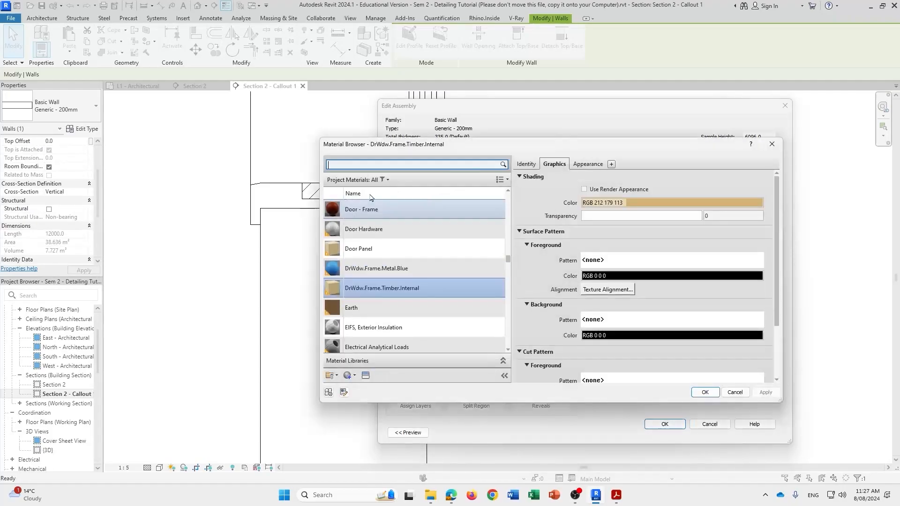
pyautogui.write('gyp')
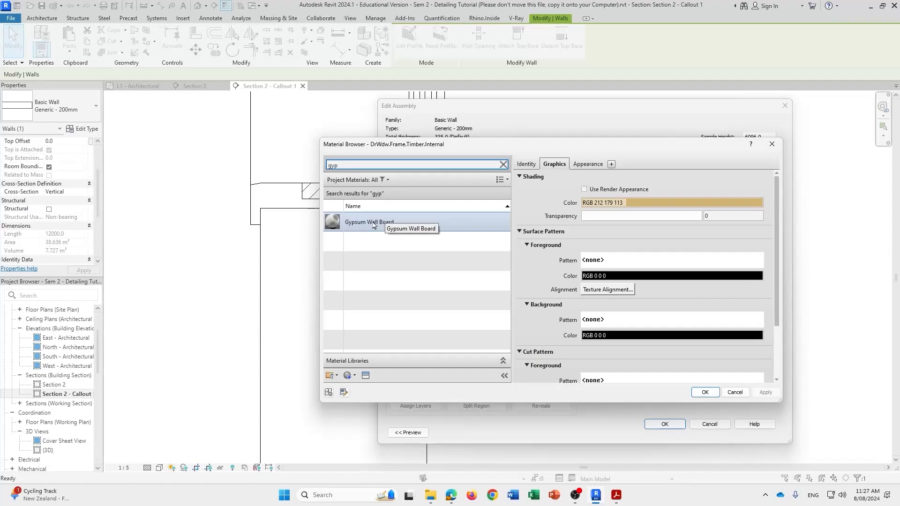
pyautogui.click(373, 226)
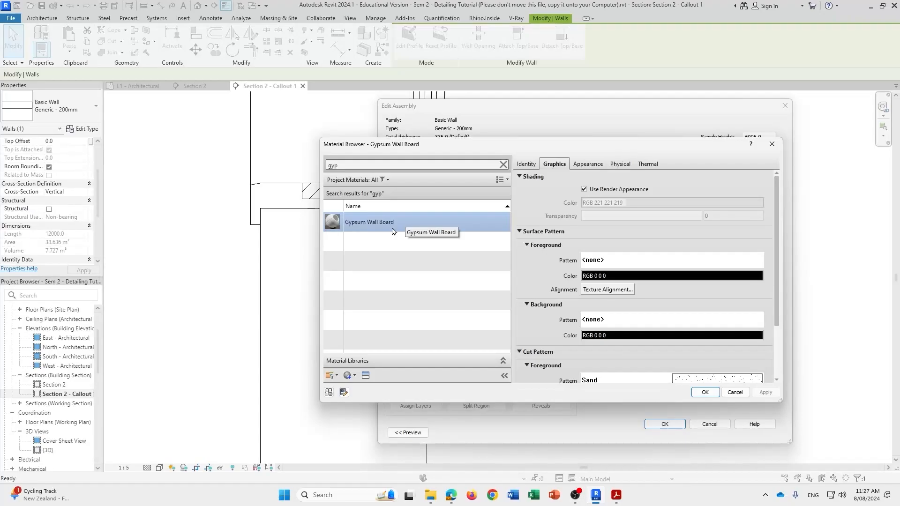
pyautogui.click(705, 392)
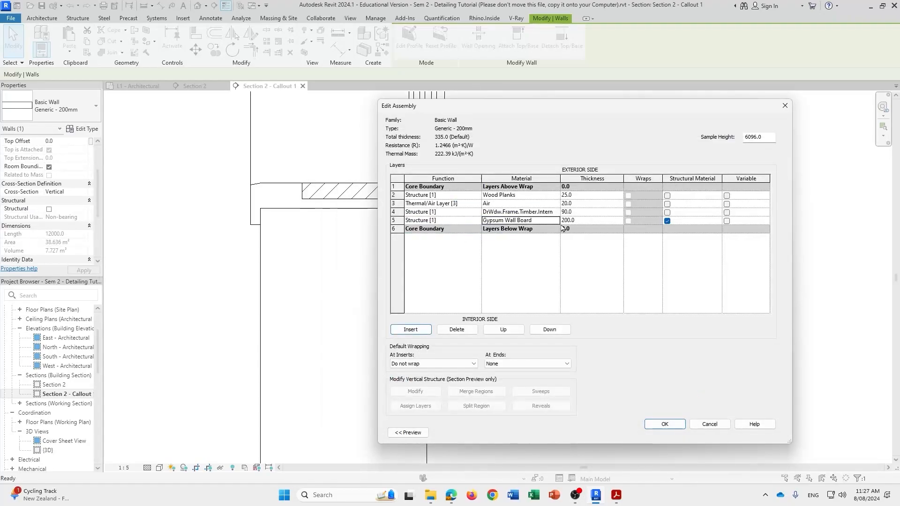
pyautogui.click(579, 219)
pyautogui.write('15')
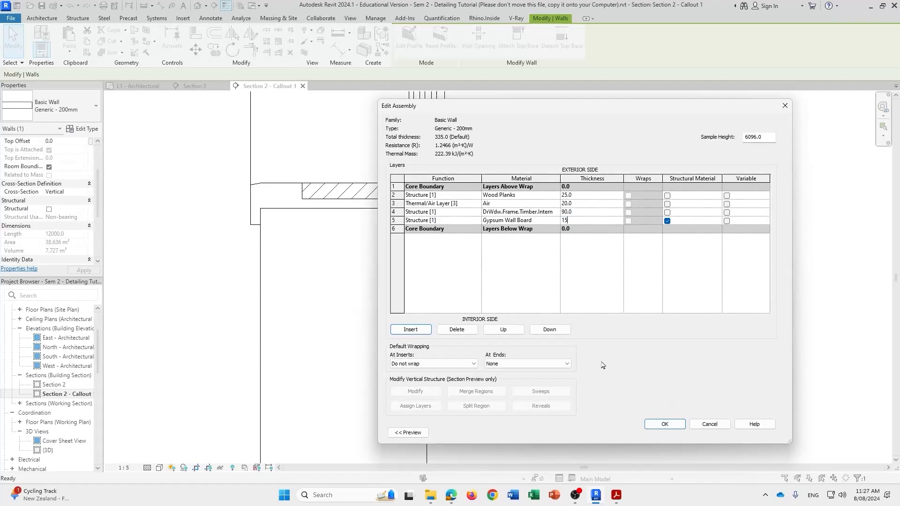
pyautogui.click(572, 238)
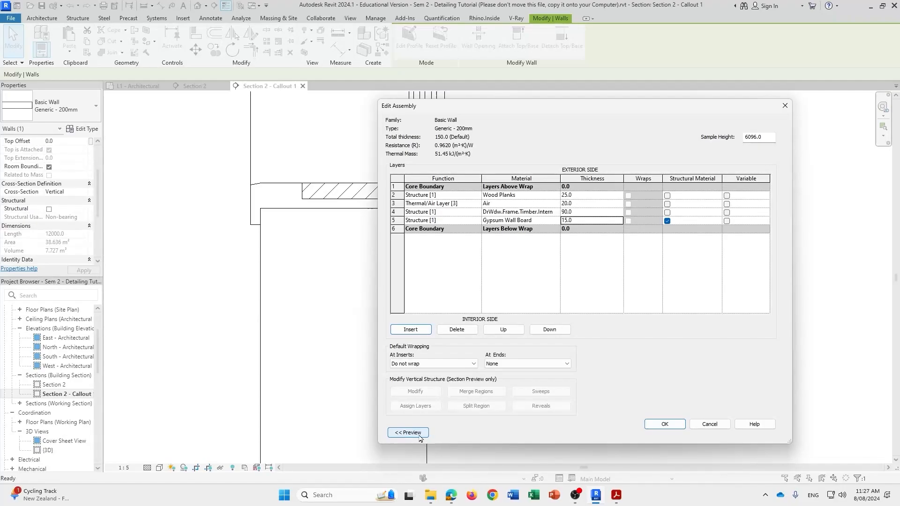
# Preview the layered wall assembly and apply the new structure to the Generic - 200mm wall type.
pyautogui.click(419, 436)
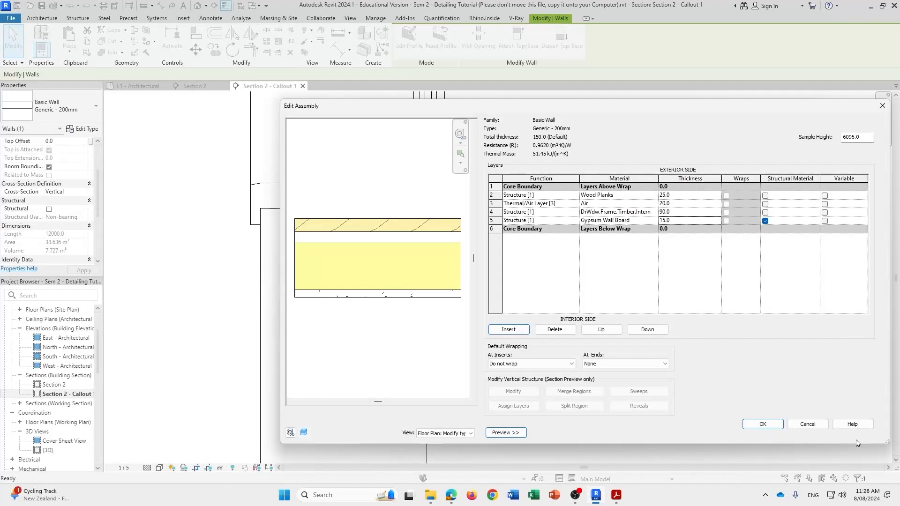
pyautogui.click(774, 424)
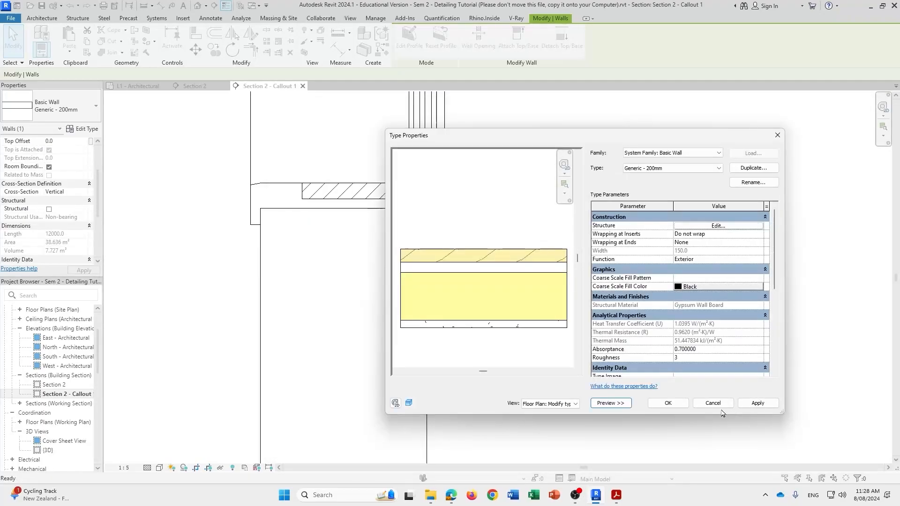
pyautogui.click(758, 403)
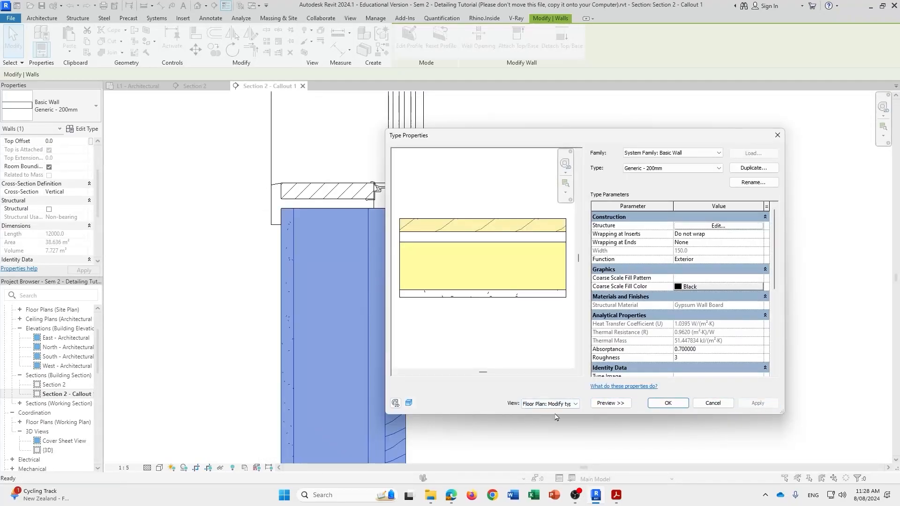
pyautogui.click(661, 404)
pyautogui.click(488, 331)
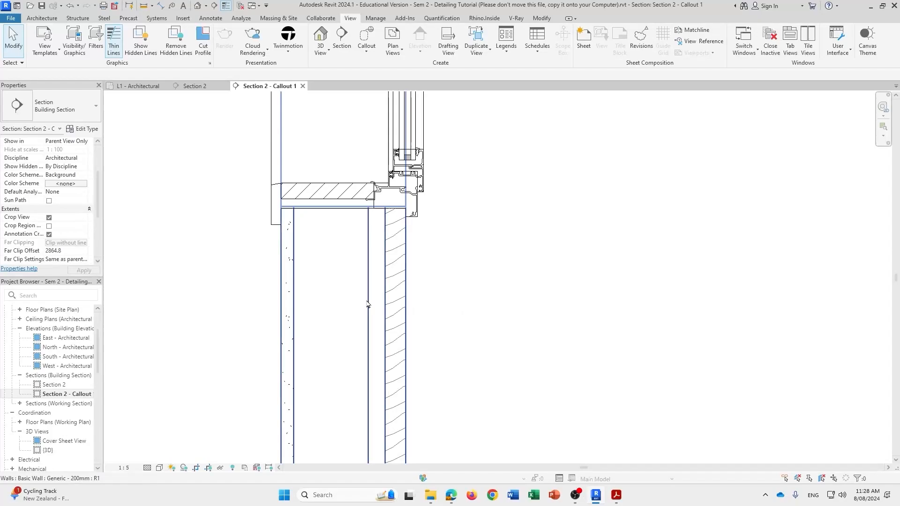
pyautogui.click(402, 329)
pyautogui.click(428, 361)
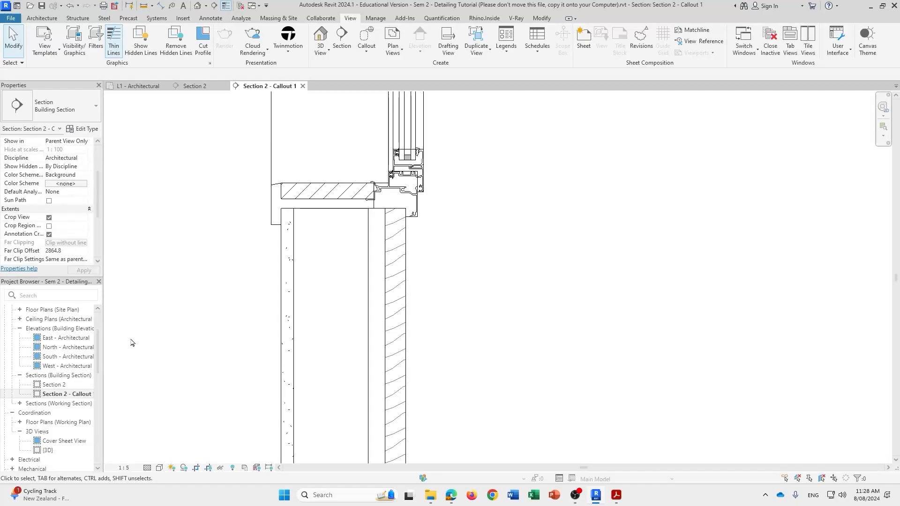
# Try flipping the interior and exterior sides of the window's wall in the L1 - Architectural plan and return to Section 2 - Callout 1.
pyautogui.scroll(2, 57, 334)
pyautogui.doubleClick(65, 340)
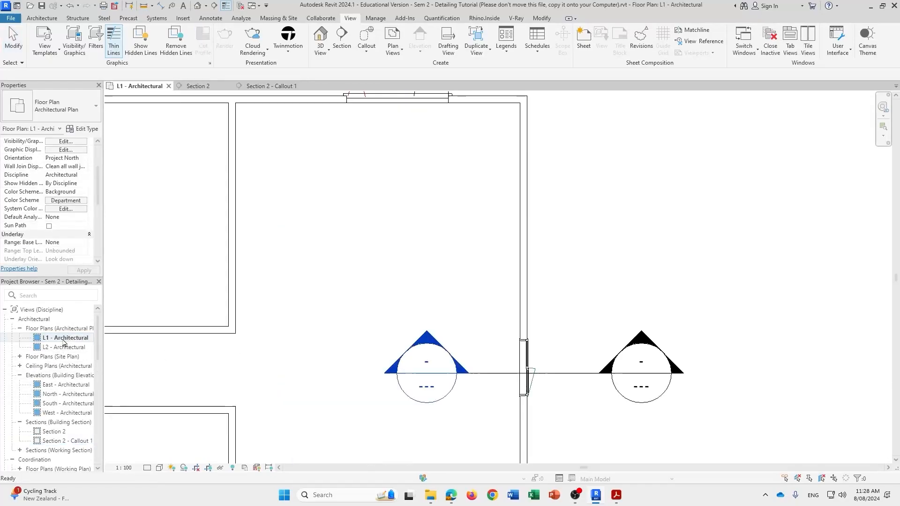
pyautogui.scroll(3, 528, 296)
pyautogui.click(526, 299)
pyautogui.scroll(-5, 524, 293)
pyautogui.scroll(5, 536, 367)
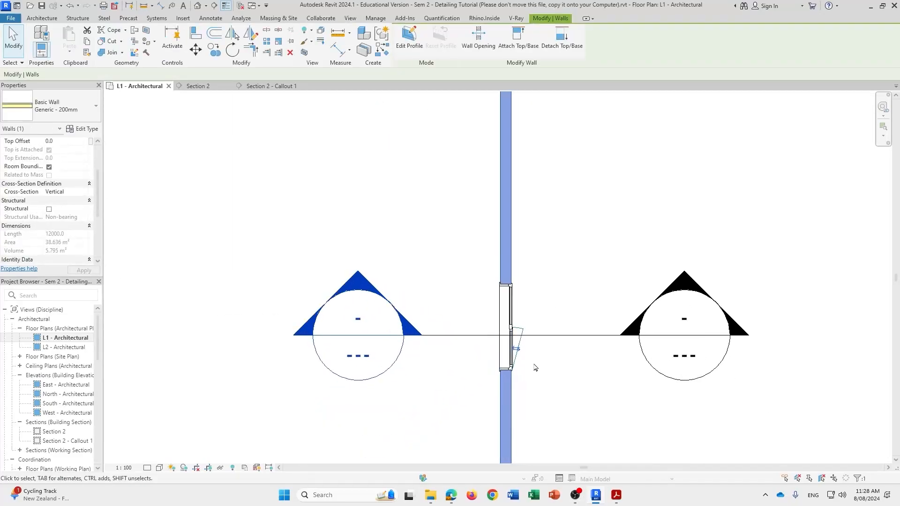
pyautogui.scroll(2, 536, 367)
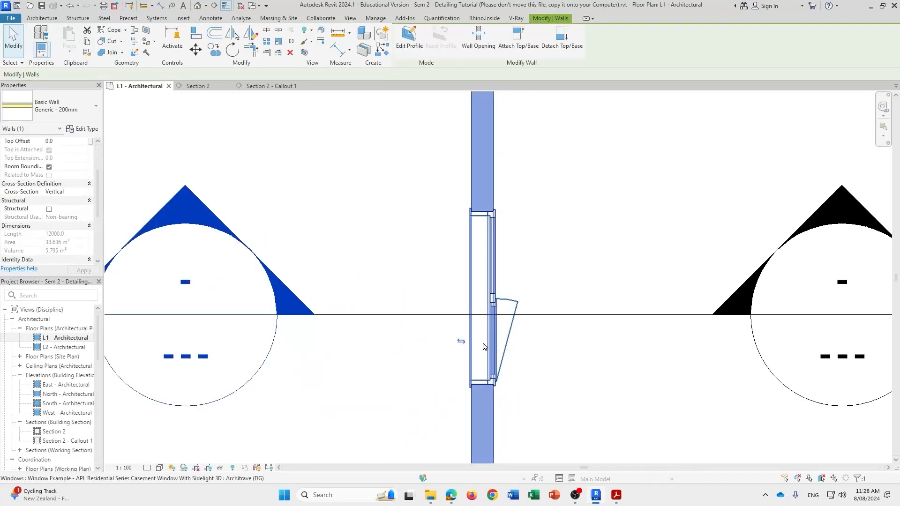
pyautogui.click(461, 341)
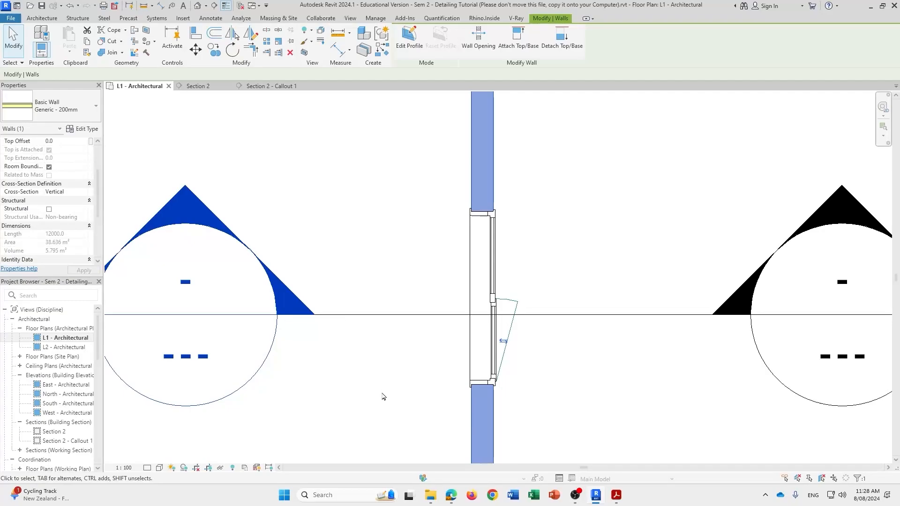
pyautogui.doubleClick(61, 441)
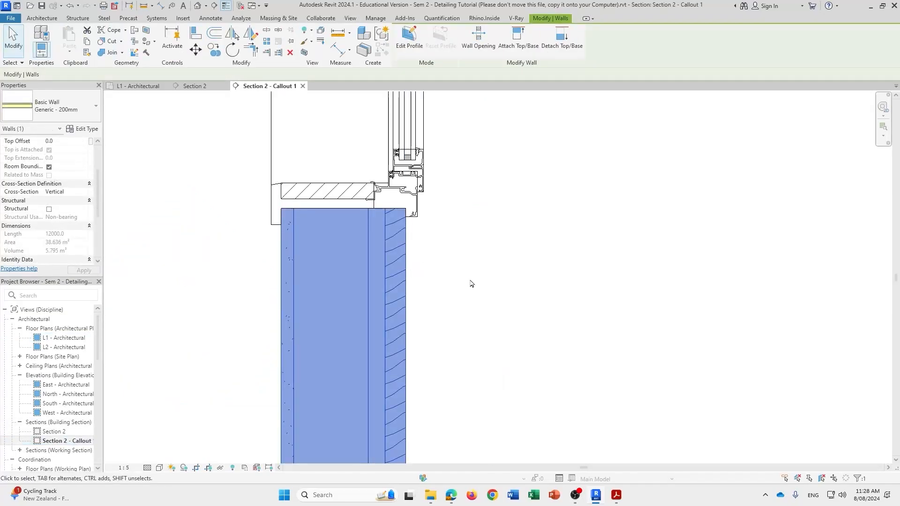
pyautogui.moveTo(478, 279); pyautogui.dragTo(581, 317, button='middle')
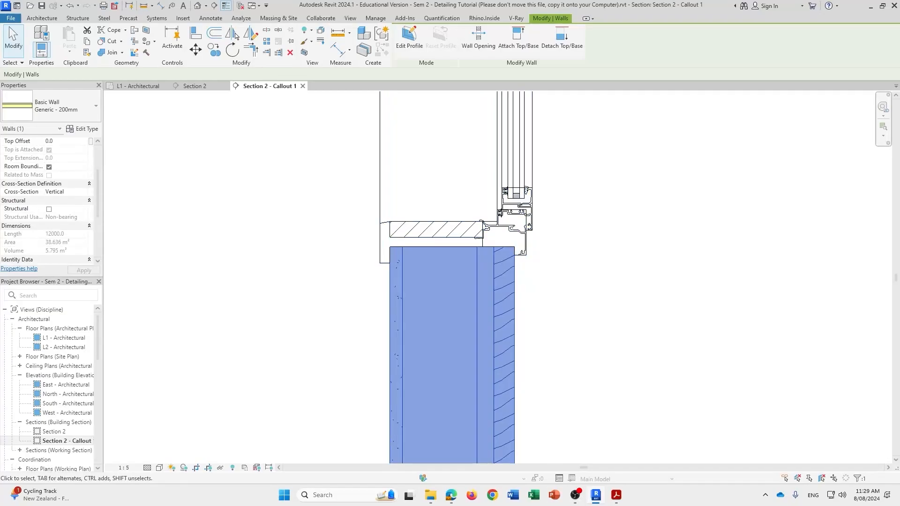
# Switch to Acrobat to review the sill tray flashing guidance for direct-fixed windows, and return to Revit with the wall deselected.
pyautogui.click(616, 495)
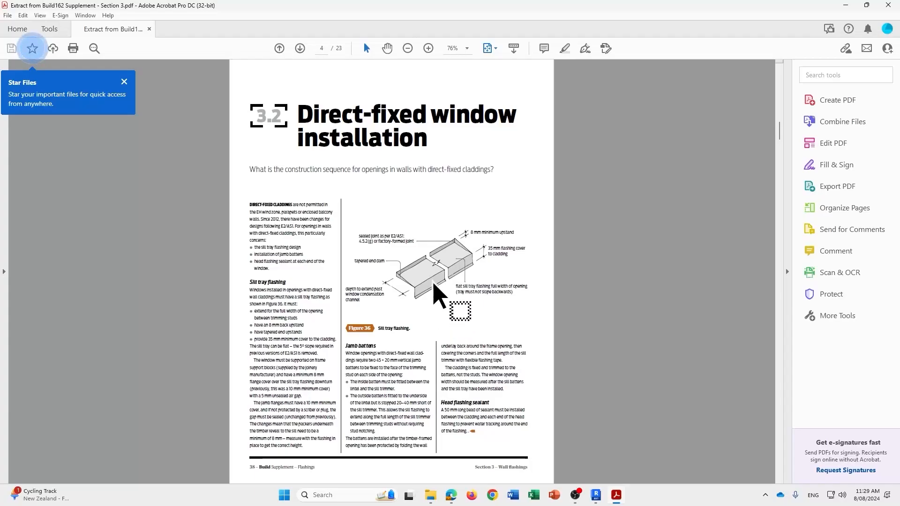
pyautogui.scroll(-5, 436, 287)
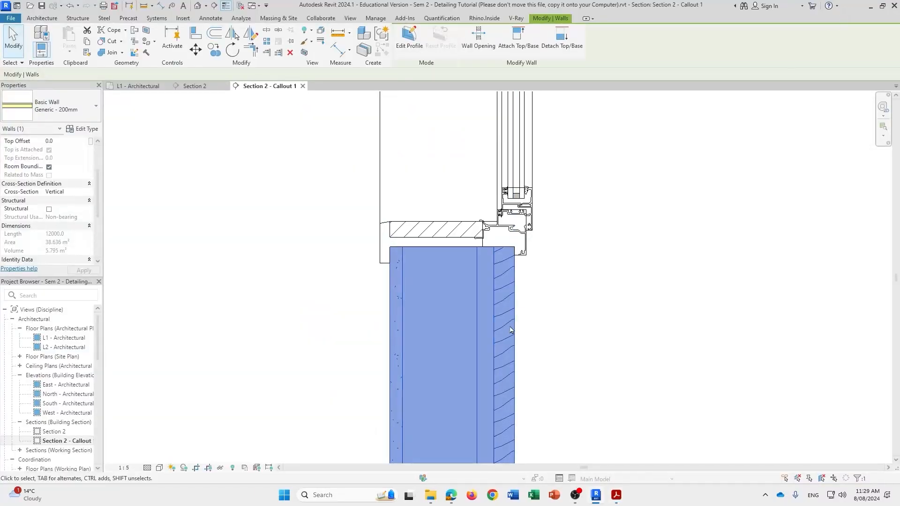
pyautogui.click(562, 274)
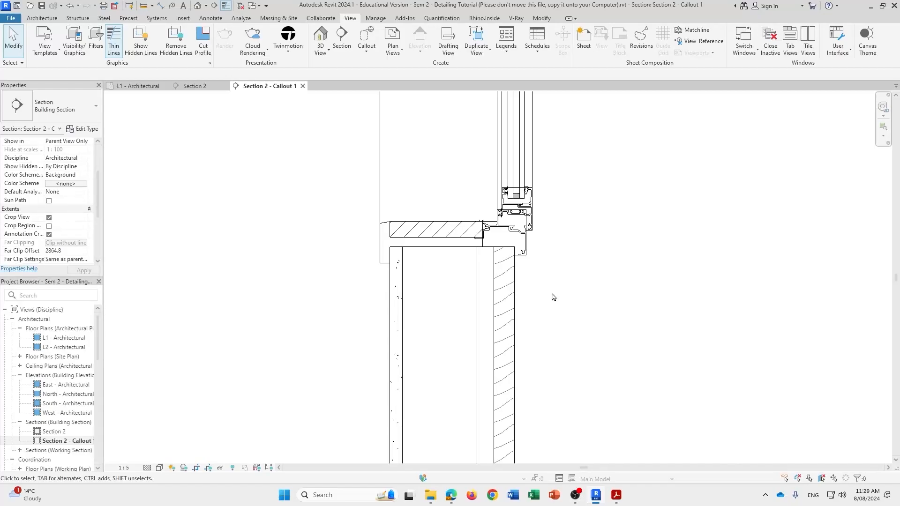
# Switch to File Explorer to review the Detail Components folder's flashing and sealant files, and return to Revit.
pyautogui.moveTo(430, 495)
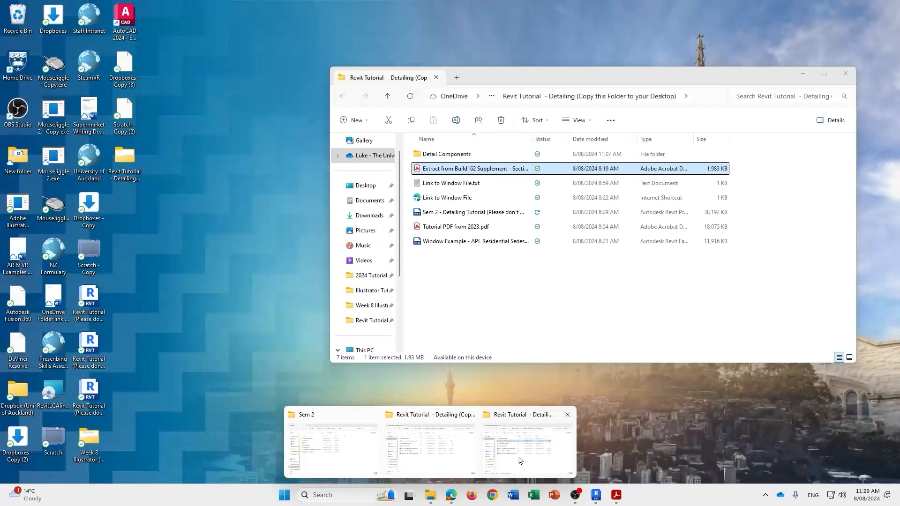
pyautogui.click(519, 462)
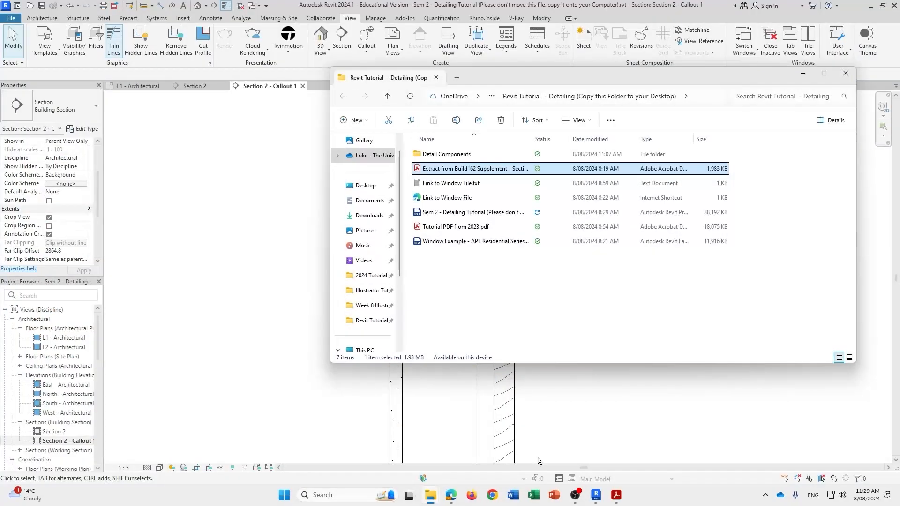
pyautogui.doubleClick(451, 153)
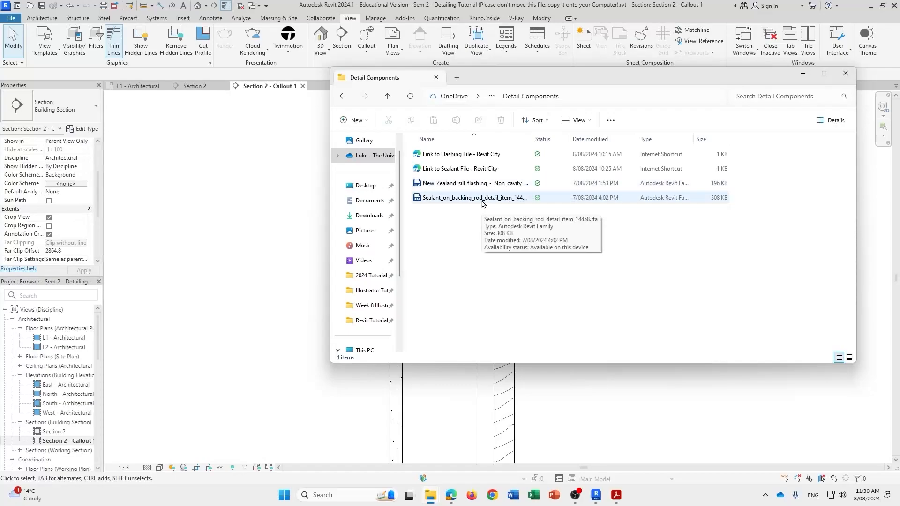
pyautogui.click(803, 73)
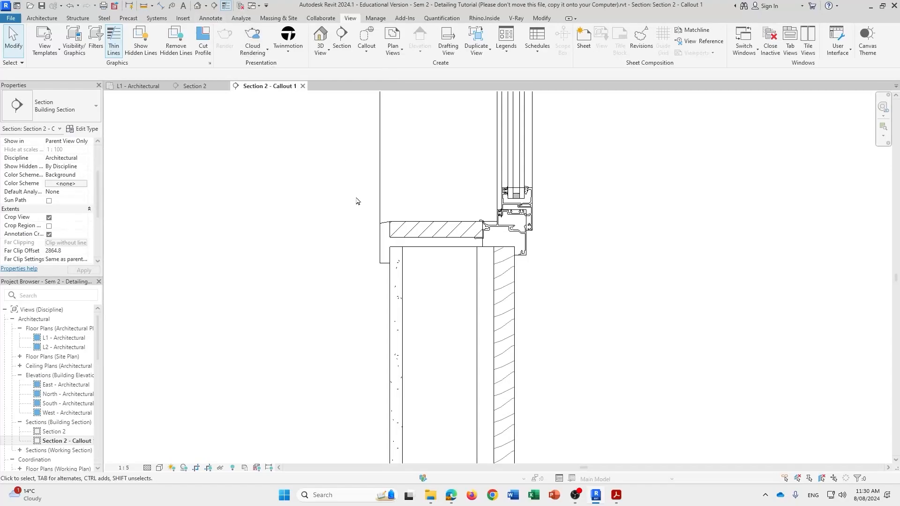
# Load the New_Zealand_sill_flashing_-_Non_cavity_situation_13899 family from the Detail Components folder for placement as a detail component.
pyautogui.click(212, 18)
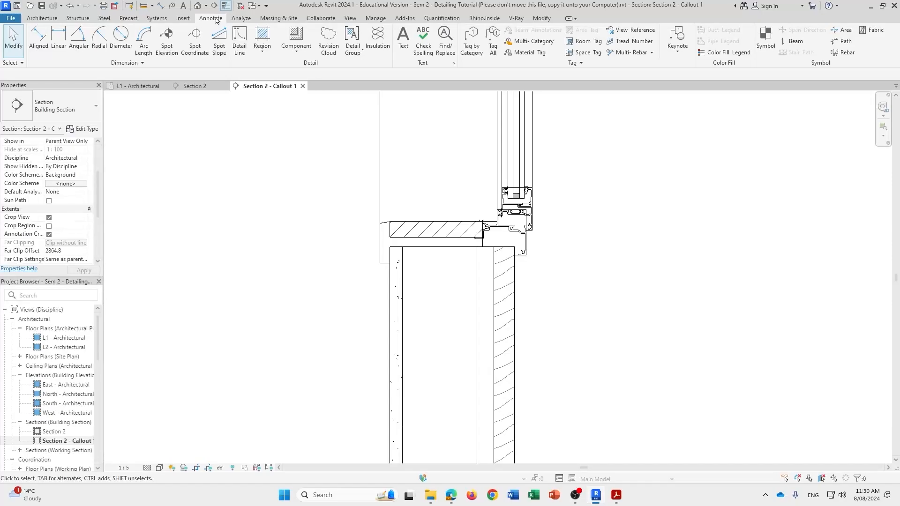
pyautogui.click(304, 33)
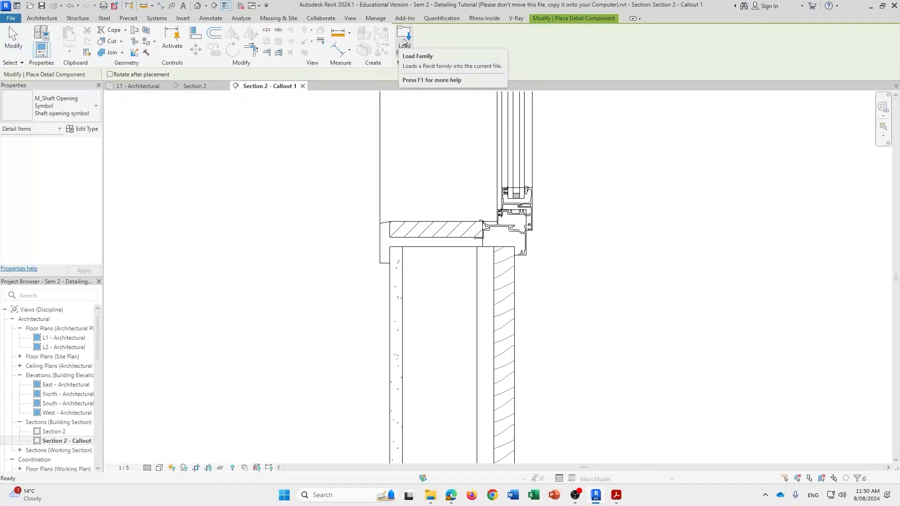
pyautogui.click(404, 38)
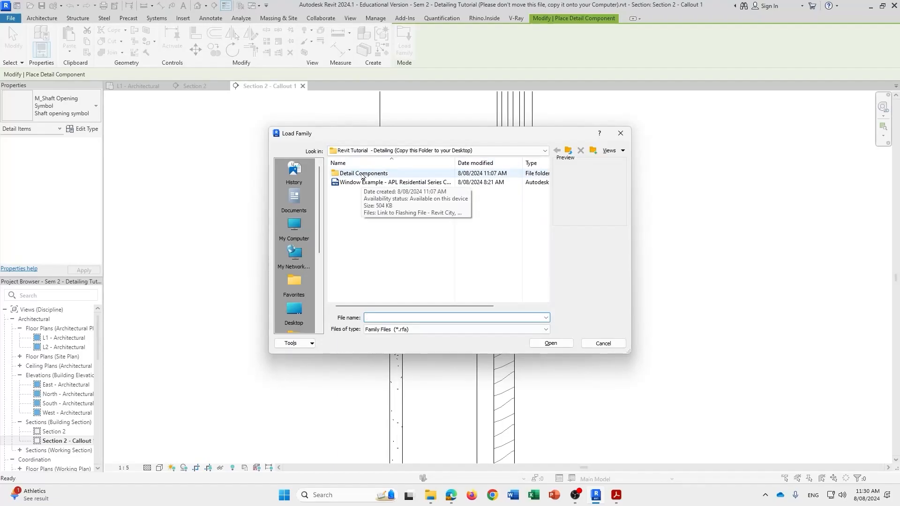
pyautogui.doubleClick(363, 173)
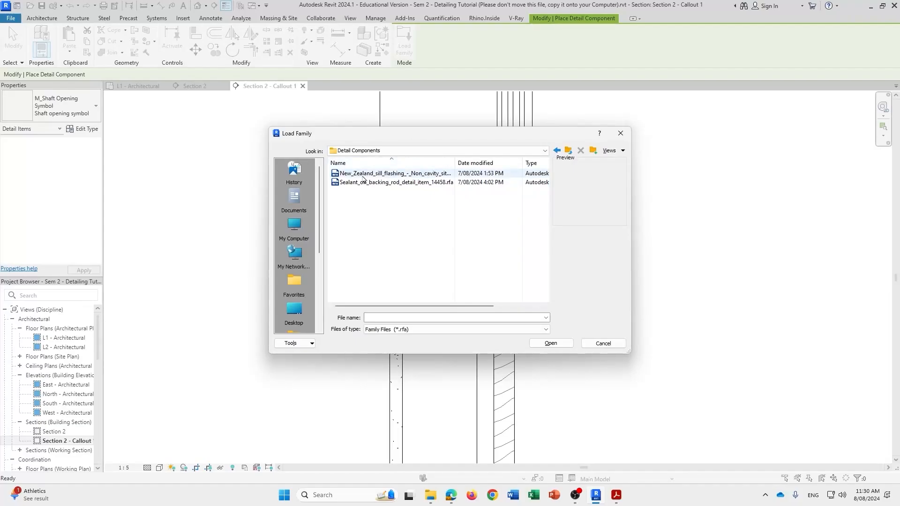
pyautogui.click(363, 174)
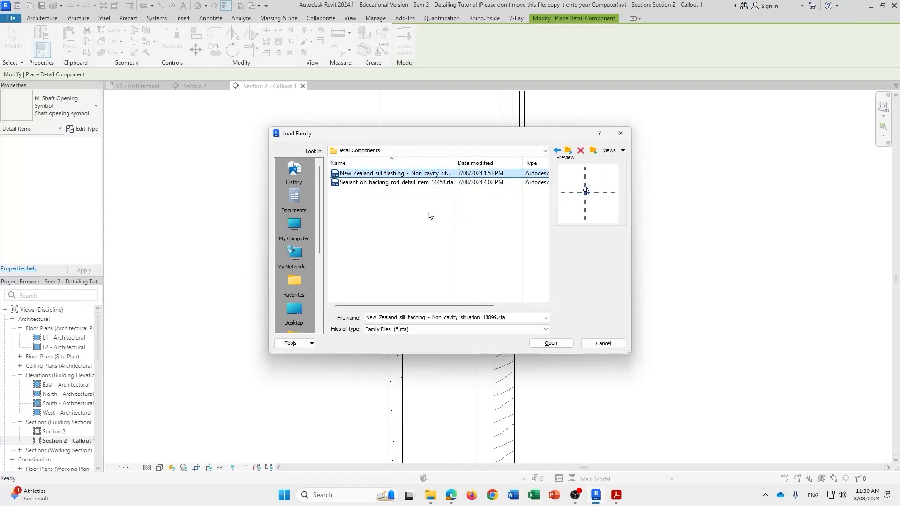
pyautogui.click(551, 344)
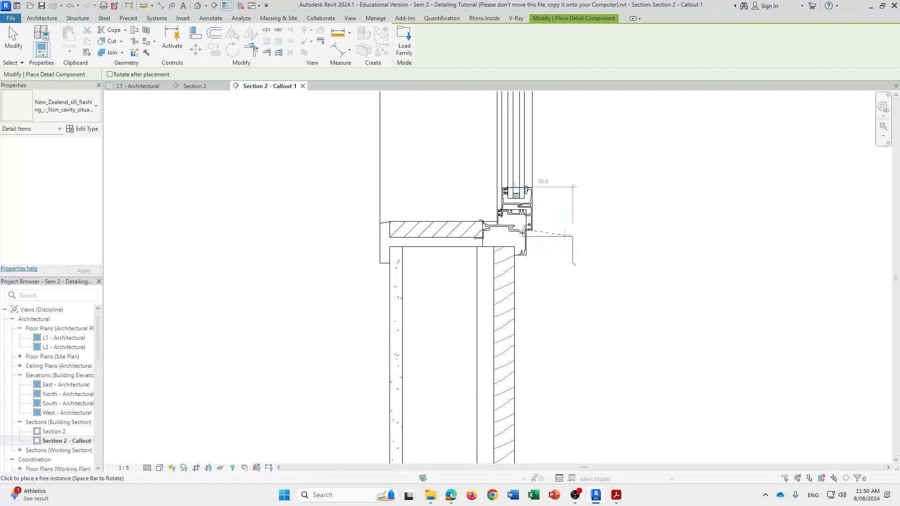
# Place one sill flashing beneath the window frame, with its downturn just outside the cladding face.
pyautogui.scroll(4, 529, 238)
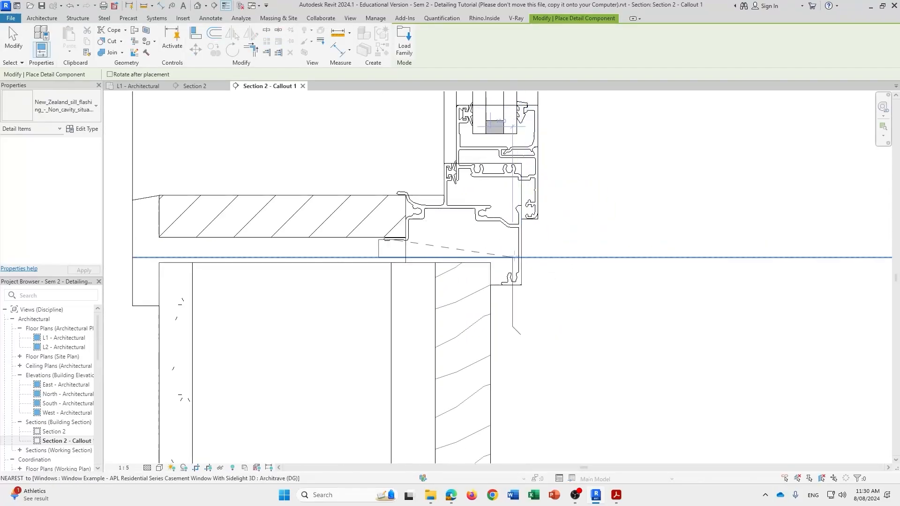
pyautogui.click(496, 257)
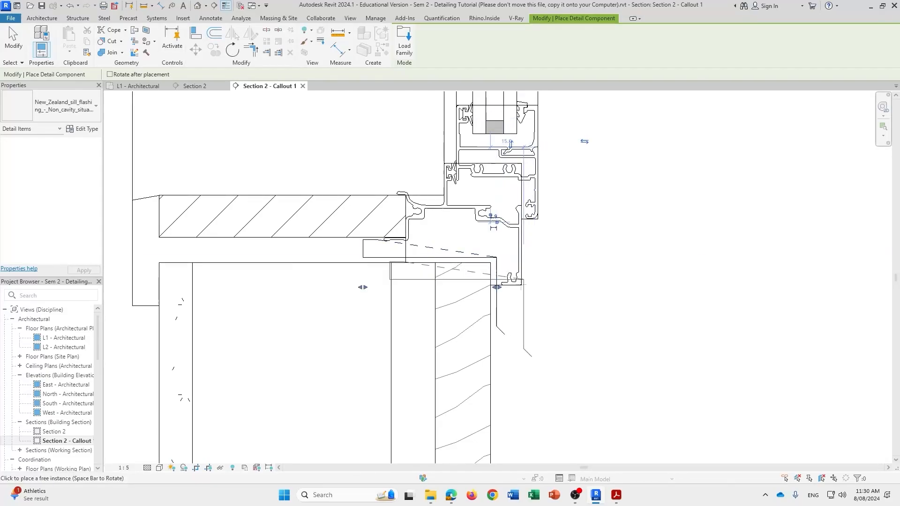
pyautogui.scroll(2, 416, 257)
pyautogui.press('Escape')
pyautogui.press('Escape')
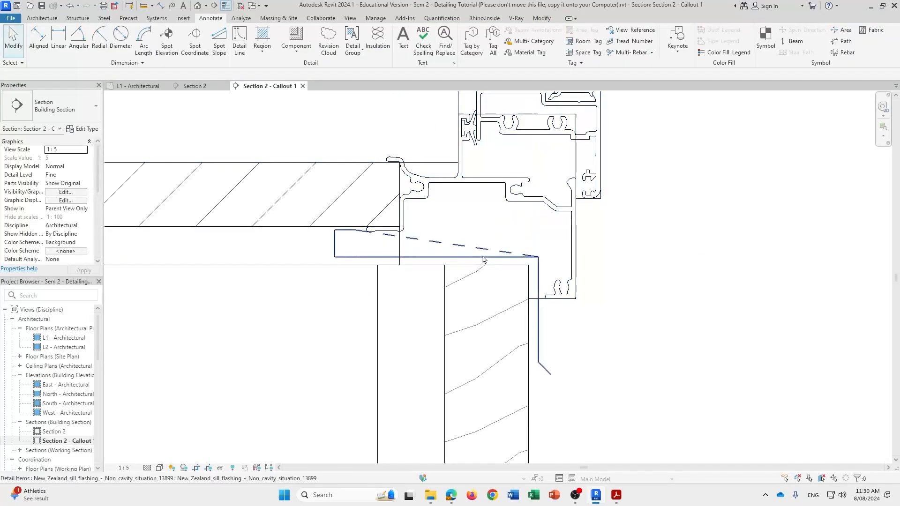
# Stretch the sill flashing's inner end further under the timber sill and adjust its outer end for a tray length of about 78.5 mm.
pyautogui.click(471, 257)
pyautogui.scroll(-2, 482, 257)
pyautogui.moveTo(520, 286)
pyautogui.mouseDown()
pyautogui.moveTo(576, 287)
pyautogui.moveTo(513, 282)
pyautogui.mouseUp()
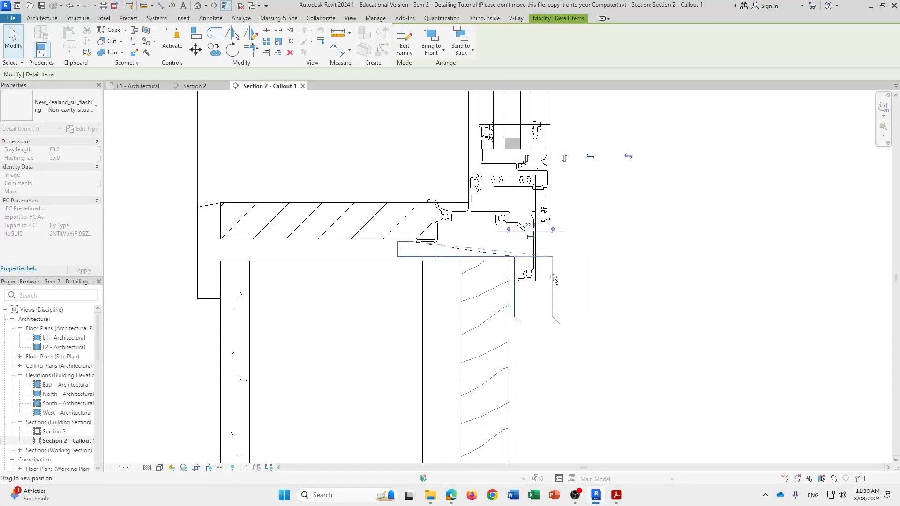
pyautogui.press('Escape')
pyautogui.scroll(2, 375, 260)
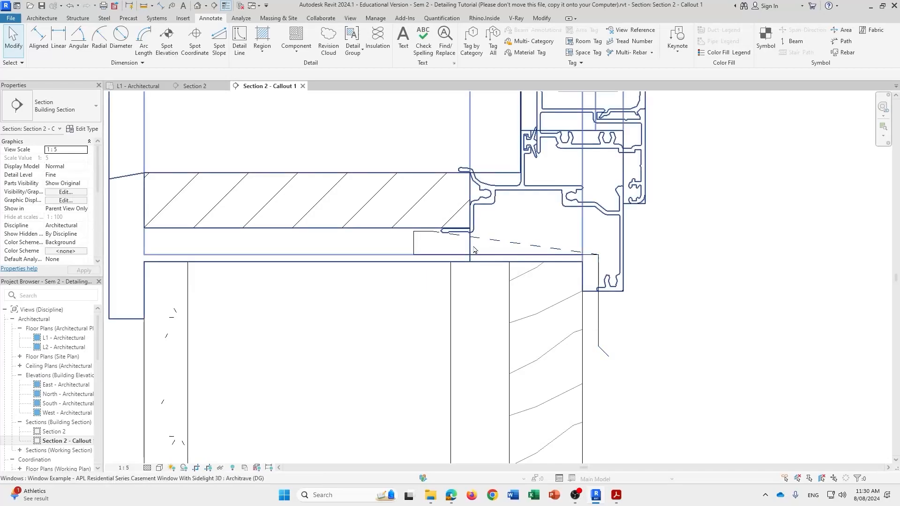
pyautogui.click(489, 255)
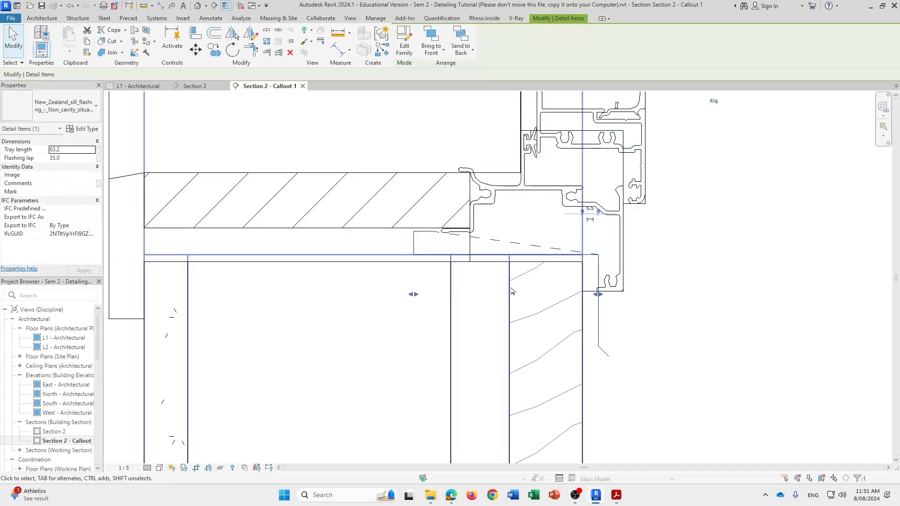
pyautogui.moveTo(413, 294); pyautogui.dragTo(363, 295)
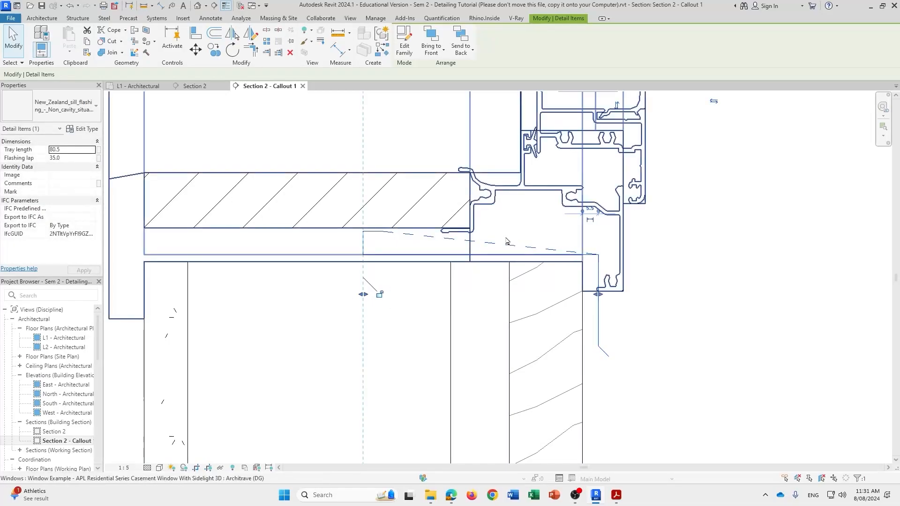
pyautogui.moveTo(598, 294); pyautogui.dragTo(593, 296)
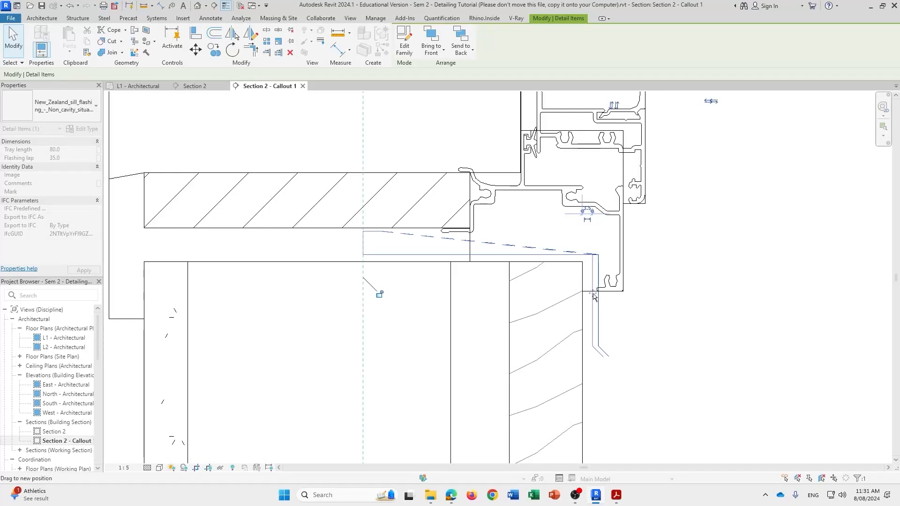
# Set the sill flashing's downturn 5 mm away from the cladding face.
pyautogui.click(591, 210)
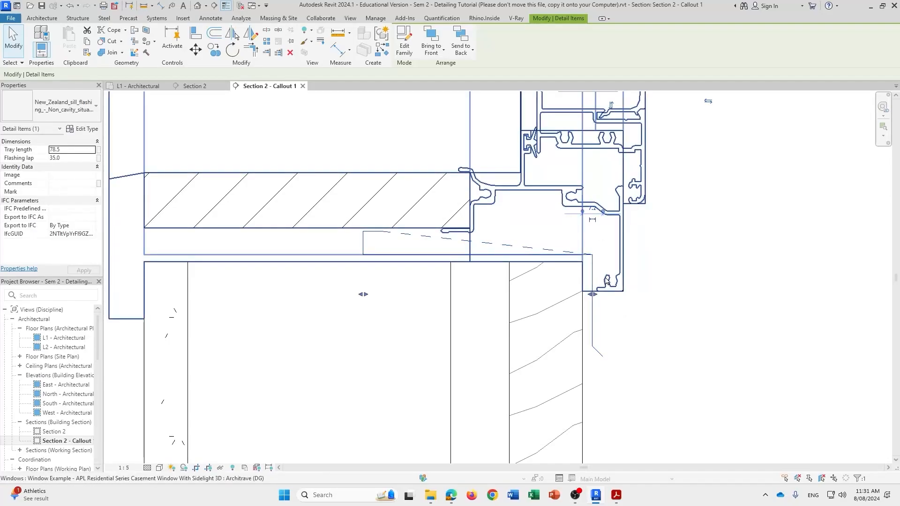
pyautogui.click(594, 225)
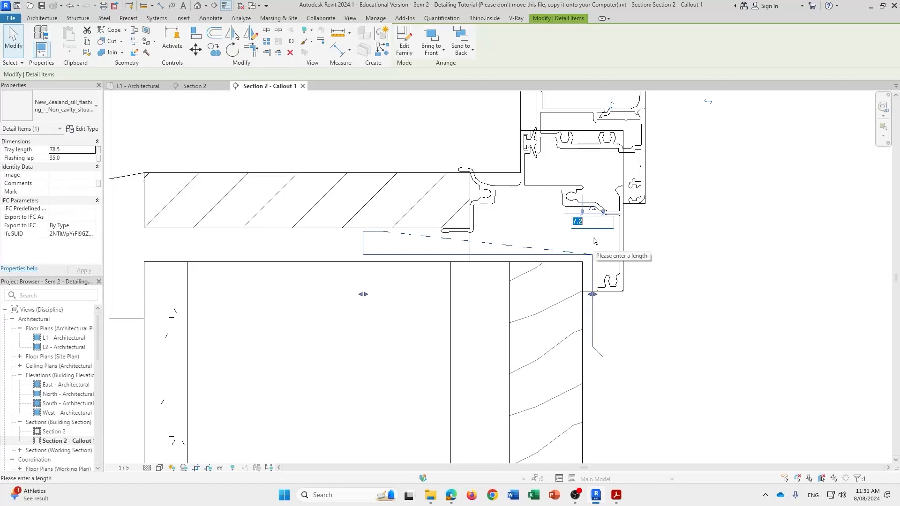
pyautogui.write('5')
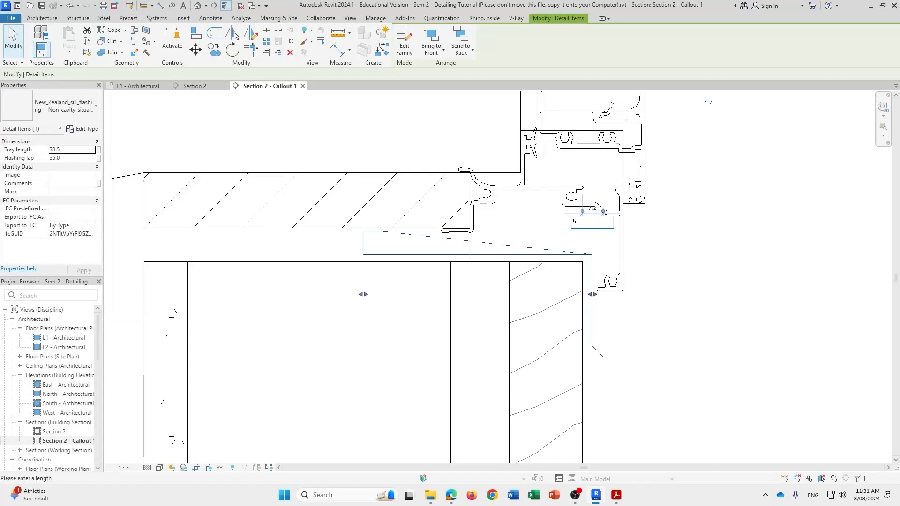
pyautogui.press('Return')
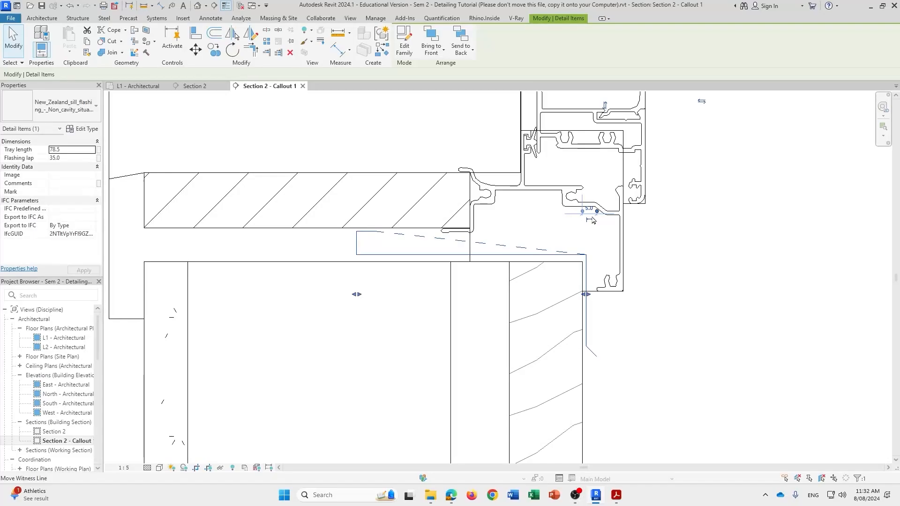
# Stretch the sill flashing's outer end further from the cladding for a tray length of about 84 mm.
pyautogui.scroll(3, 632, 265)
pyautogui.scroll(1, 537, 305)
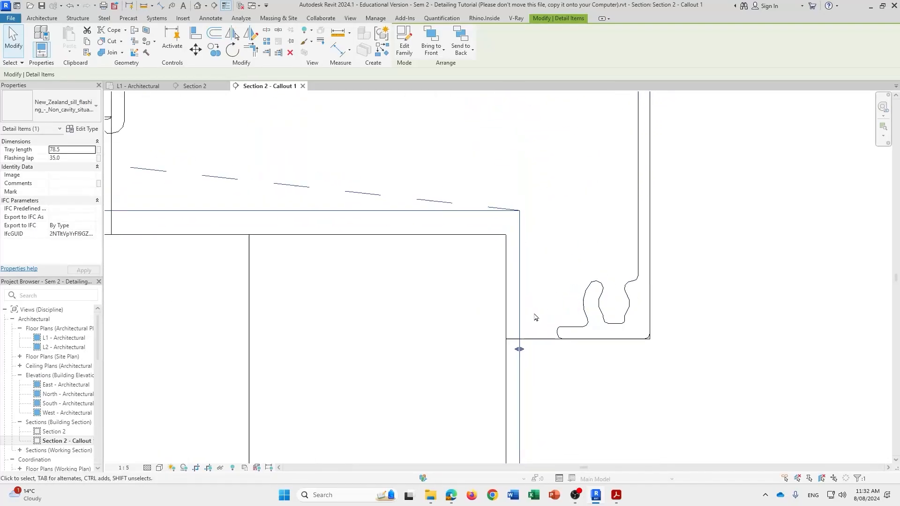
pyautogui.scroll(-1, 535, 316)
pyautogui.click(588, 354)
pyautogui.click(526, 357)
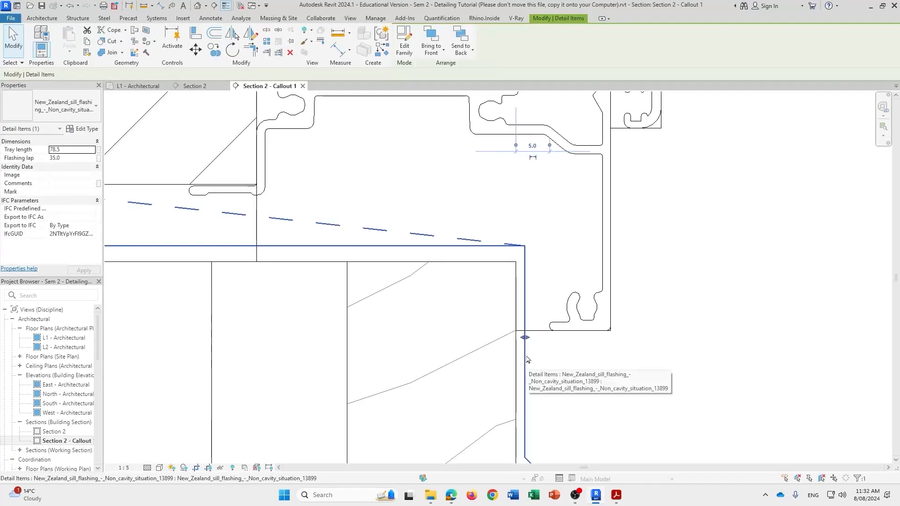
pyautogui.click(533, 146)
pyautogui.scroll(-1, 628, 314)
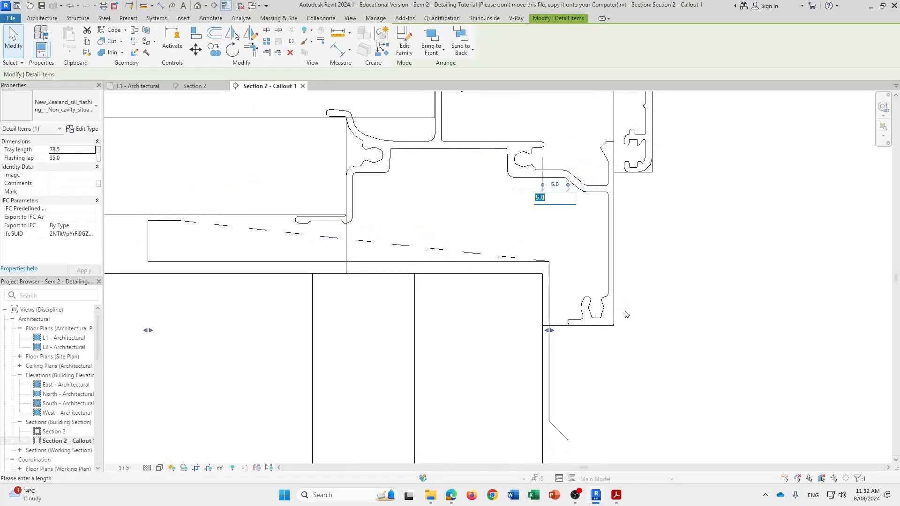
pyautogui.moveTo(557, 335); pyautogui.dragTo(576, 329)
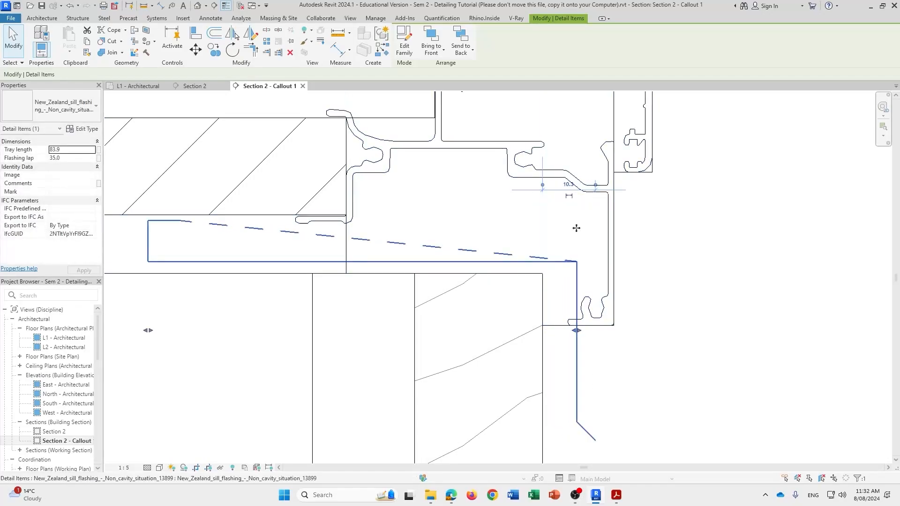
# Set the gap between the flashing's downturn and the cladding face to 10 mm.
pyautogui.click(568, 184)
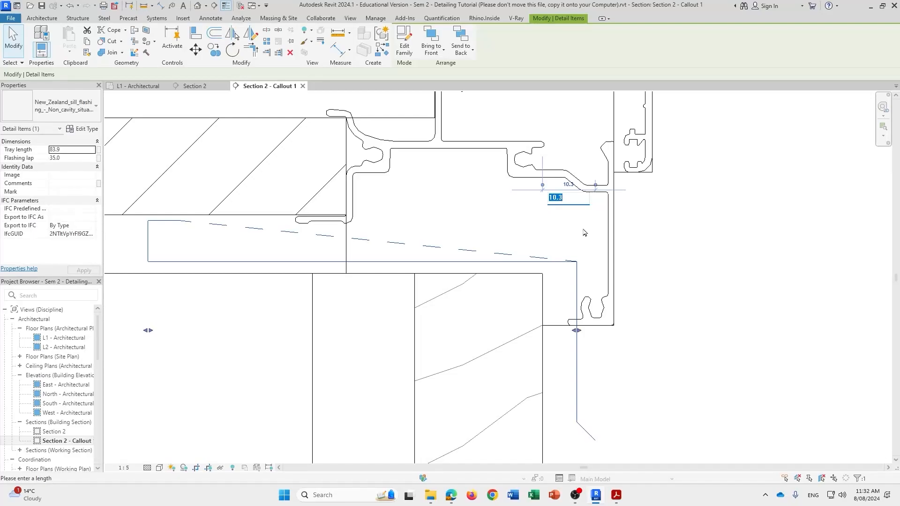
pyautogui.write('1')
pyautogui.press('Return')
pyautogui.click(631, 351)
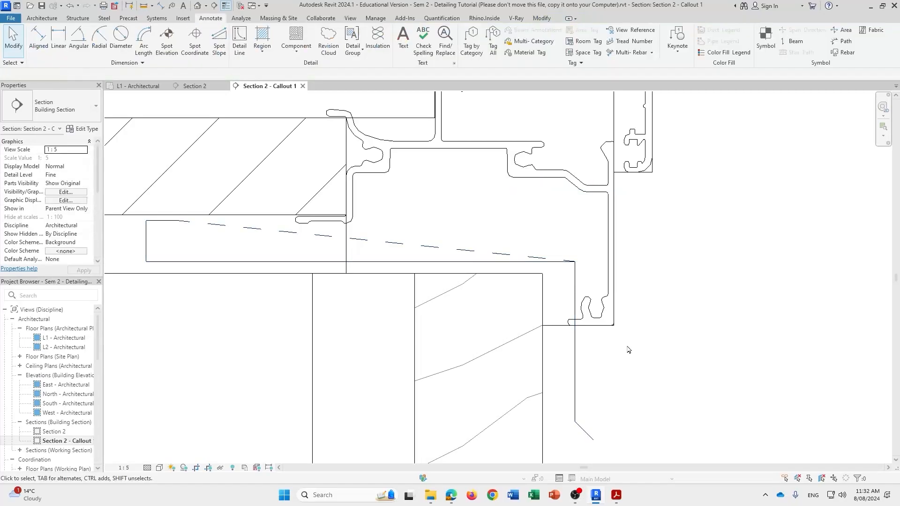
# Reduce the gap between the lengthened flashing's downturn and the cladding face to 5 mm.
pyautogui.click(576, 275)
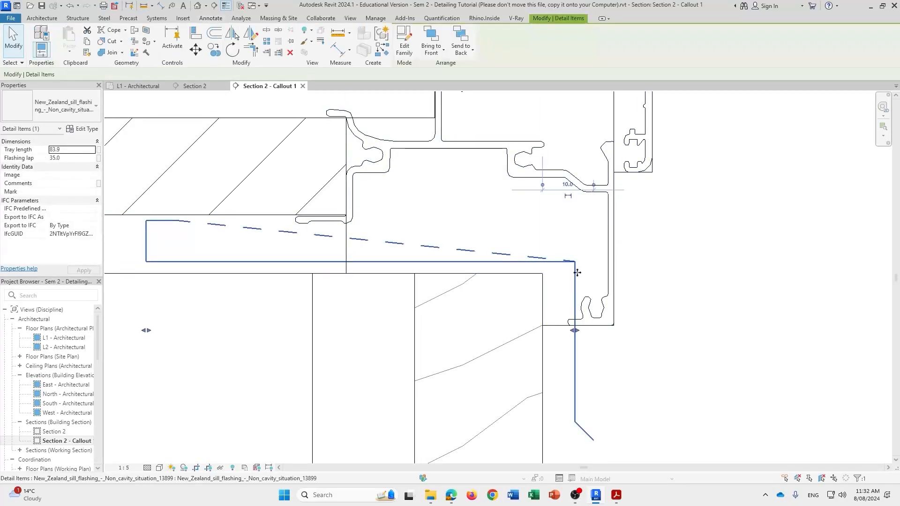
pyautogui.click(568, 185)
pyautogui.write('5')
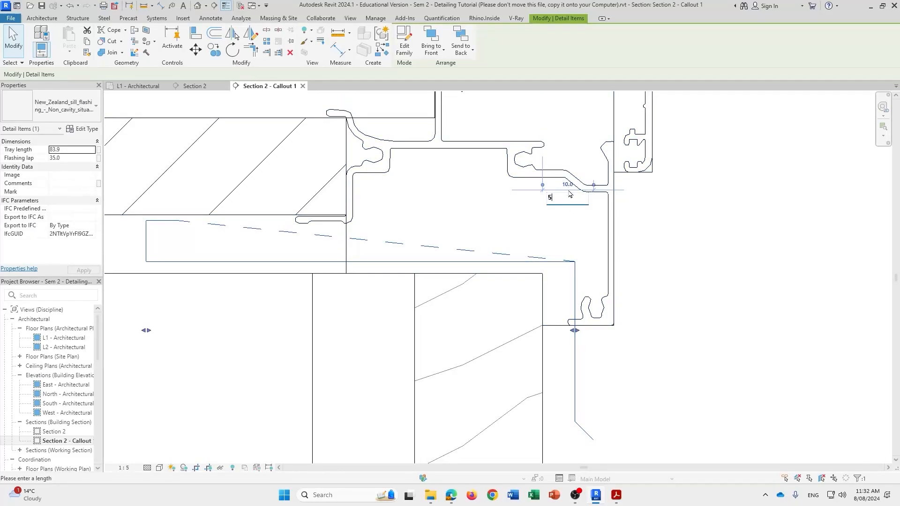
pyautogui.press('Return')
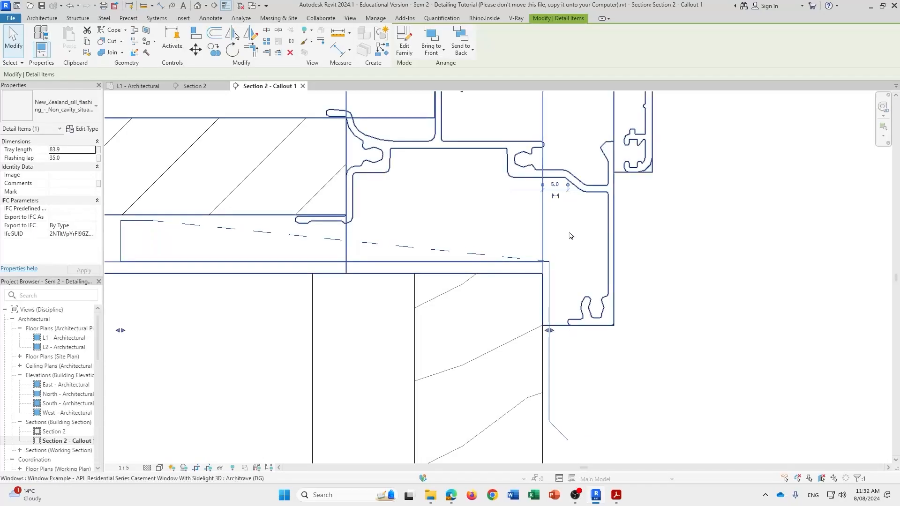
pyautogui.click(626, 371)
pyautogui.scroll(-3, 626, 370)
pyautogui.moveTo(623, 368); pyautogui.dragTo(626, 314, button='middle')
pyautogui.click(580, 304)
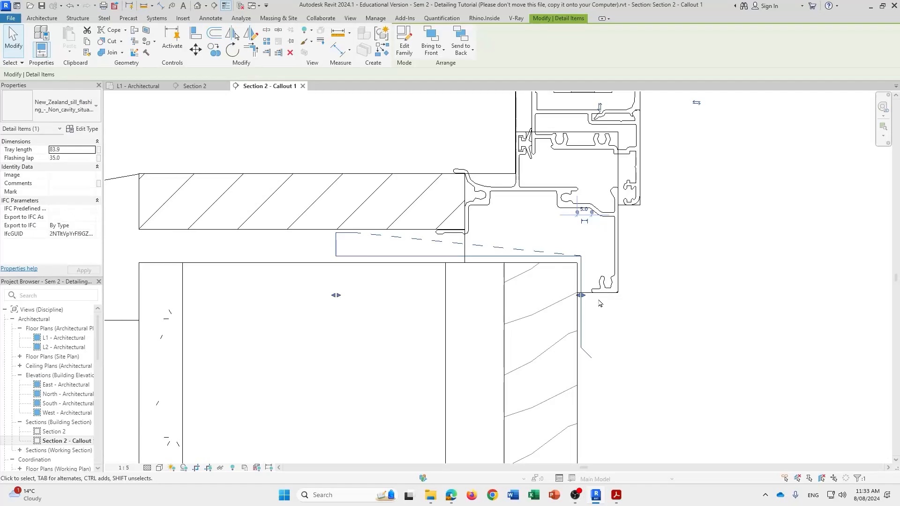
pyautogui.scroll(3, 609, 319)
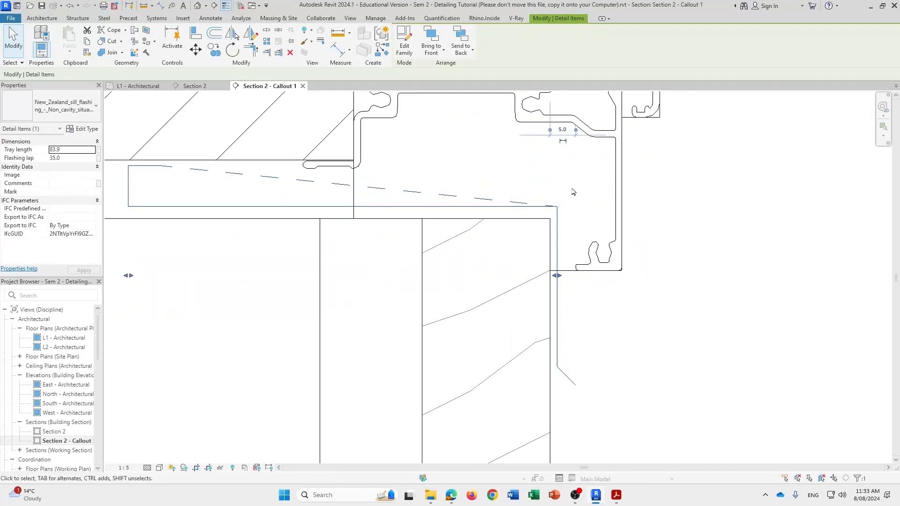
pyautogui.scroll(2, 575, 312)
pyautogui.click(570, 314)
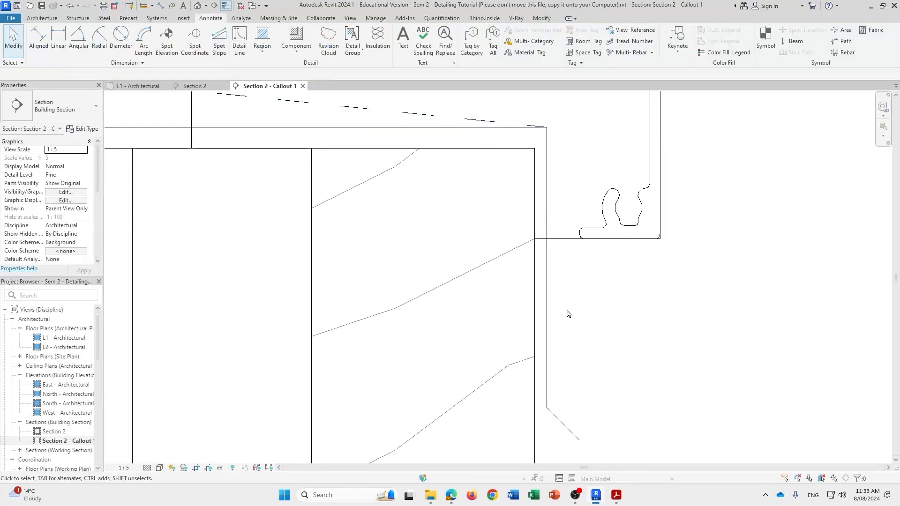
pyautogui.click(245, 37)
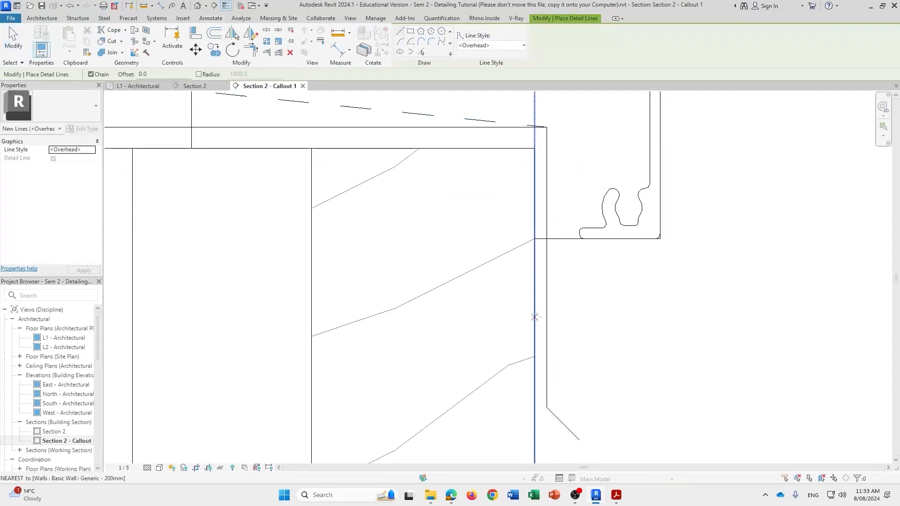
pyautogui.press('Escape')
pyautogui.press('Escape')
pyautogui.scroll(-2, 556, 318)
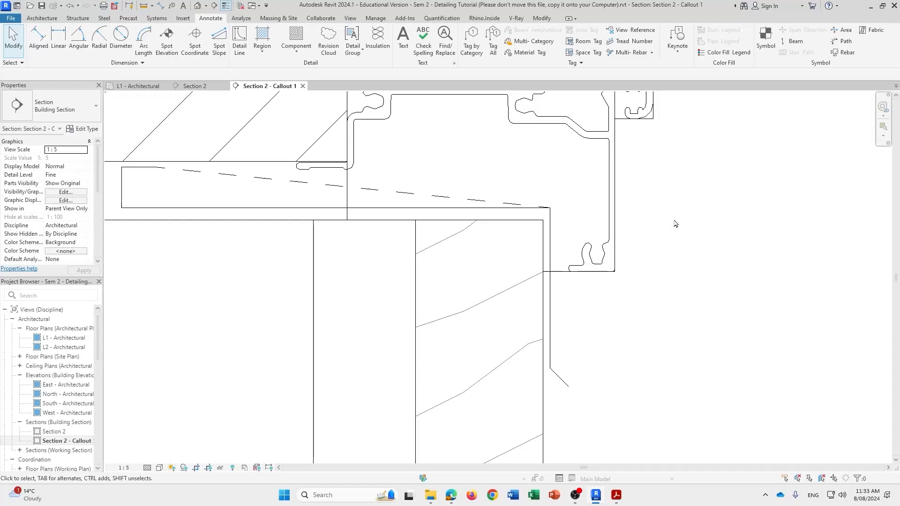
# Draw a horizontal 5 mm detail line outward from the cladding face, crossing the sill flashing's downturn, as a spacing guide.
pyautogui.click(240, 37)
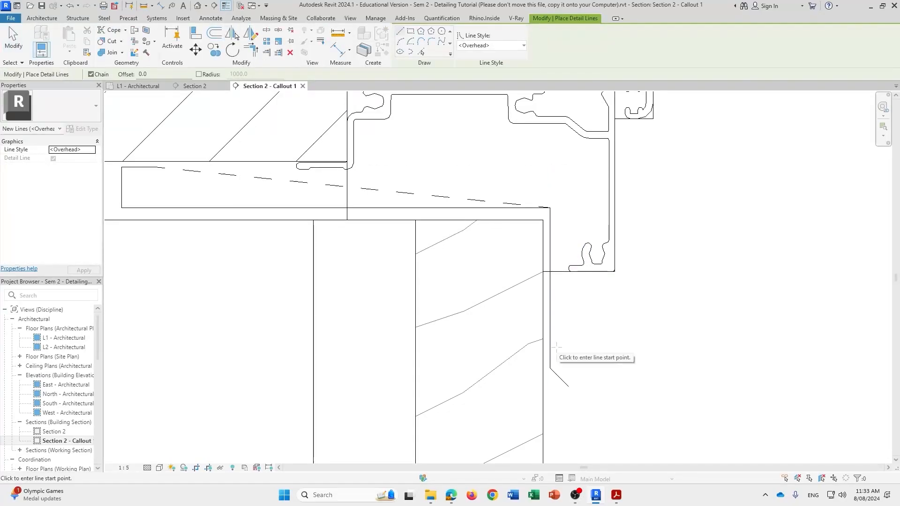
pyautogui.scroll(1, 558, 348)
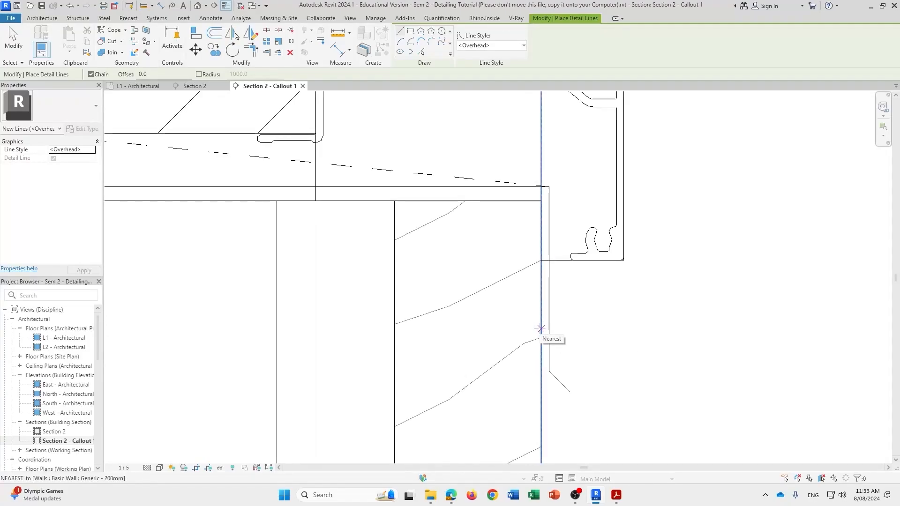
pyautogui.click(541, 328)
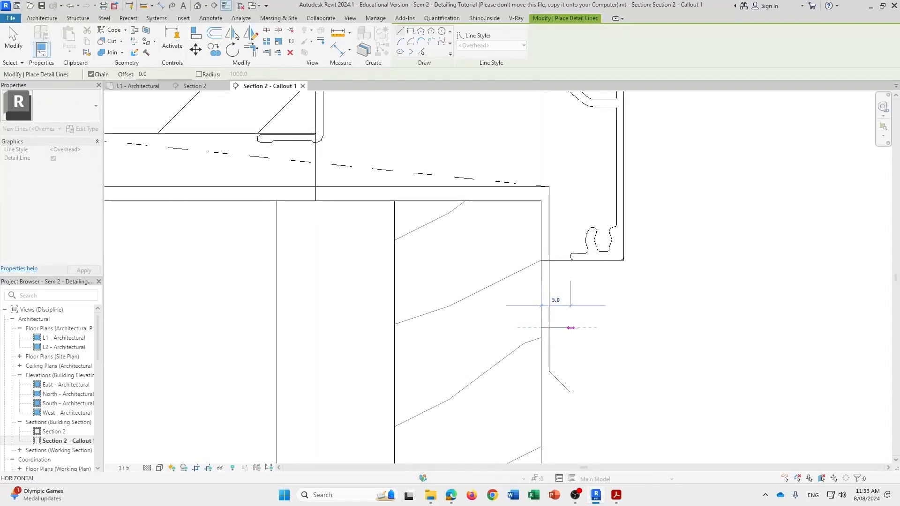
pyautogui.write('5')
pyautogui.press('Return')
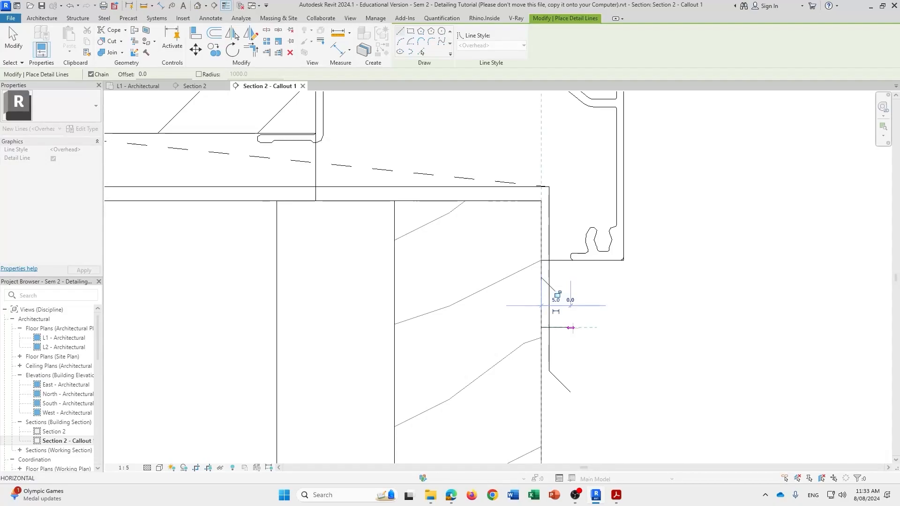
pyautogui.press('Escape')
pyautogui.press('Escape')
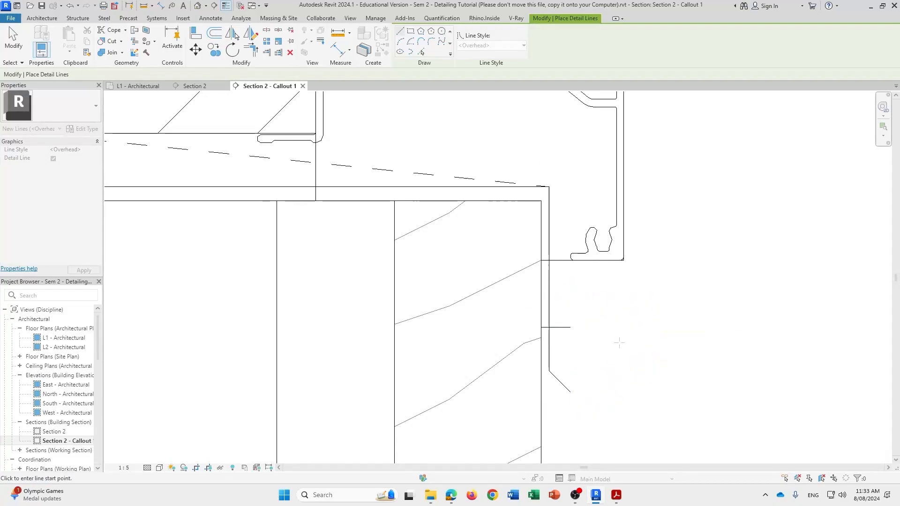
# Stretch the sill flashing's outer end to the free end of the 5 mm guide line, for a tray length of 87.5 mm.
pyautogui.click(549, 266)
pyautogui.moveTo(549, 266); pyautogui.dragTo(570, 266)
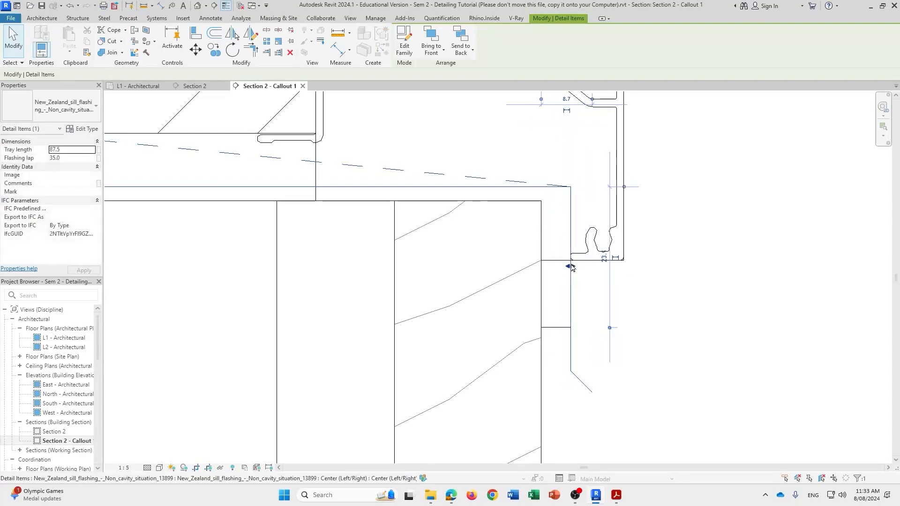
pyautogui.click(650, 370)
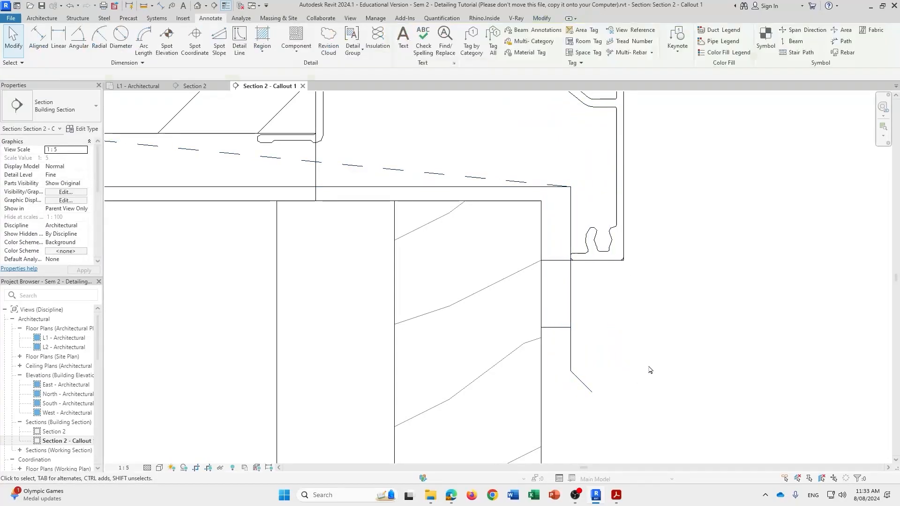
# Delete the short guide line between the cladding face and the flashing's downturn.
pyautogui.click(564, 327)
pyautogui.click(579, 350)
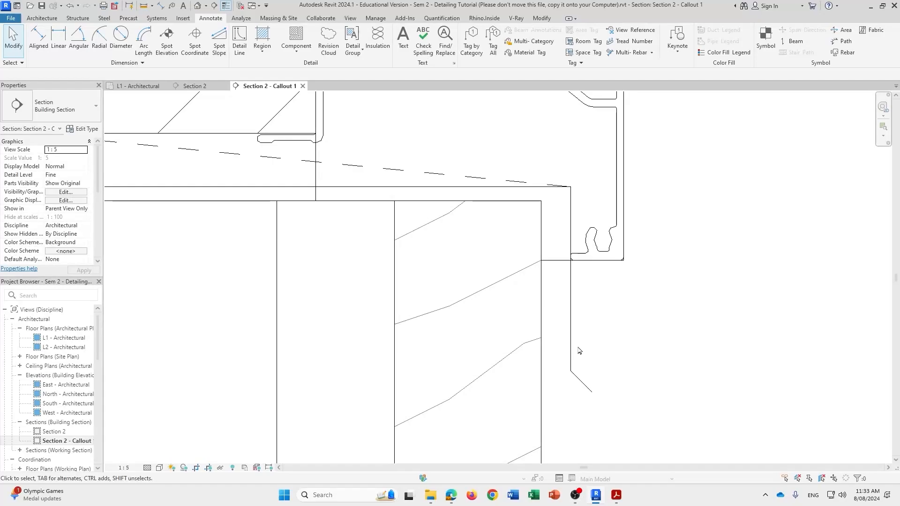
pyautogui.scroll(-2, 579, 351)
pyautogui.scroll(-2, 579, 350)
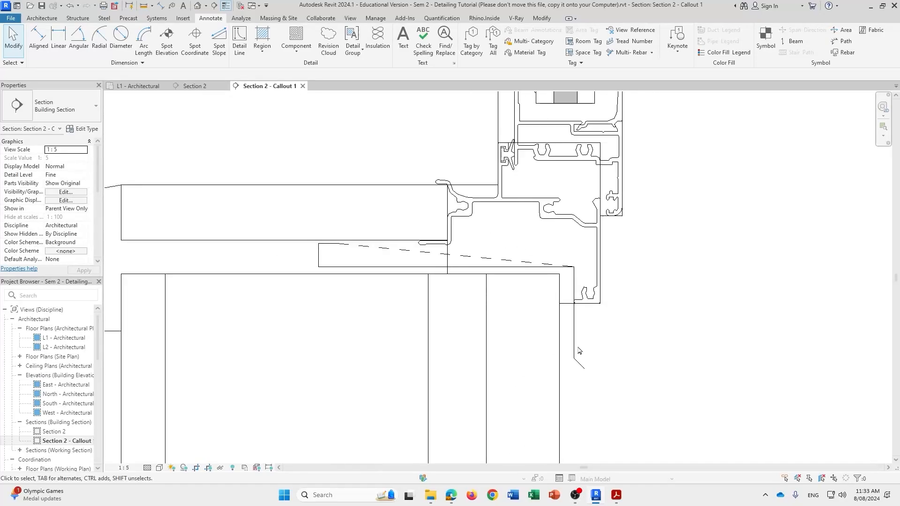
pyautogui.moveTo(582, 355)
pyautogui.mouseDown(button='middle')
pyautogui.moveTo(556, 378)
pyautogui.moveTo(598, 375)
pyautogui.mouseUp(button='middle')
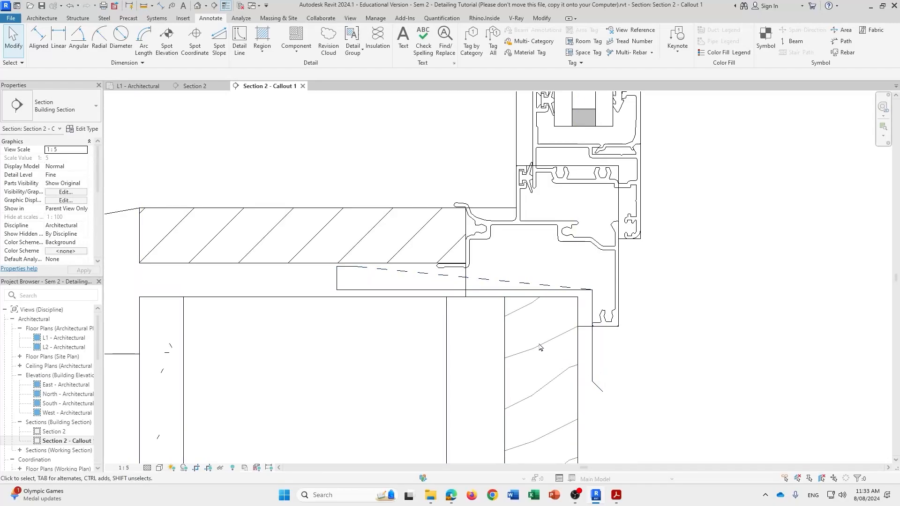
# Examine how the sill flashing sits beneath the window frame and over the wall's framing and cladding.
pyautogui.click(462, 291)
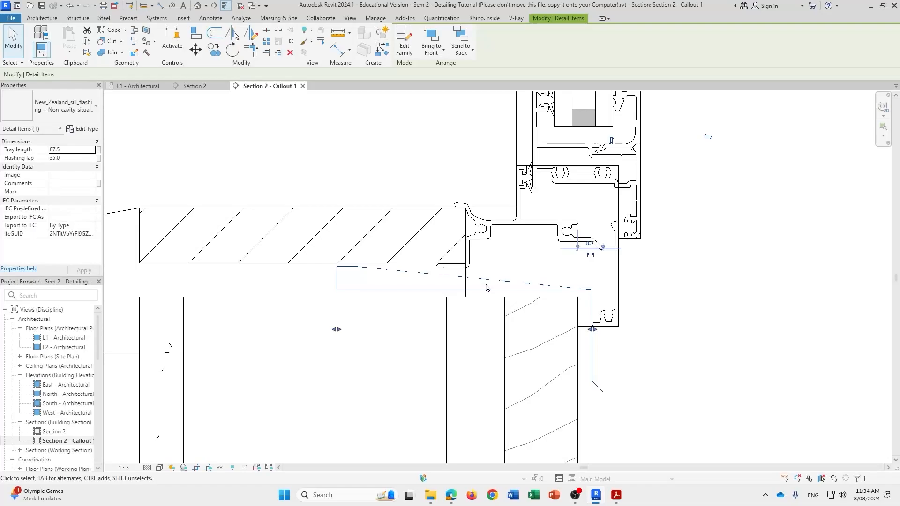
pyautogui.scroll(3, 531, 307)
pyautogui.click(473, 304)
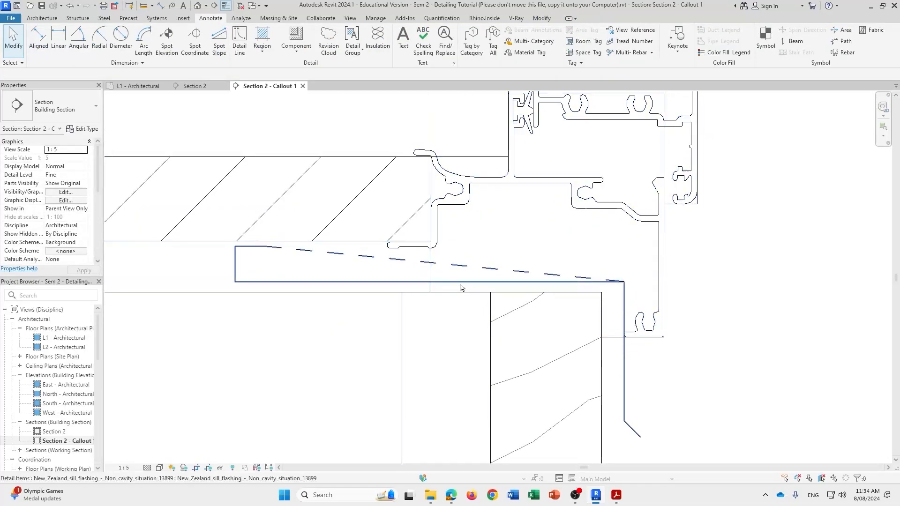
pyautogui.click(462, 287)
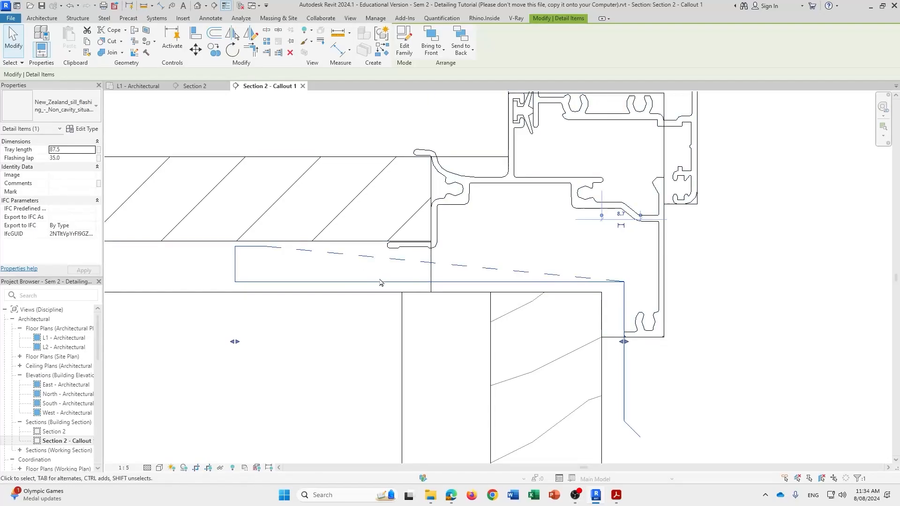
pyautogui.scroll(-5, 425, 340)
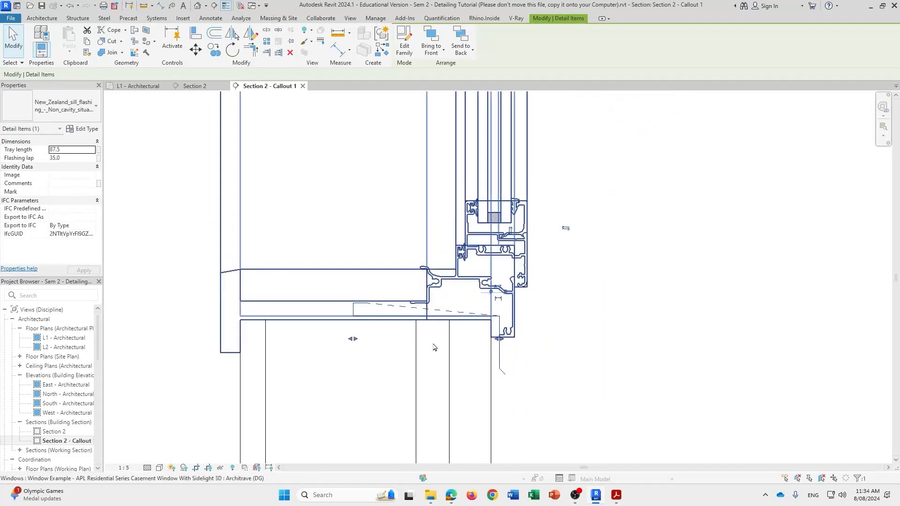
pyautogui.scroll(3, 513, 347)
pyautogui.click(513, 348)
pyautogui.click(490, 347)
pyautogui.scroll(-2, 500, 355)
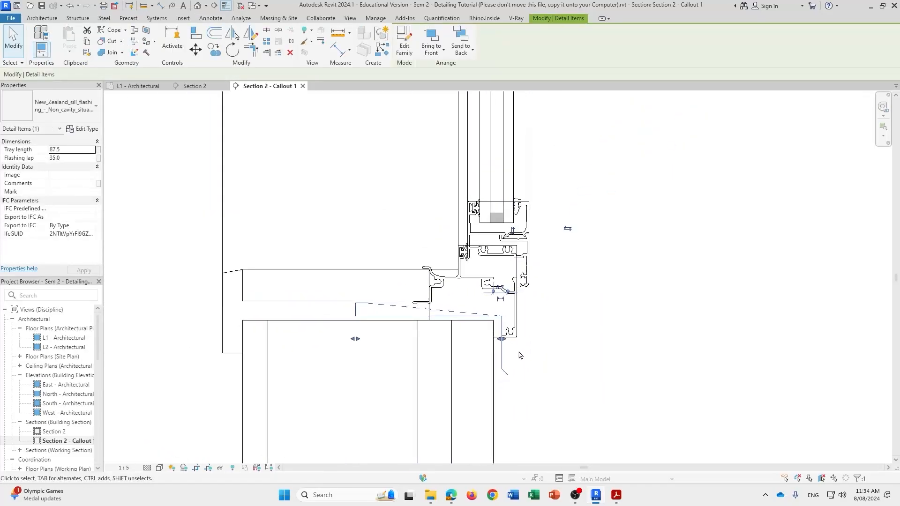
pyautogui.scroll(-1, 539, 355)
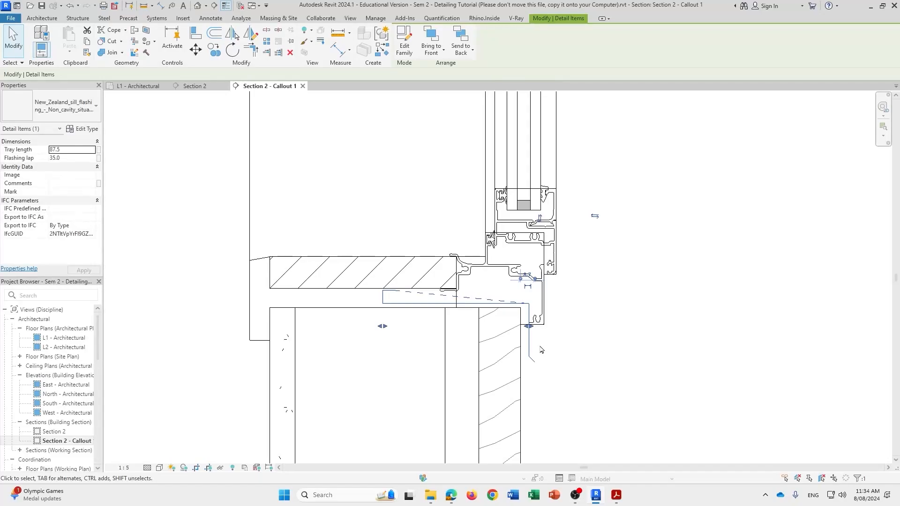
# Check the Detail Components folder in File Explorer for the sealant family file.
pyautogui.moveTo(430, 495)
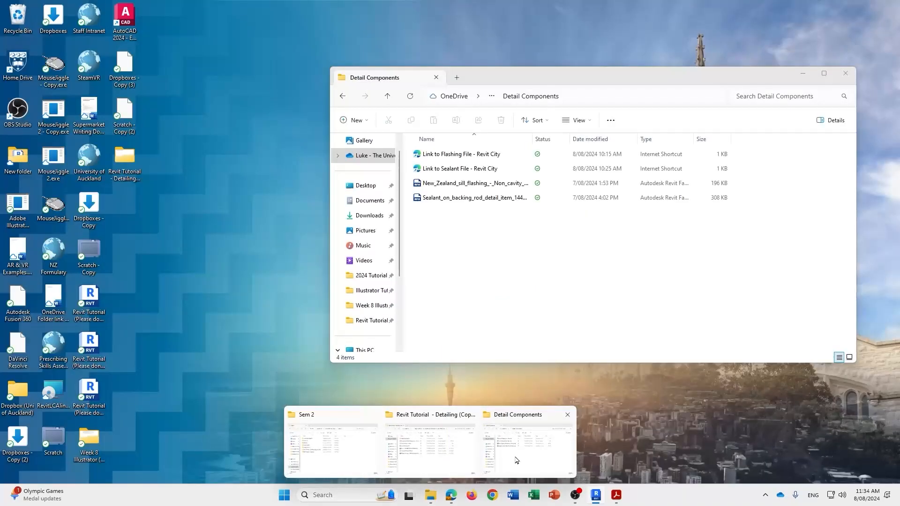
pyautogui.click(516, 461)
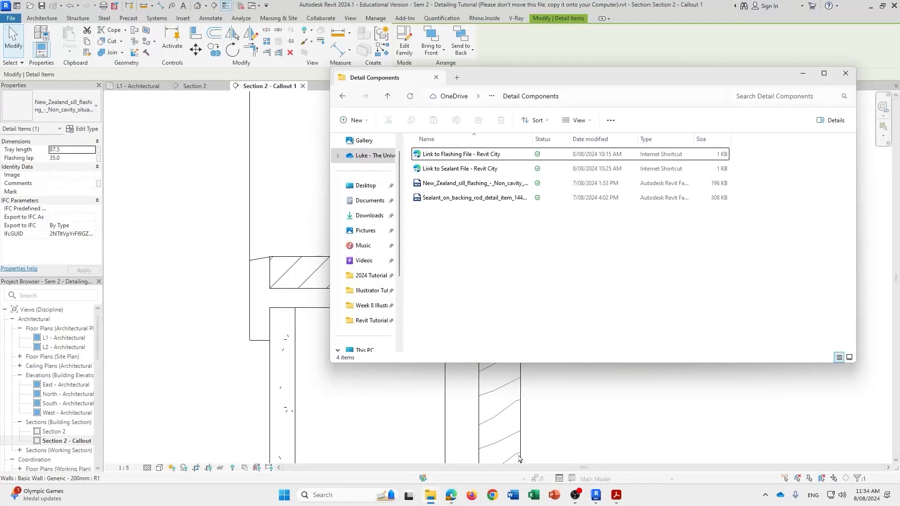
pyautogui.click(802, 76)
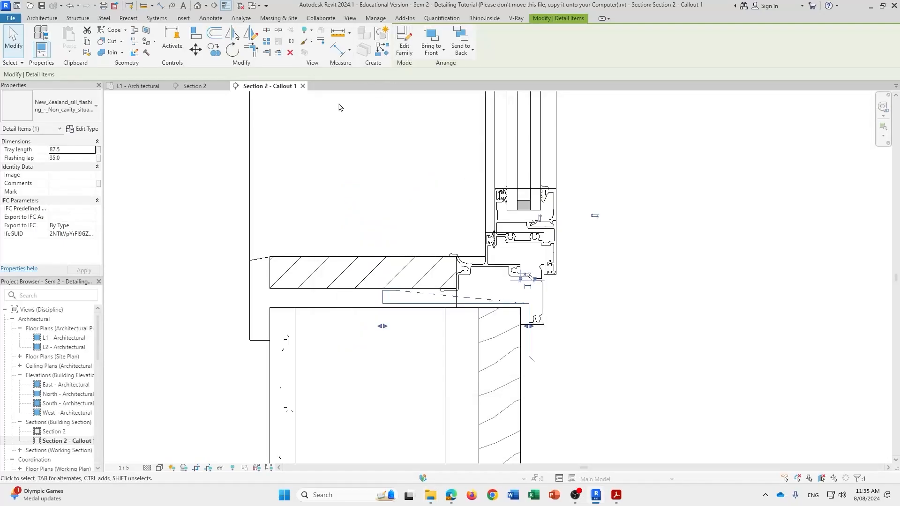
# Load the family Sealant_on_backing_rod_detail_item_14458.rfa as a detail component.
pyautogui.click(210, 18)
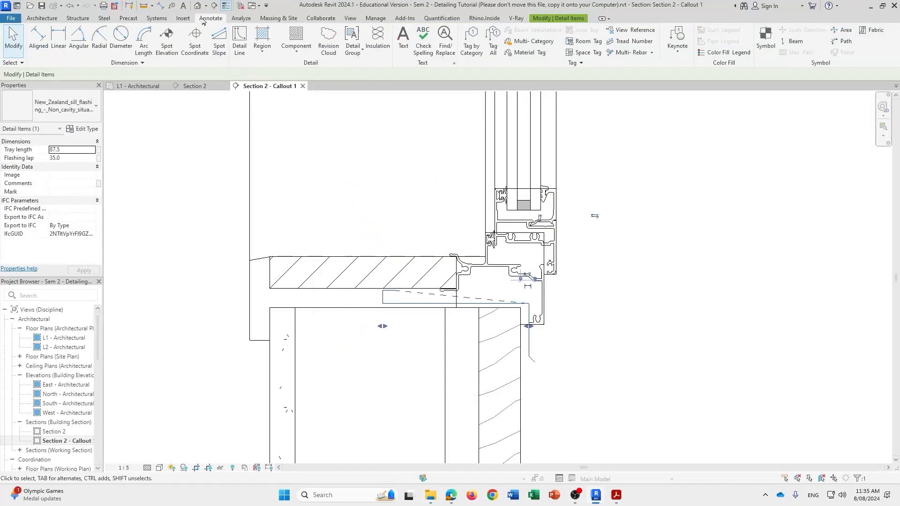
pyautogui.click(291, 35)
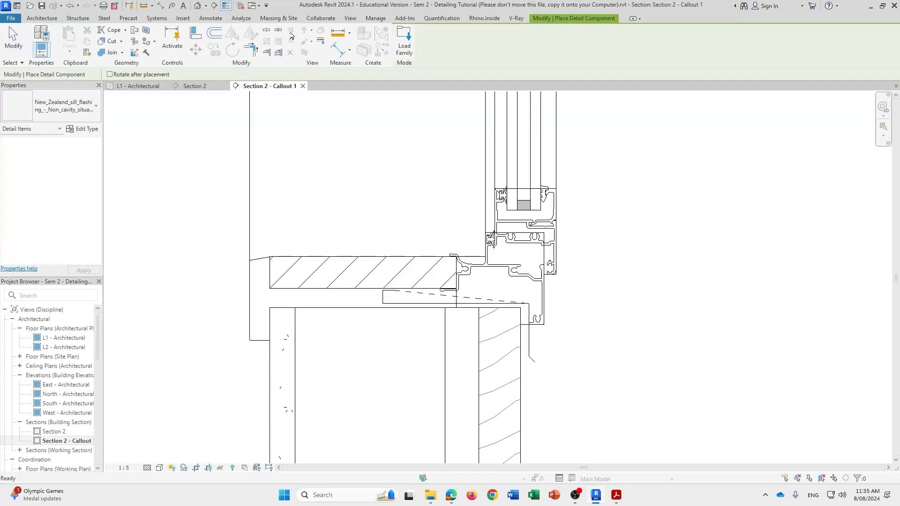
pyautogui.click(406, 40)
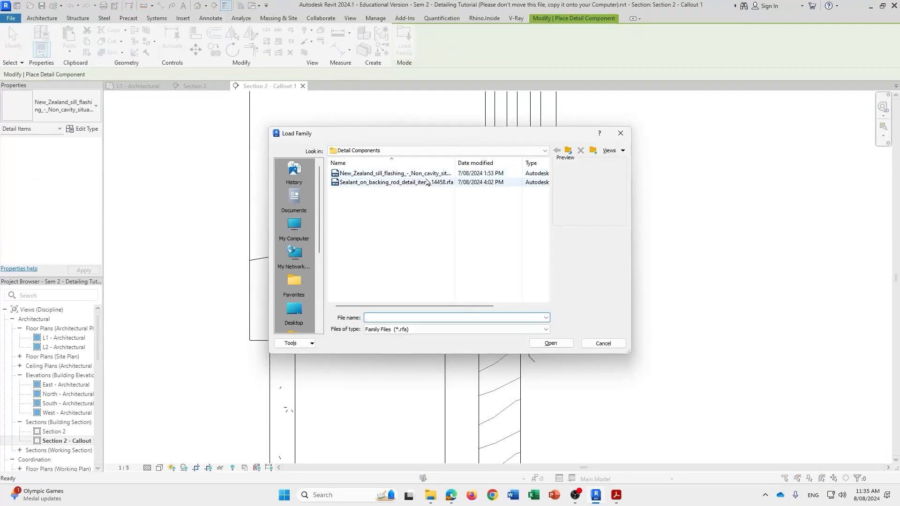
pyautogui.click(402, 183)
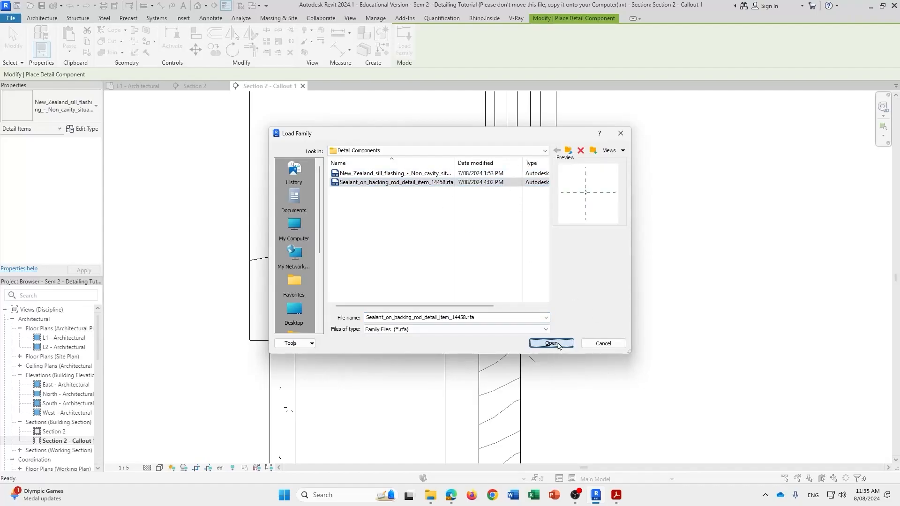
pyautogui.click(550, 343)
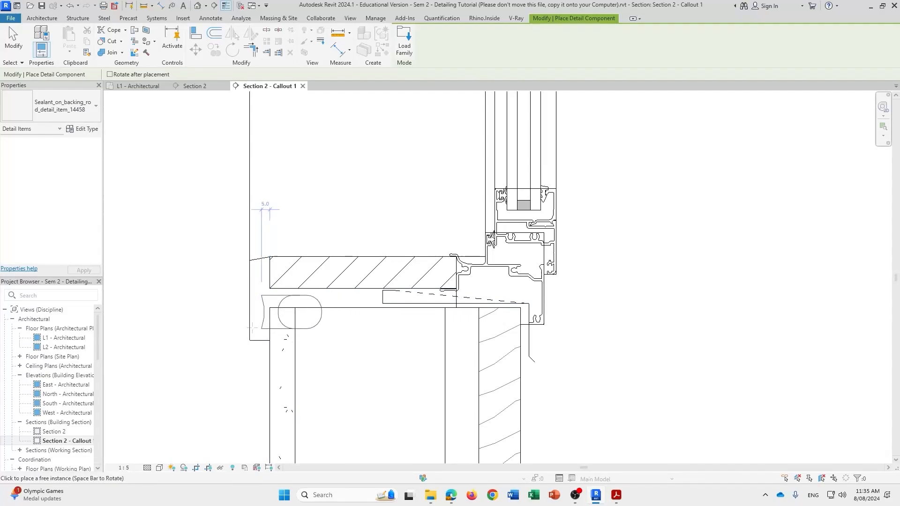
# Place one sealant on backing rod component at the wall's interior top corner, just below the hatched sill board.
pyautogui.scroll(3, 277, 328)
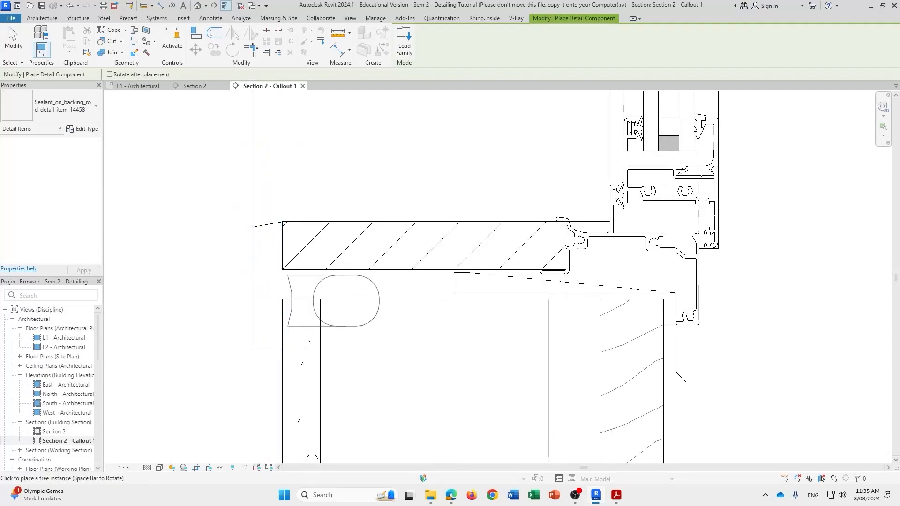
pyautogui.click(287, 329)
pyautogui.press('Escape')
pyautogui.press('Escape')
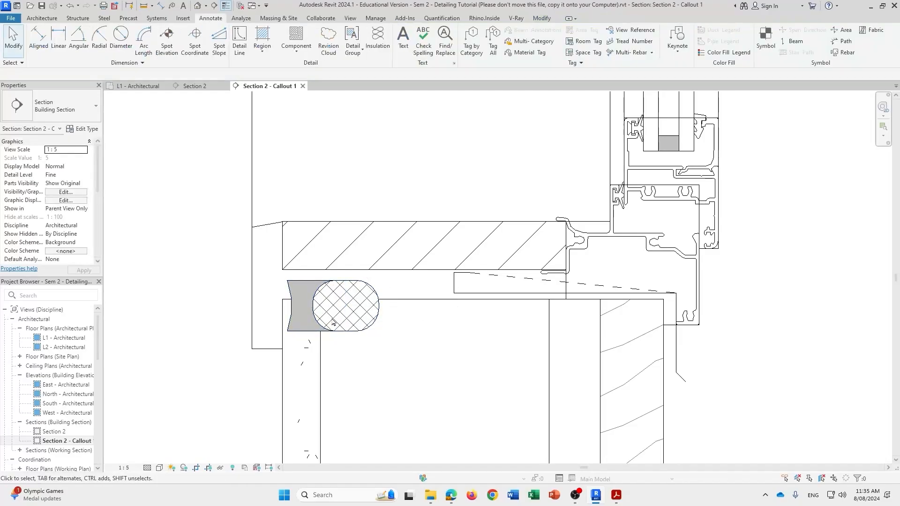
# Move the sealant component by its upper interior corner to the lower corner of the hatched sill board's interior end.
pyautogui.click(332, 322)
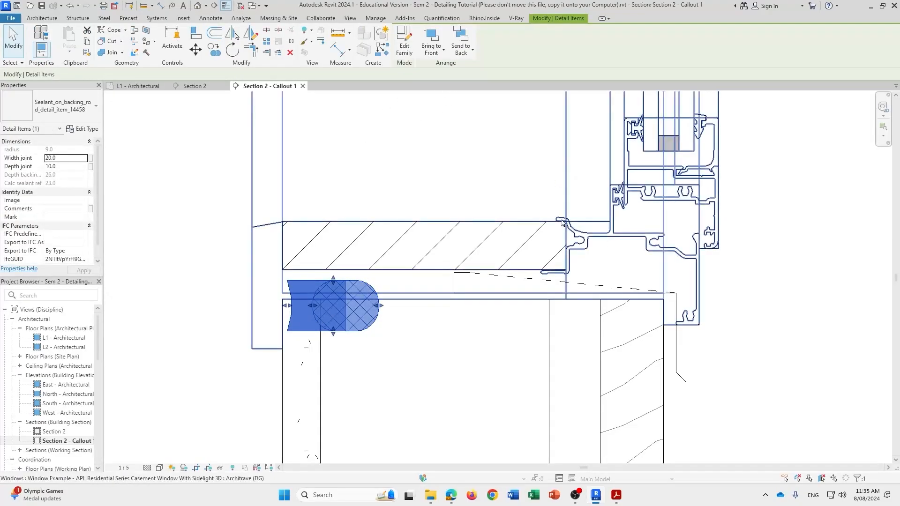
pyautogui.click(195, 50)
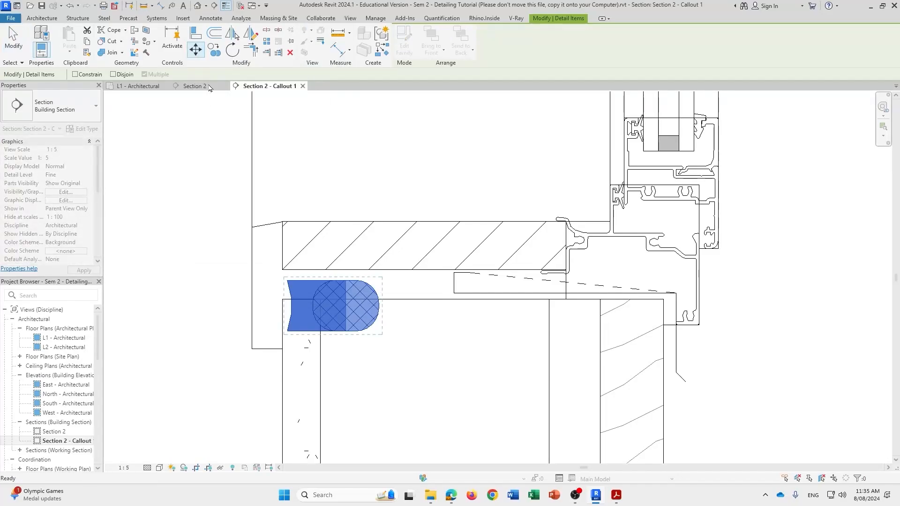
pyautogui.click(288, 281)
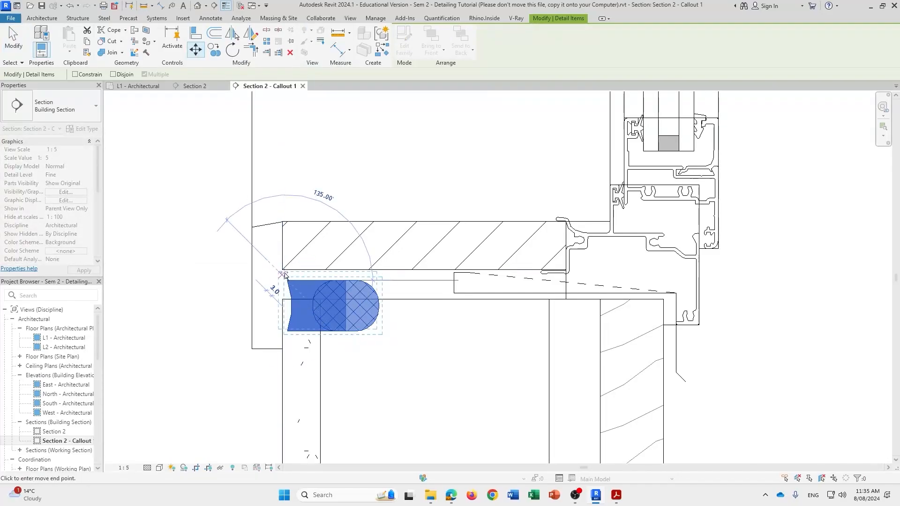
pyautogui.click(282, 271)
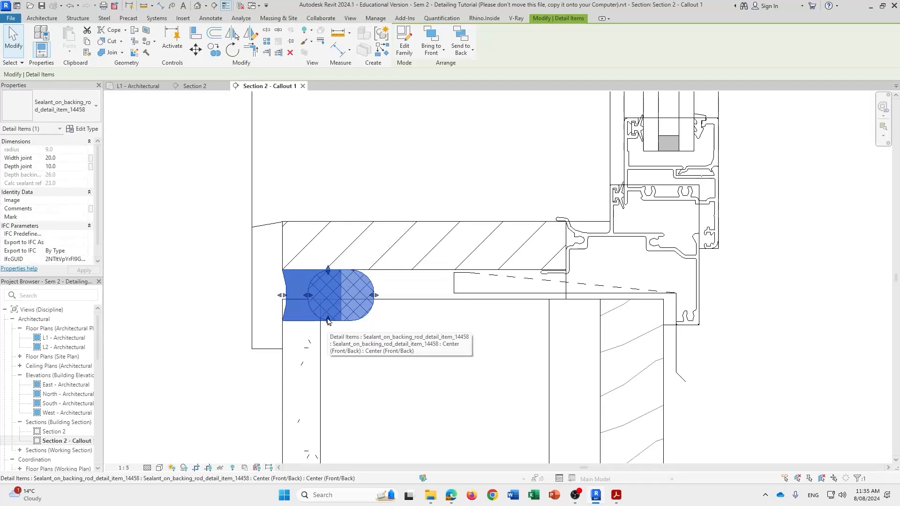
# Shrink the sealant component's joint width to 9.1 by raising its lower edge to the sill flashing's underside level.
pyautogui.moveTo(328, 321); pyautogui.dragTo(330, 293)
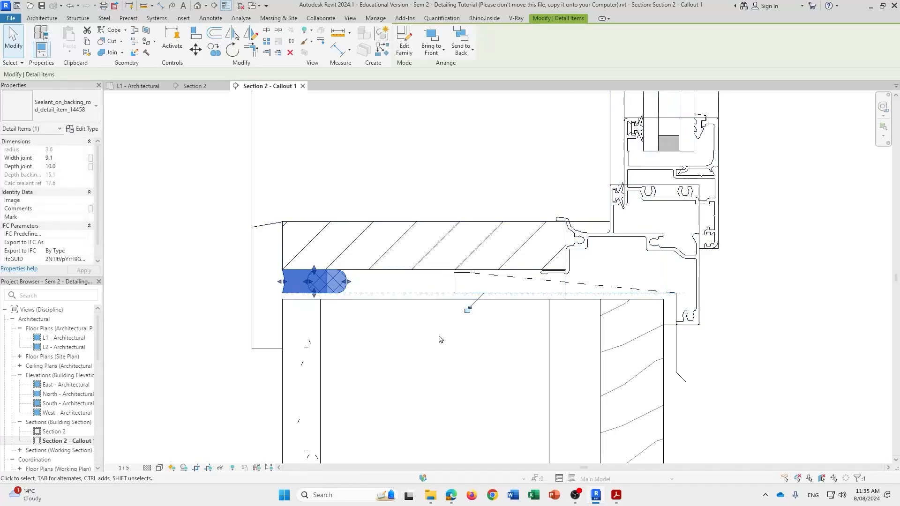
pyautogui.click(427, 343)
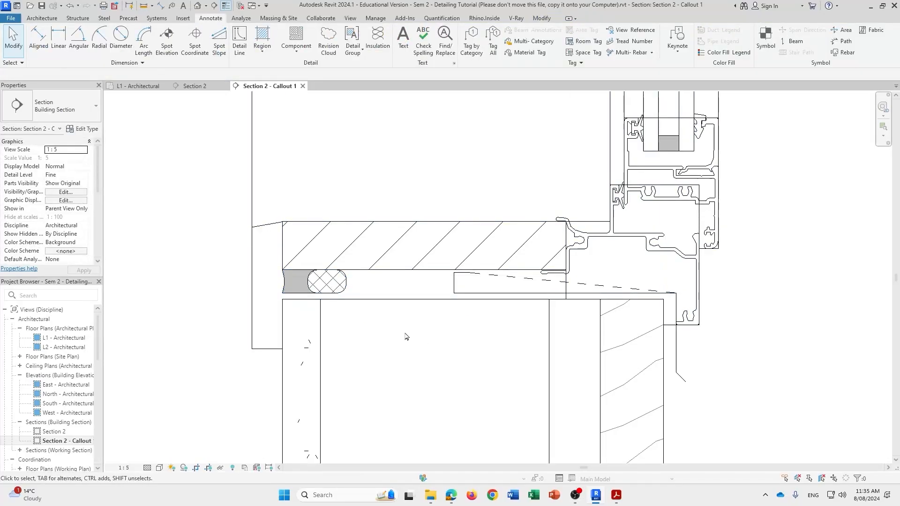
# Try to stretch the sealant and backing rod component down to the top edge of the wall layers.
pyautogui.click(318, 301)
pyautogui.moveTo(314, 298); pyautogui.dragTo(321, 302)
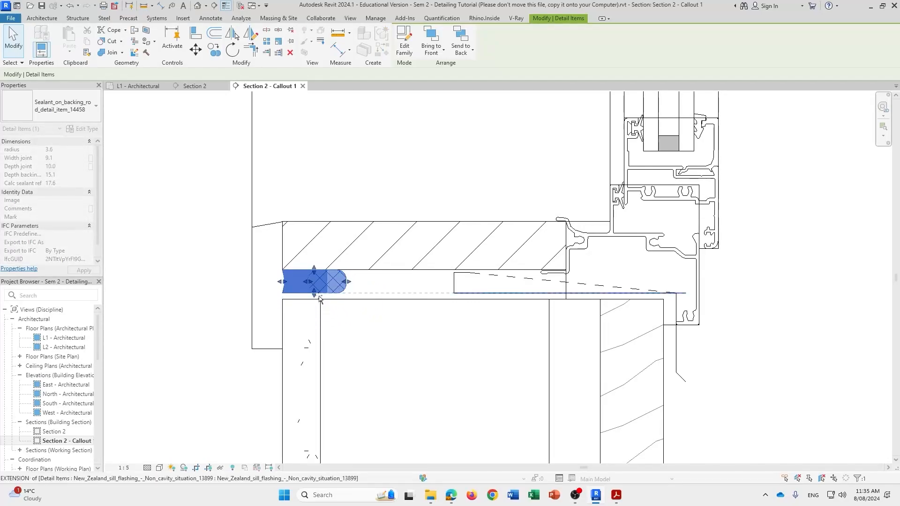
pyautogui.click(432, 331)
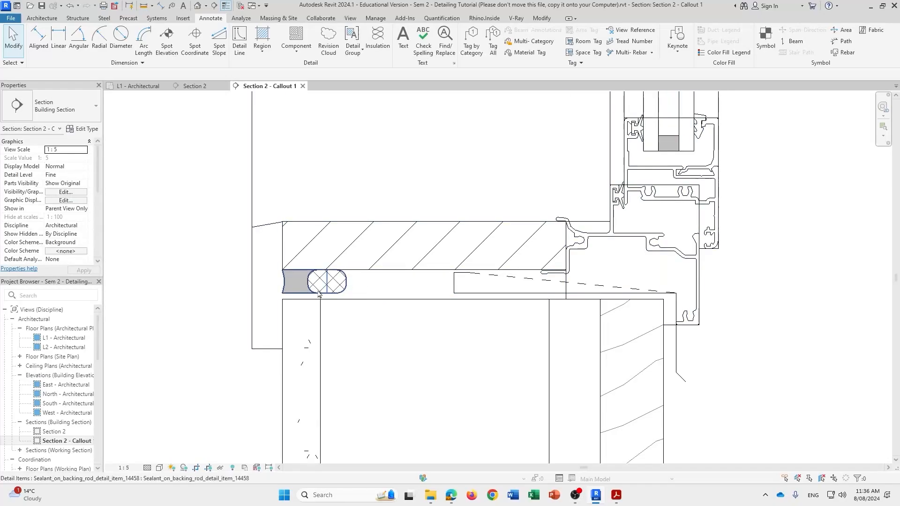
pyautogui.click(351, 289)
pyautogui.moveTo(351, 288)
pyautogui.mouseDown()
pyautogui.moveTo(371, 278)
pyautogui.moveTo(360, 280)
pyautogui.mouseUp()
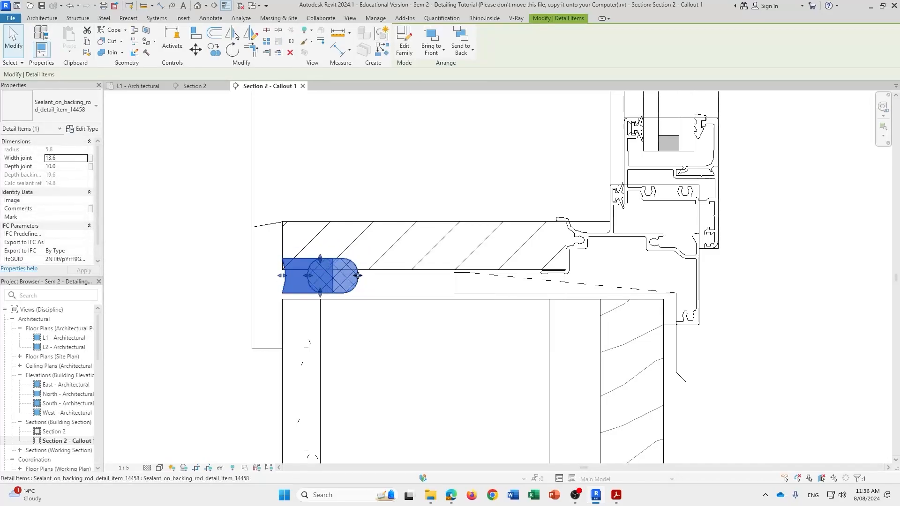
pyautogui.press('Escape')
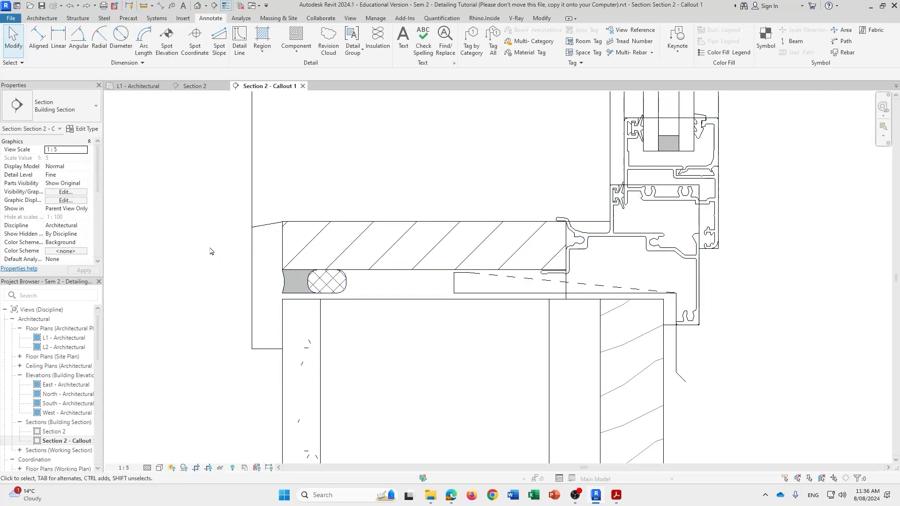
pyautogui.click(315, 288)
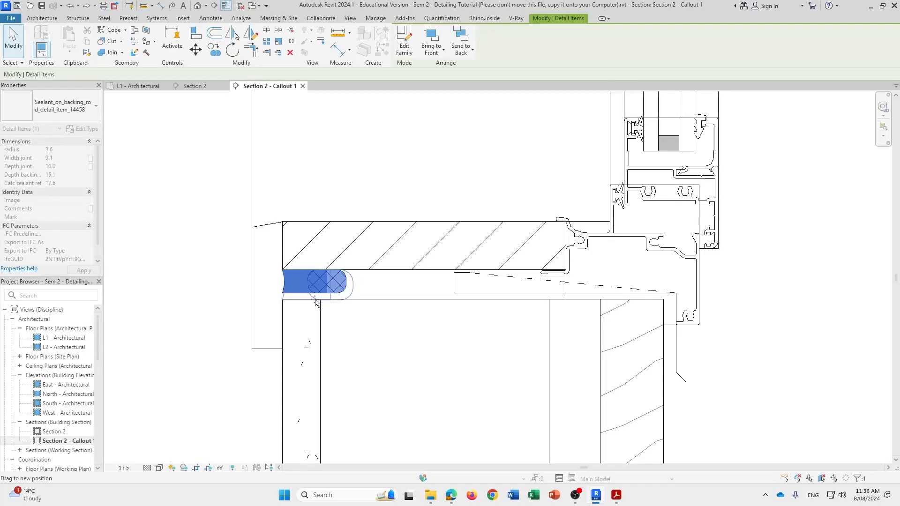
pyautogui.click(346, 315)
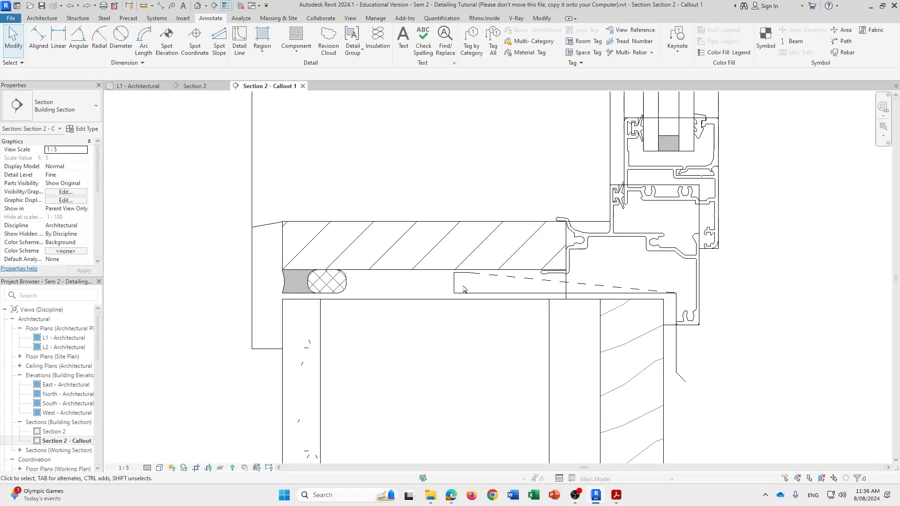
# Check the direct-fixed cladding window installation diagrams in Acrobat, and switch back to Revit.
pyautogui.click(616, 495)
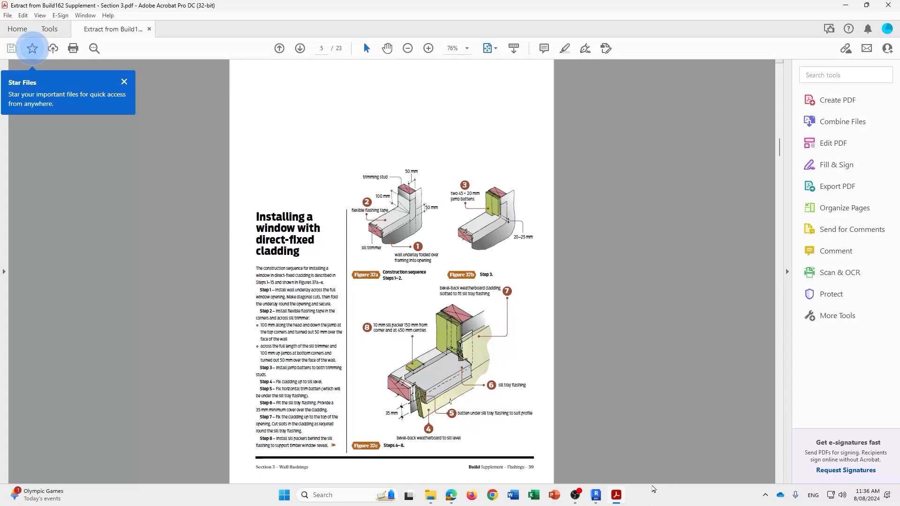
pyautogui.click(595, 495)
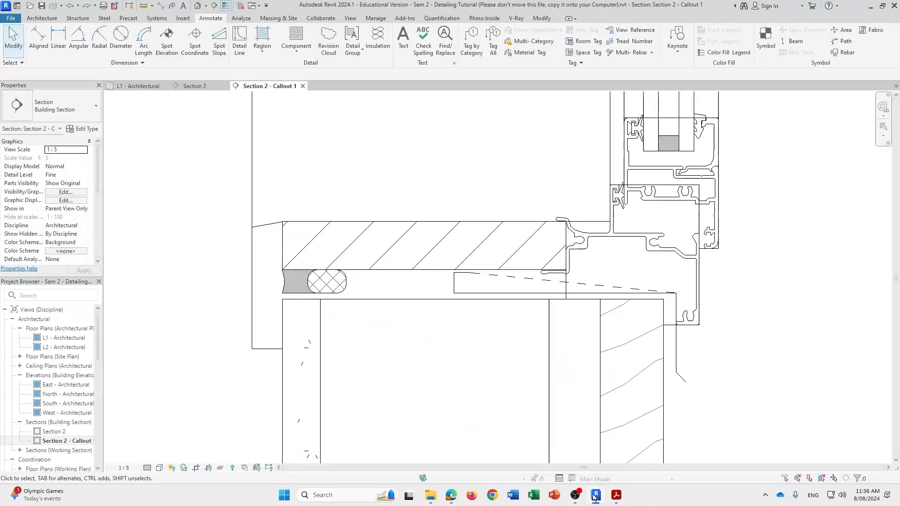
# Start loading another detail component family and browse to the Metric Library folder.
pyautogui.click(292, 37)
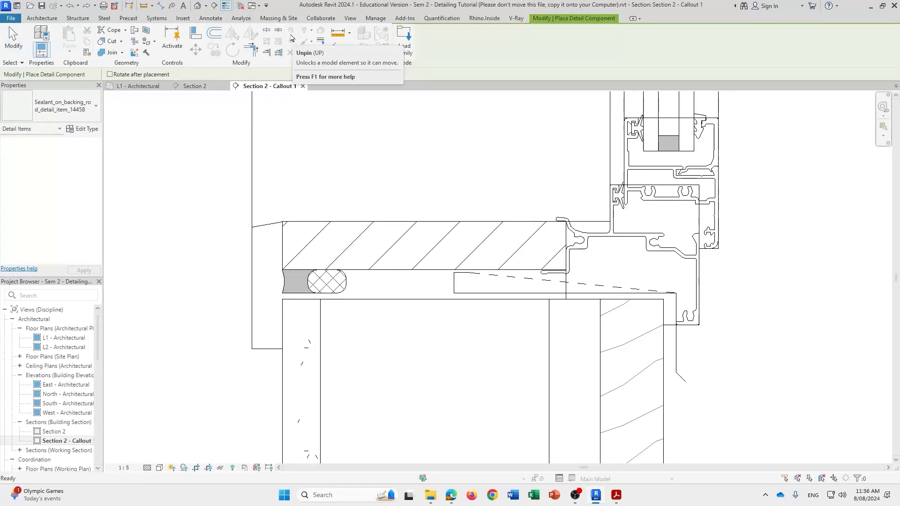
pyautogui.click(406, 37)
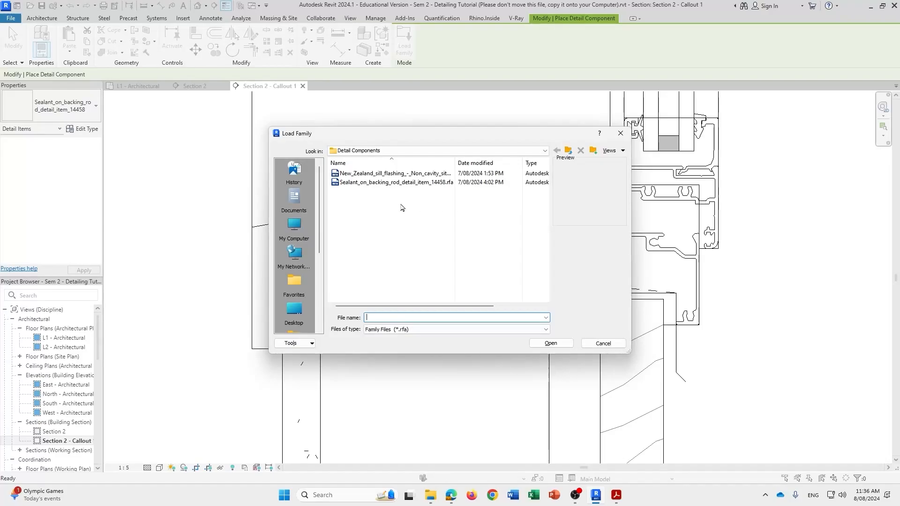
pyautogui.scroll(-3, 292, 220)
pyautogui.scroll(-2, 293, 220)
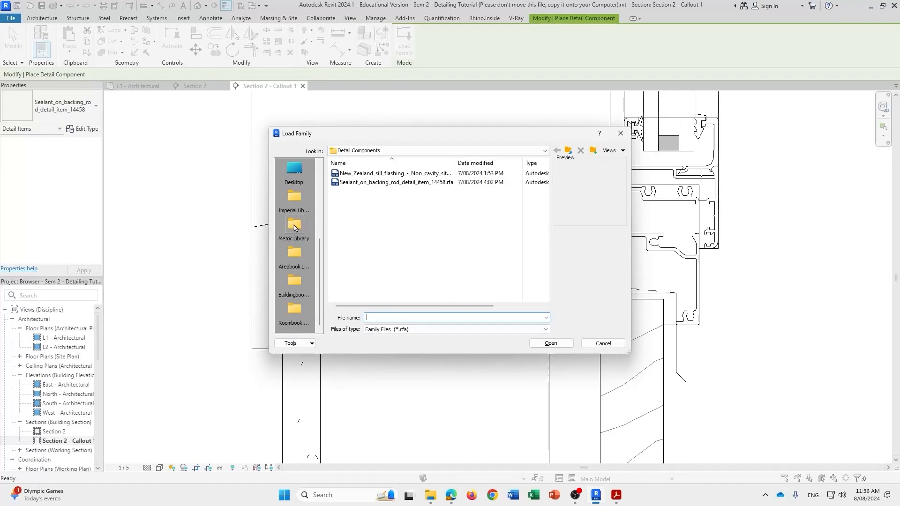
pyautogui.click(299, 205)
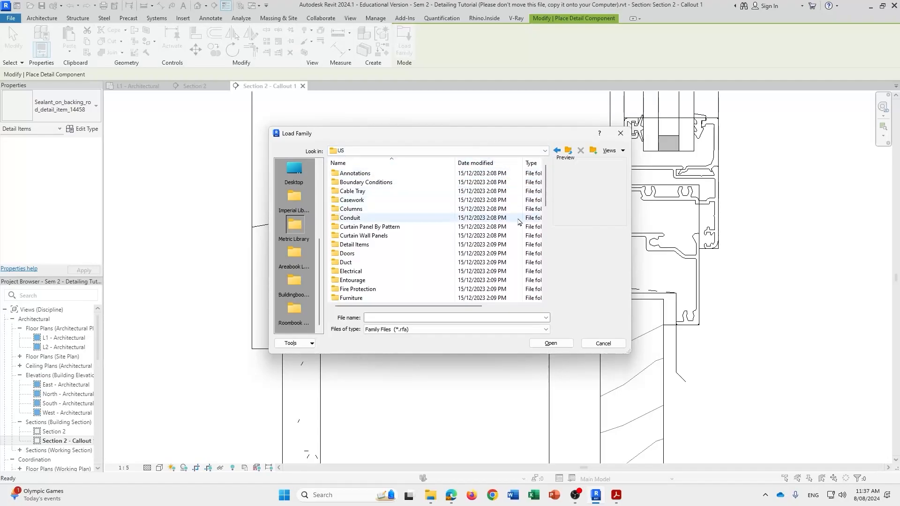
pyautogui.click(295, 227)
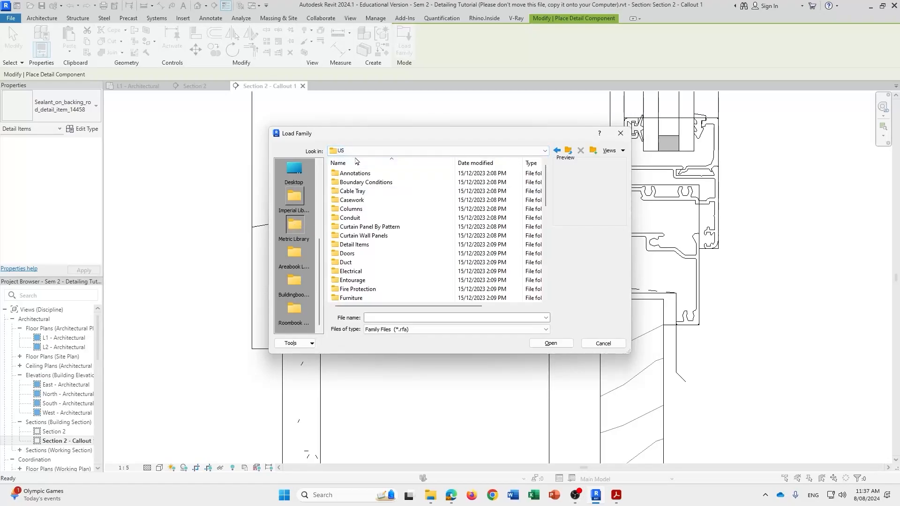
pyautogui.click(545, 151)
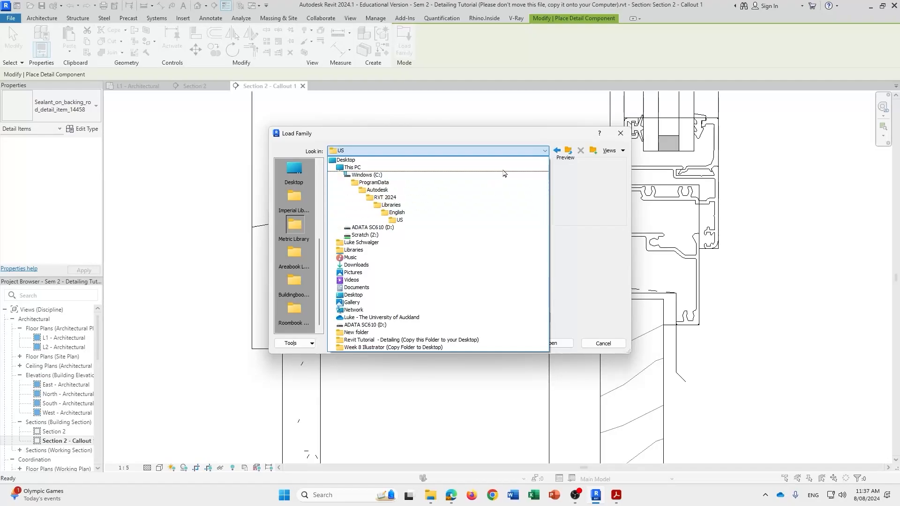
pyautogui.click(544, 151)
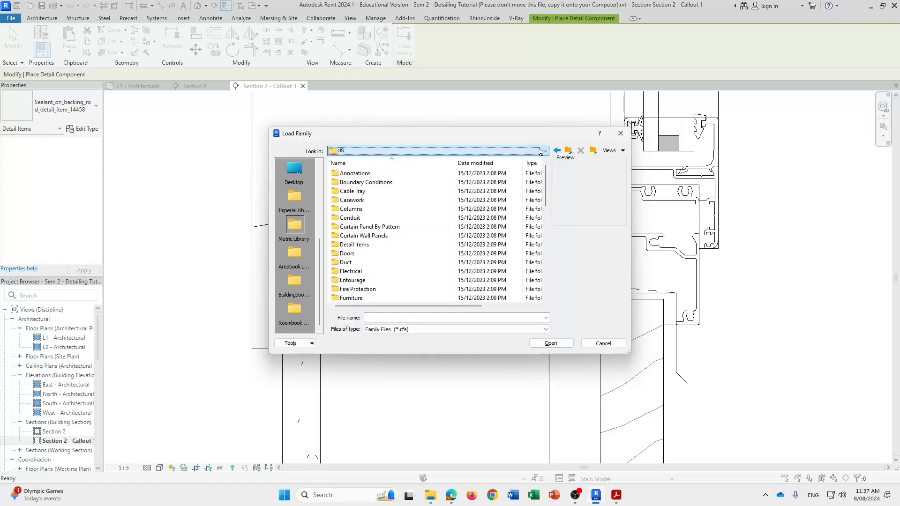
pyautogui.click(568, 151)
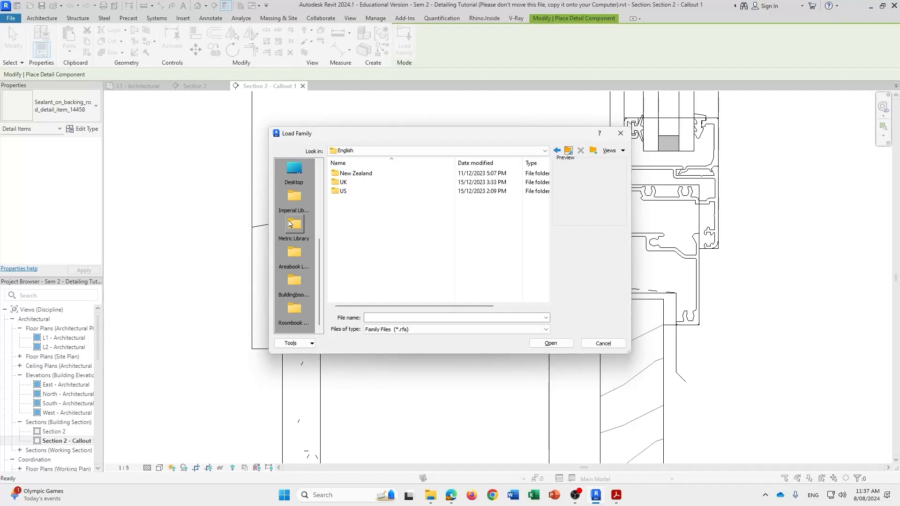
pyautogui.click(290, 225)
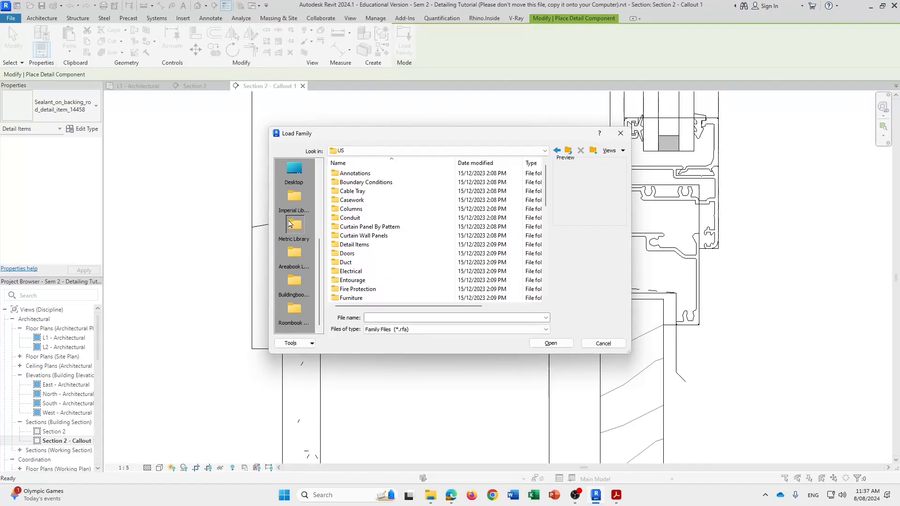
# Load Framing-Nogging (NZ).rfa from the New Zealand library's Detail Items, Components, 38 Timber folder for placement as a detail component.
pyautogui.click(569, 151)
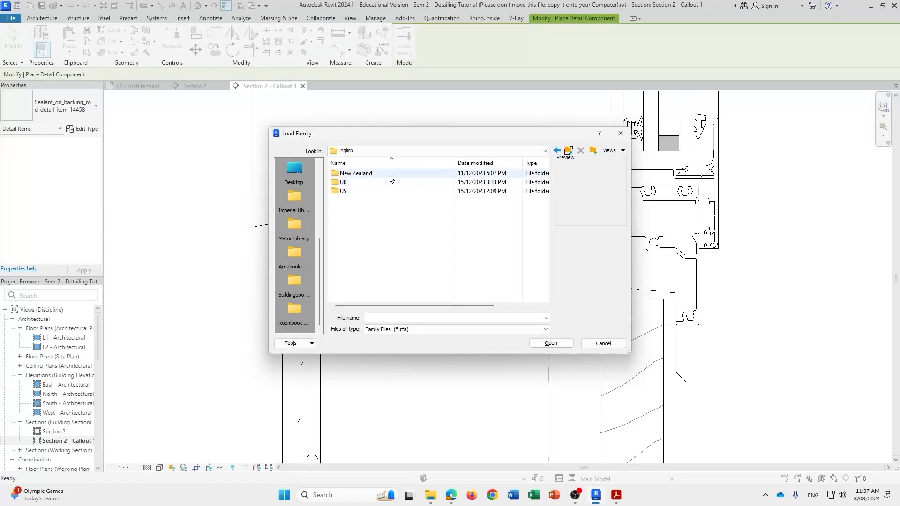
pyautogui.doubleClick(390, 174)
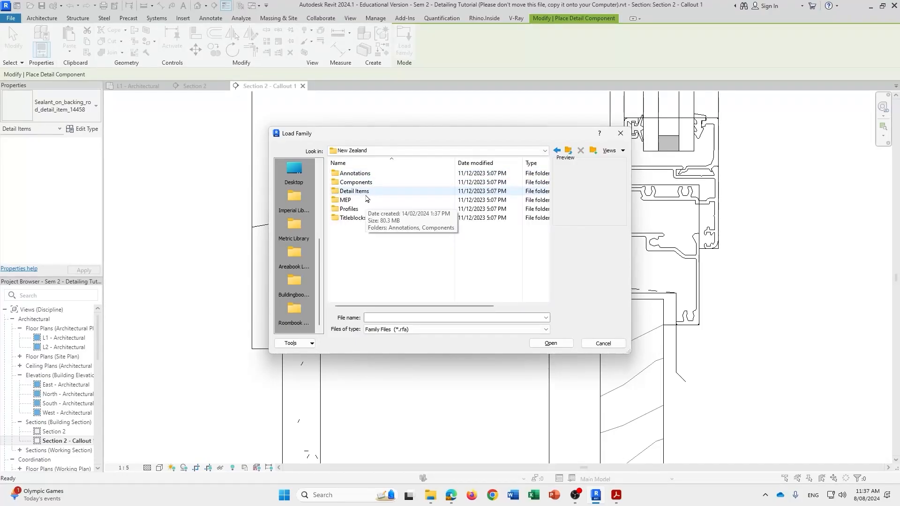
pyautogui.doubleClick(366, 193)
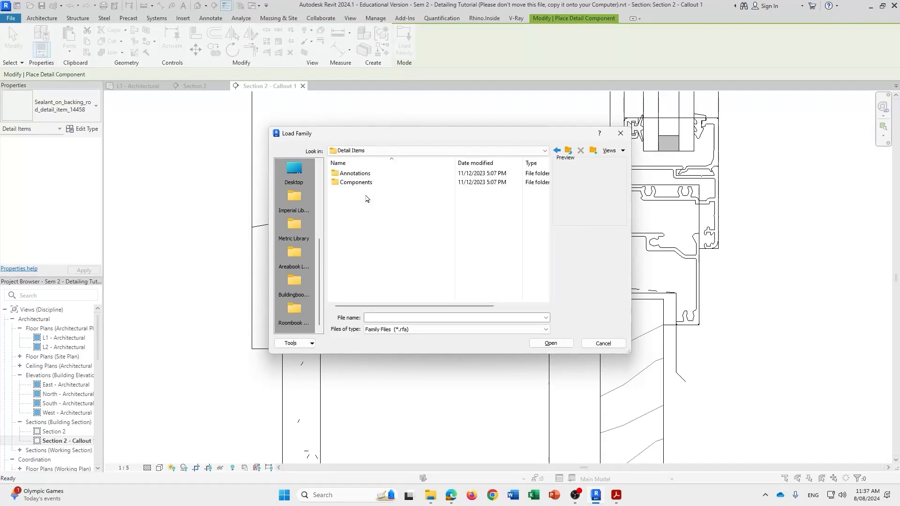
pyautogui.doubleClick(363, 184)
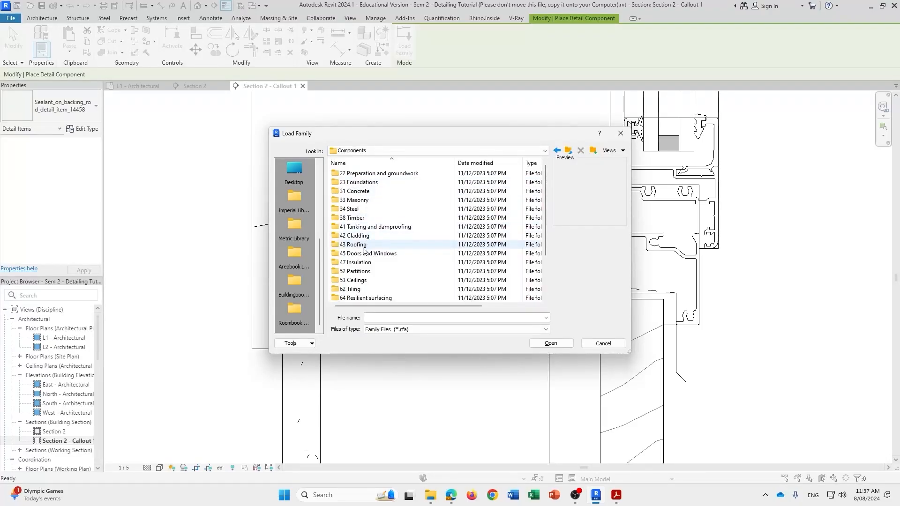
pyautogui.doubleClick(355, 219)
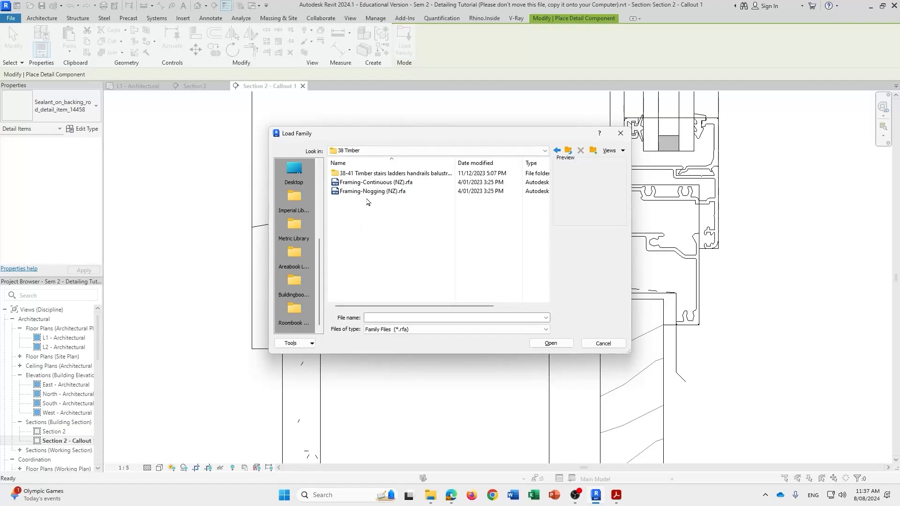
pyautogui.click(373, 191)
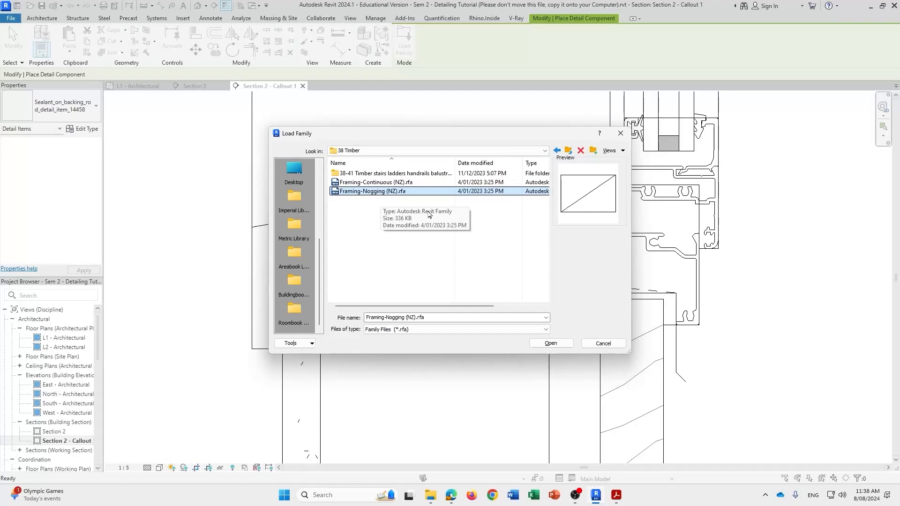
pyautogui.click(551, 344)
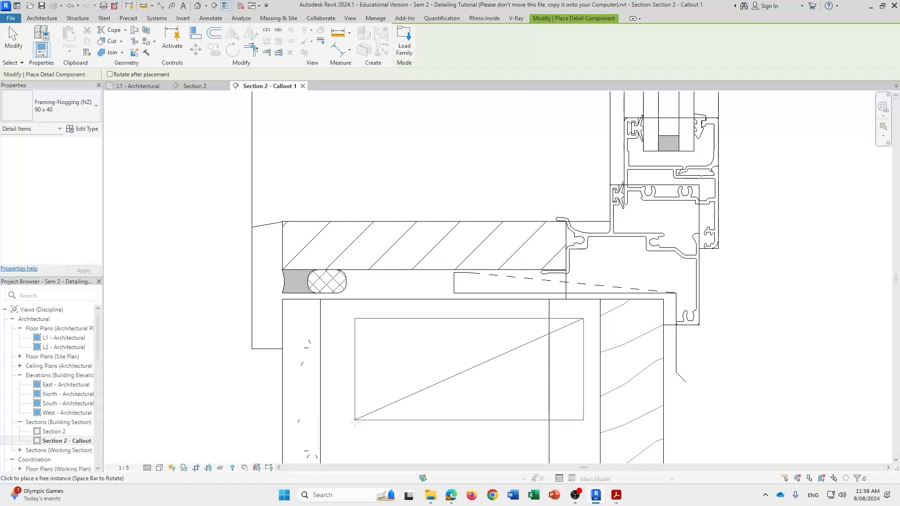
pyautogui.scroll(-1, 356, 424)
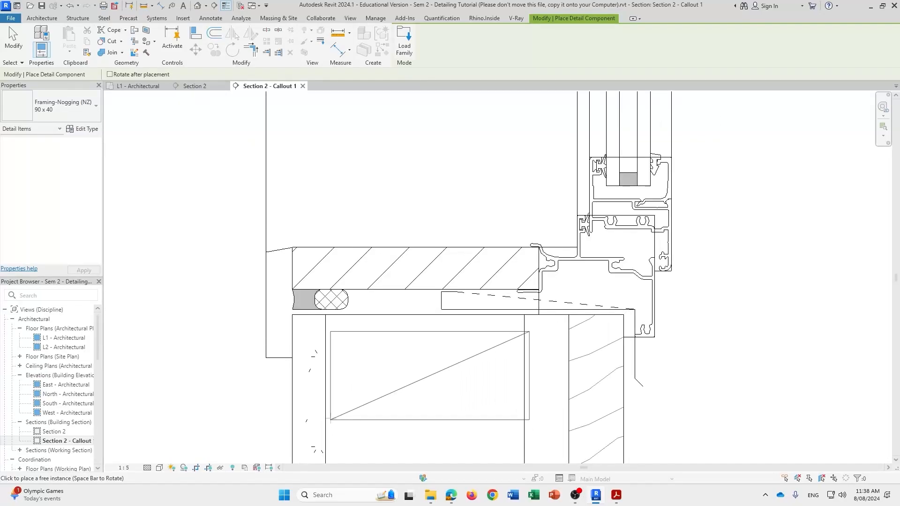
# Place a 90 x 40 Framing-Nogging (NZ) component in the wall below the window and duplicate its type as 10mm Packer.
pyautogui.click(331, 416)
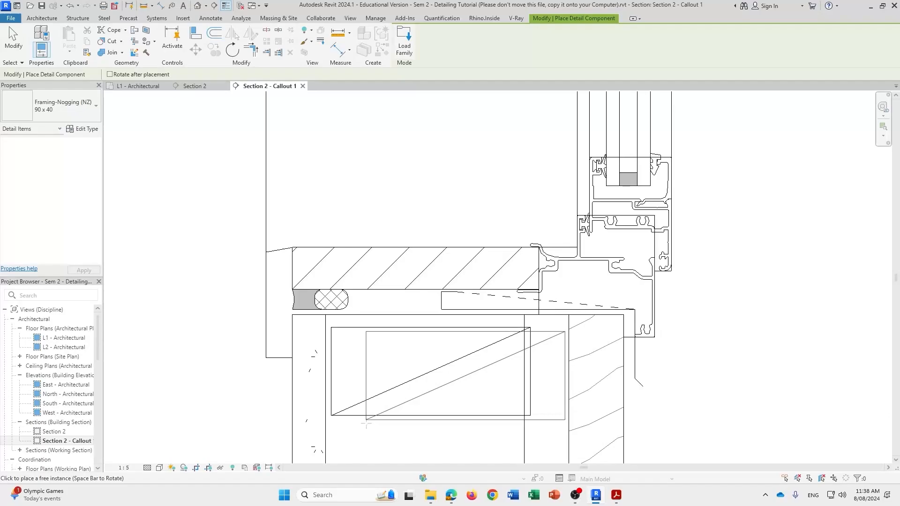
pyautogui.press('Escape')
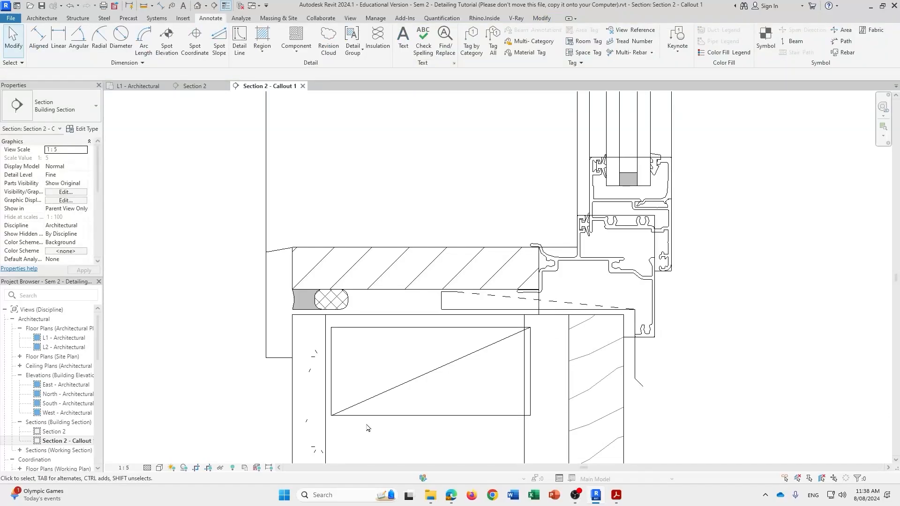
pyautogui.click(400, 414)
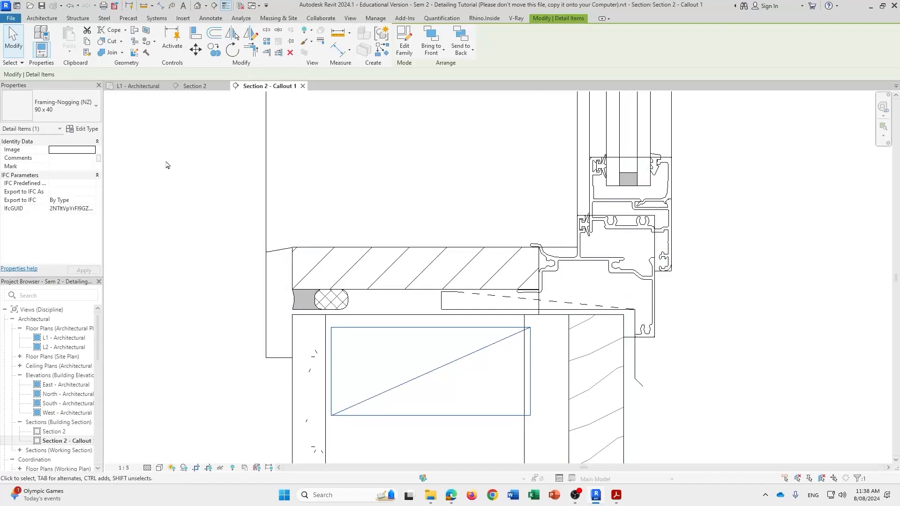
pyautogui.click(78, 129)
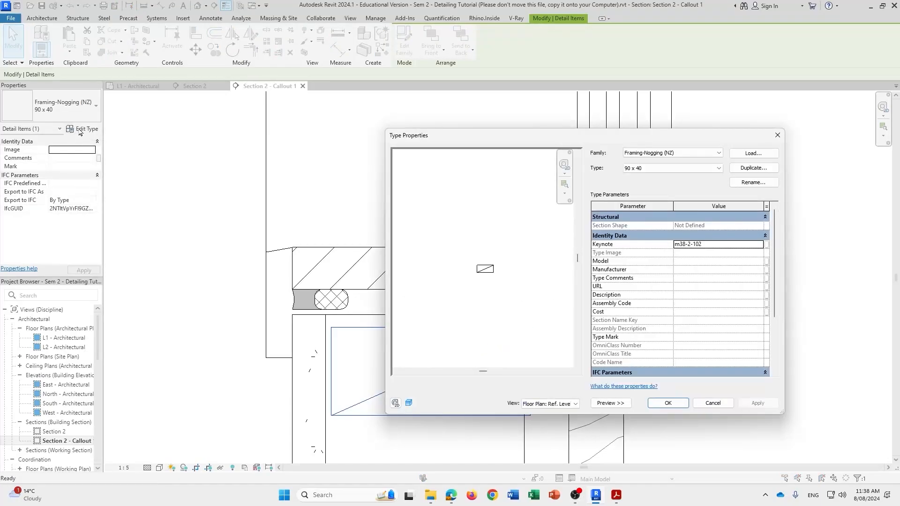
pyautogui.moveTo(695, 142); pyautogui.dragTo(585, 131)
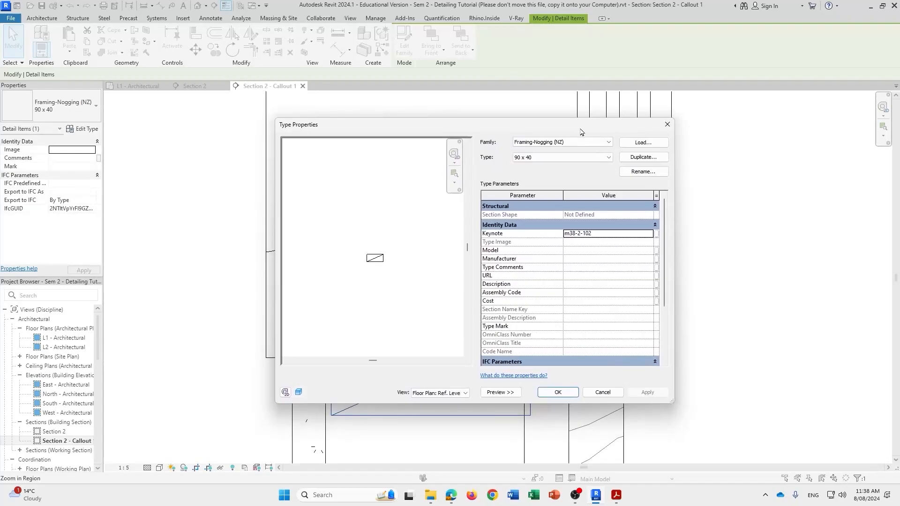
pyautogui.click(649, 158)
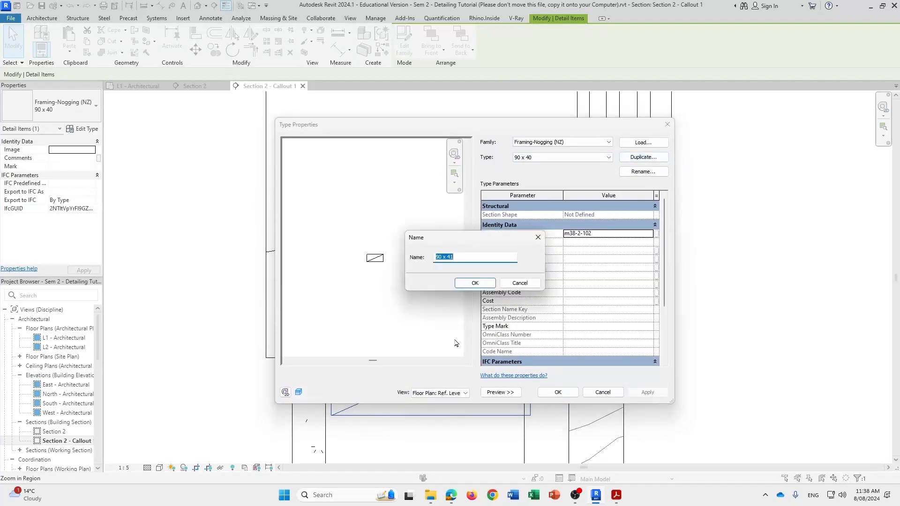
pyautogui.click(473, 257)
pyautogui.moveTo(473, 257); pyautogui.dragTo(330, 261)
pyautogui.write('10mm Packer')
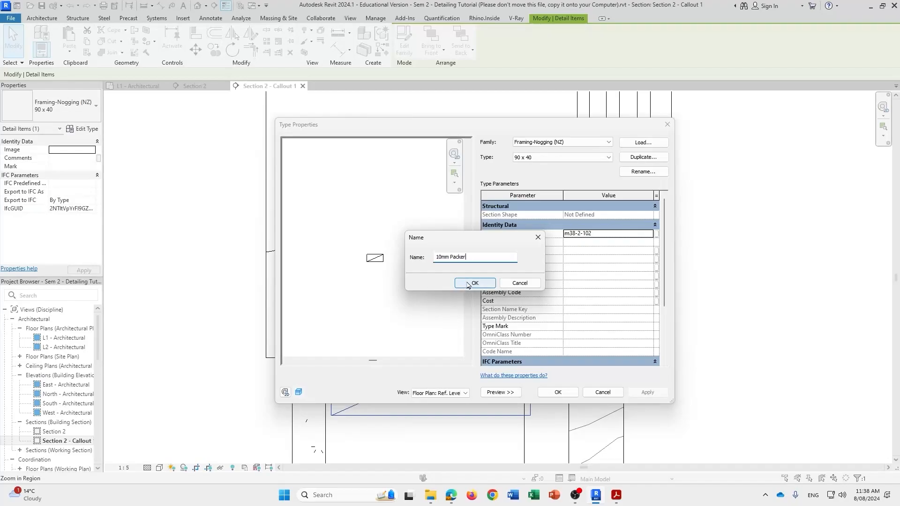
pyautogui.click(468, 284)
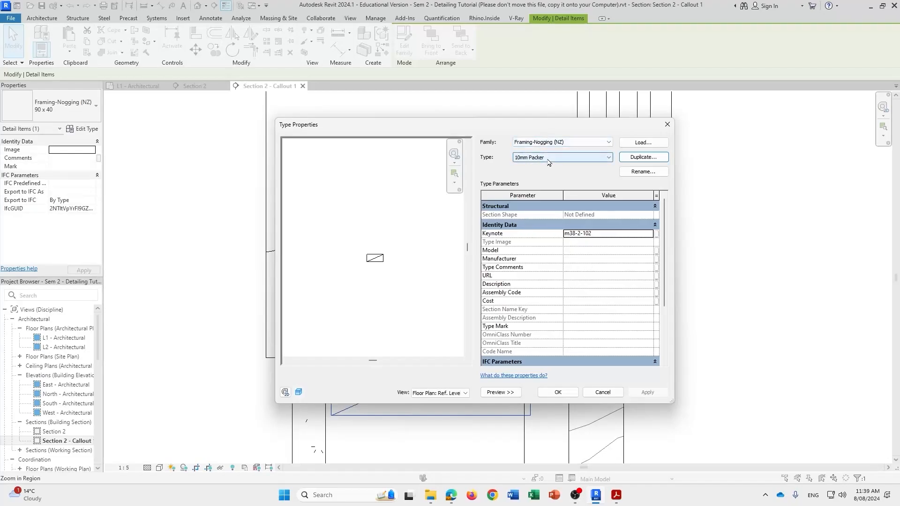
# Set the 10mm Packer type's thickness to 10 mm and its width to 50 mm.
pyautogui.scroll(-3, 581, 253)
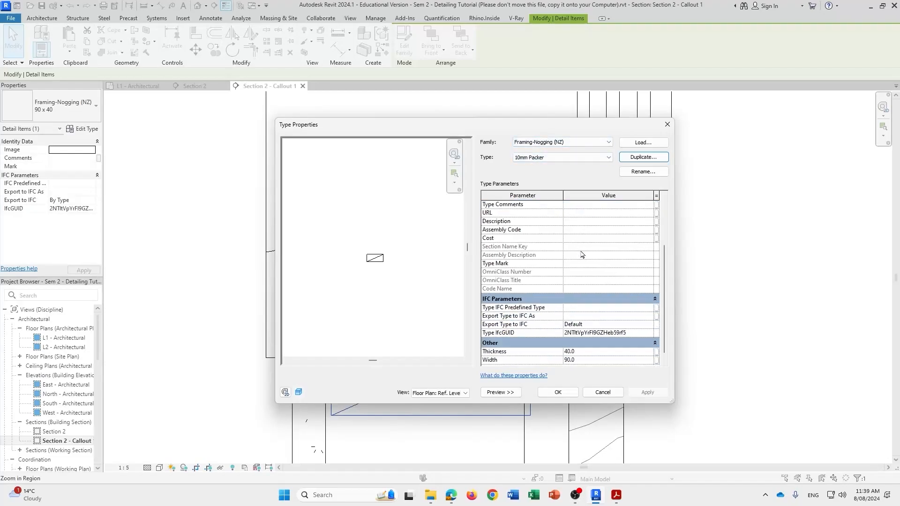
pyautogui.click(579, 343)
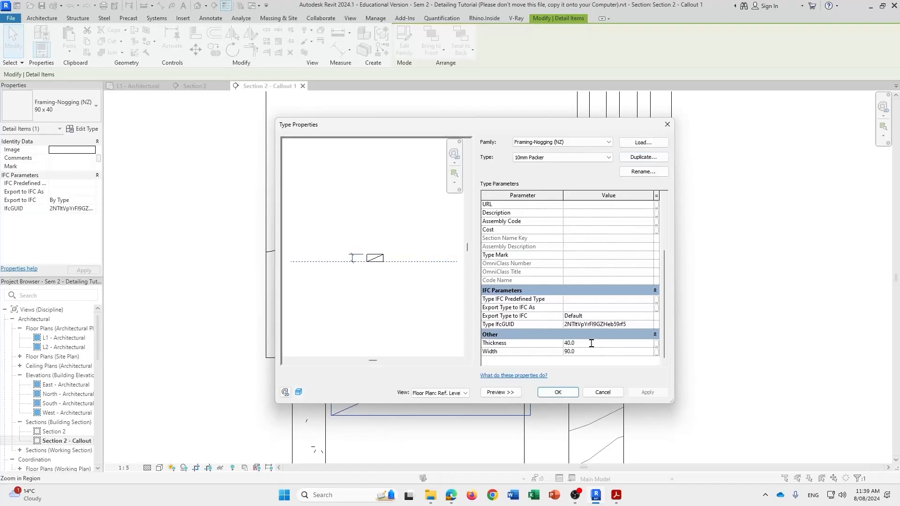
pyautogui.write('10')
pyautogui.click(579, 352)
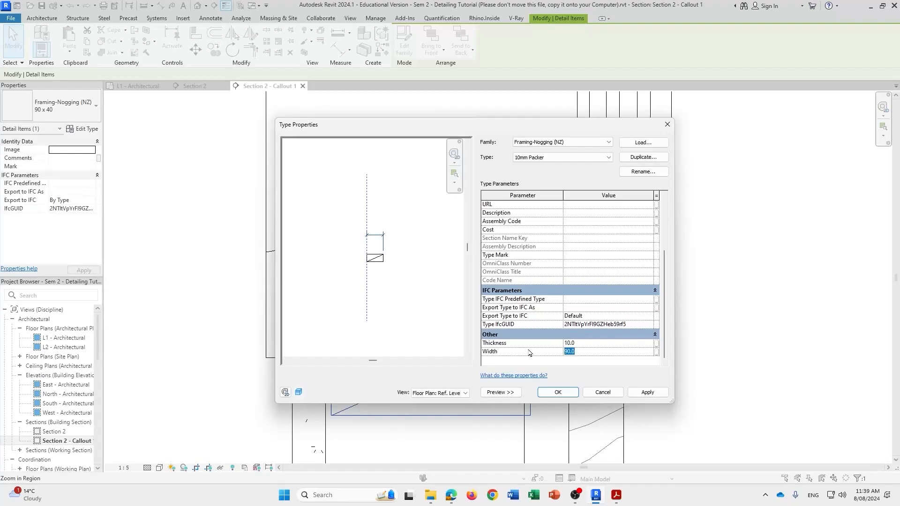
pyautogui.write('4')
pyautogui.write('0')
pyautogui.click(655, 393)
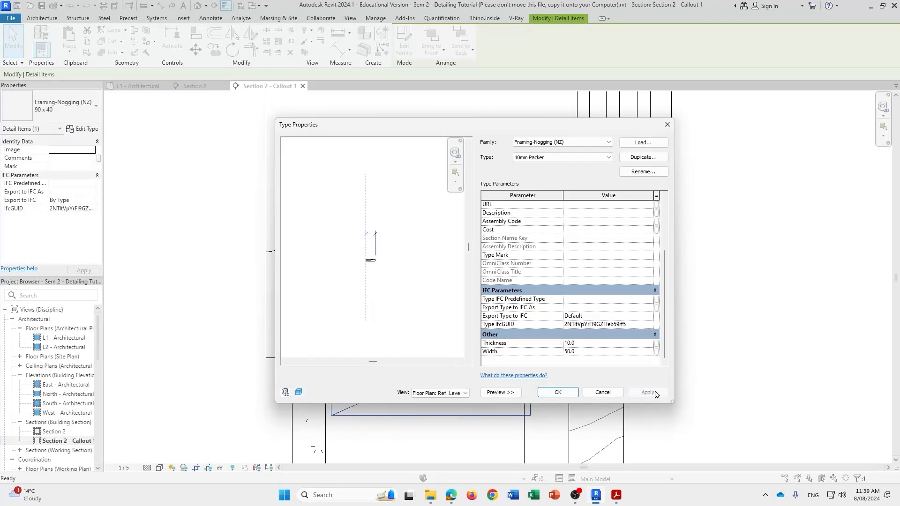
pyautogui.click(568, 393)
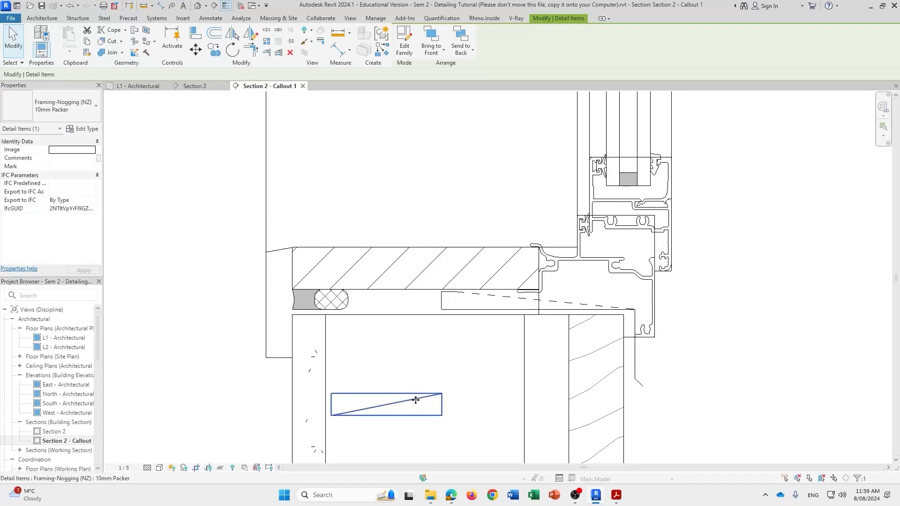
# Move the packer up close to the sill and shorten the sill flashing's inner end toward the window.
pyautogui.moveTo(417, 398); pyautogui.dragTo(434, 336)
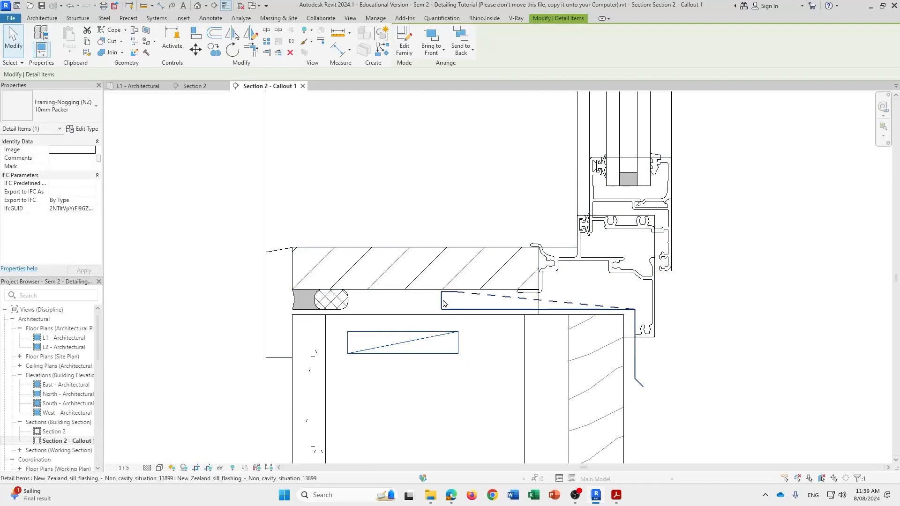
pyautogui.click(451, 333)
pyautogui.moveTo(445, 339); pyautogui.dragTo(483, 338)
pyautogui.click(435, 375)
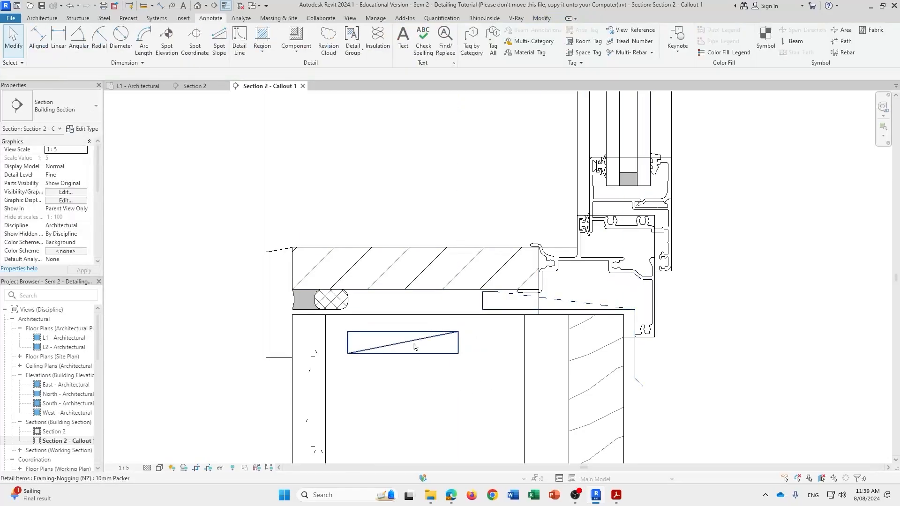
# Move the packer into the gap between the backing rod and the flashing, aligning its upper edge with the underside of the hatched window reveal.
pyautogui.click(411, 350)
pyautogui.moveTo(412, 349); pyautogui.dragTo(422, 305)
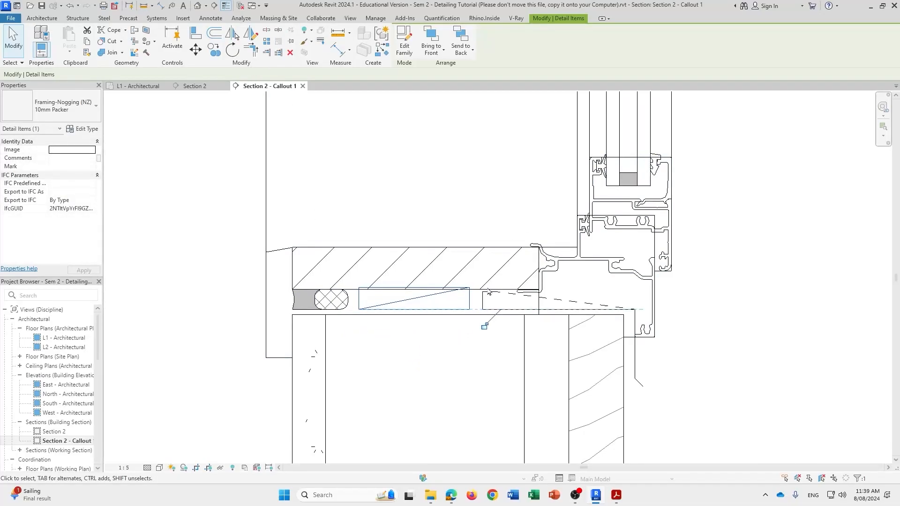
pyautogui.click(196, 48)
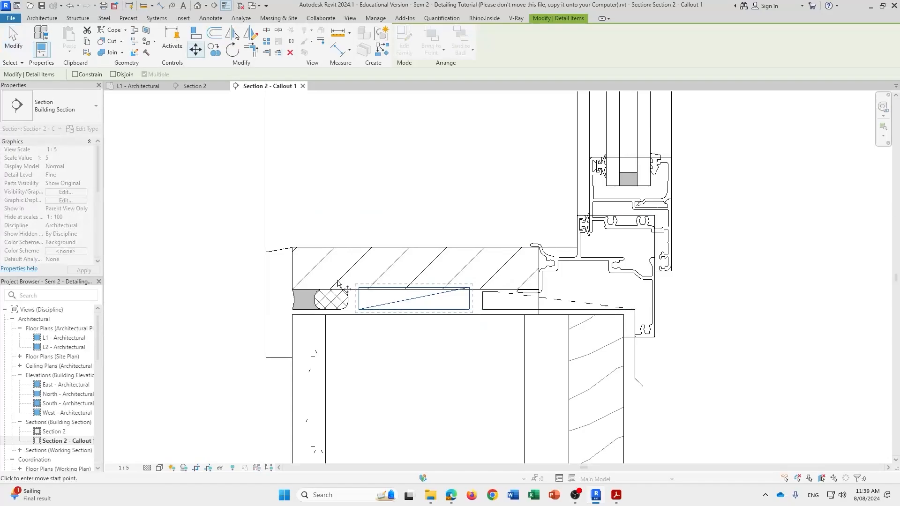
pyautogui.scroll(5, 358, 289)
pyautogui.click(367, 288)
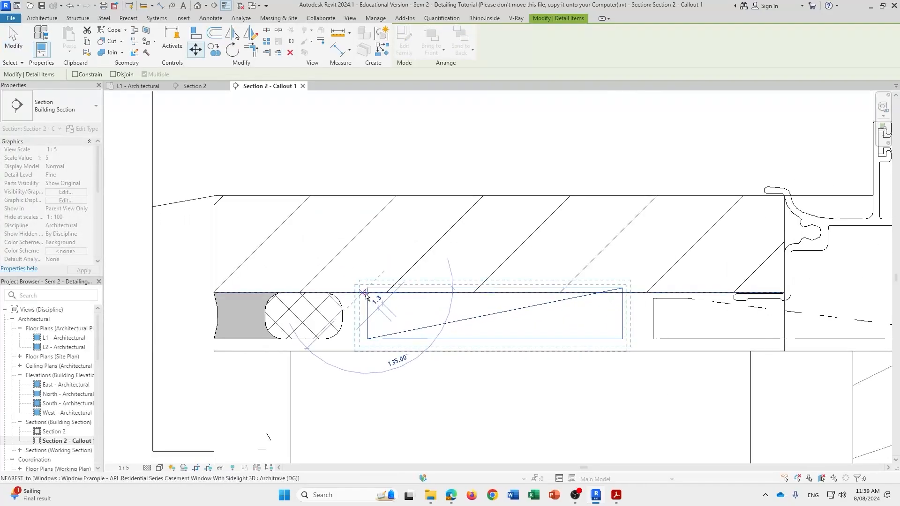
pyautogui.click(367, 293)
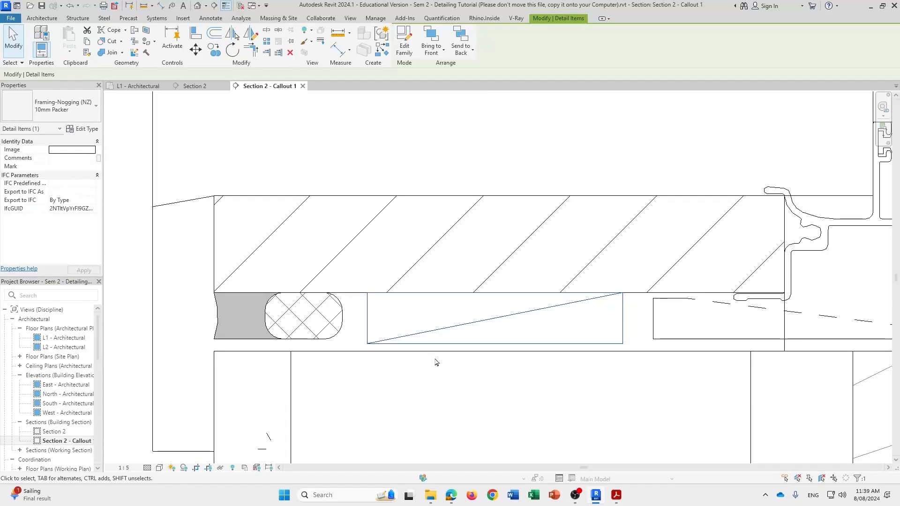
# Set the width of the 10mm Packer type to 40 mm.
pyautogui.scroll(-2, 435, 362)
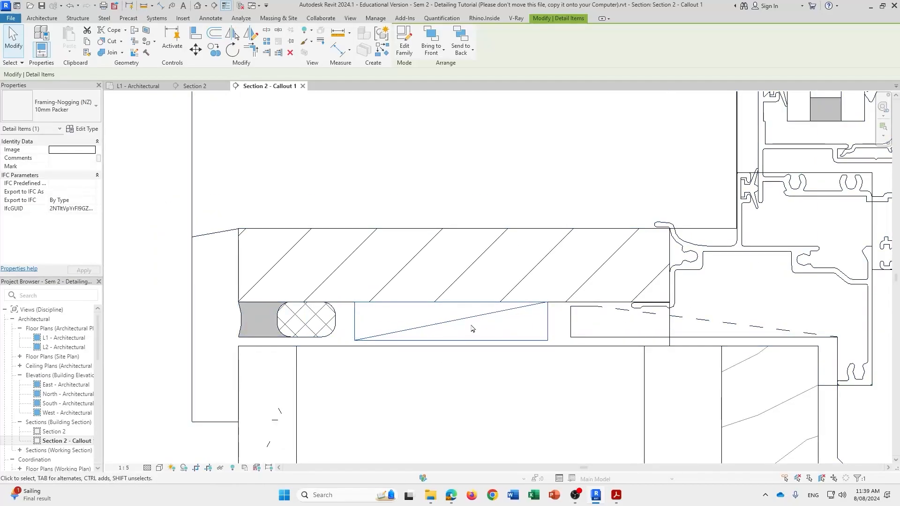
pyautogui.scroll(-2, 368, 330)
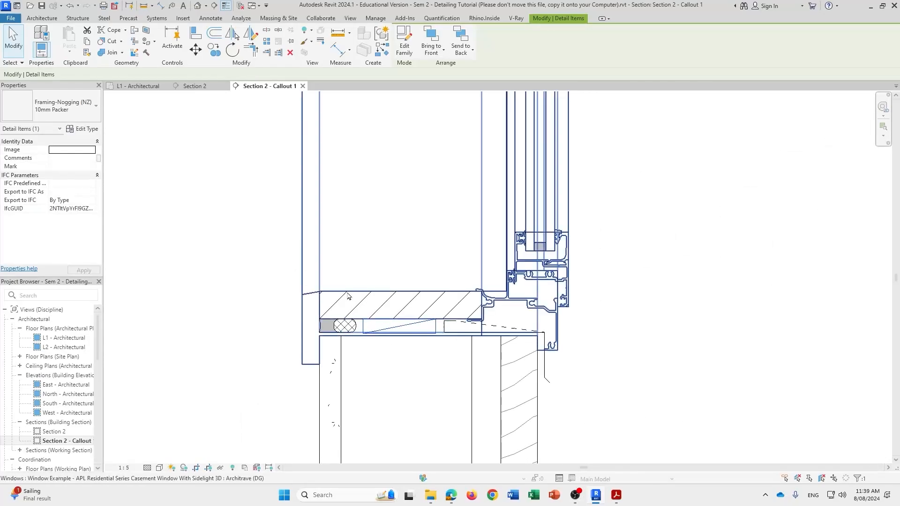
pyautogui.click(82, 128)
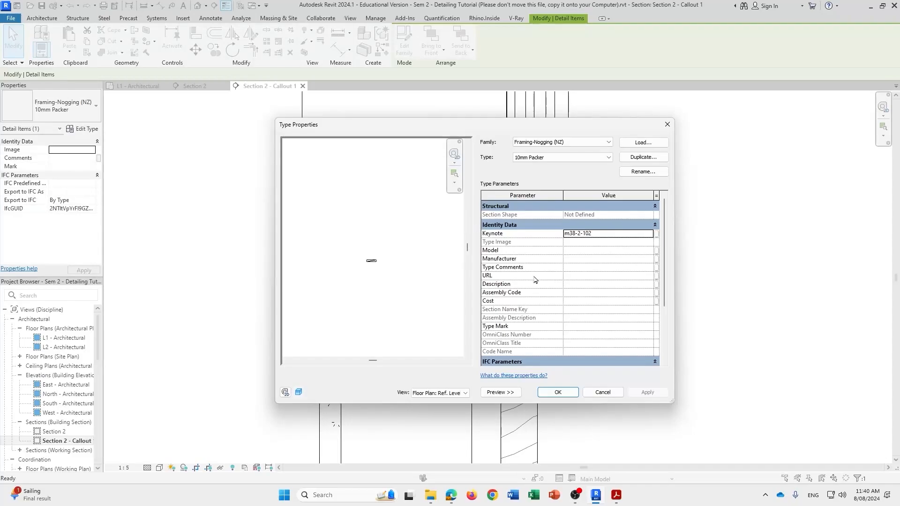
pyautogui.scroll(-3, 536, 280)
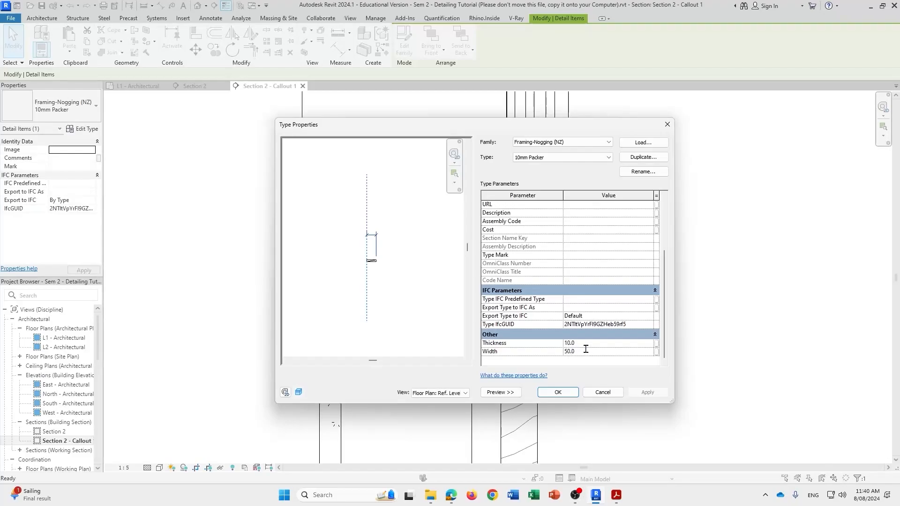
pyautogui.click(585, 351)
pyautogui.write('40')
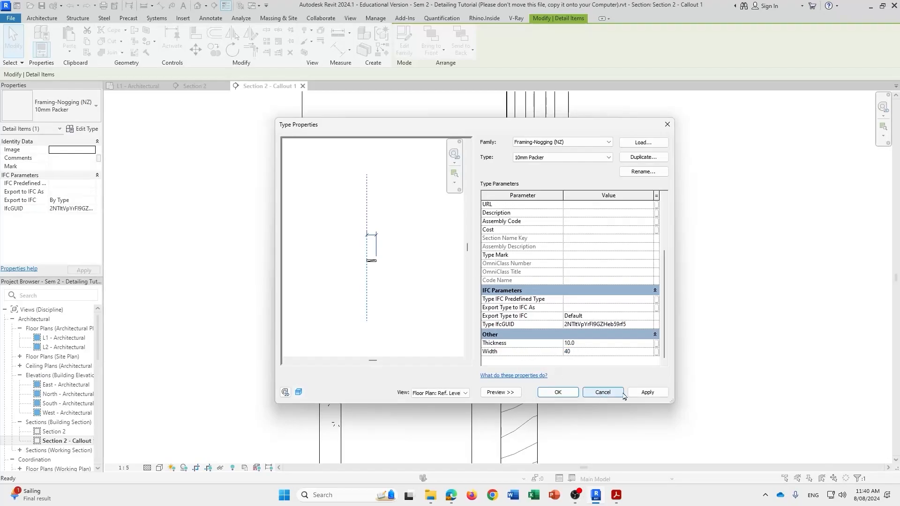
pyautogui.click(647, 393)
pyautogui.click(558, 393)
# Load the Framing-Continuous (NZ) detail component family from the 38 Timber folder.
pyautogui.scroll(5, 355, 353)
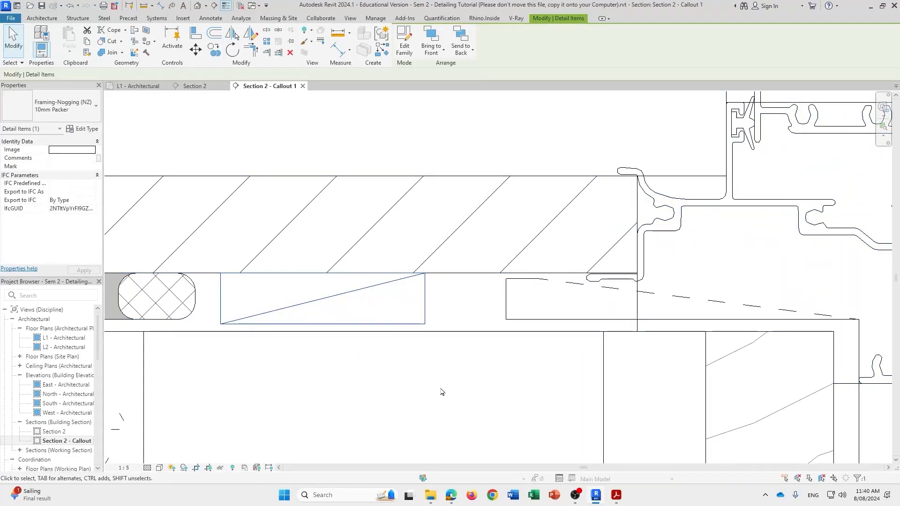
pyautogui.scroll(-3, 414, 355)
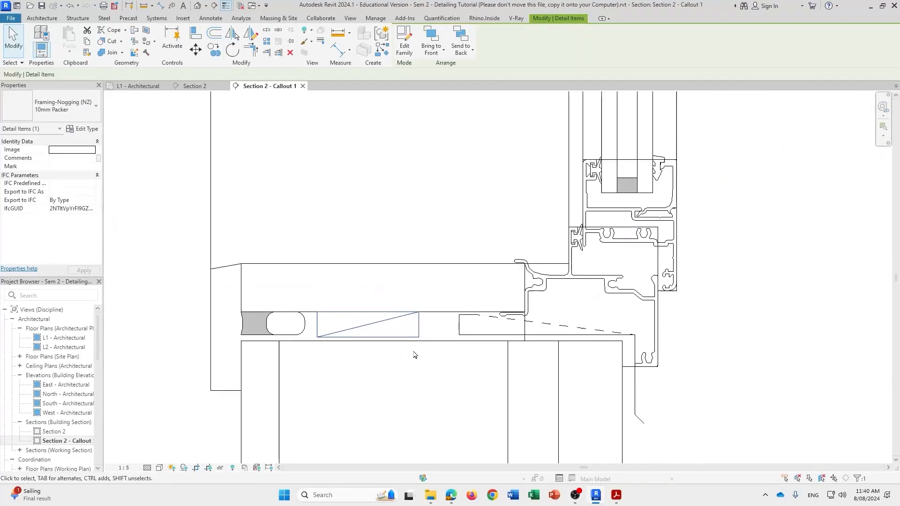
pyautogui.scroll(-2, 414, 355)
pyautogui.moveTo(414, 355); pyautogui.dragTo(453, 348, button='middle')
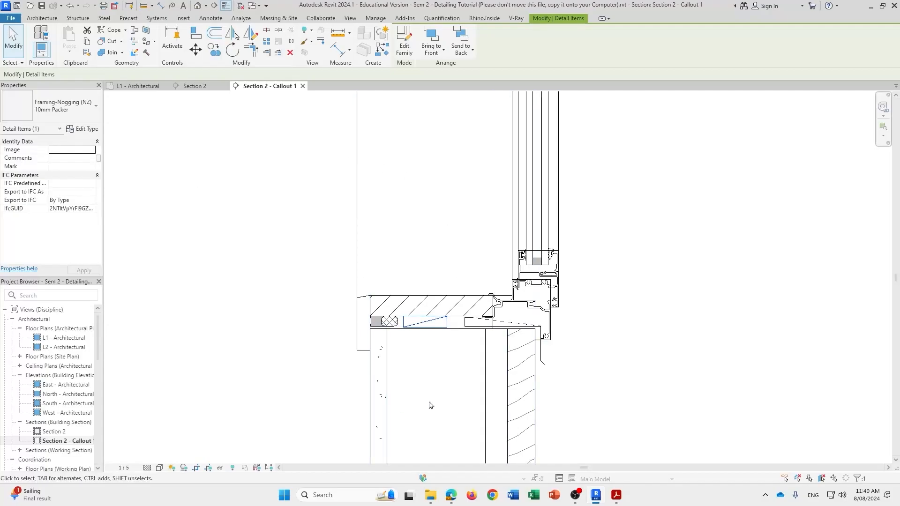
pyautogui.scroll(-2, 430, 406)
pyautogui.moveTo(426, 392); pyautogui.dragTo(394, 301, button='middle')
pyautogui.scroll(4, 292, 305)
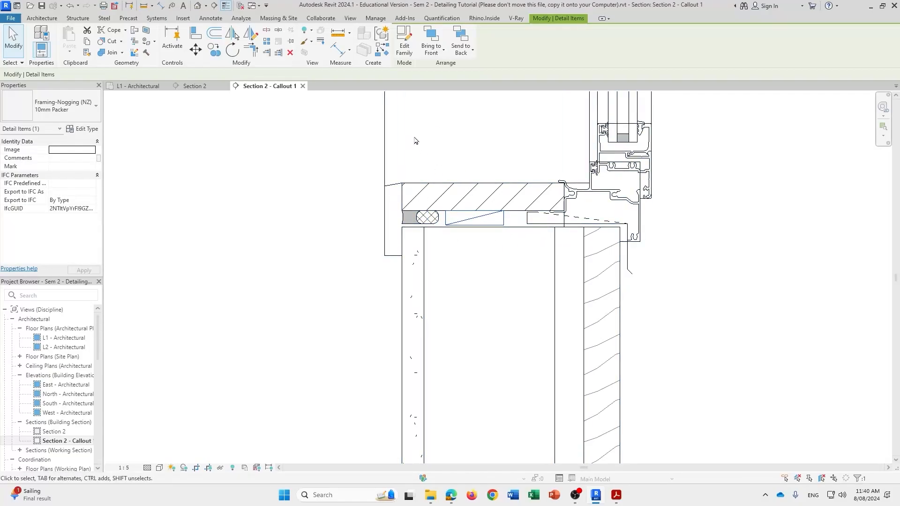
pyautogui.click(210, 18)
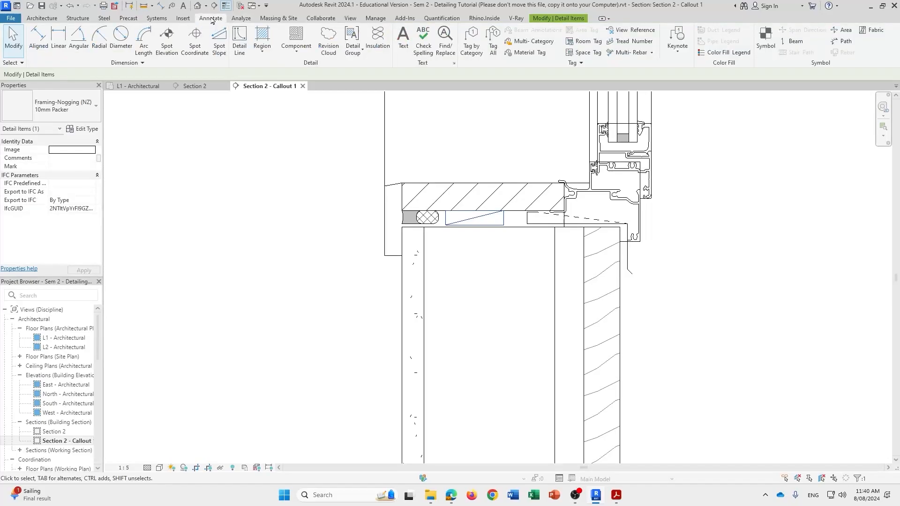
pyautogui.click(299, 35)
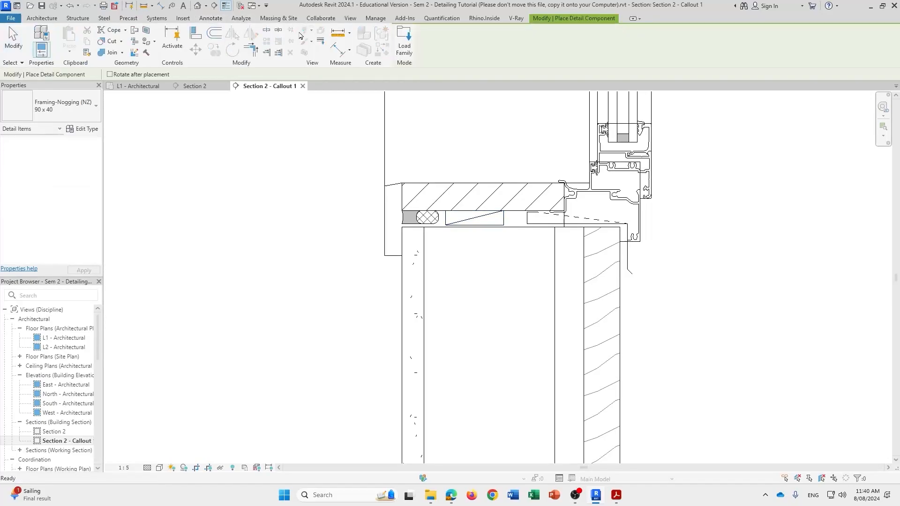
pyautogui.click(405, 40)
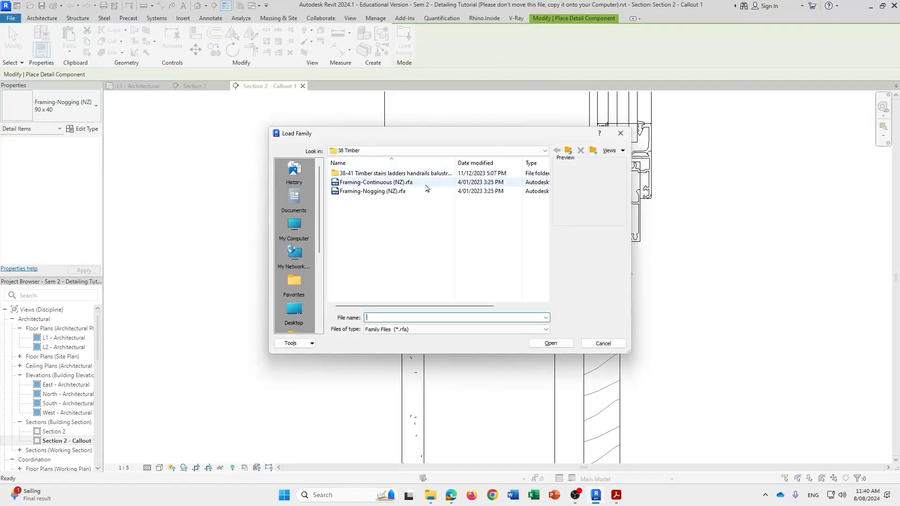
pyautogui.click(392, 184)
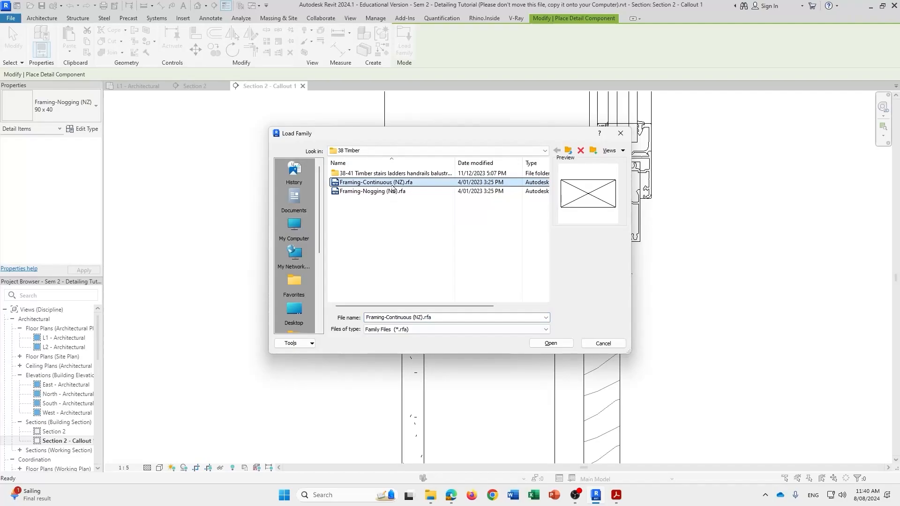
pyautogui.click(554, 345)
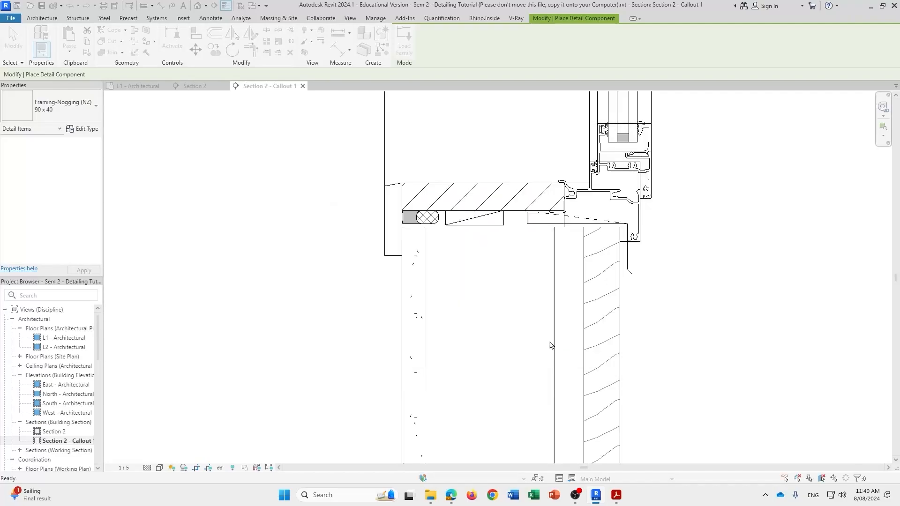
# Place a 94 x 47 Framing-Continuous (NZ) member against the wall lining below the sill and select it.
pyautogui.click(424, 317)
pyautogui.press('Escape')
pyautogui.press('Escape')
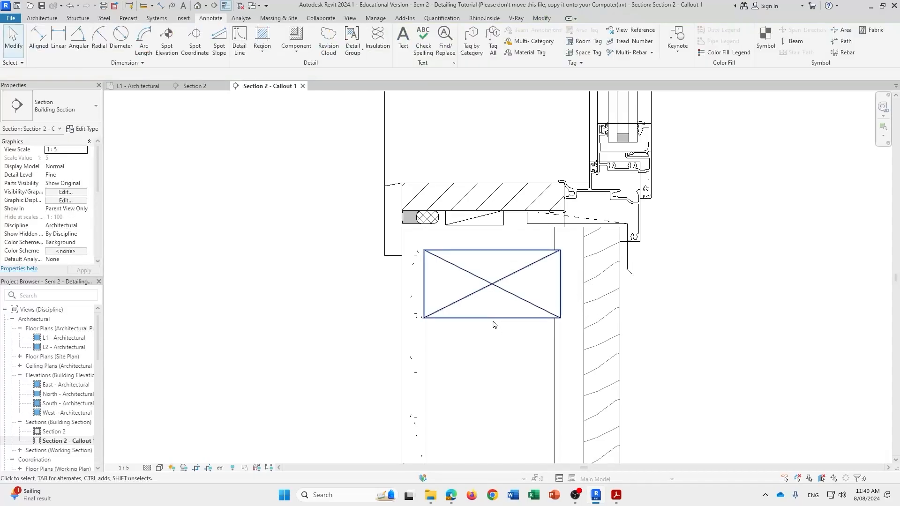
pyautogui.click(492, 319)
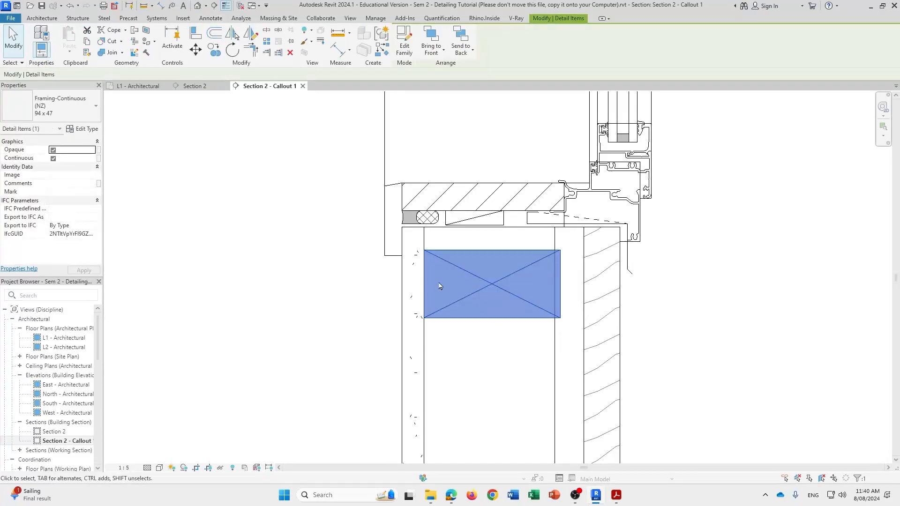
# Change the selected framing member below the sill to the Framing-Continuous (NZ) 90 x 45 type.
pyautogui.click(64, 107)
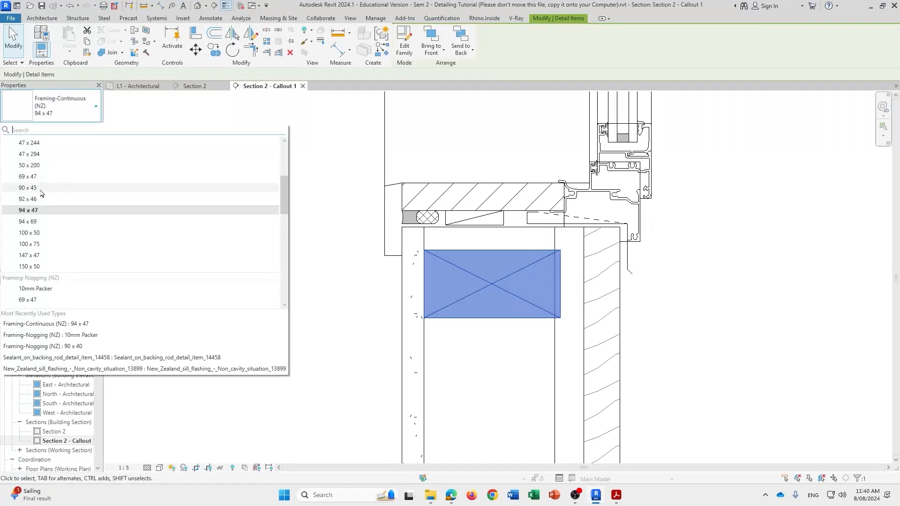
pyautogui.click(471, 284)
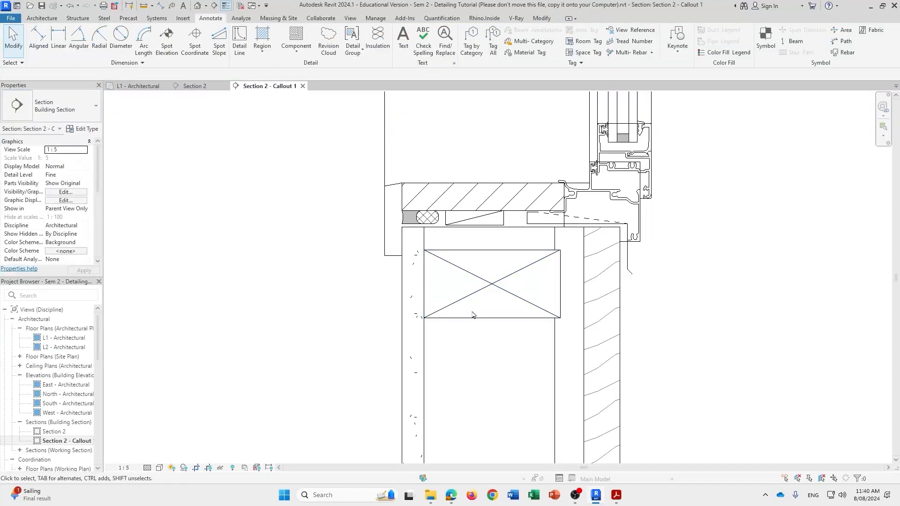
pyautogui.click(472, 314)
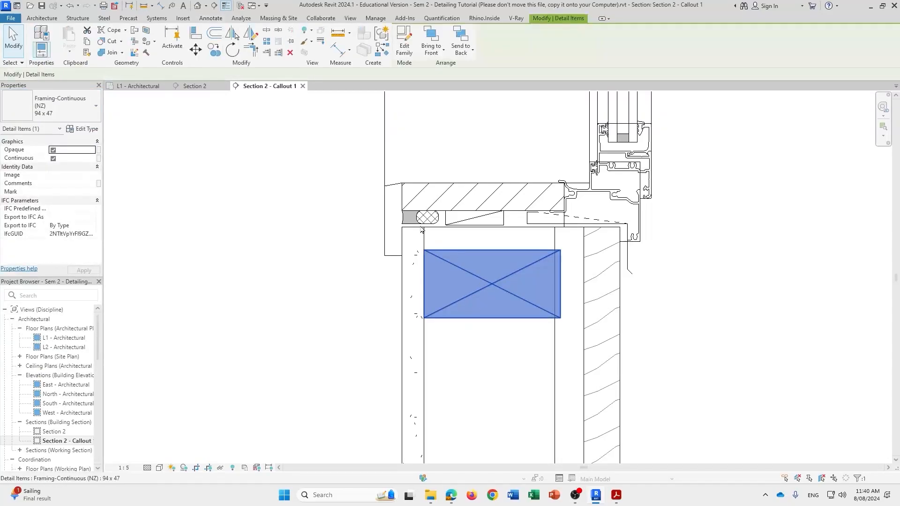
pyautogui.click(96, 107)
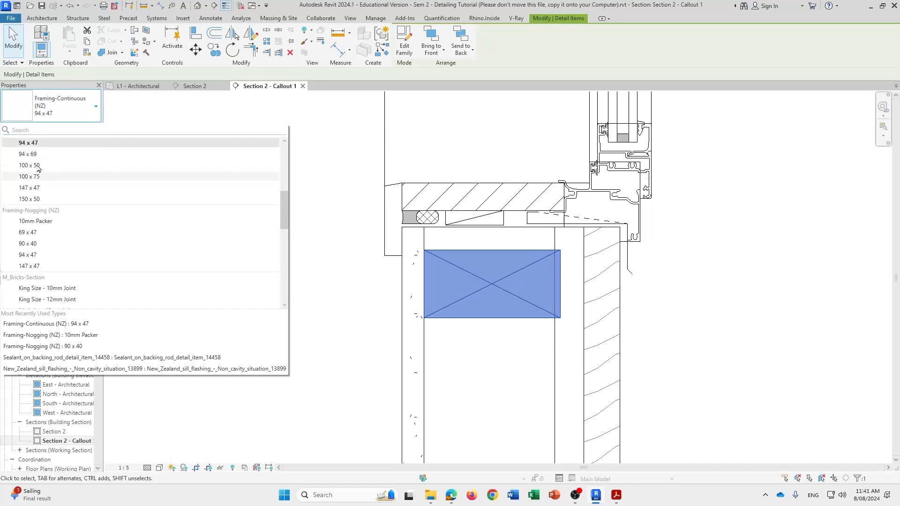
pyautogui.scroll(3, 66, 201)
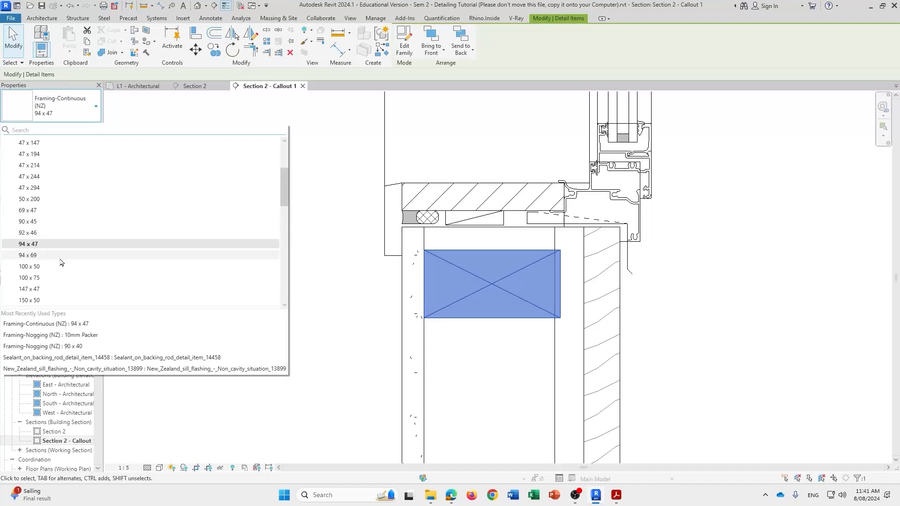
pyautogui.click(34, 223)
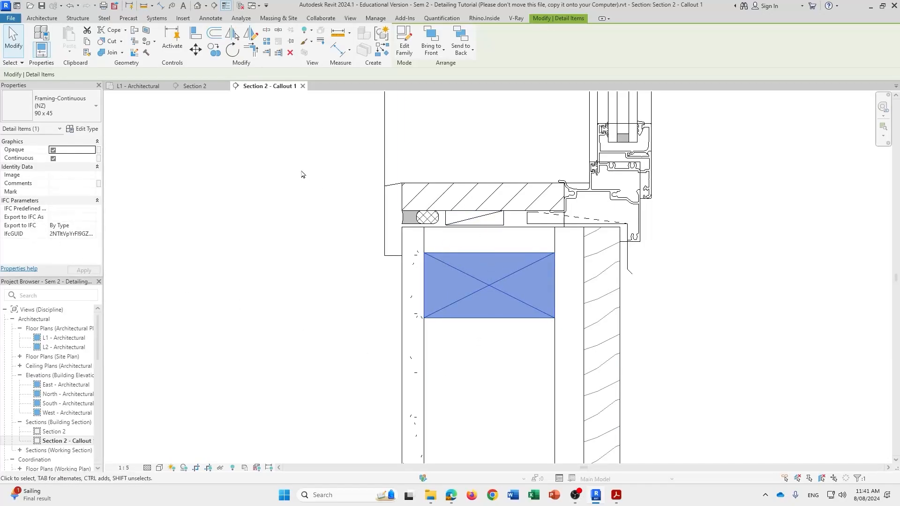
# Move the 90 x 45 framing member up from its upper inner corner to the top of the wall, against the lining.
pyautogui.click(196, 49)
pyautogui.scroll(2, 436, 263)
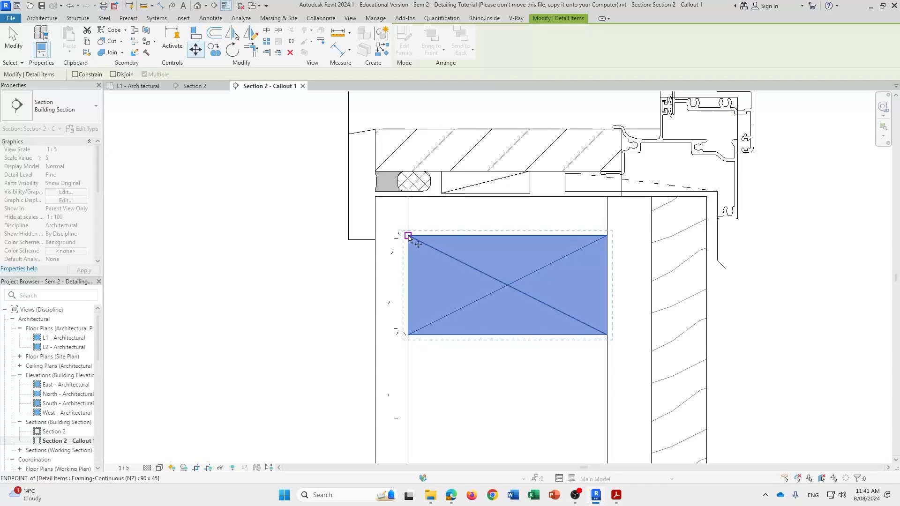
pyautogui.click(408, 236)
pyautogui.scroll(2, 409, 199)
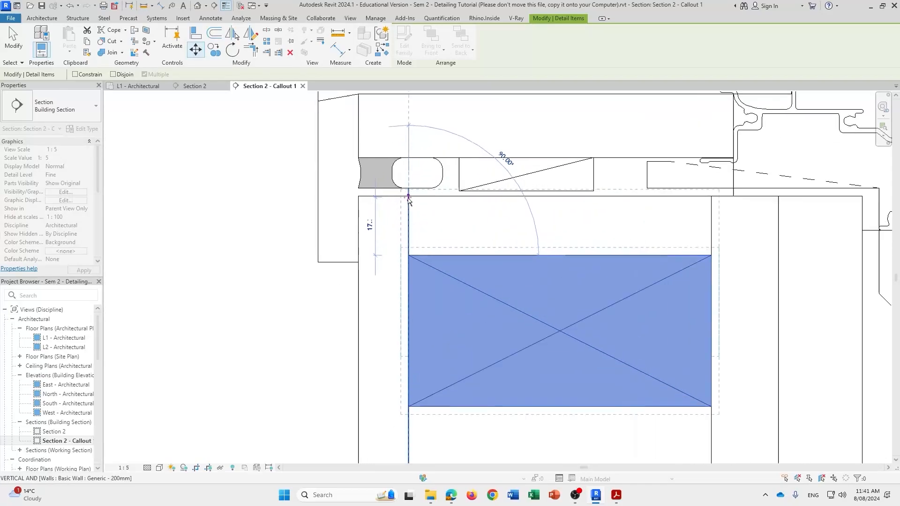
pyautogui.scroll(2, 408, 199)
pyautogui.click(412, 195)
pyautogui.scroll(-2, 438, 253)
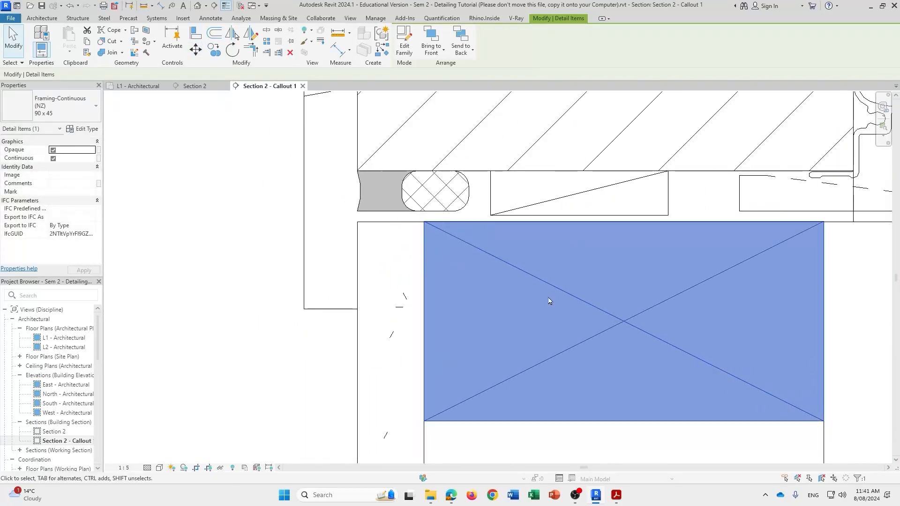
pyautogui.press('Escape')
# Nudge the 90 x 45 framing member slightly out of place and return it flush with the wall top and lining.
pyautogui.scroll(-6, 562, 357)
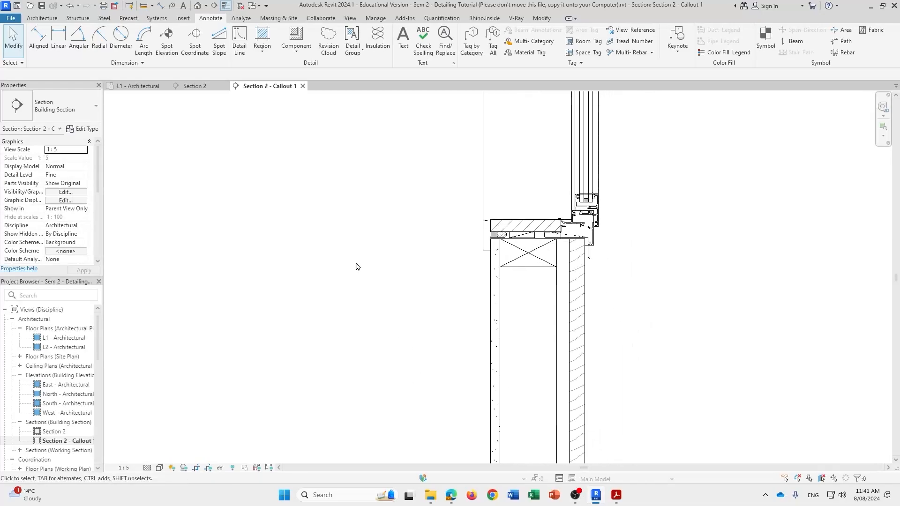
pyautogui.scroll(-2, 357, 267)
pyautogui.moveTo(386, 277); pyautogui.dragTo(382, 333, button='middle')
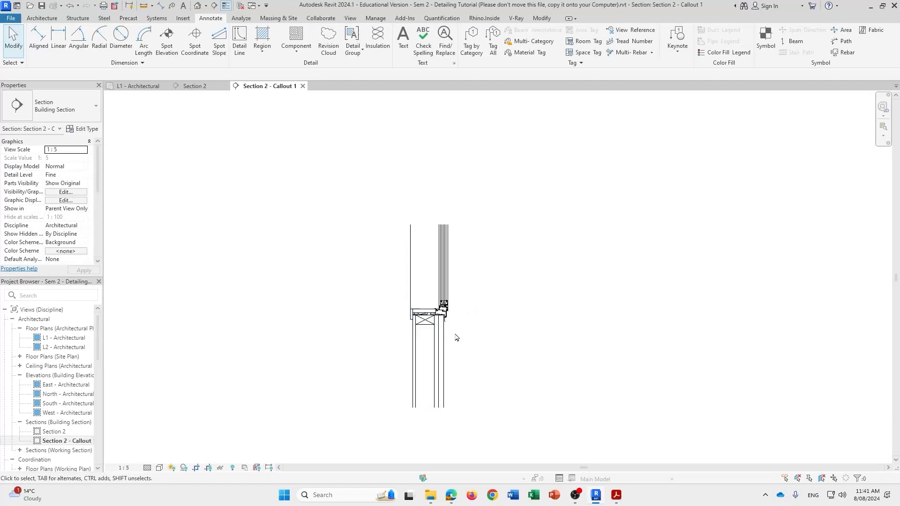
pyautogui.scroll(7, 449, 315)
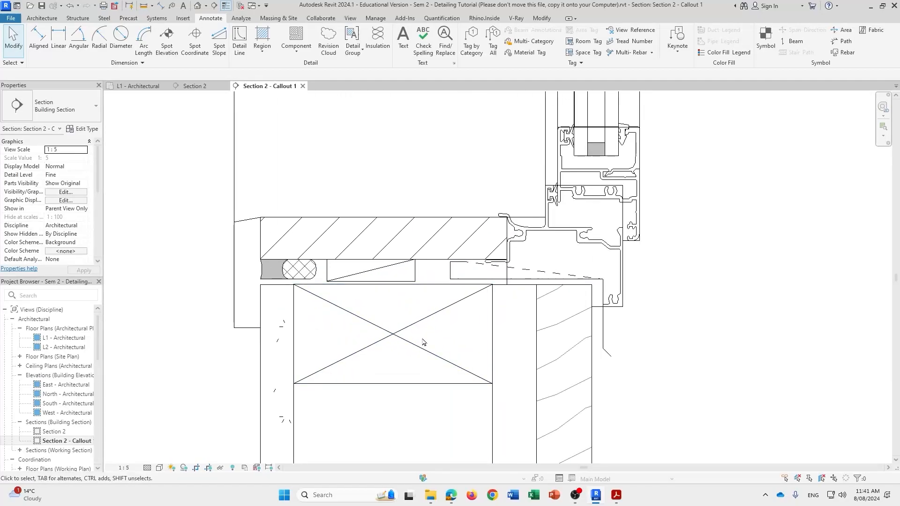
pyautogui.click(409, 382)
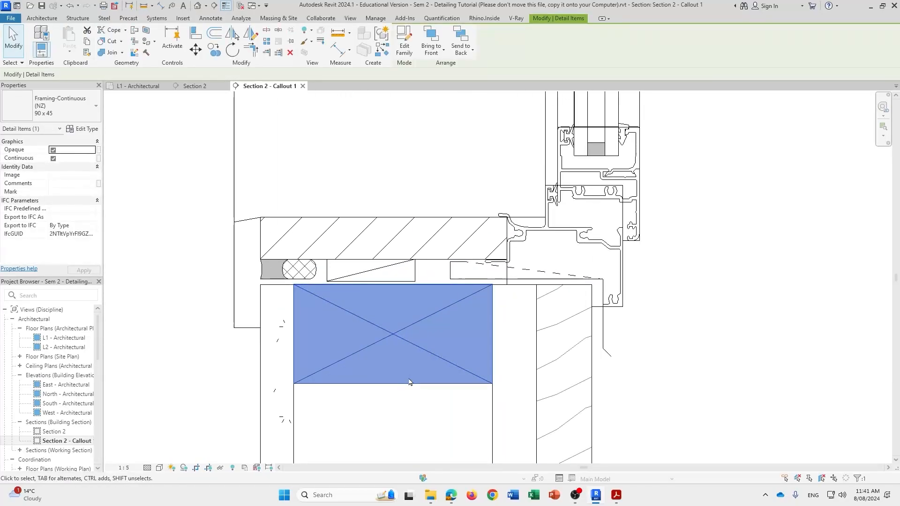
pyautogui.press('Down')
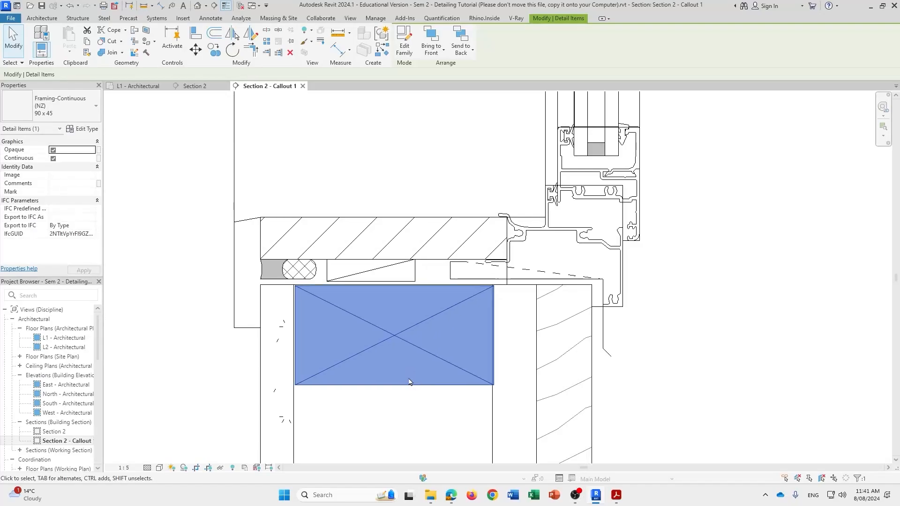
pyautogui.scroll(6, 417, 300)
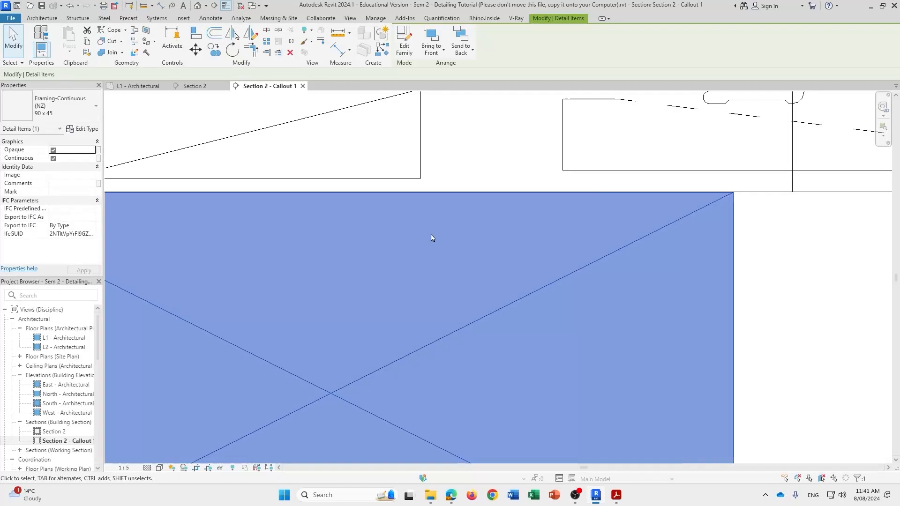
pyautogui.scroll(-5, 432, 236)
pyautogui.click(462, 395)
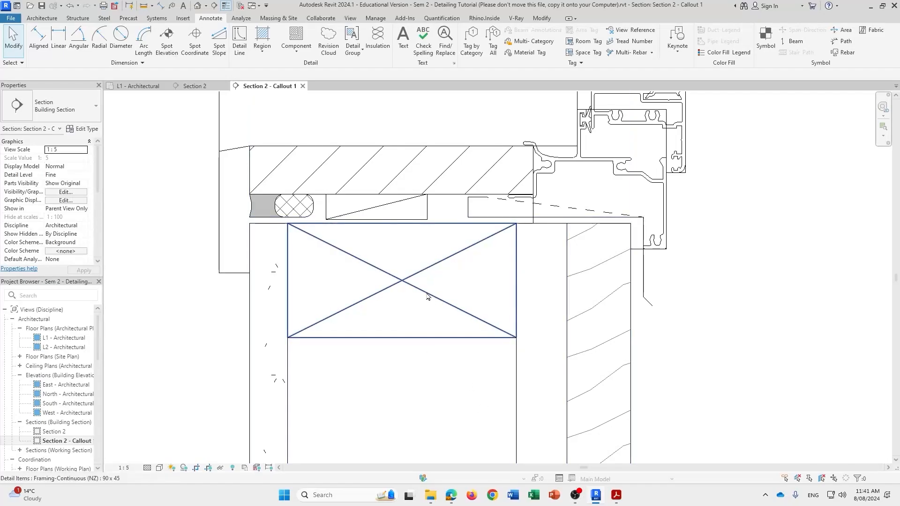
# Switch to Acrobat to consult the window installation details in the Build162 Supplement Section 3 extract, and return to Revit.
pyautogui.scroll(-7, 428, 341)
pyautogui.moveTo(435, 252); pyautogui.dragTo(389, 311, button='middle')
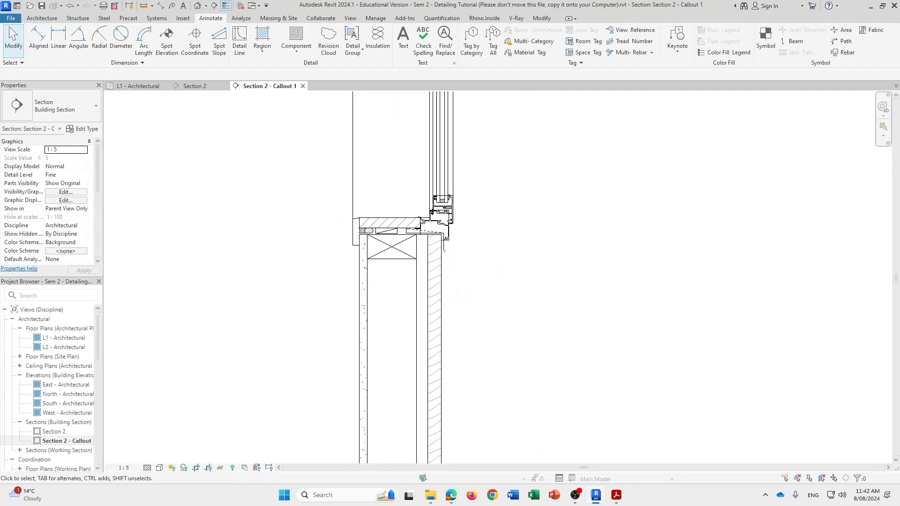
pyautogui.click(616, 495)
pyautogui.scroll(-10, 451, 372)
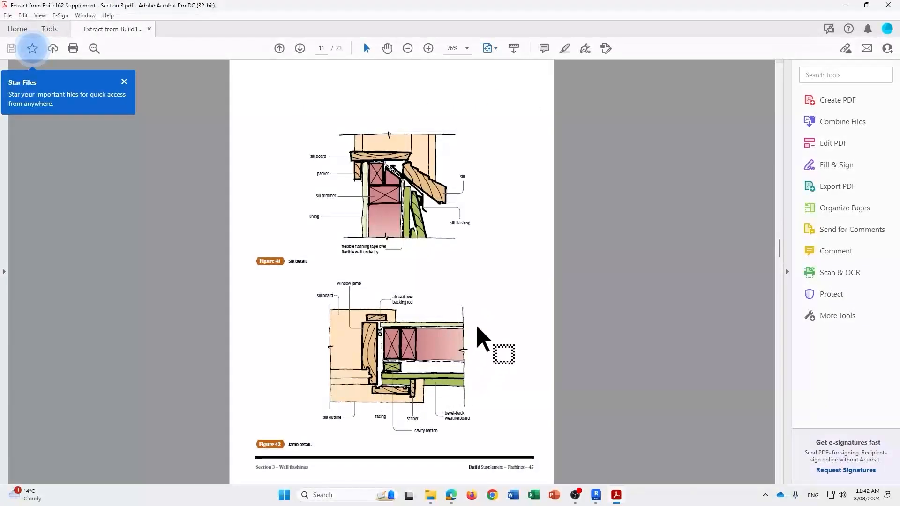
pyautogui.scroll(15, 469, 340)
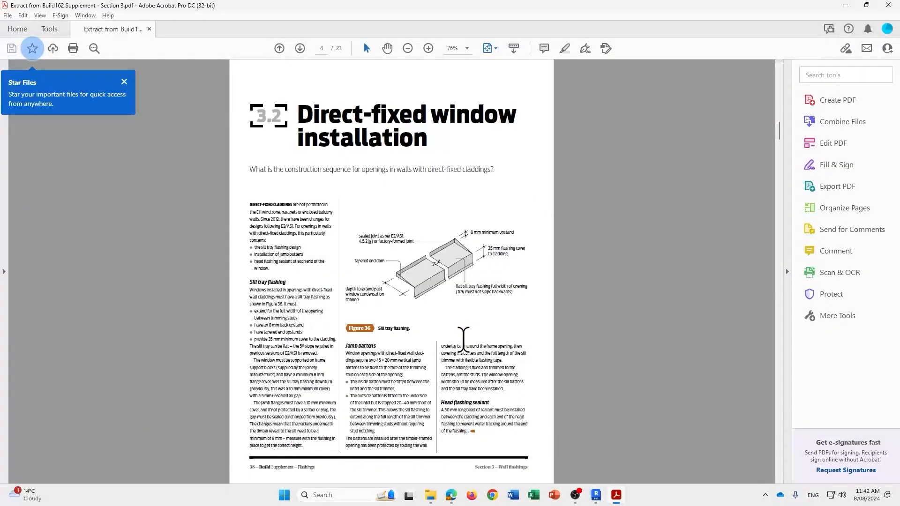
pyautogui.click(617, 498)
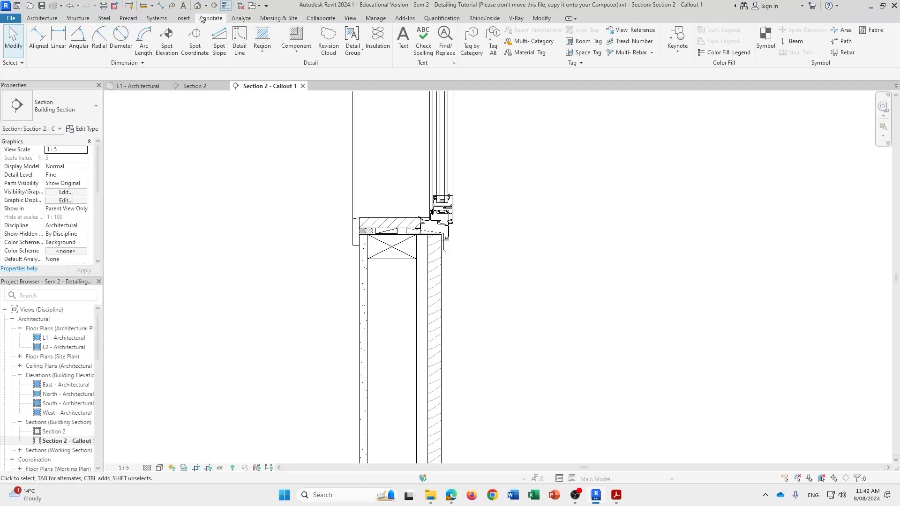
# Draw 88.9 wide batt insulation down the wall cavity from the midpoint of the framing member's underside to the wall's lower end.
pyautogui.click(381, 40)
pyautogui.scroll(2, 393, 244)
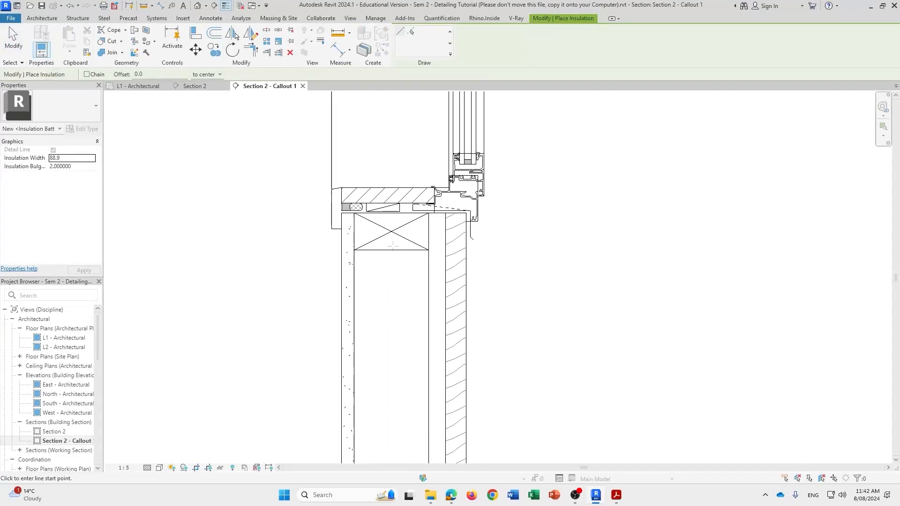
pyautogui.scroll(2, 384, 267)
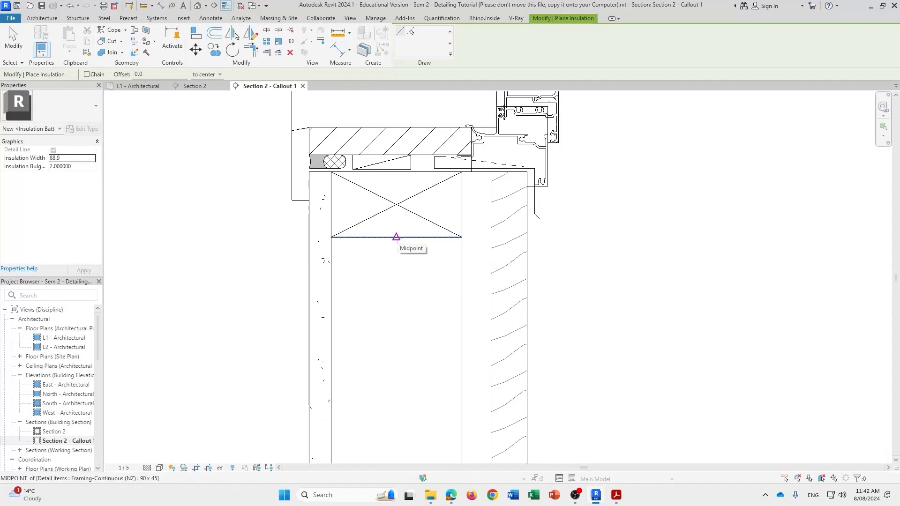
pyautogui.click(396, 237)
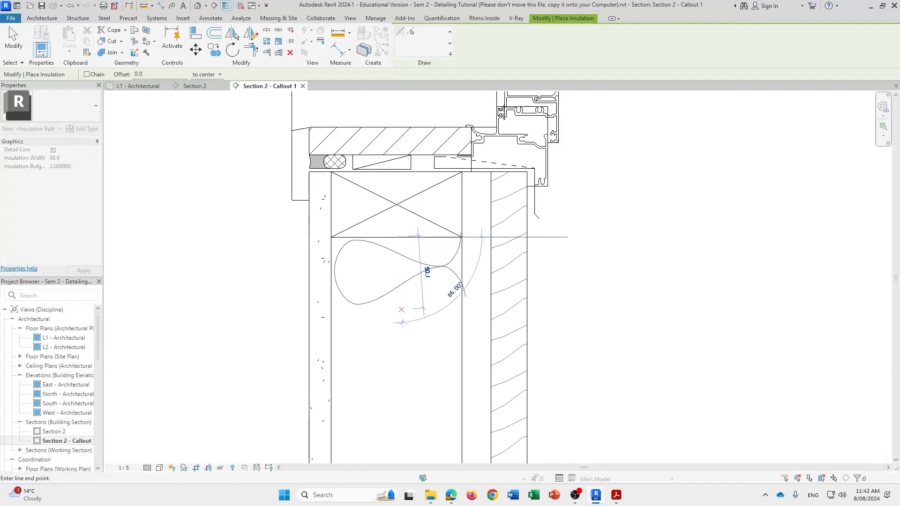
pyautogui.scroll(-2, 457, 291)
pyautogui.moveTo(409, 342); pyautogui.dragTo(383, 177, button='middle')
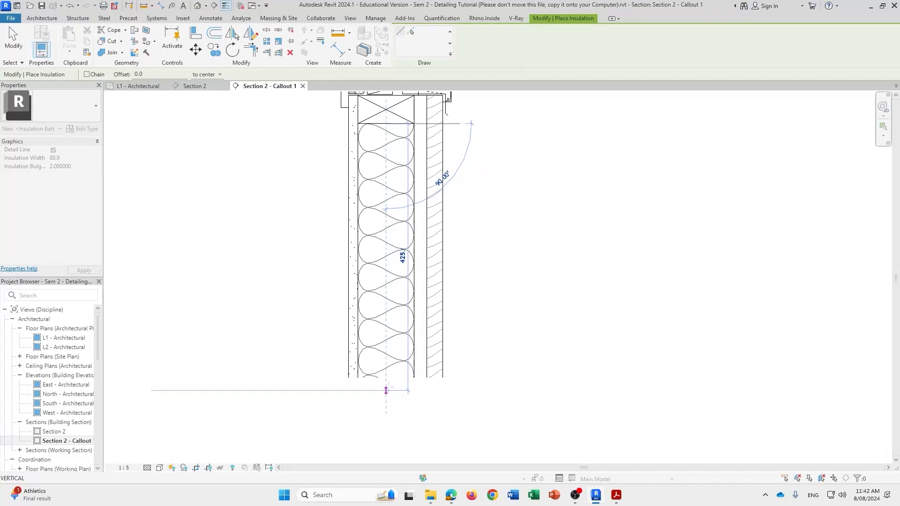
pyautogui.click(386, 381)
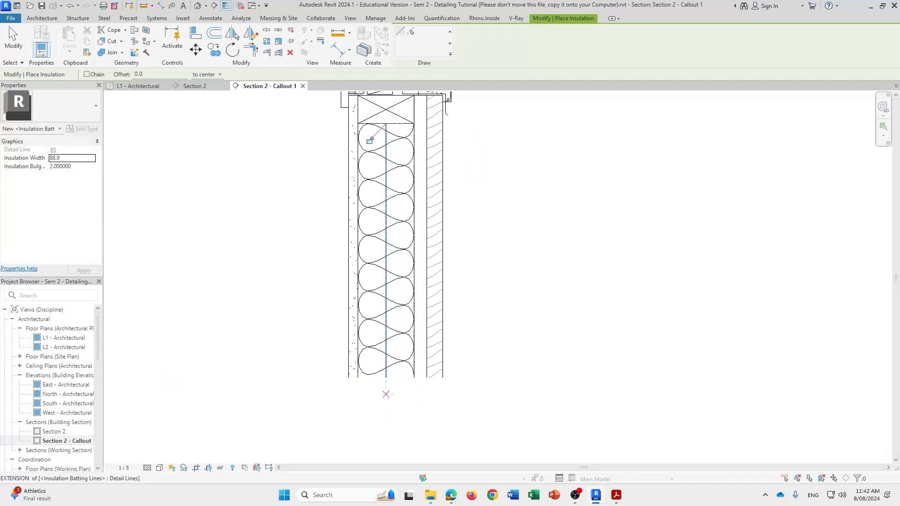
pyautogui.press('Escape')
pyautogui.press('Escape')
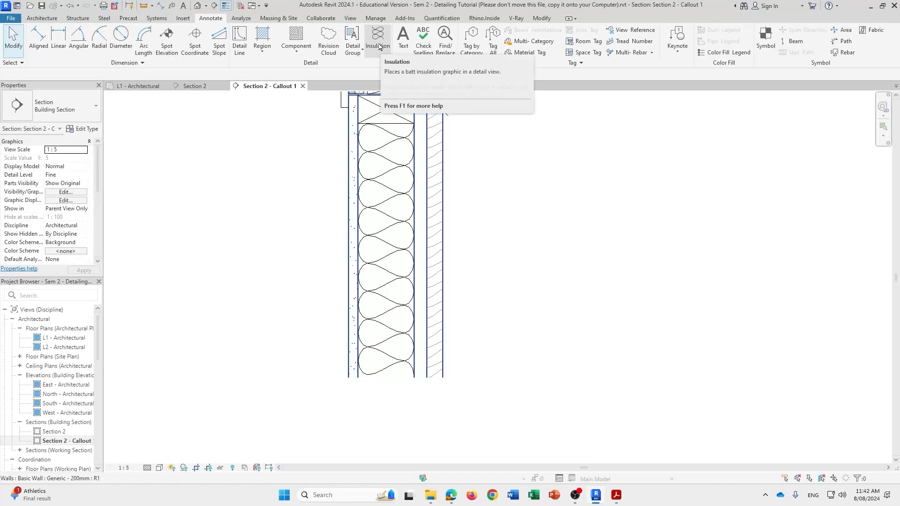
# Delete the batt insulation and redraw it 88.9 wide from the framing member's underside midpoint to the wall's lower end.
pyautogui.click(393, 200)
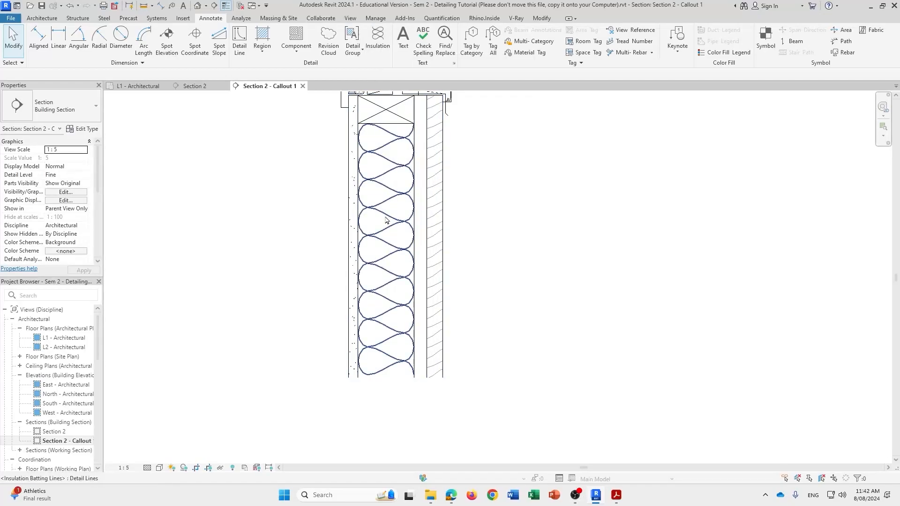
pyautogui.press('Delete')
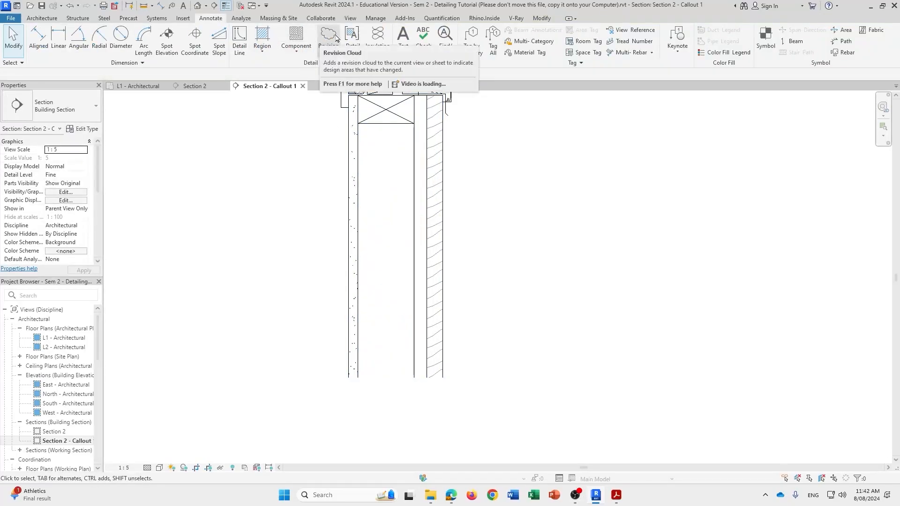
pyautogui.click(378, 38)
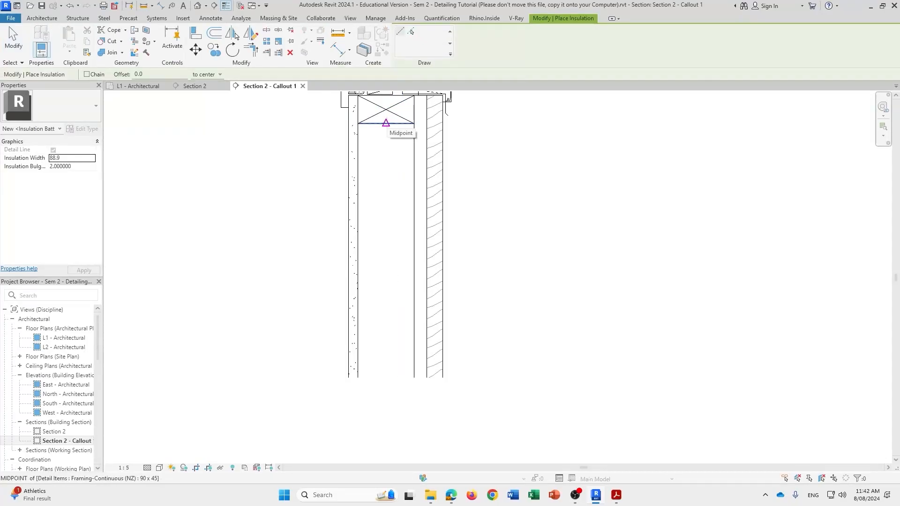
pyautogui.click(386, 123)
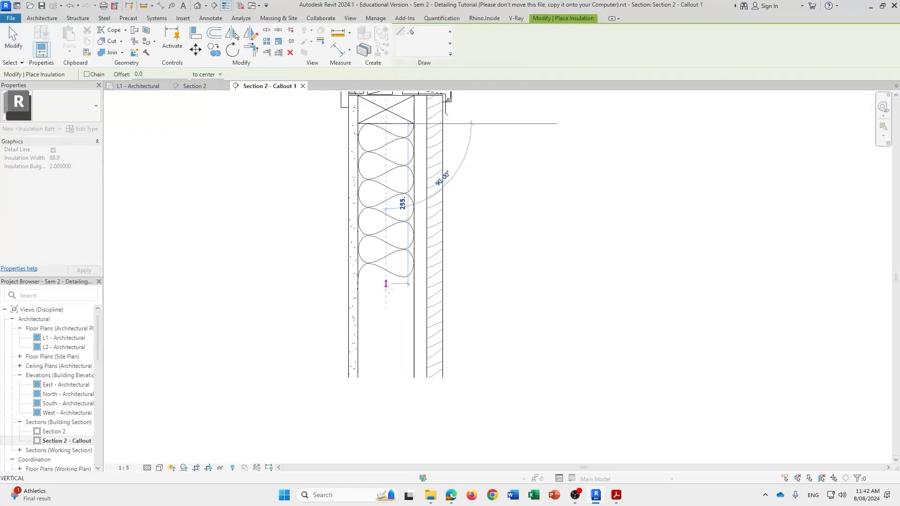
pyautogui.click(386, 381)
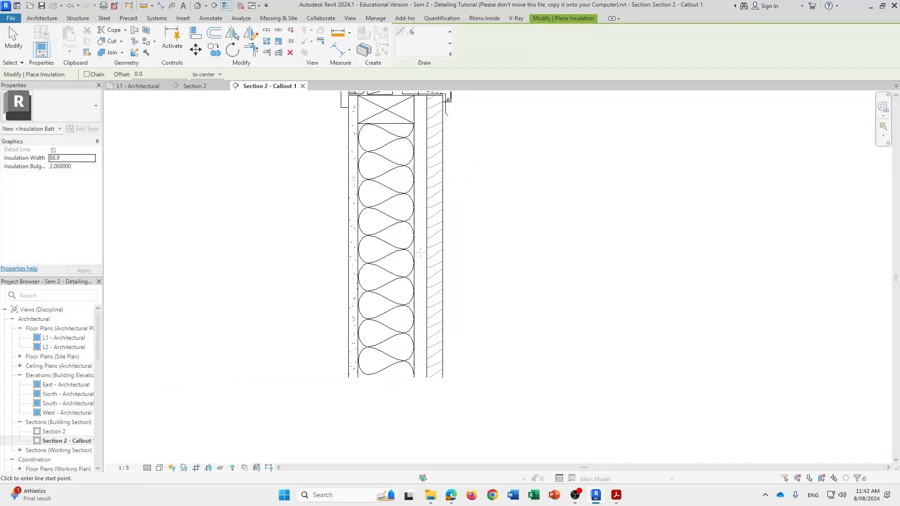
pyautogui.press('Escape')
# Examine the sill junction around the window reveal, backing rod, packer, flashing and framing member.
pyautogui.scroll(-4, 420, 253)
pyautogui.moveTo(347, 188); pyautogui.dragTo(346, 294, button='middle')
pyautogui.scroll(5, 384, 264)
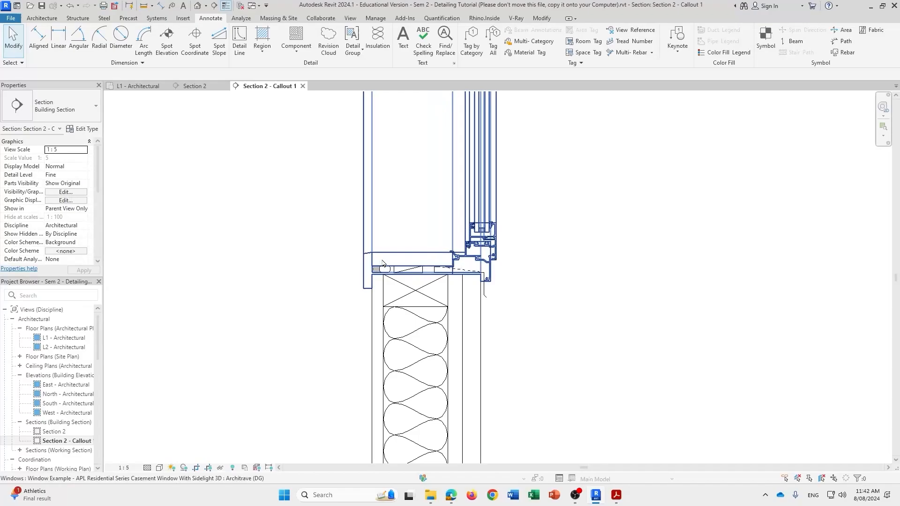
pyautogui.scroll(3, 385, 263)
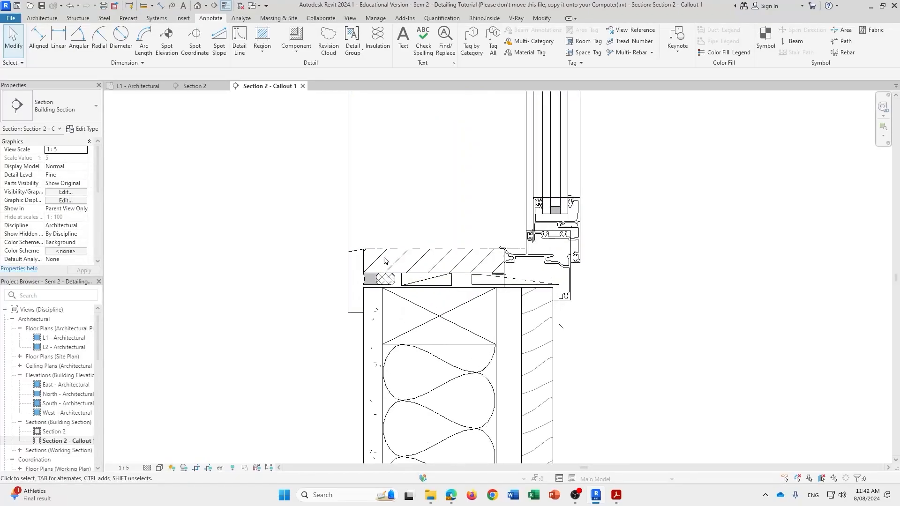
pyautogui.moveTo(388, 235); pyautogui.dragTo(378, 261, button='middle')
pyautogui.scroll(3, 378, 261)
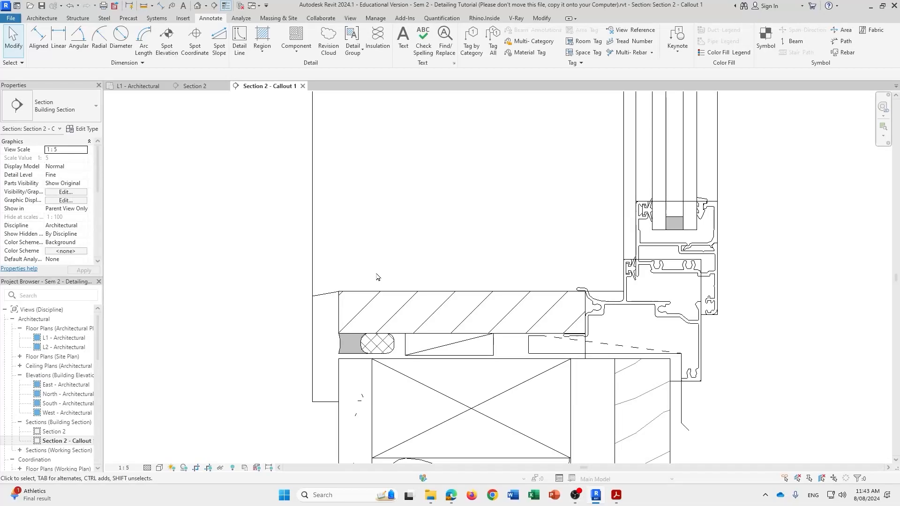
pyautogui.scroll(2, 439, 261)
pyautogui.scroll(-1, 445, 279)
pyautogui.moveTo(446, 277); pyautogui.dragTo(410, 193, button='middle')
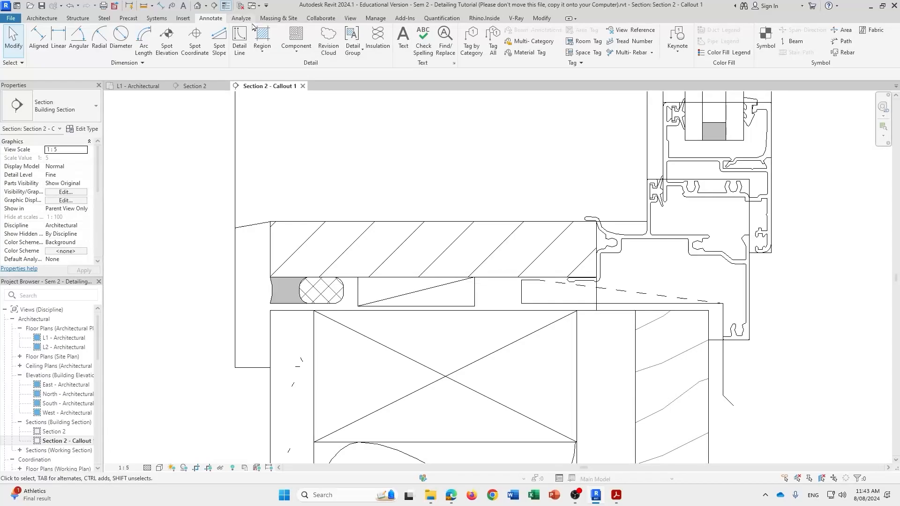
# Open the project's line style settings, saving the project when reminded.
pyautogui.click(377, 19)
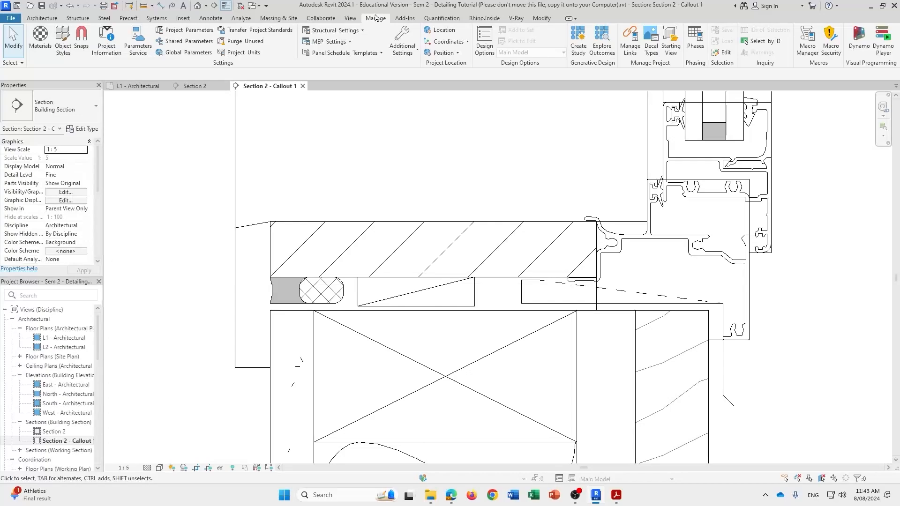
pyautogui.click(404, 48)
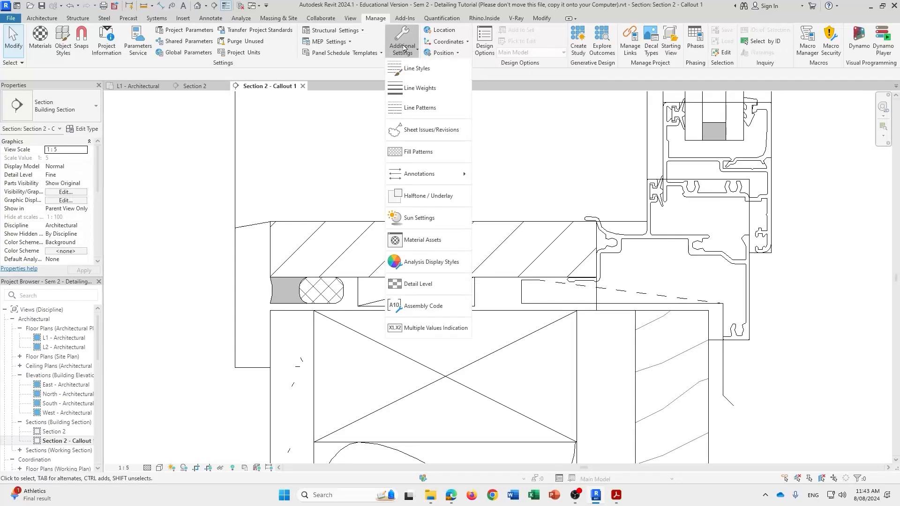
pyautogui.click(425, 71)
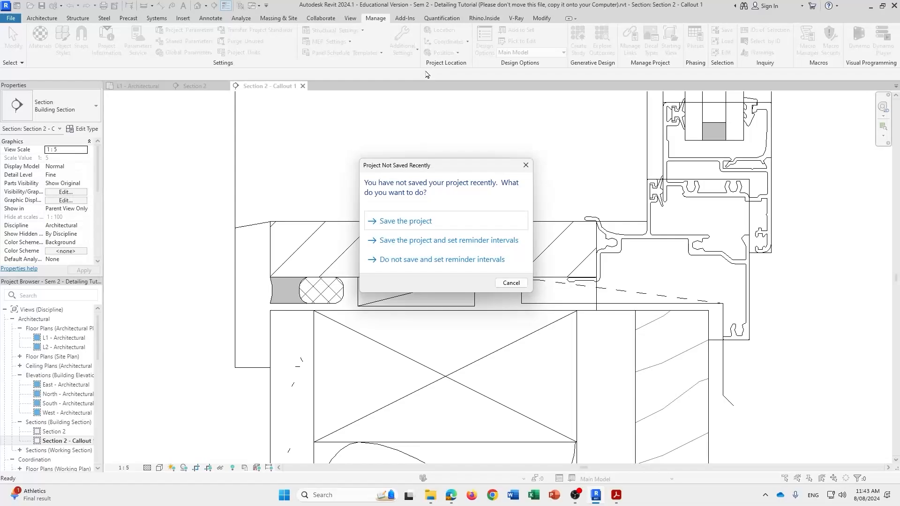
pyautogui.click(414, 221)
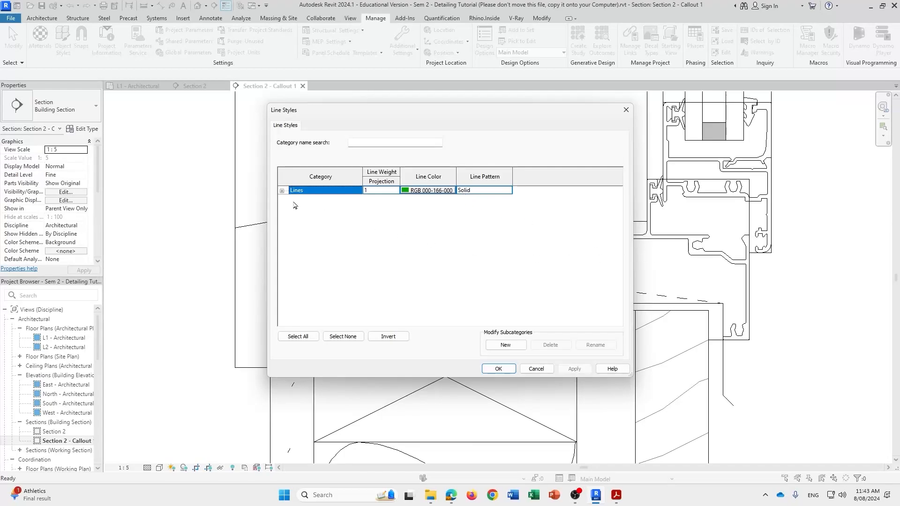
pyautogui.click(281, 191)
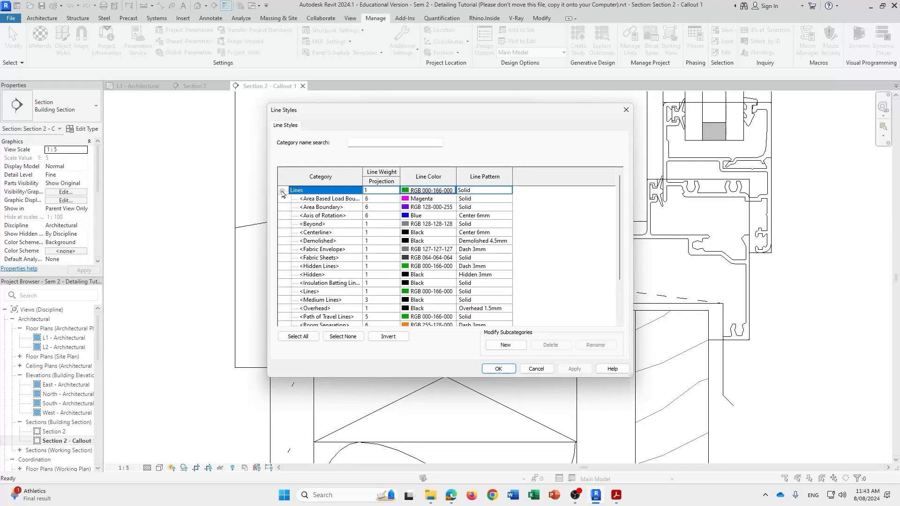
pyautogui.scroll(-2, 397, 272)
pyautogui.scroll(2, 397, 273)
pyautogui.scroll(-2, 396, 274)
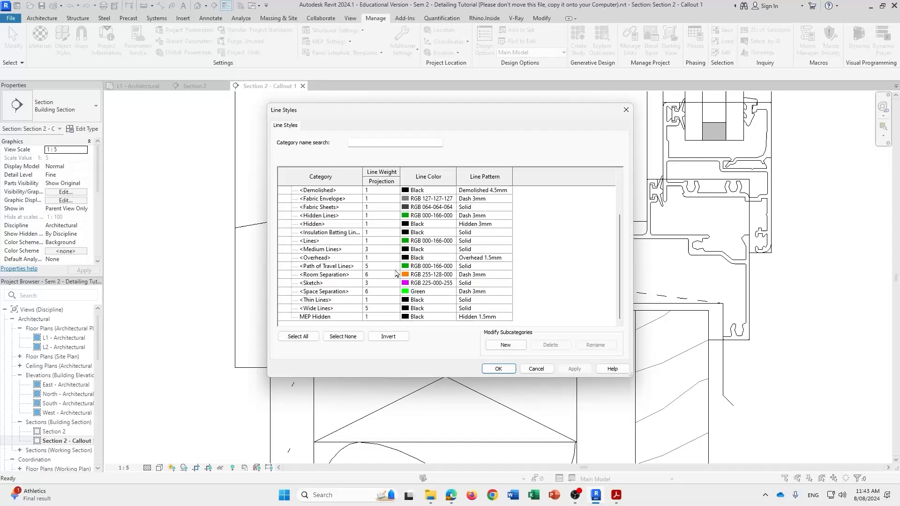
pyautogui.click(505, 345)
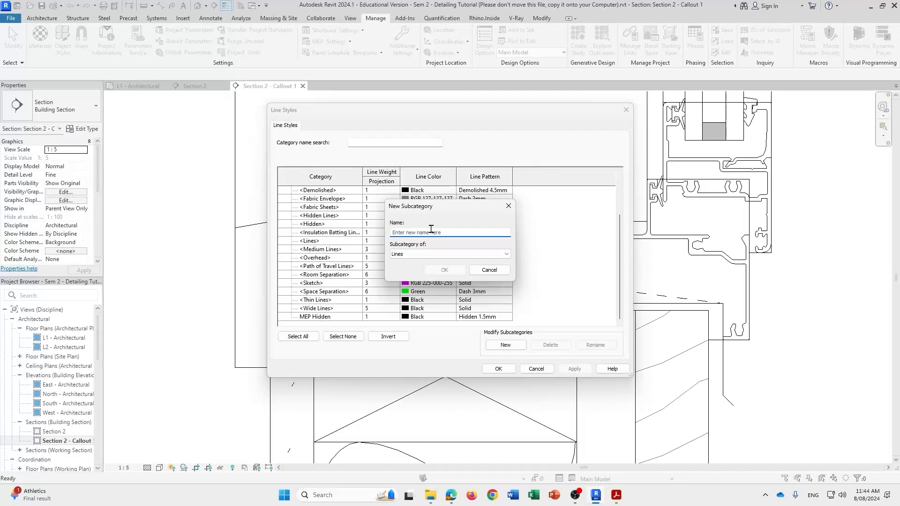
pyautogui.write('Building Underlay')
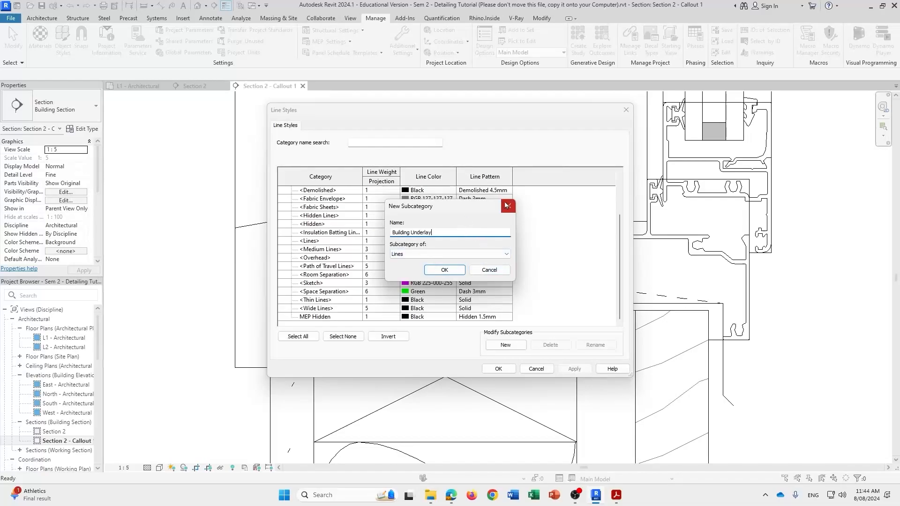
pyautogui.click(445, 270)
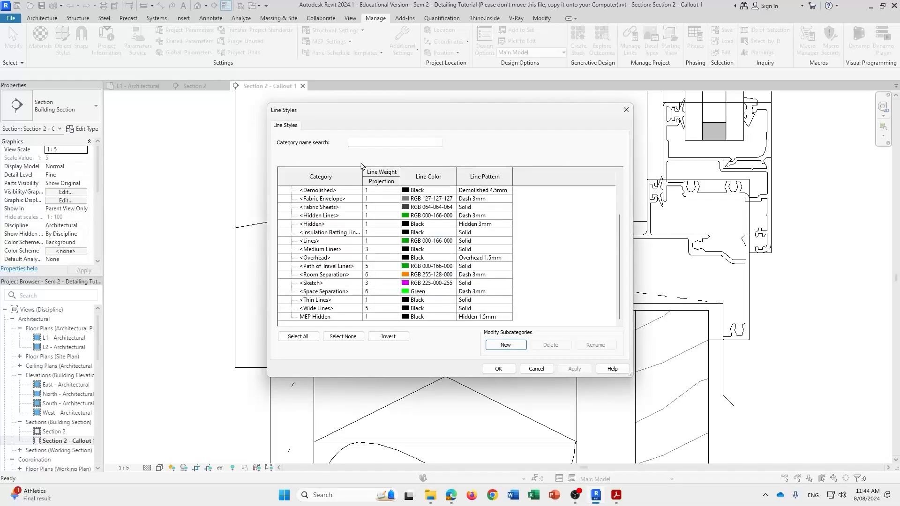
pyautogui.click(537, 370)
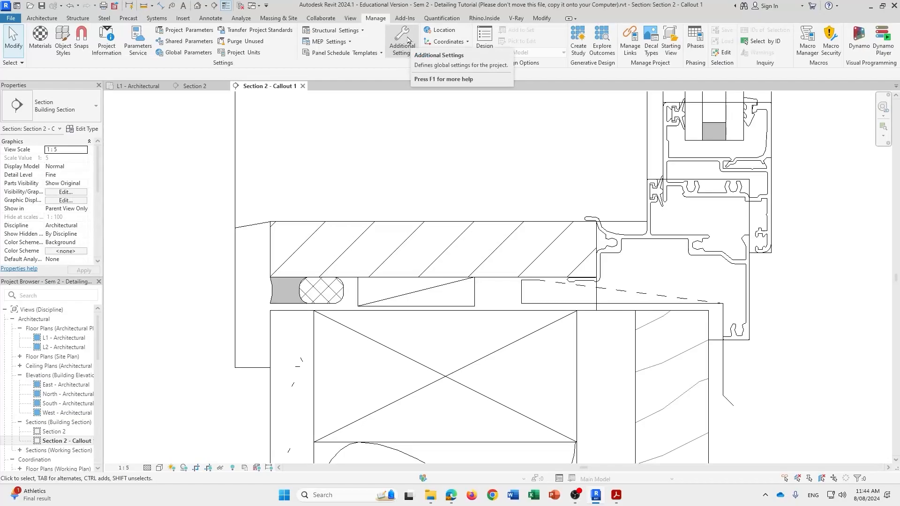
# Create a new line style named Building Underlay as a subcategory of Lines.
pyautogui.click(406, 38)
pyautogui.click(419, 68)
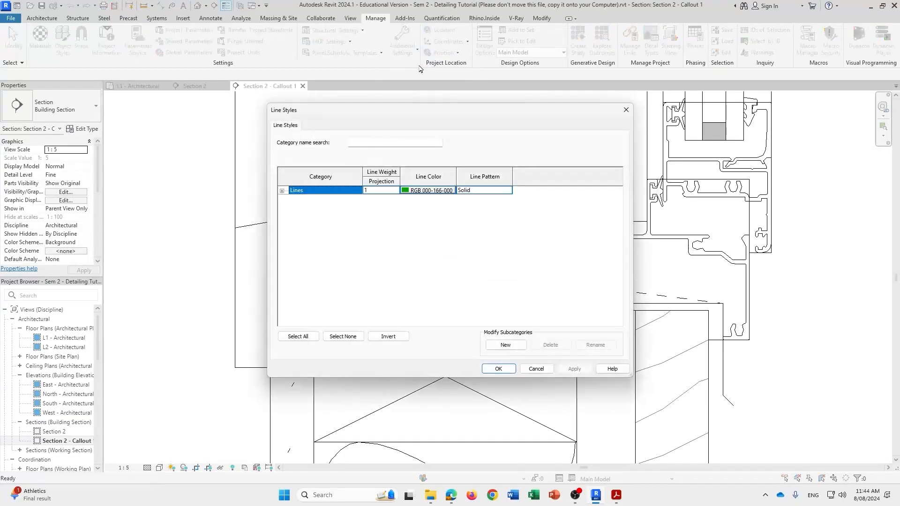
pyautogui.click(512, 347)
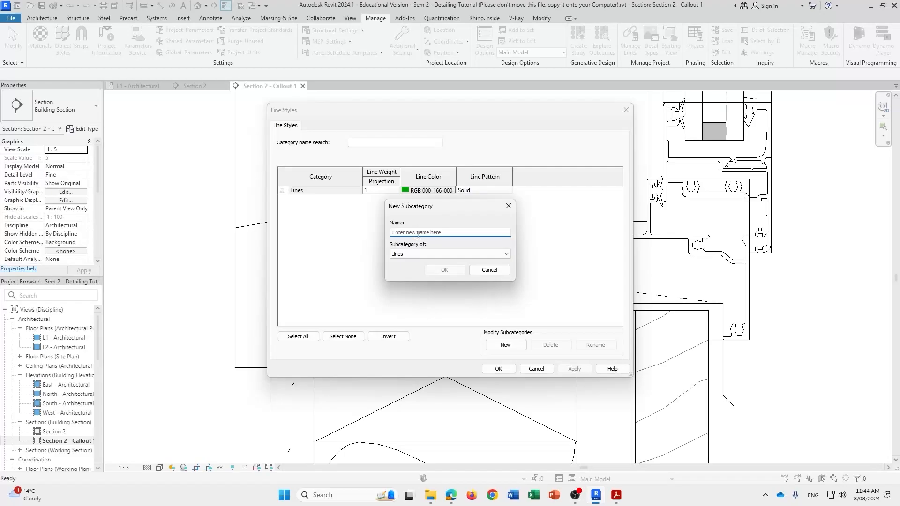
pyautogui.write('Building underlay')
pyautogui.click(413, 232)
pyautogui.press('BackSpace')
pyautogui.write('U')
pyautogui.click(430, 271)
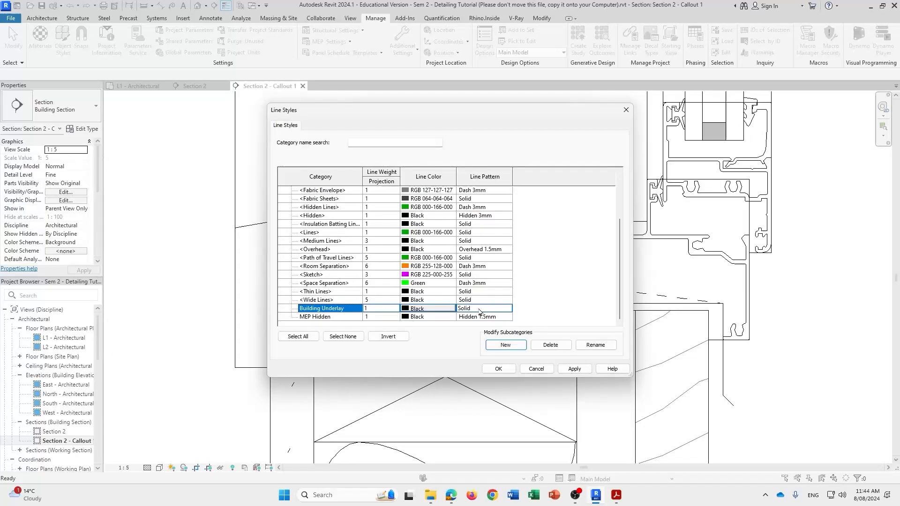
# Give the Building Underlay line style a black colour and the Dash (1.5mm) pattern, and apply the line style changes.
pyautogui.click(394, 309)
pyautogui.click(422, 309)
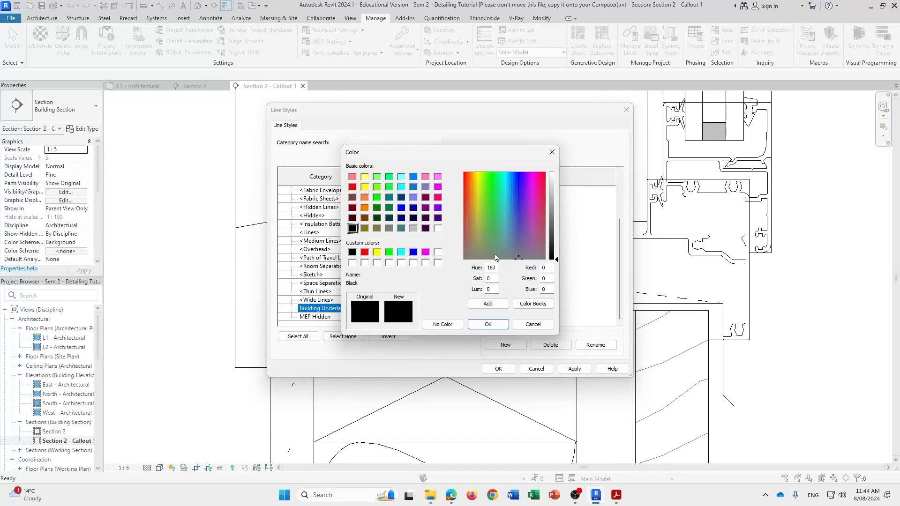
pyautogui.click(504, 323)
pyautogui.click(494, 308)
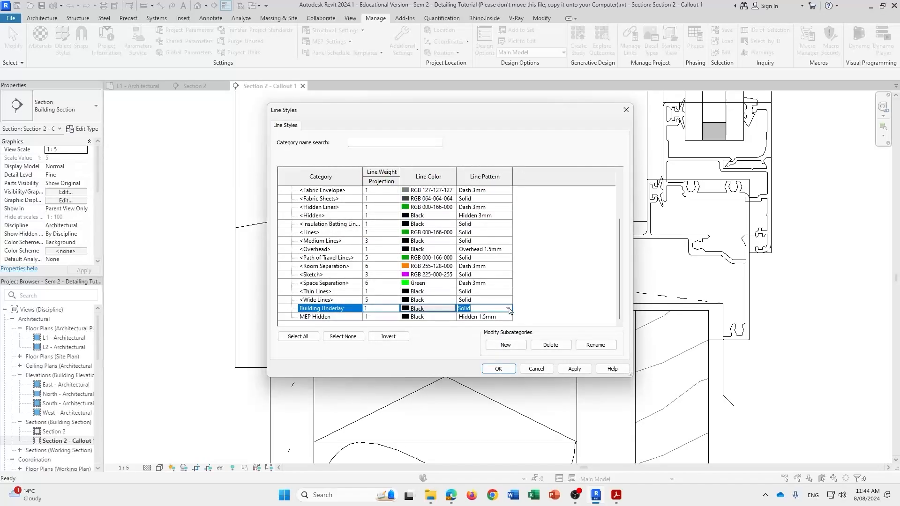
pyautogui.click(508, 308)
pyautogui.scroll(-4, 490, 338)
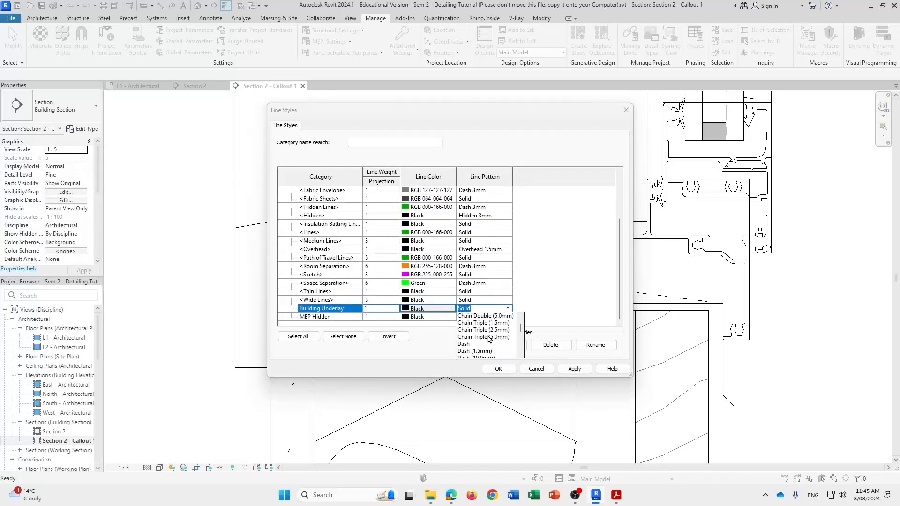
pyautogui.scroll(-1, 490, 339)
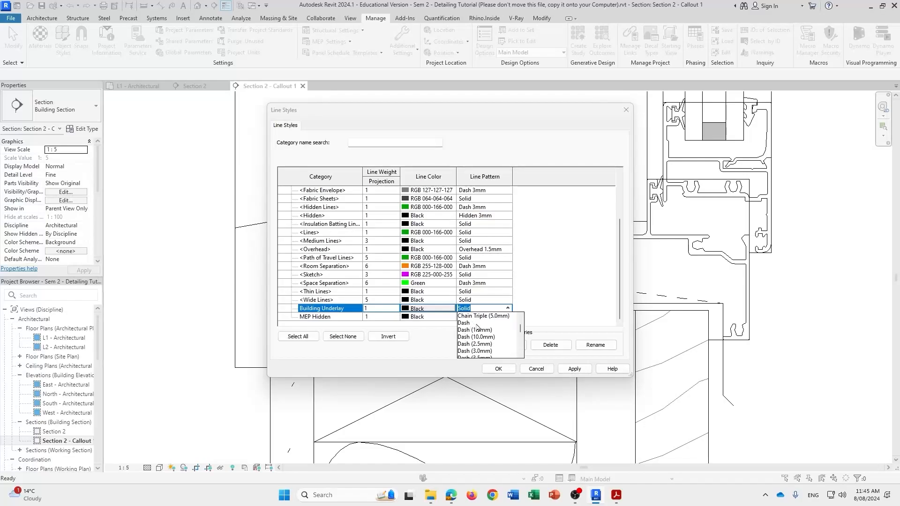
pyautogui.scroll(-3, 491, 349)
pyautogui.scroll(3, 492, 349)
pyautogui.scroll(-3, 461, 351)
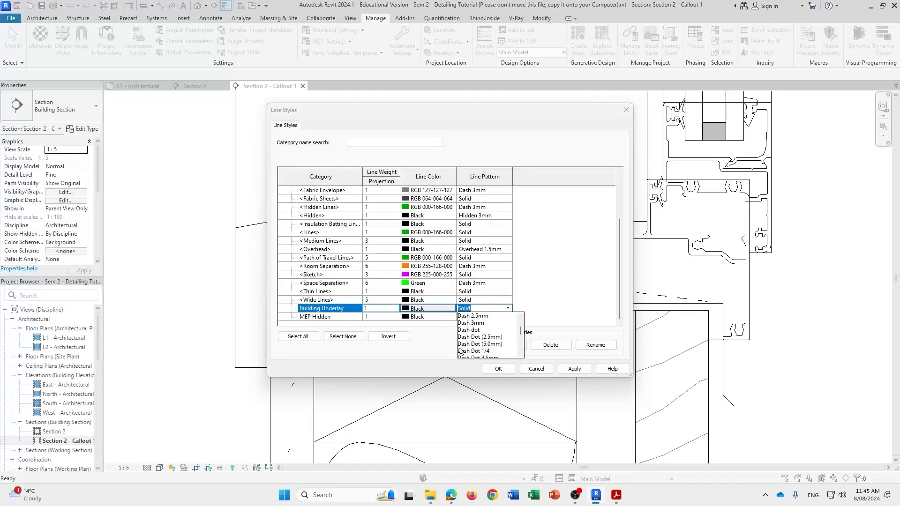
pyautogui.scroll(3, 461, 352)
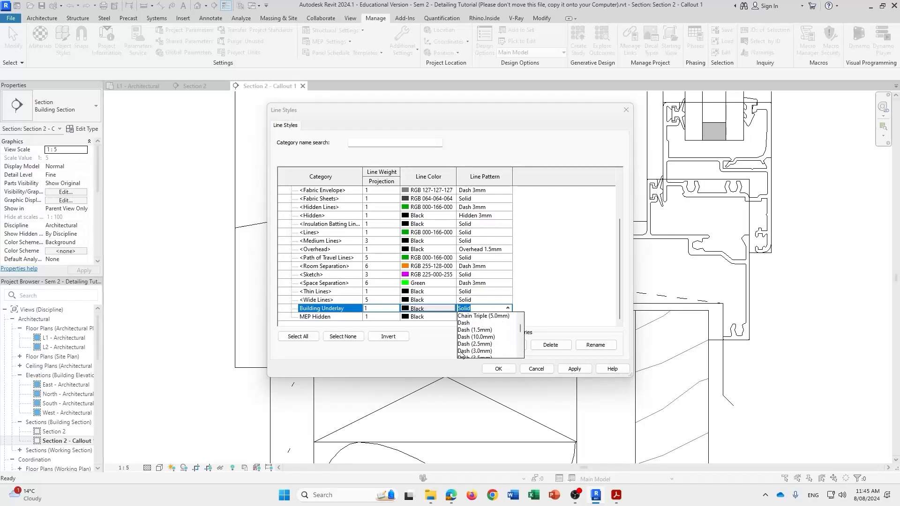
pyautogui.click(464, 330)
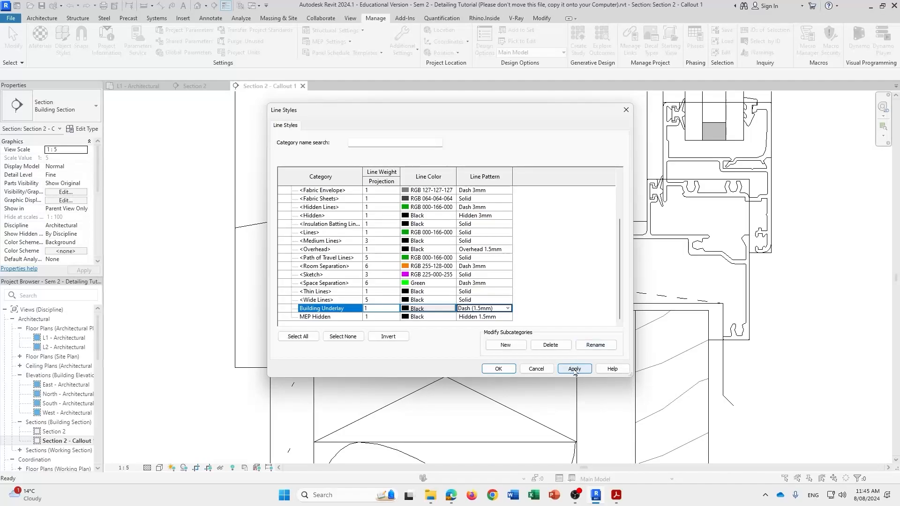
pyautogui.click(575, 369)
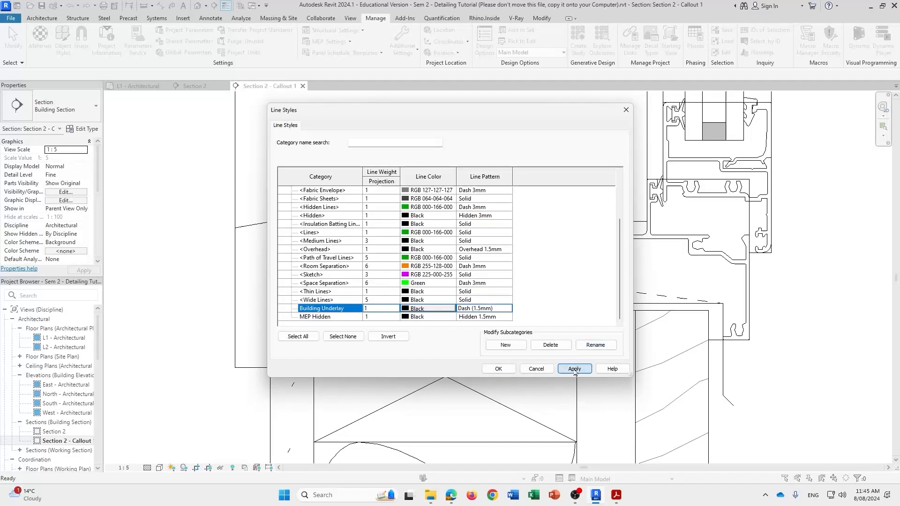
pyautogui.click(498, 369)
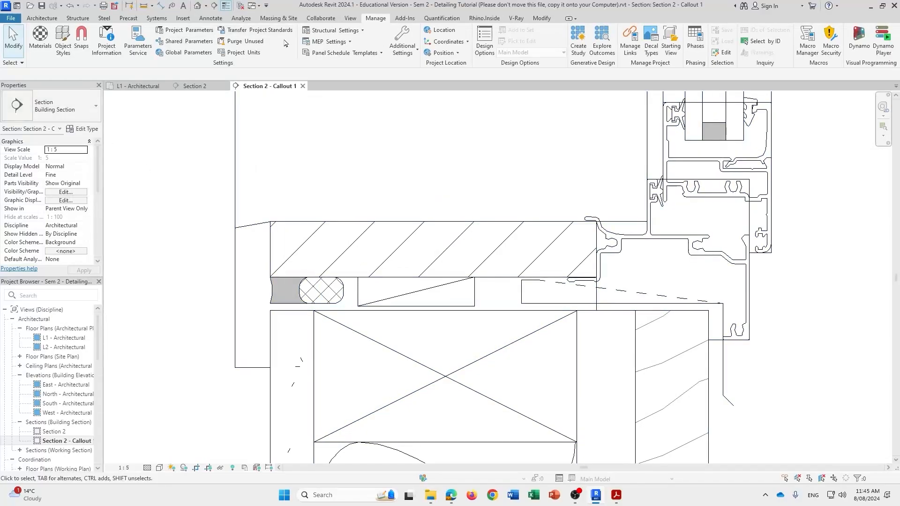
pyautogui.click(213, 19)
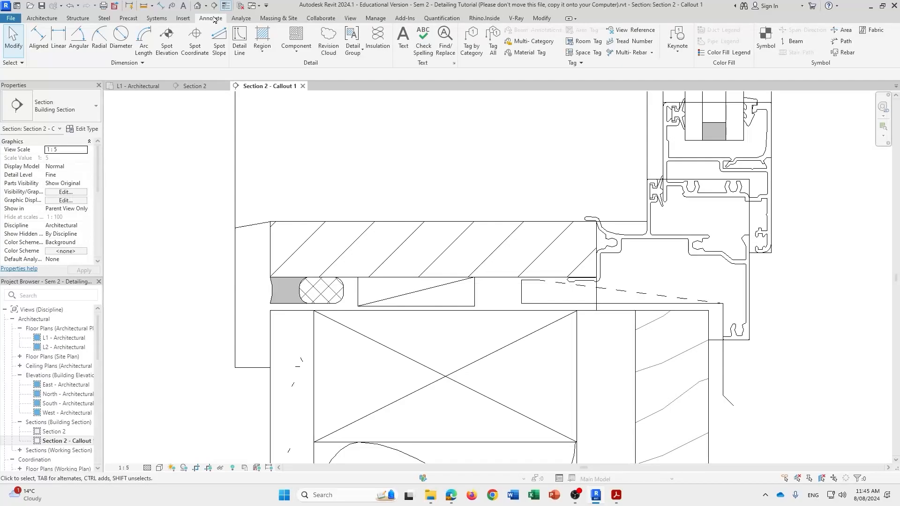
pyautogui.click(240, 36)
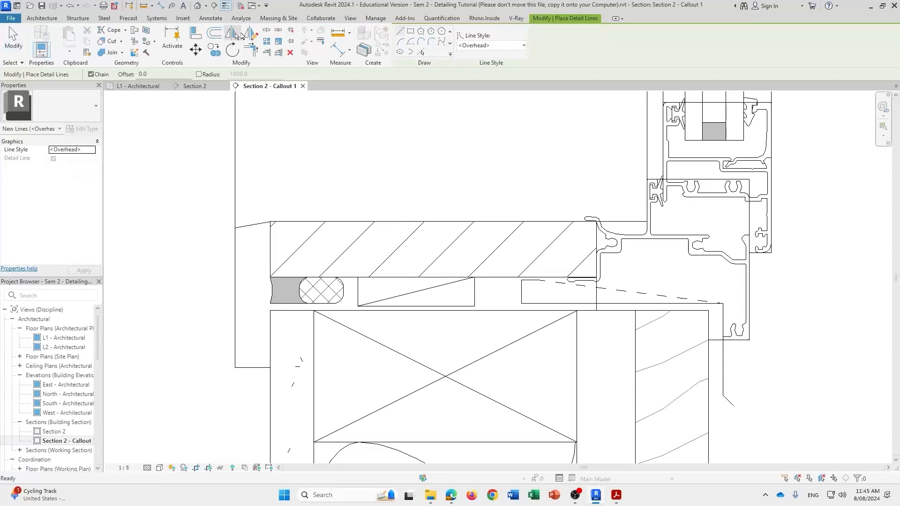
pyautogui.click(524, 47)
pyautogui.click(585, 20)
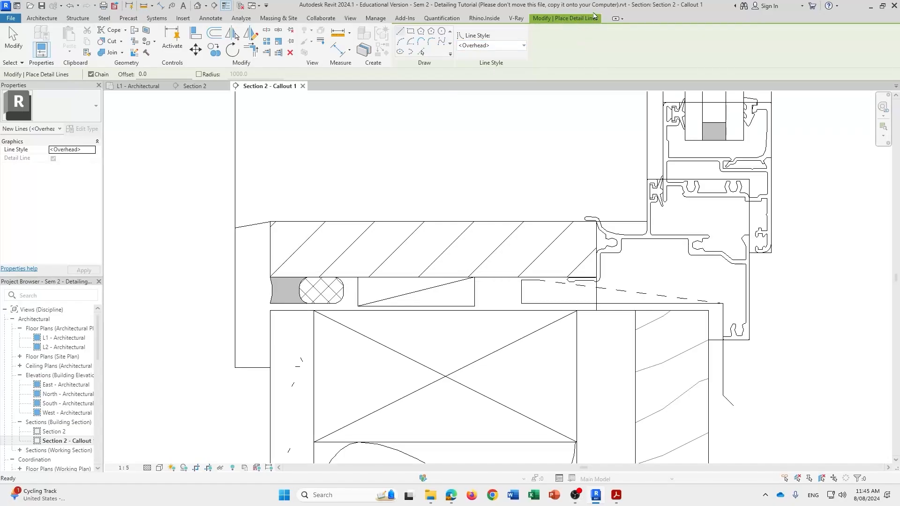
pyautogui.click(523, 47)
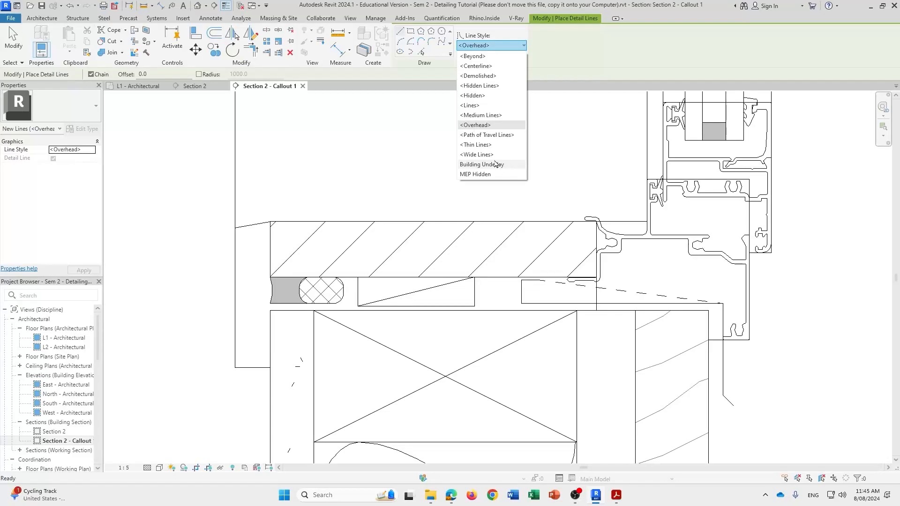
pyautogui.click(571, 66)
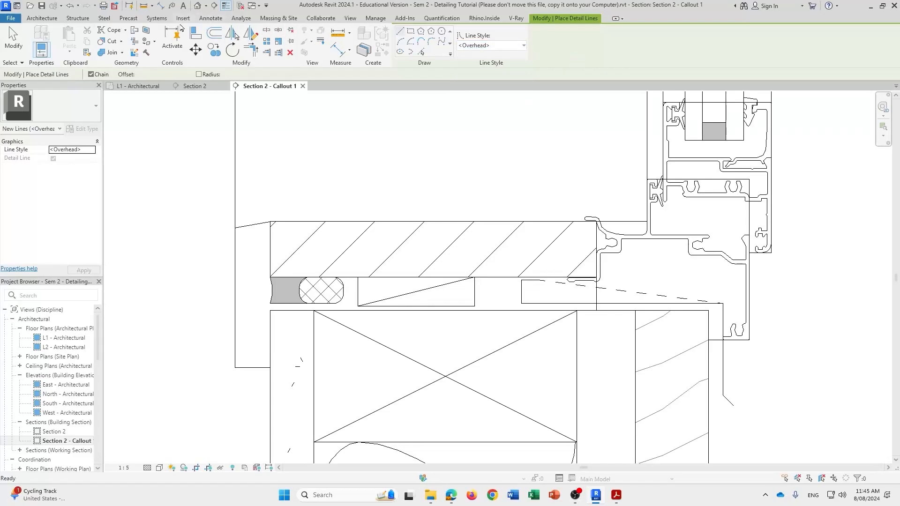
pyautogui.press('Escape')
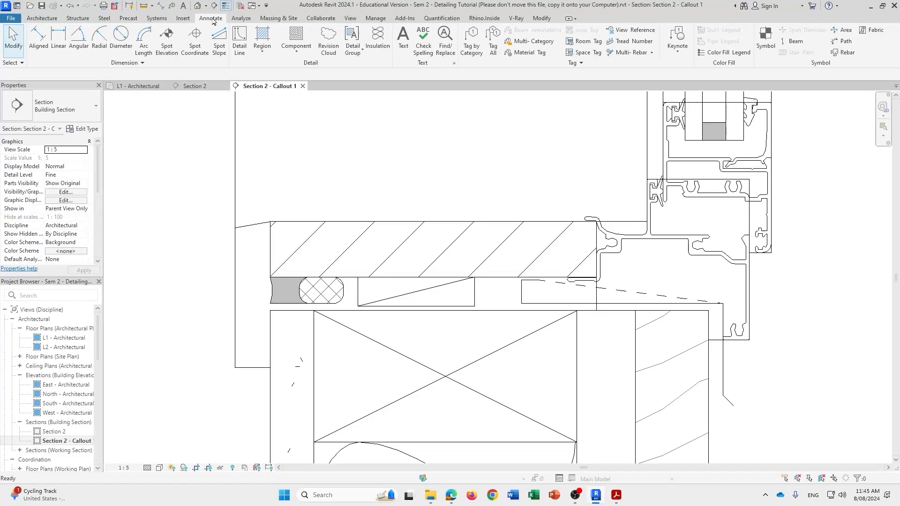
# Start a detail line in the sill callout using the Building Underlay line style.
pyautogui.click(236, 42)
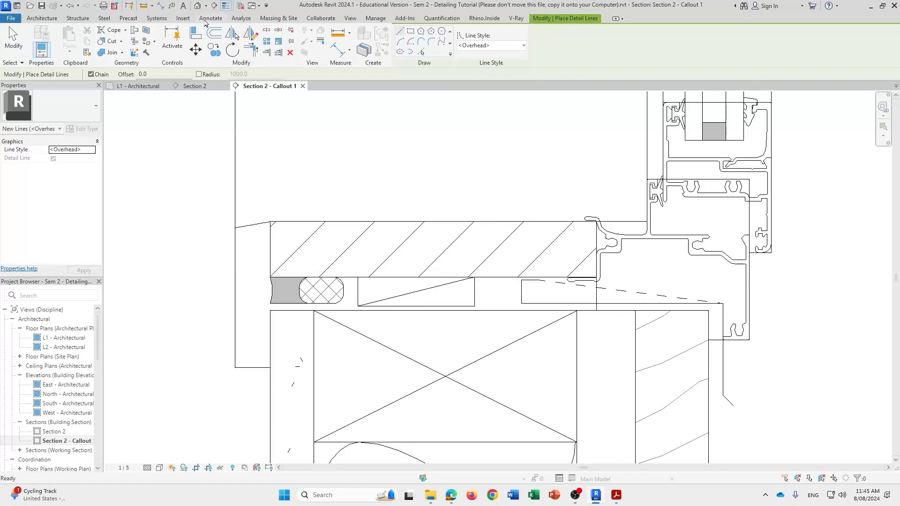
pyautogui.click(523, 46)
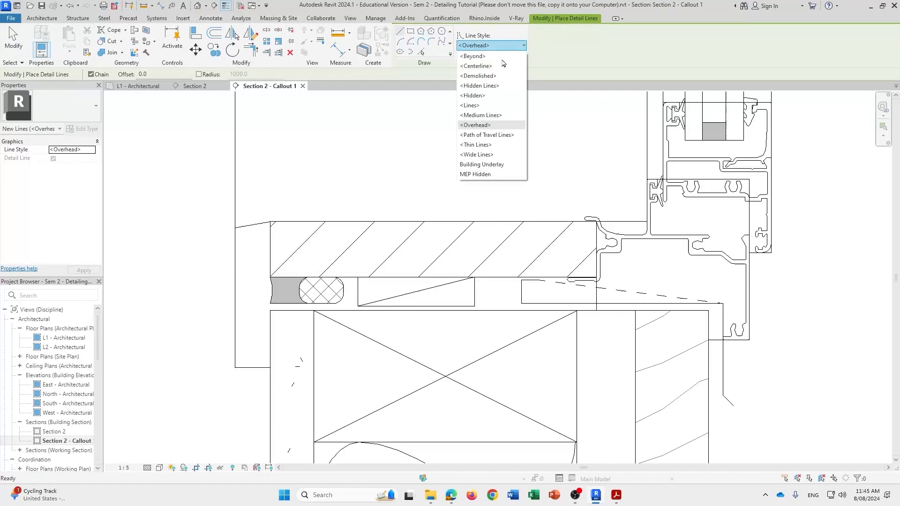
pyautogui.click(500, 165)
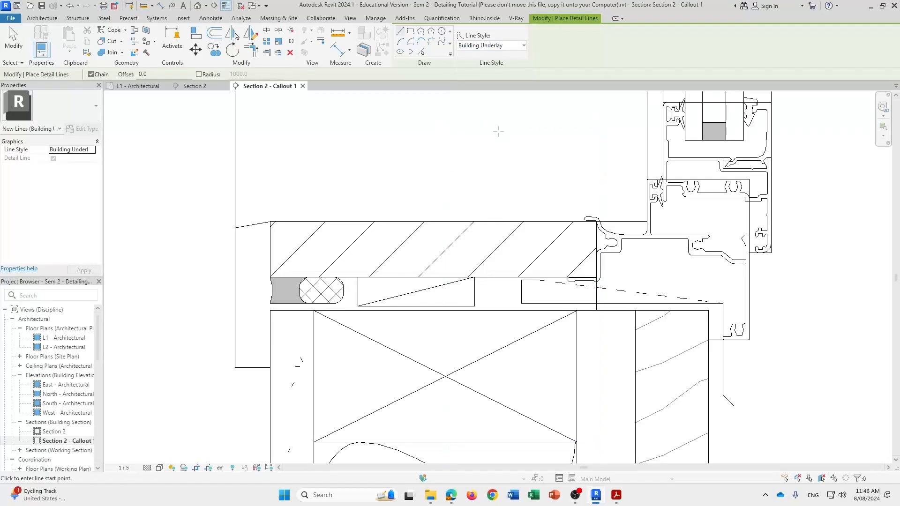
# Draw a horizontal underlay line about 106 mm long from the wall's inner face, just above the timber framing member, past its outer corner.
pyautogui.scroll(5, 307, 304)
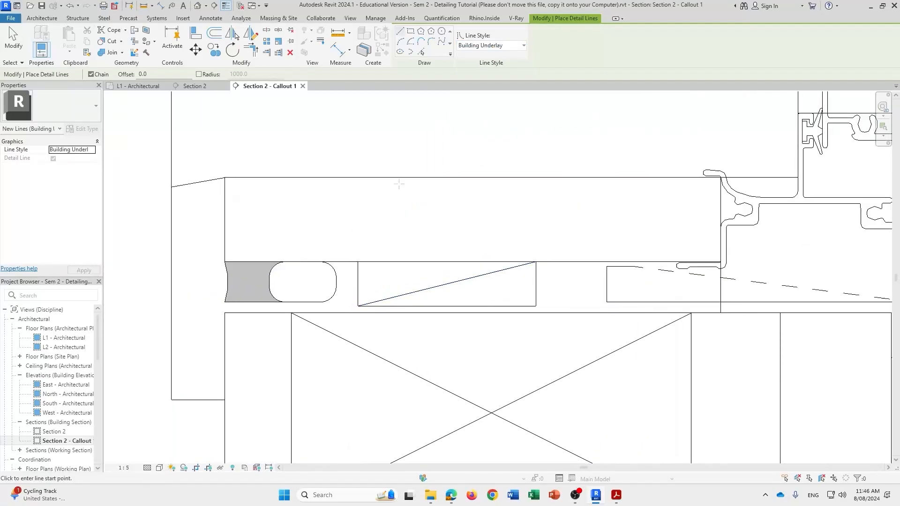
pyautogui.scroll(2, 228, 314)
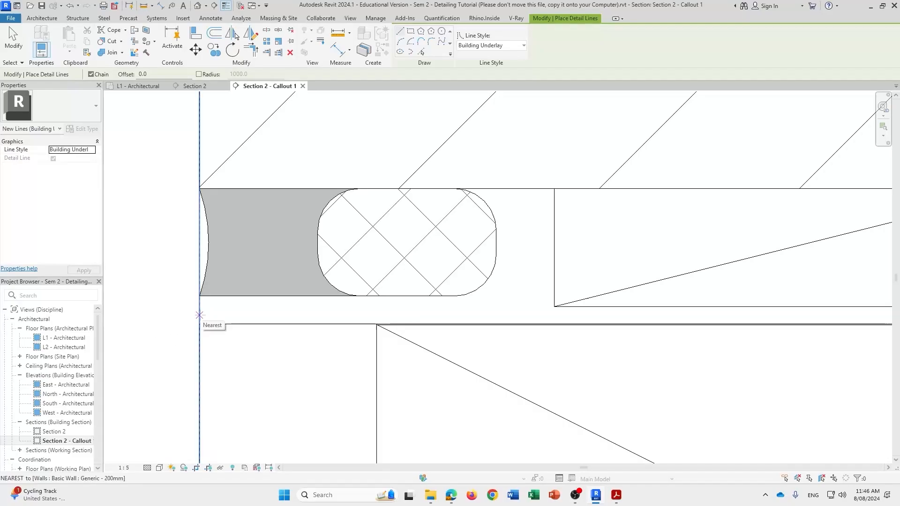
pyautogui.scroll(-3, 257, 300)
pyautogui.moveTo(367, 283); pyautogui.dragTo(187, 286, button='middle')
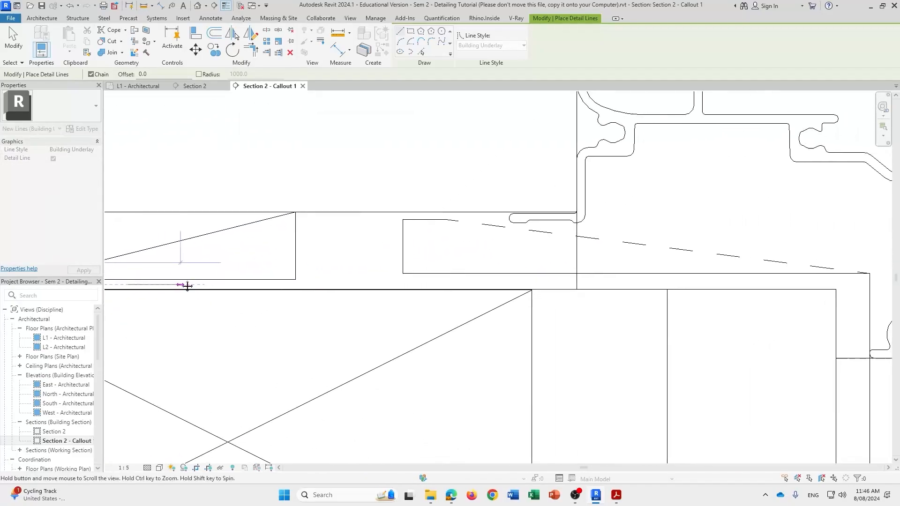
pyautogui.scroll(3, 539, 286)
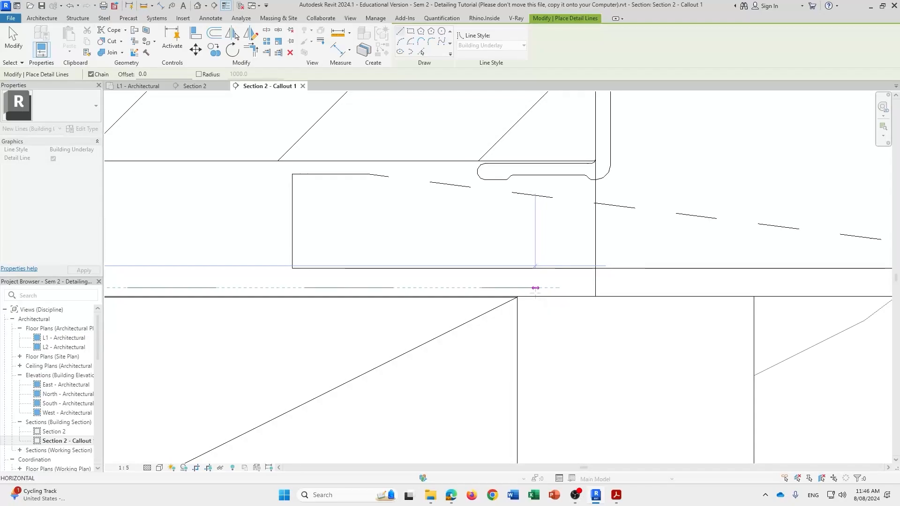
pyautogui.scroll(4, 529, 370)
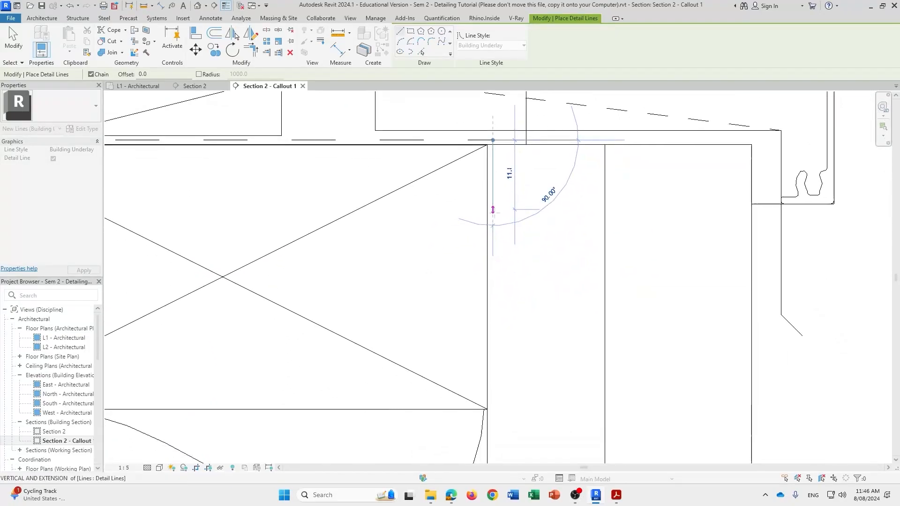
# Continue the underlay line vertically about 450 mm down the outer face of the framing and insulation to the wall's cut end.
pyautogui.scroll(-2, 495, 239)
pyautogui.scroll(-2, 447, 210)
pyautogui.moveTo(494, 389); pyautogui.dragTo(438, 140, button='middle')
pyautogui.scroll(2, 436, 375)
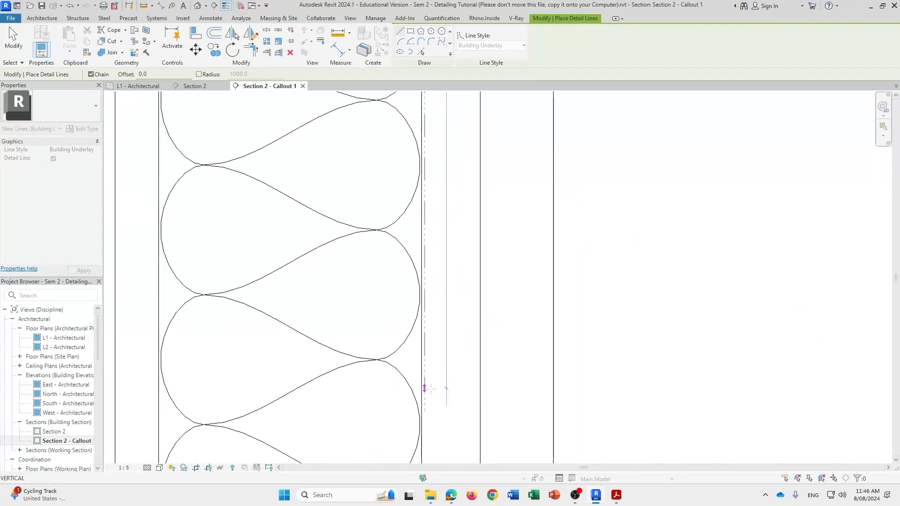
pyautogui.scroll(-2, 424, 388)
pyautogui.moveTo(419, 422); pyautogui.dragTo(421, 371, button='middle')
pyautogui.scroll(2, 421, 370)
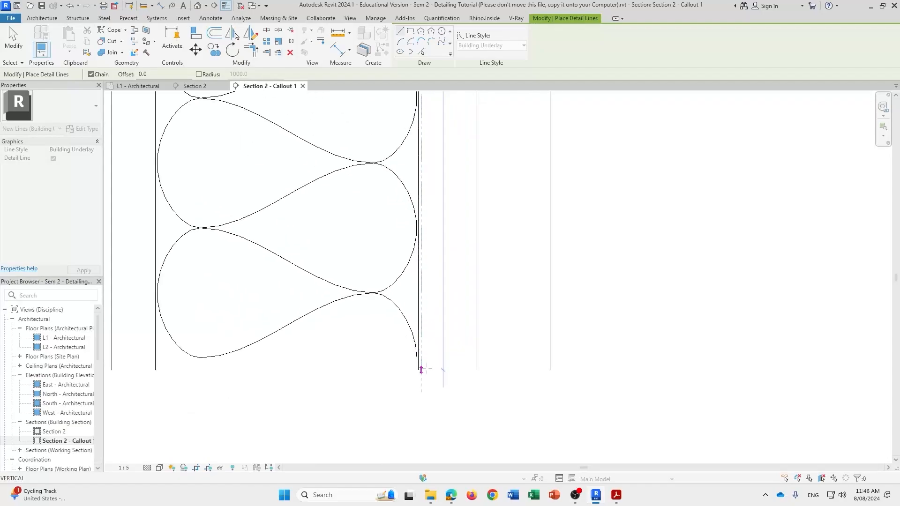
pyautogui.click(425, 369)
pyautogui.press('Escape')
pyautogui.press('Escape')
# Inspect the vertical underlay line with the view in the Shaded visual style, and restore Hidden Line.
pyautogui.scroll(4, 427, 333)
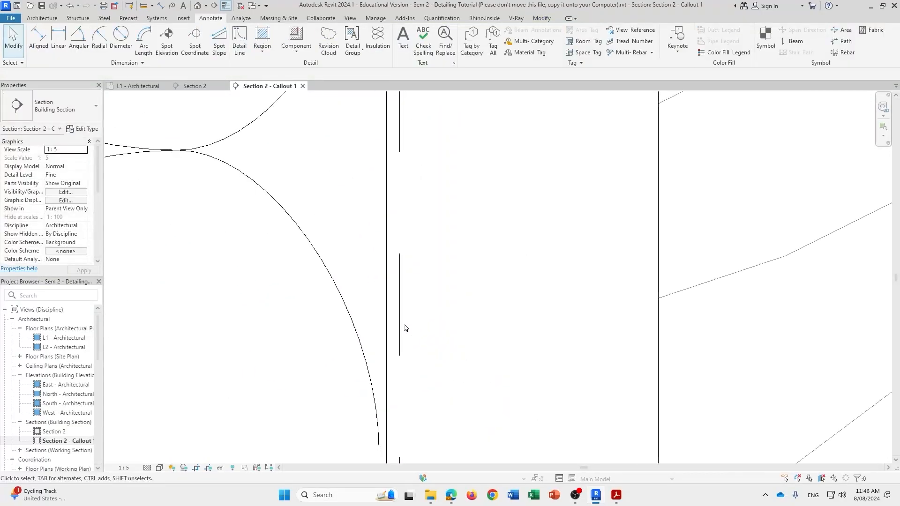
pyautogui.click(402, 329)
pyautogui.scroll(-3, 404, 324)
pyautogui.moveTo(404, 324)
pyautogui.mouseDown(button='middle')
pyautogui.moveTo(315, 285)
pyautogui.moveTo(314, 392)
pyautogui.mouseUp(button='middle')
pyautogui.click(160, 468)
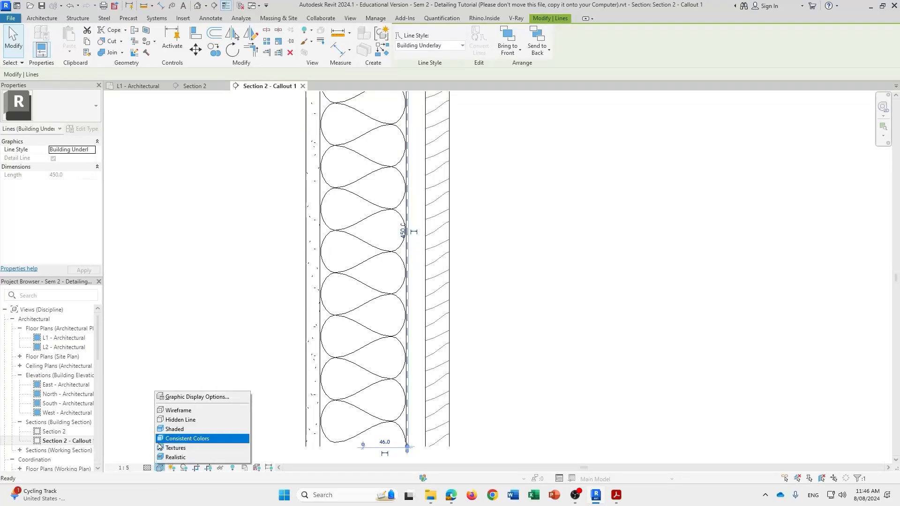
pyautogui.click(173, 430)
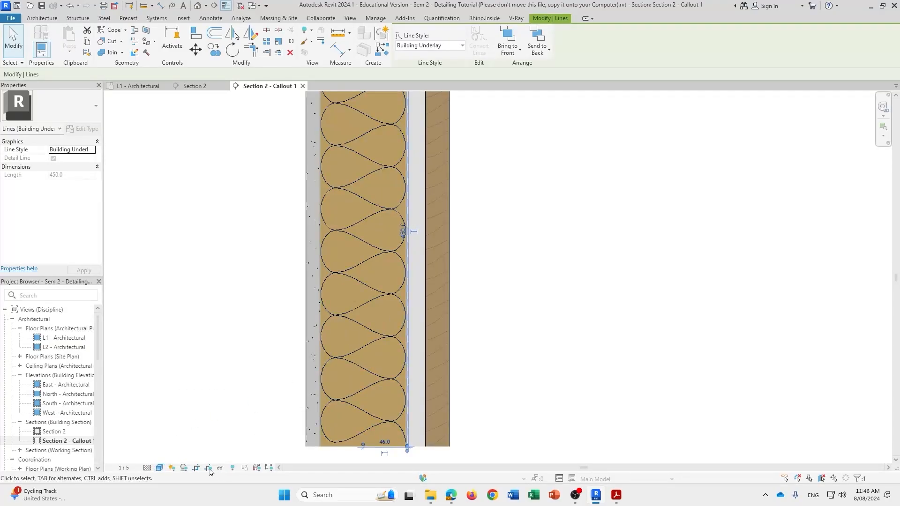
pyautogui.click(162, 469)
pyautogui.click(174, 422)
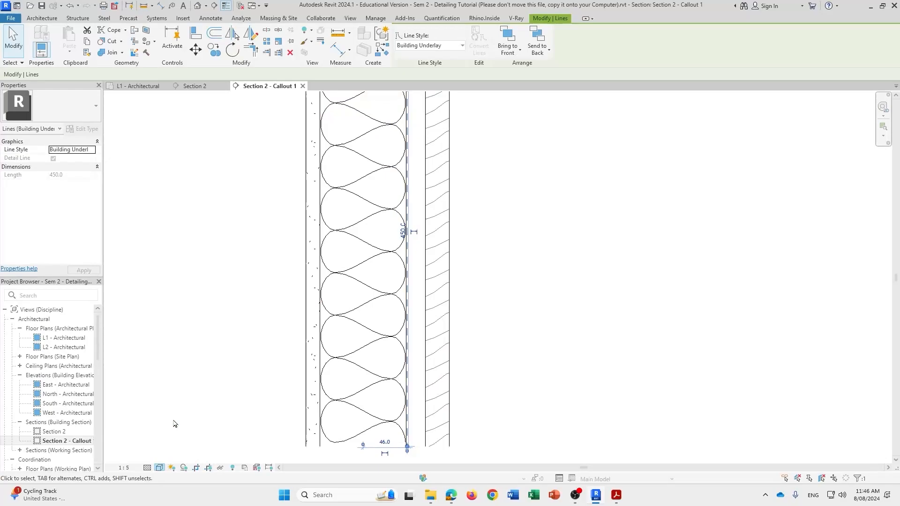
# Examine the dashed underlay line's spacing beside the insulation and around the framing member's outer corner.
pyautogui.scroll(2, 318, 271)
pyautogui.scroll(4, 408, 263)
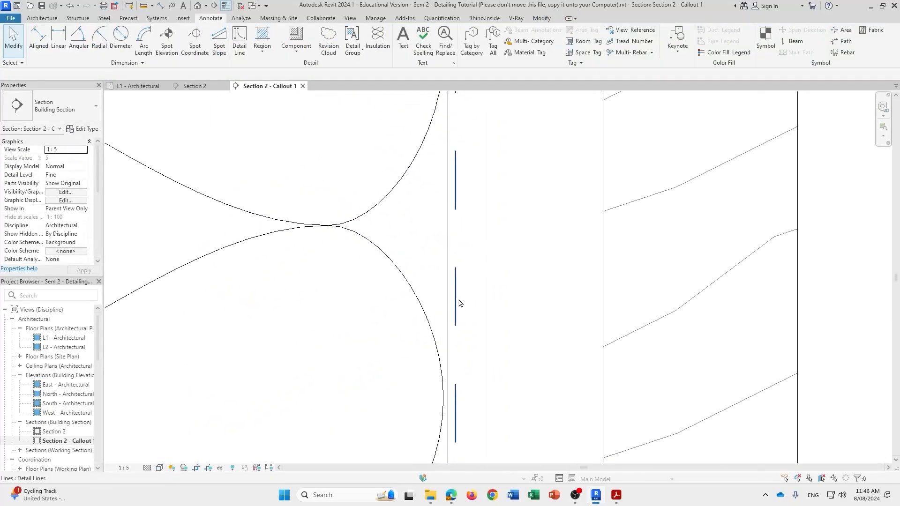
pyautogui.scroll(-5, 532, 114)
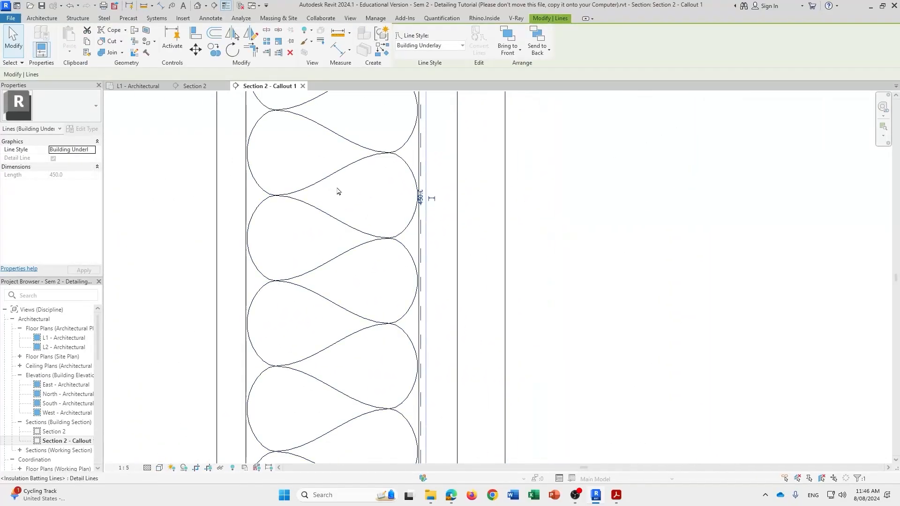
pyautogui.click(376, 18)
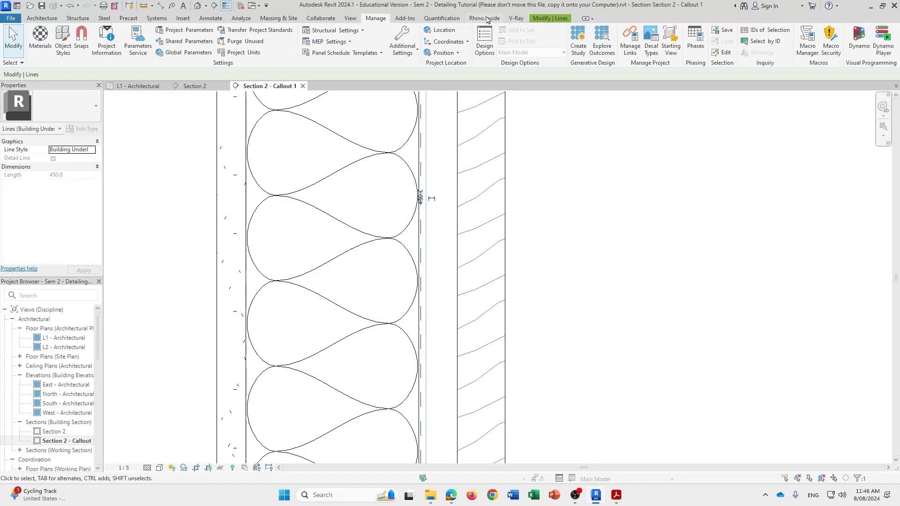
pyautogui.click(496, 207)
pyautogui.scroll(-3, 496, 207)
pyautogui.moveTo(426, 191); pyautogui.dragTo(446, 225, button='middle')
pyautogui.scroll(5, 452, 245)
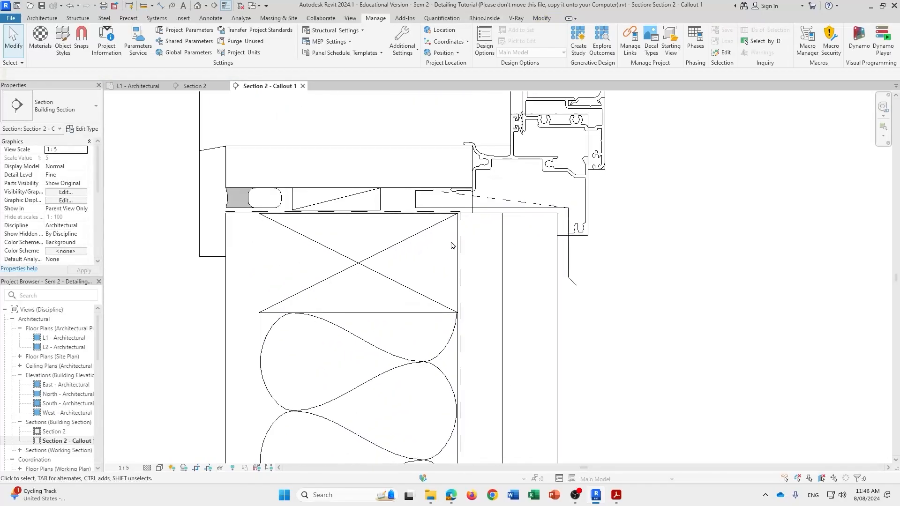
pyautogui.scroll(3, 452, 245)
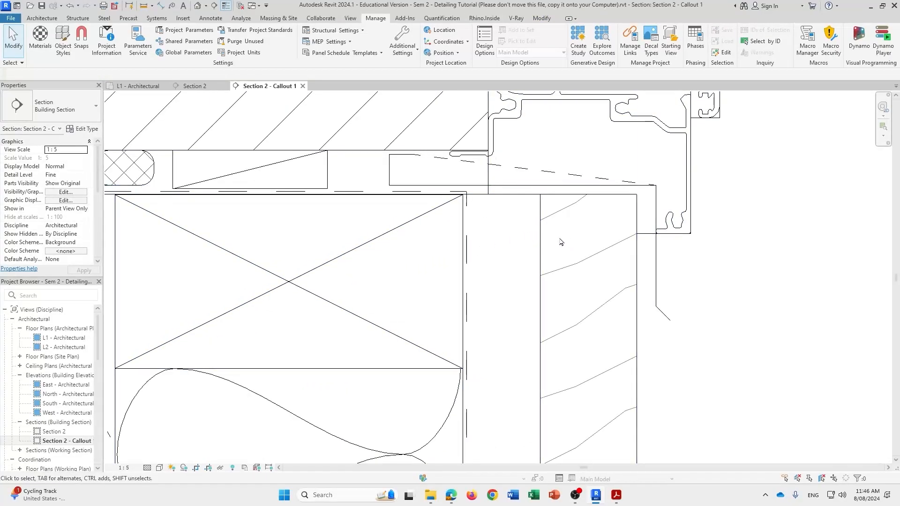
# Delete the vertical and horizontal underlay lines around the framing member.
pyautogui.click(466, 195)
pyautogui.press('Delete')
pyautogui.click(450, 186)
pyautogui.click(450, 191)
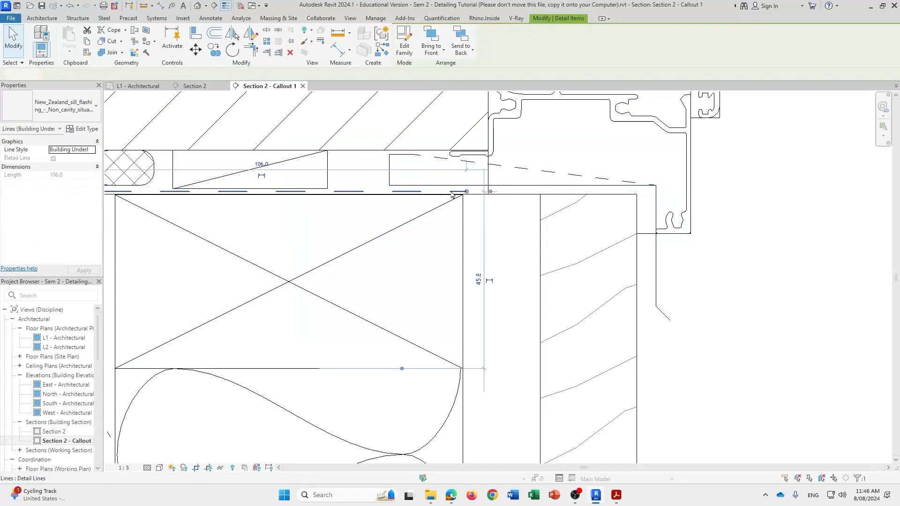
pyautogui.press('Delete')
# Draw a horizontal Building Underlay detail line tight above the framing member, from the wall's inner face to just past the member's outer corner.
pyautogui.scroll(-2, 466, 191)
pyautogui.moveTo(382, 191); pyautogui.dragTo(508, 161, button='middle')
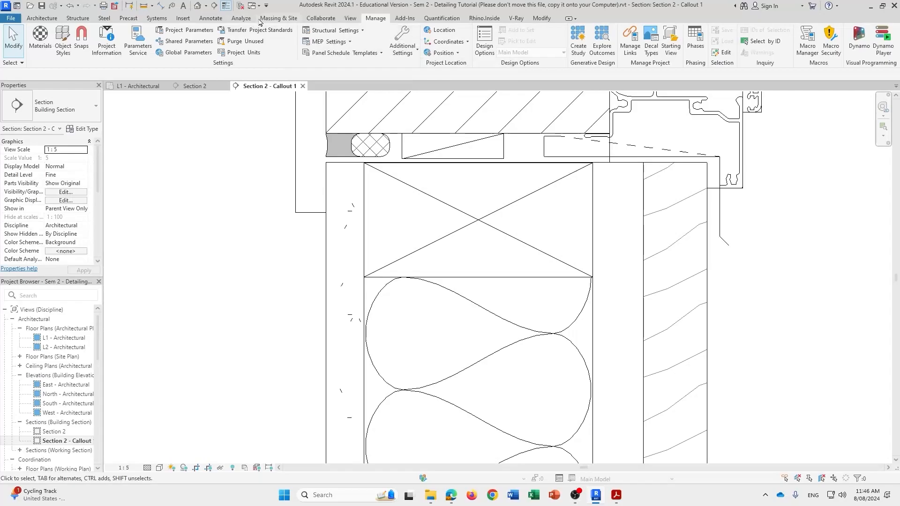
pyautogui.click(223, 20)
pyautogui.click(239, 42)
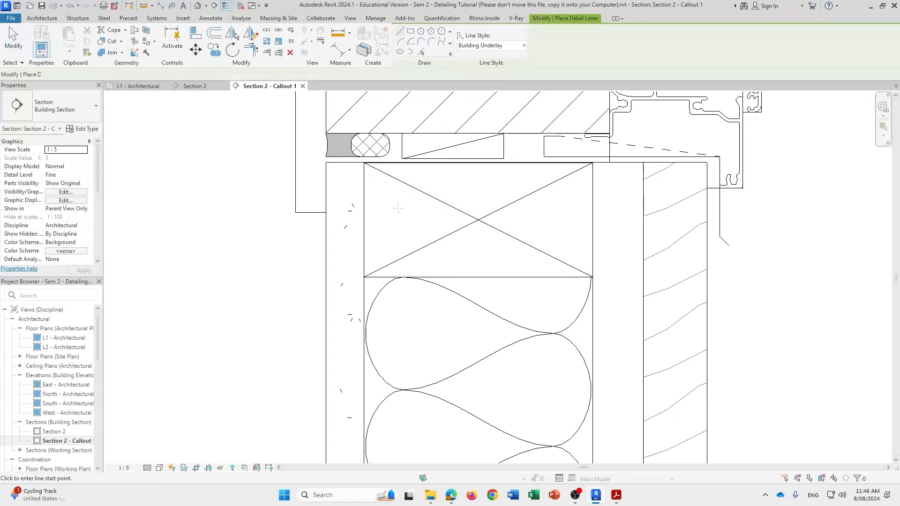
pyautogui.scroll(3, 323, 157)
pyautogui.click(241, 154)
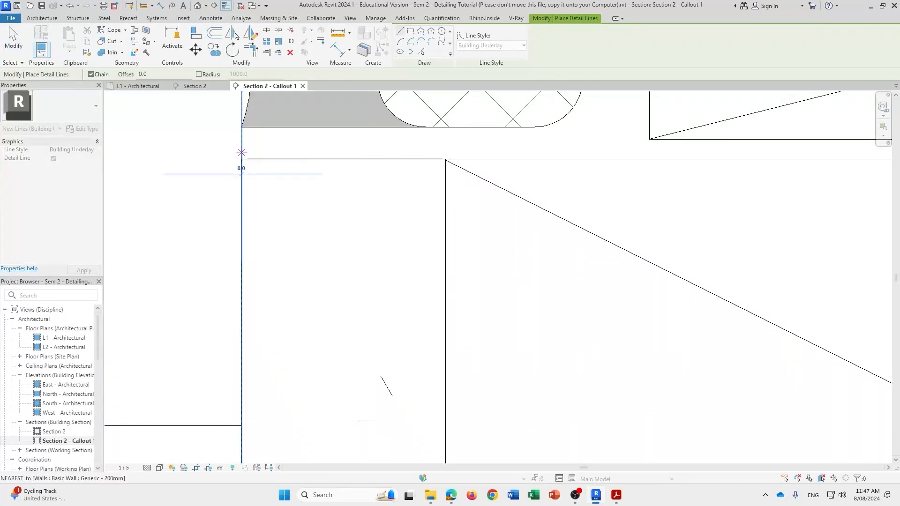
pyautogui.scroll(-2, 498, 157)
pyautogui.moveTo(760, 174); pyautogui.dragTo(257, 233, button='middle')
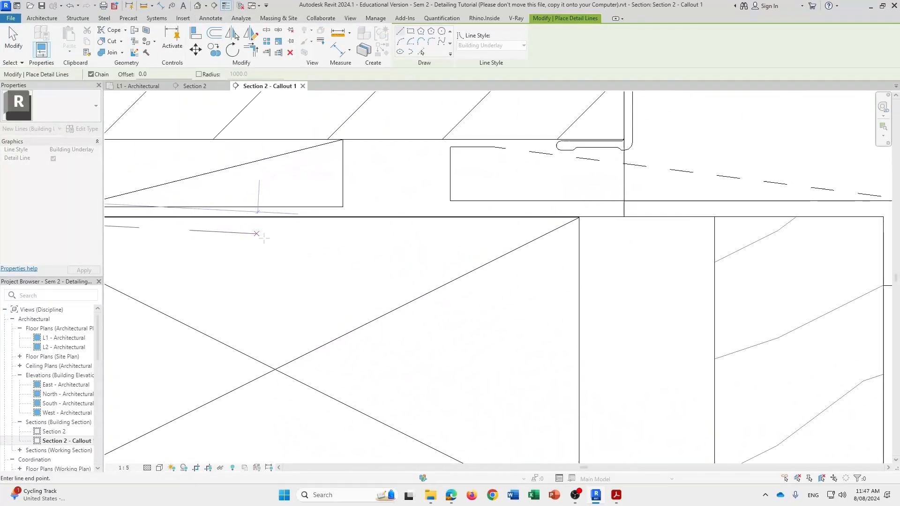
pyautogui.click(582, 213)
# Continue the underlay line vertically down tight against the outer face of the framing and insulation to the wall's cut end.
pyautogui.scroll(-2, 589, 338)
pyautogui.moveTo(593, 368); pyautogui.dragTo(513, 144, button='middle')
pyautogui.scroll(-5, 508, 397)
pyautogui.moveTo(507, 387); pyautogui.dragTo(480, 220, button='middle')
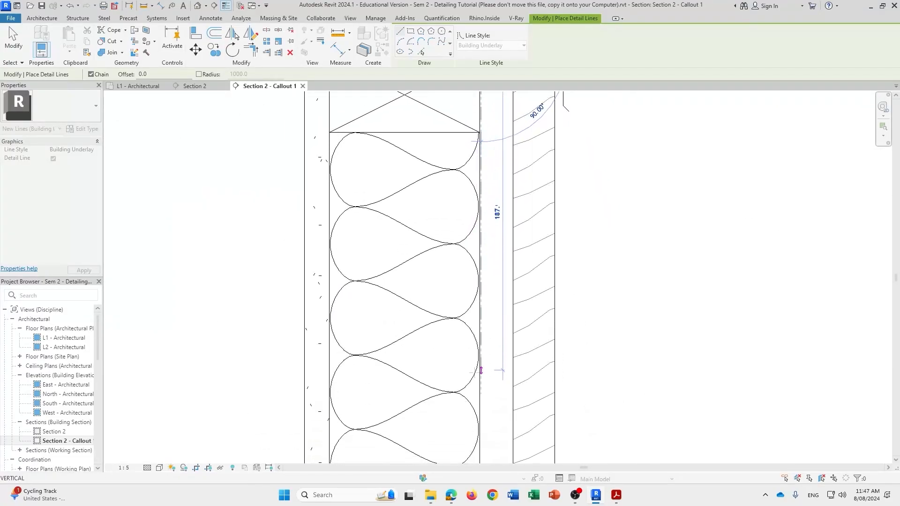
pyautogui.moveTo(481, 449); pyautogui.dragTo(466, 173, button='middle')
pyautogui.scroll(-4, 466, 175)
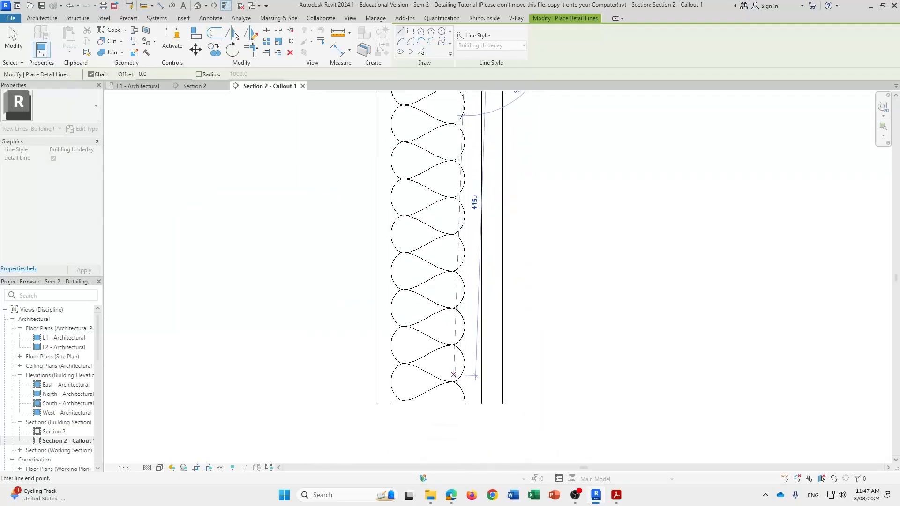
pyautogui.moveTo(454, 376); pyautogui.dragTo(456, 329, button='middle')
pyautogui.scroll(4, 467, 329)
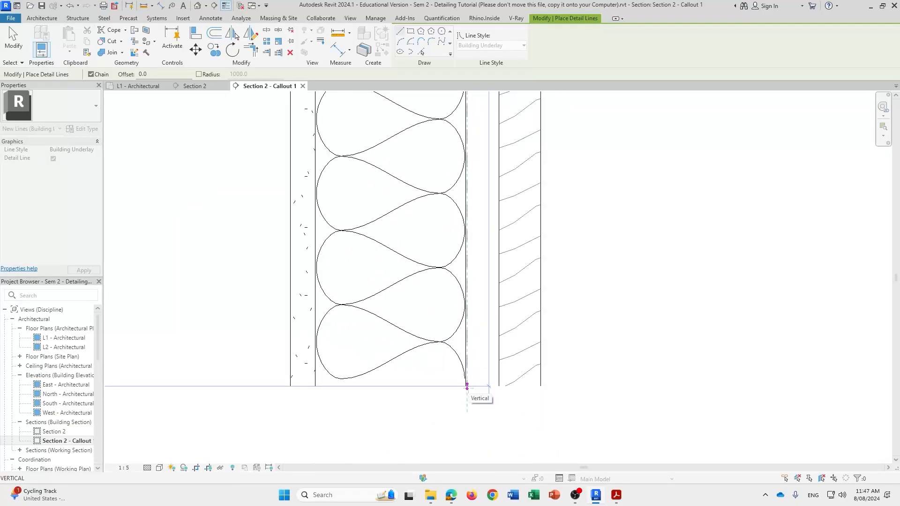
pyautogui.click(467, 387)
pyautogui.press('Escape')
pyautogui.press('Escape')
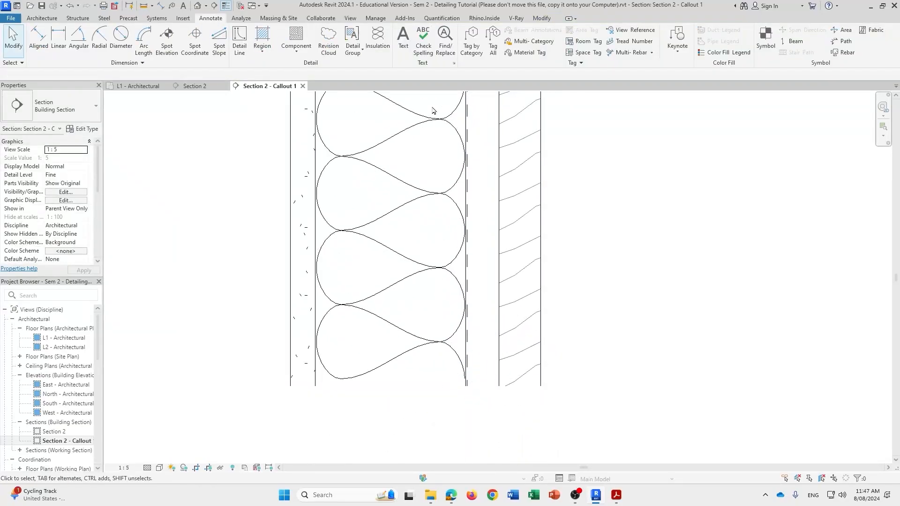
# Examine the redrawn underlay line along the insulation and between the framing member, packer and sill flashing.
pyautogui.moveTo(440, 145); pyautogui.dragTo(454, 359, button='middle')
pyautogui.moveTo(443, 123); pyautogui.dragTo(452, 389, button='middle')
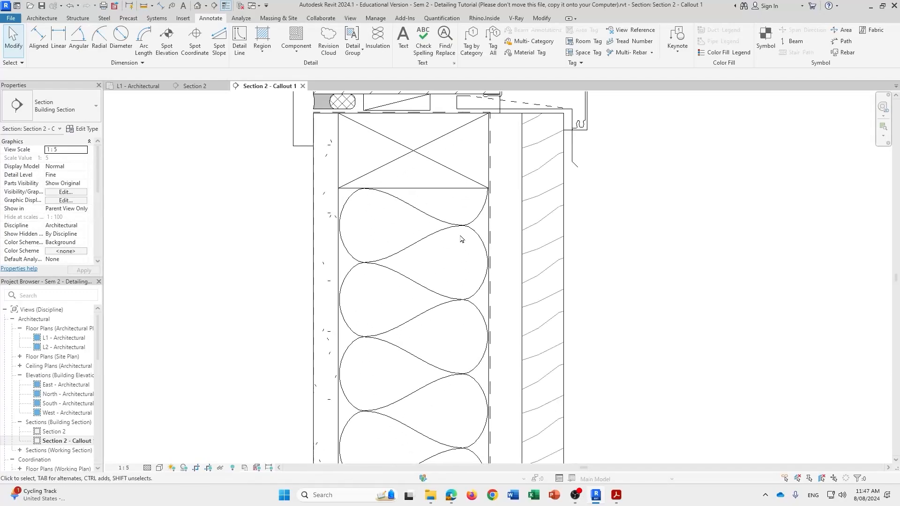
pyautogui.scroll(1, 461, 239)
pyautogui.moveTo(461, 239); pyautogui.dragTo(458, 321, button='middle')
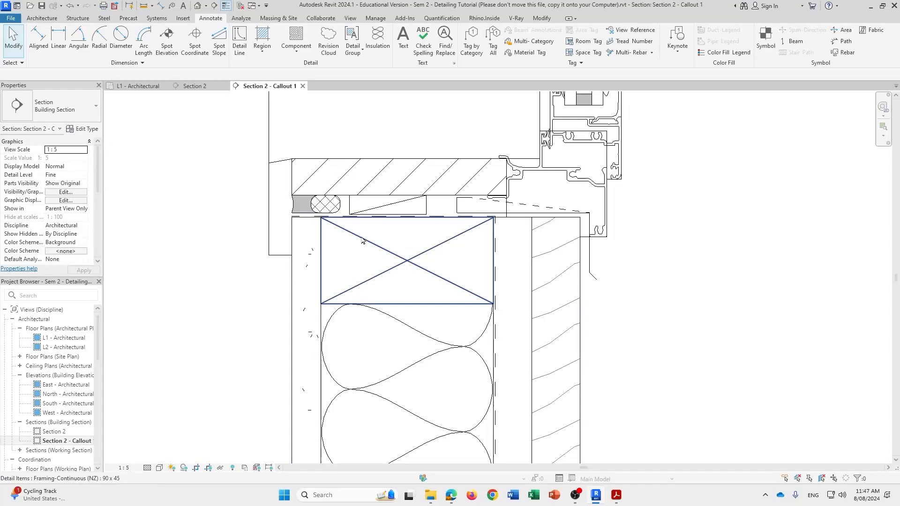
pyautogui.scroll(2, 360, 230)
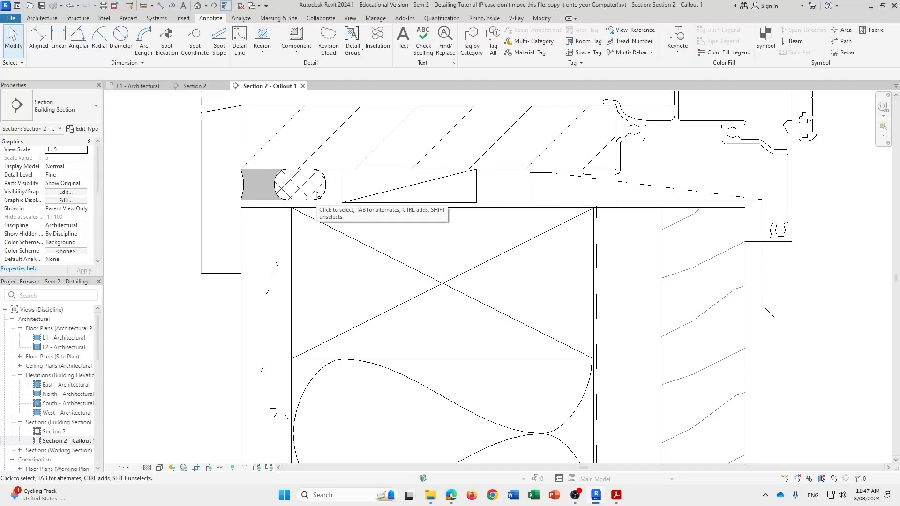
pyautogui.scroll(3, 563, 190)
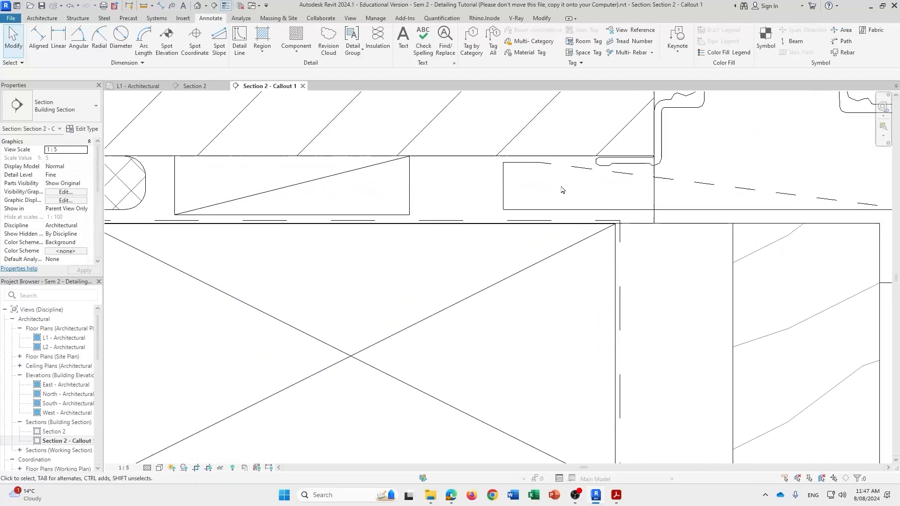
pyautogui.scroll(-2, 447, 140)
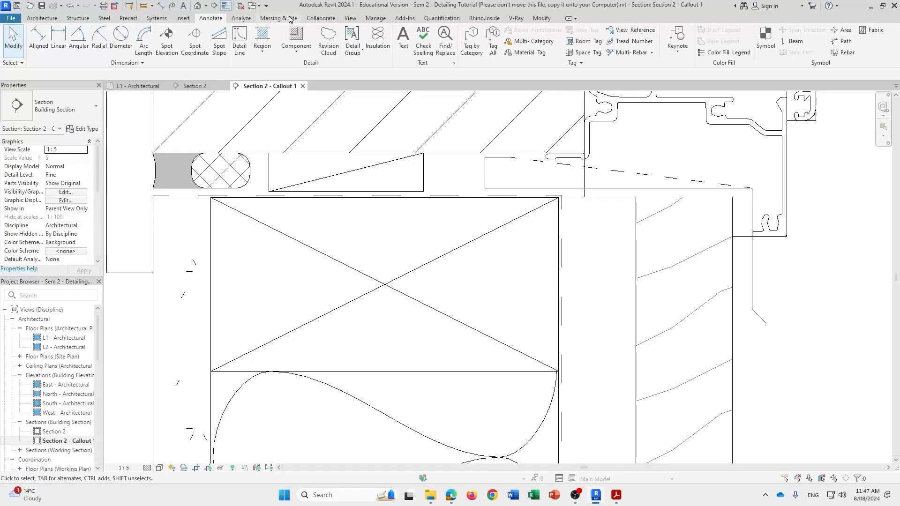
# Create a new line style named Flashing Tape as a subcategory of Lines.
pyautogui.click(376, 19)
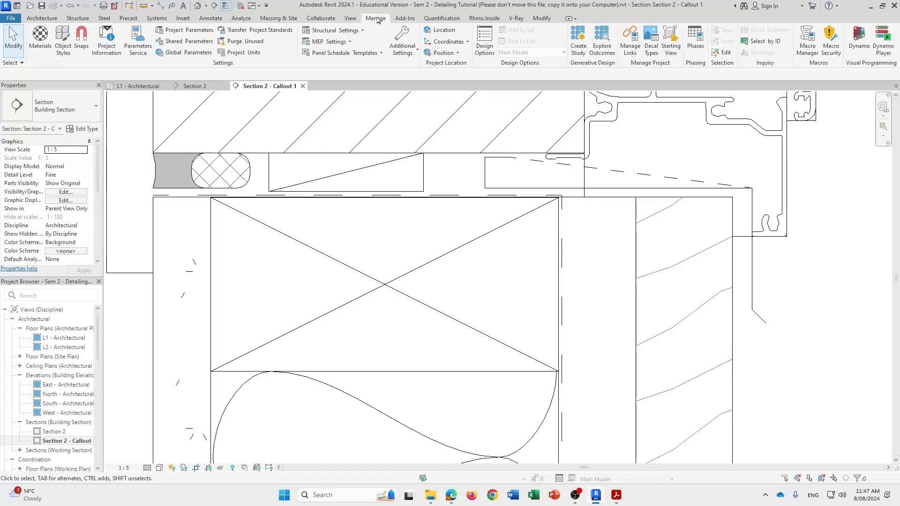
pyautogui.click(406, 44)
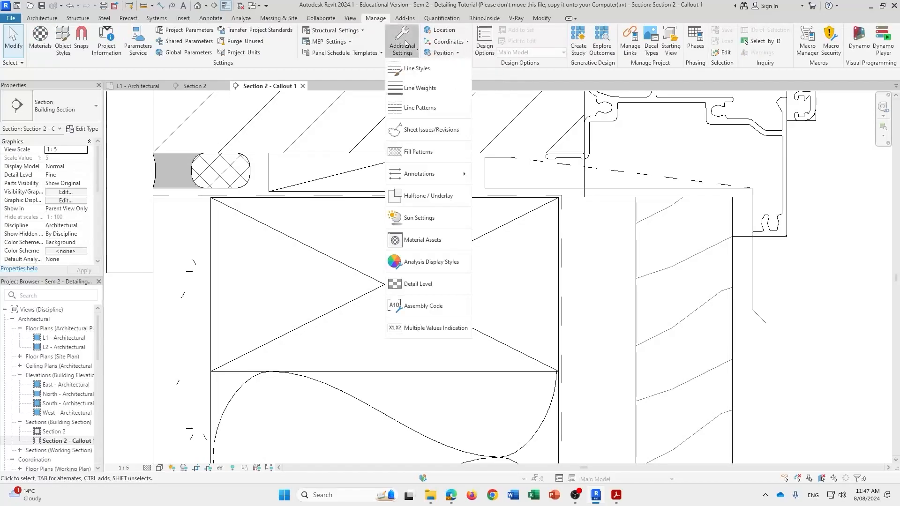
pyautogui.click(417, 70)
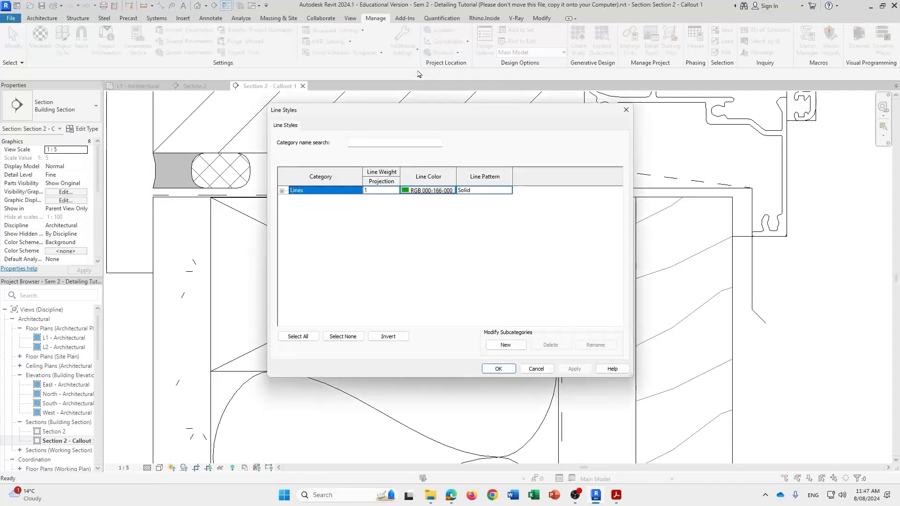
pyautogui.click(282, 191)
pyautogui.scroll(-2, 440, 279)
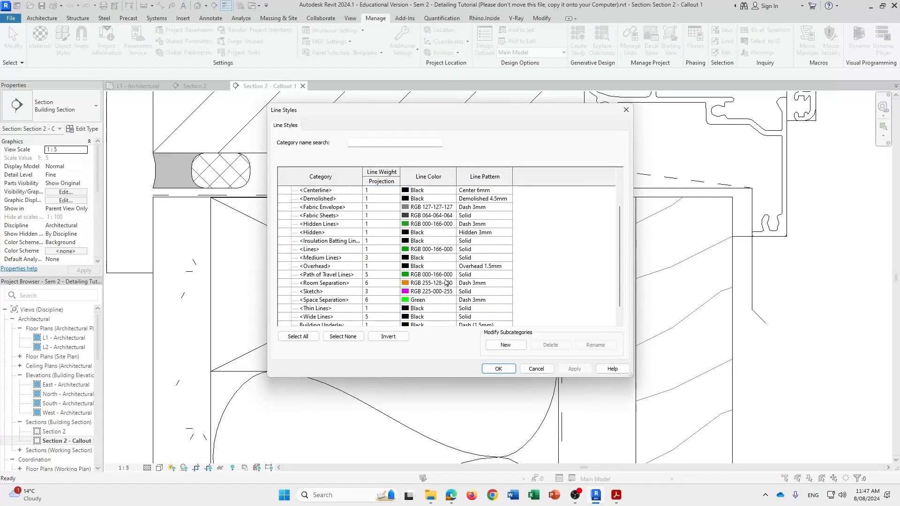
pyautogui.click(510, 346)
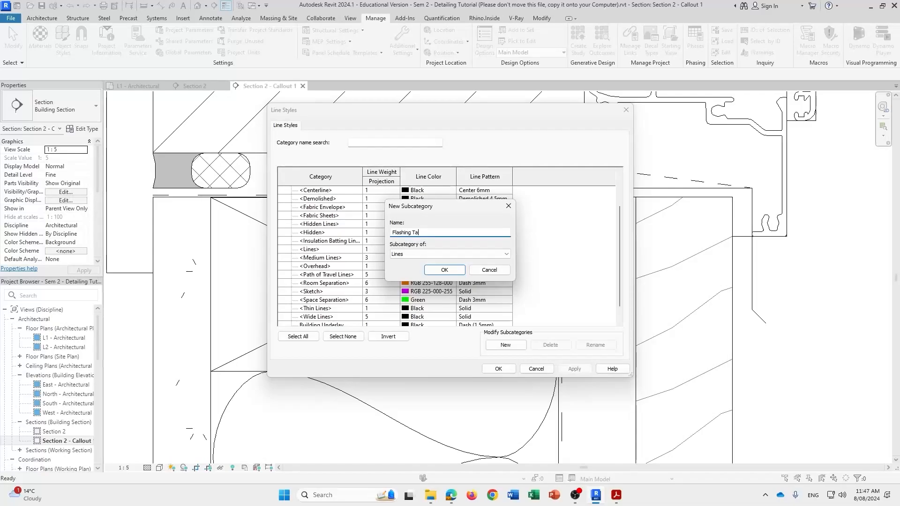
pyautogui.click(444, 271)
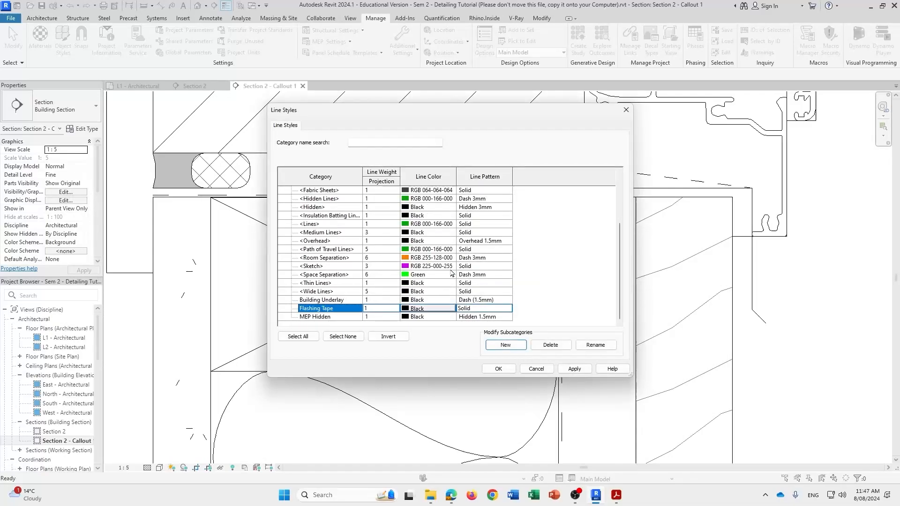
# Set the Flashing Tape line style to red with the Dash (2.5mm) line pattern and apply it.
pyautogui.click(432, 312)
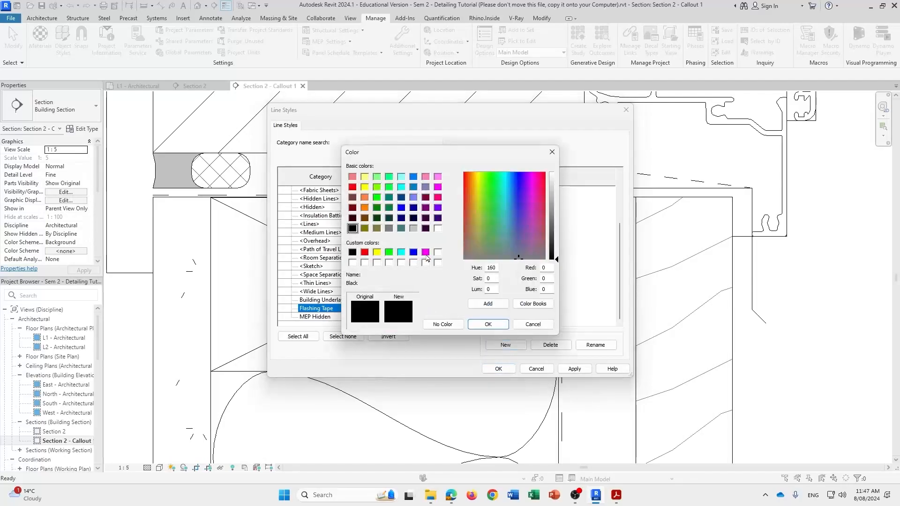
pyautogui.click(353, 188)
pyautogui.click(487, 324)
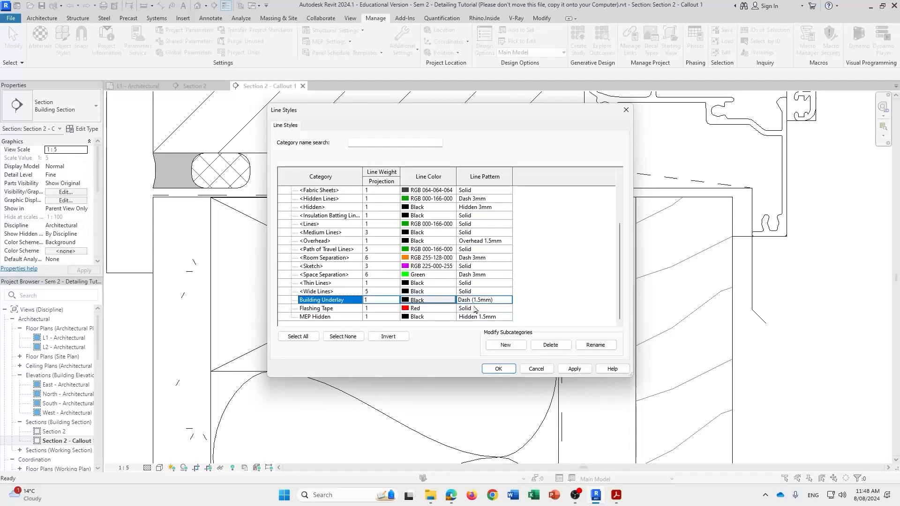
pyautogui.click(508, 308)
pyautogui.scroll(-5, 491, 345)
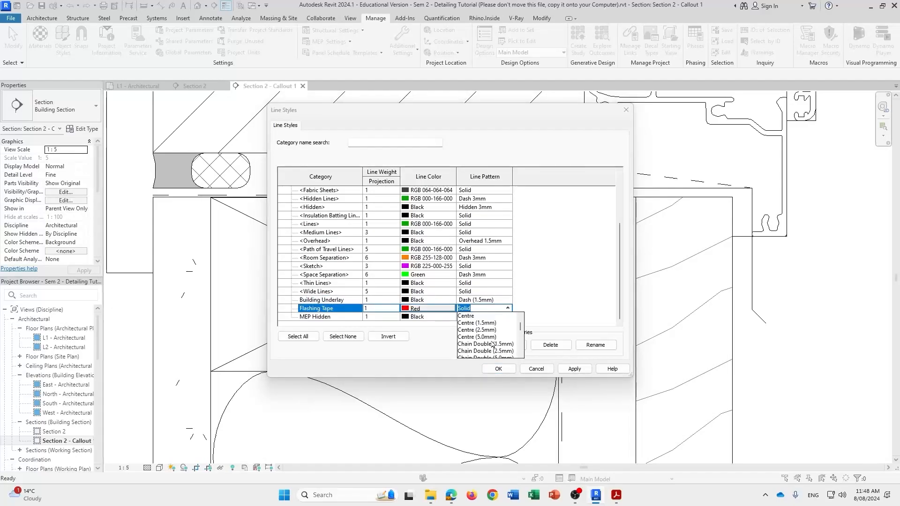
pyautogui.scroll(1, 491, 352)
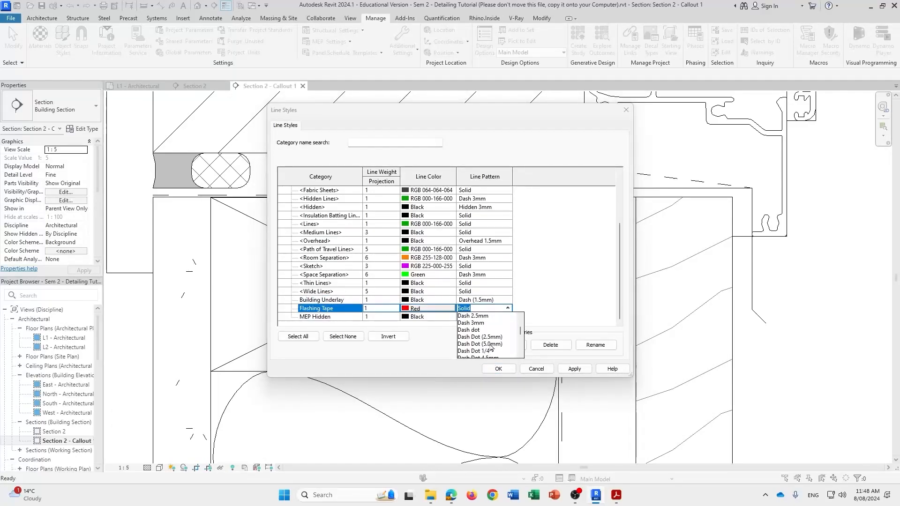
pyautogui.scroll(1, 491, 343)
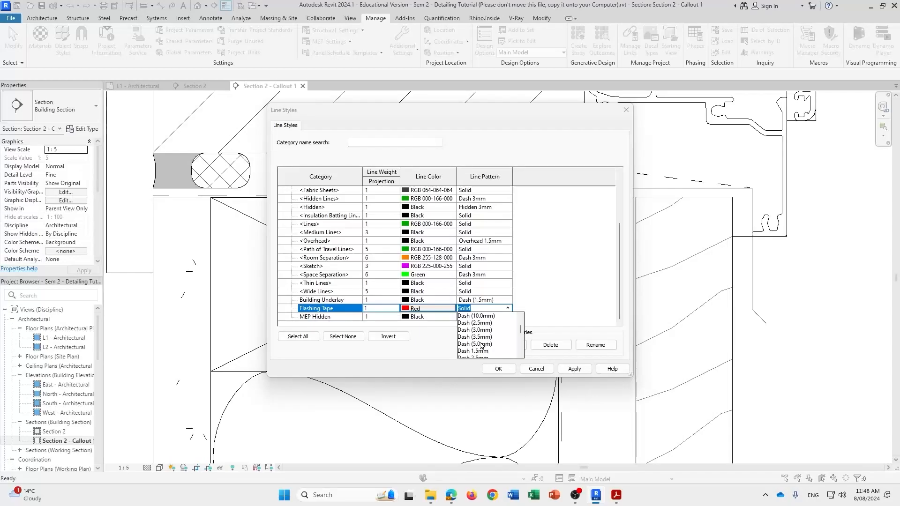
pyautogui.click(483, 323)
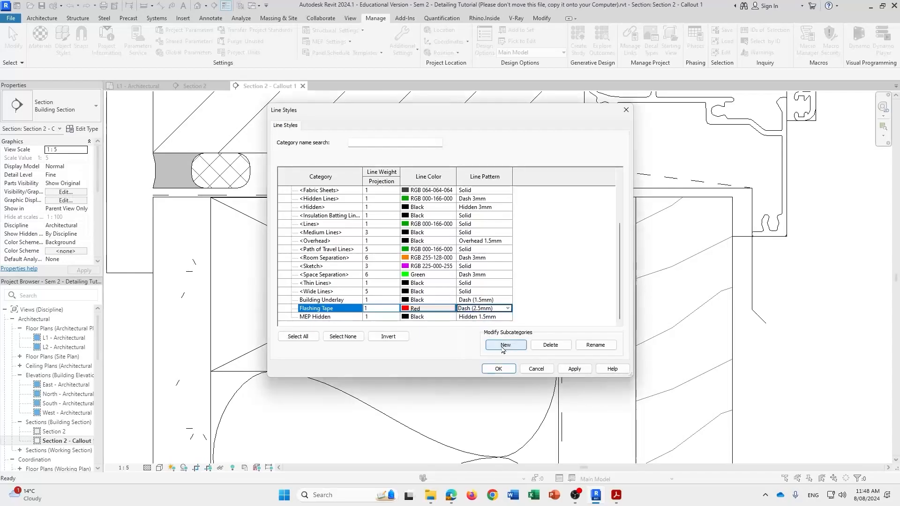
pyautogui.click(574, 369)
pyautogui.click(498, 369)
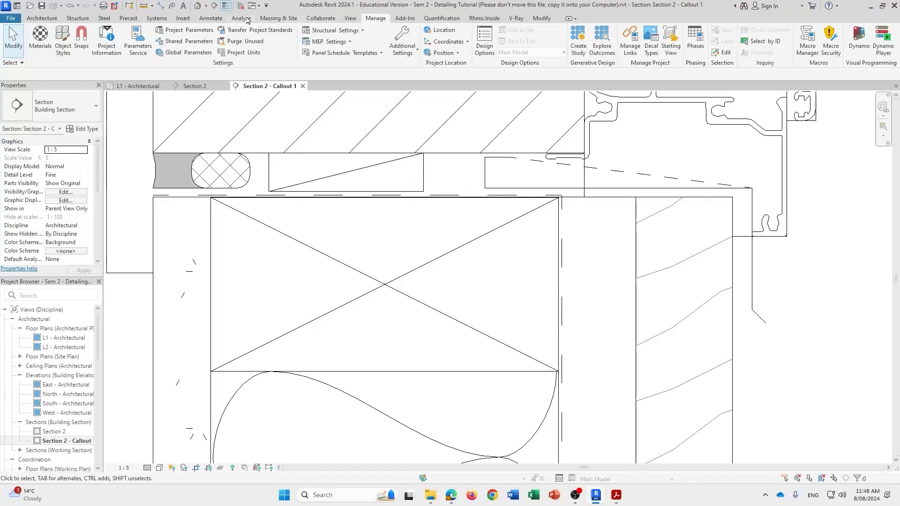
# Start a detail line using the Flashing Tape line style.
pyautogui.click(221, 21)
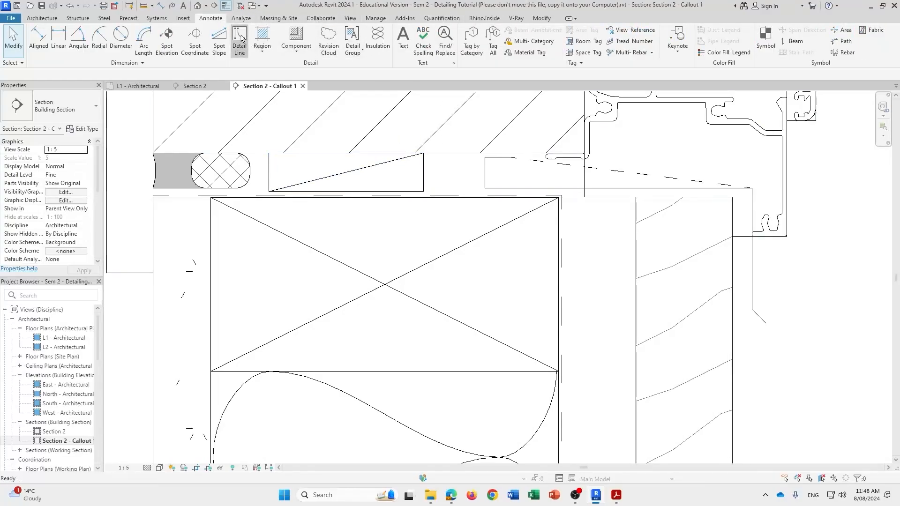
pyautogui.click(240, 39)
pyautogui.click(490, 46)
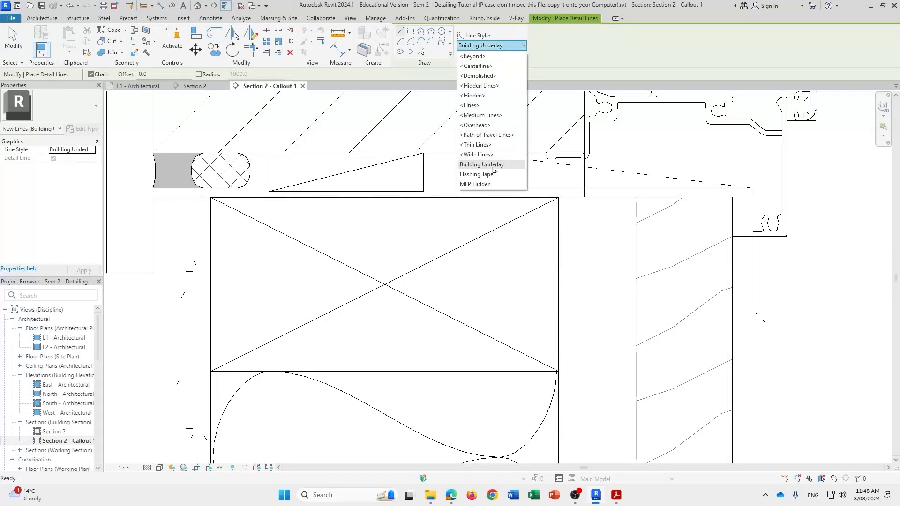
pyautogui.click(488, 174)
# Try to draw a Flashing Tape line above the horizontal underlay from the wall's inner face, turning 50 mm down outside the framing.
pyautogui.scroll(5, 323, 239)
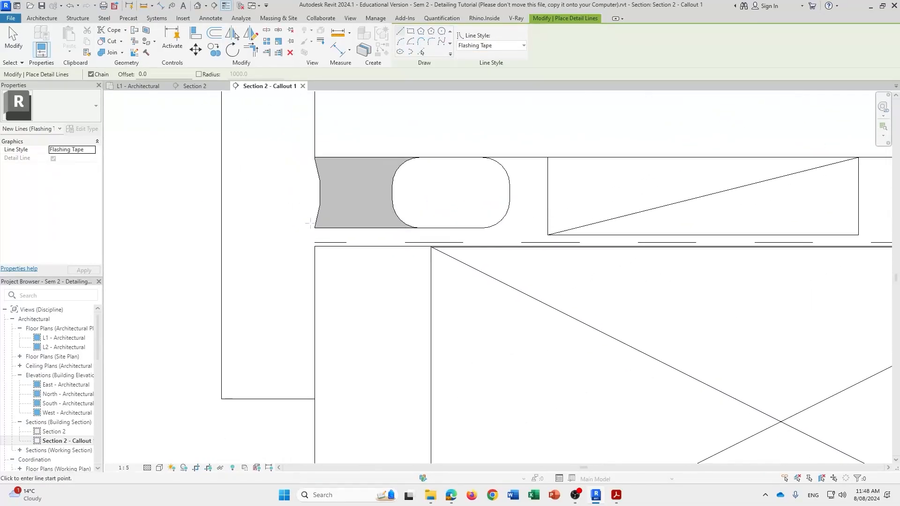
pyautogui.scroll(3, 326, 240)
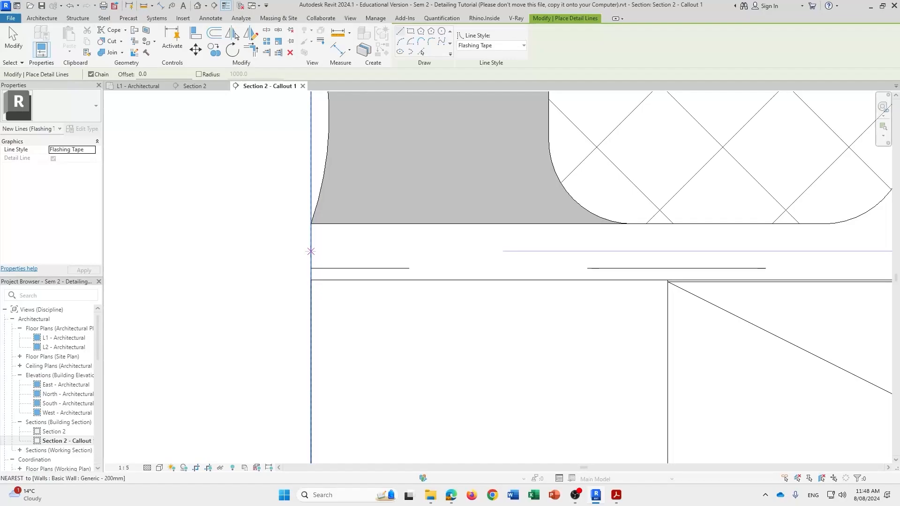
pyautogui.click(312, 251)
pyautogui.scroll(-6, 370, 253)
pyautogui.moveTo(630, 261); pyautogui.dragTo(197, 248, button='middle')
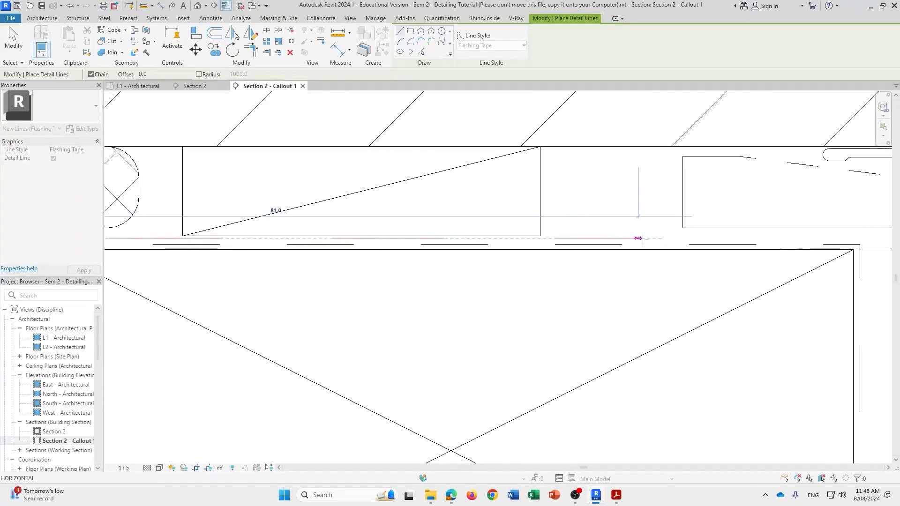
pyautogui.moveTo(671, 246); pyautogui.dragTo(309, 225, button='middle')
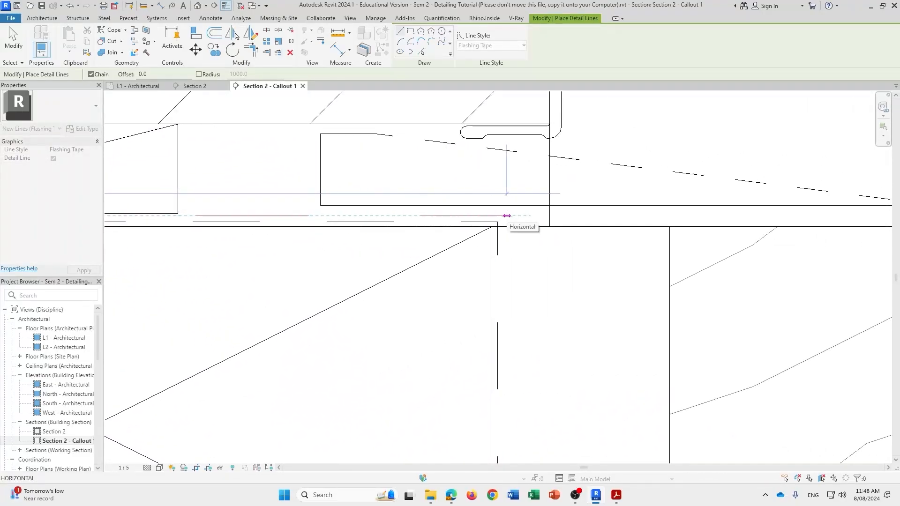
pyautogui.click(507, 215)
pyautogui.moveTo(507, 346); pyautogui.dragTo(501, 323, button='middle')
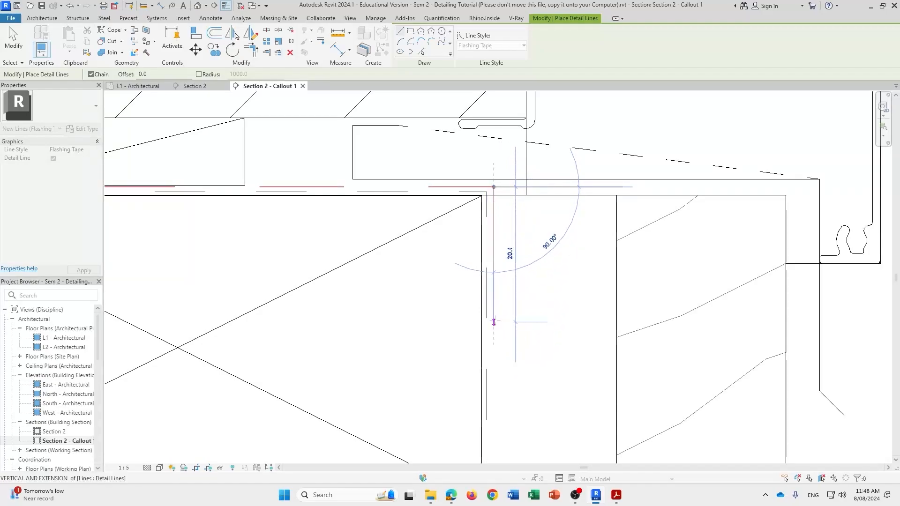
pyautogui.write('50')
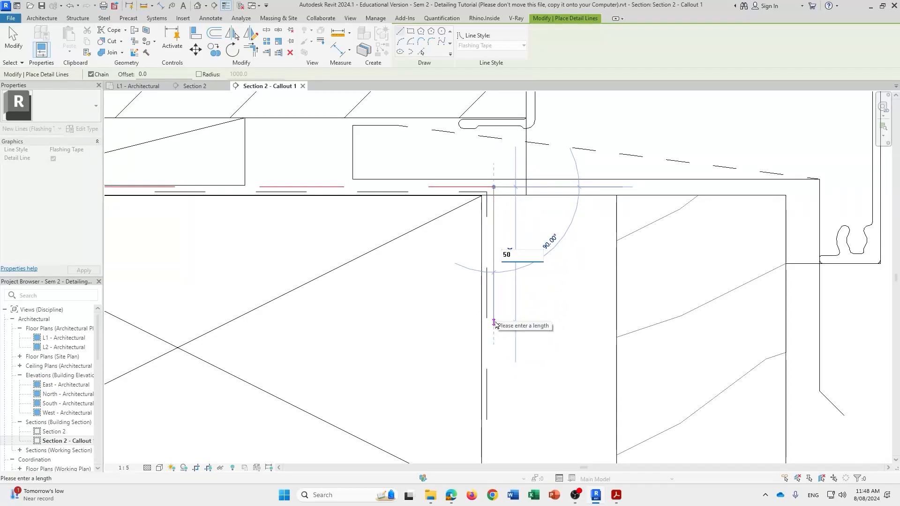
pyautogui.press('Return')
pyautogui.scroll(-2, 504, 332)
pyautogui.moveTo(522, 381); pyautogui.dragTo(516, 291, button='middle')
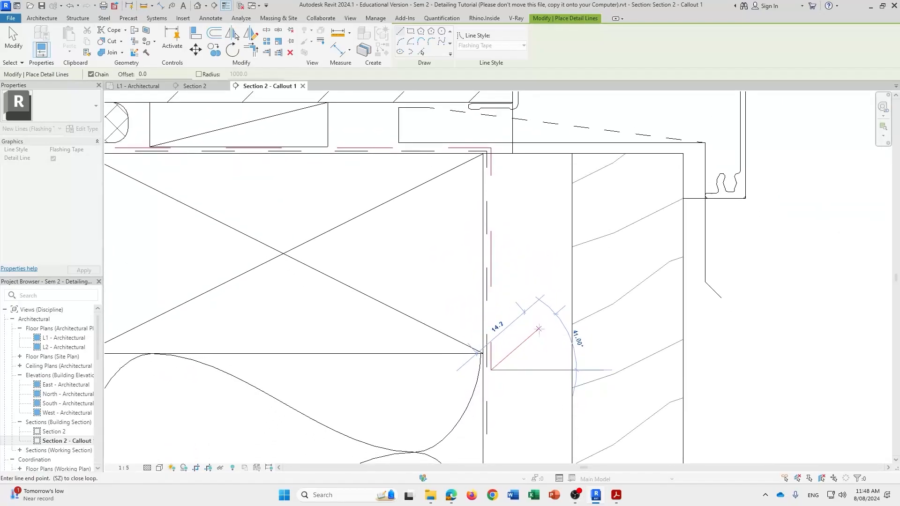
pyautogui.press('Escape')
# Undo the horizontal and vertical flashing tape lines just drawn.
pyautogui.scroll(3, 529, 327)
pyautogui.moveTo(505, 192); pyautogui.dragTo(533, 371, button='middle')
pyautogui.scroll(2, 476, 292)
pyautogui.hotkey('ctrl', 'z')
pyautogui.hotkey('ctrl', 'z')
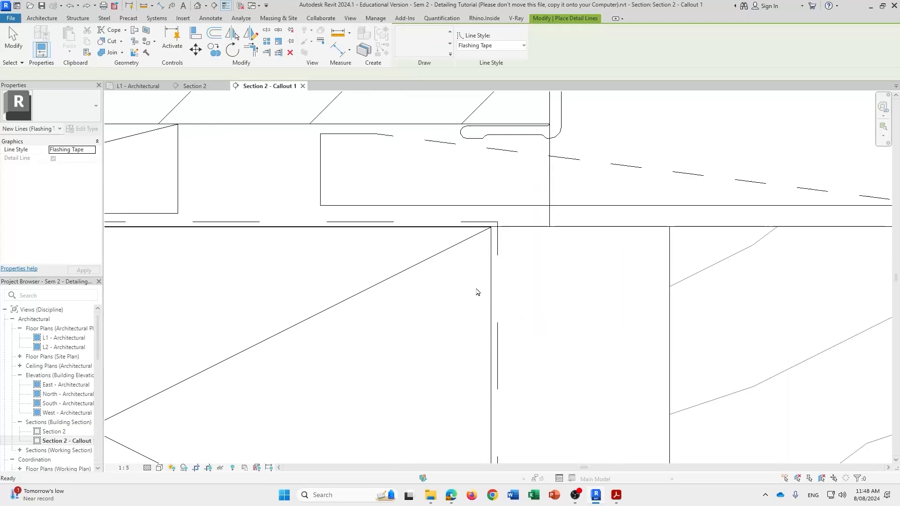
# Draw a horizontal Flashing Tape line about 107 mm long, midway between the air seal and underlay, from the wall's inner face past the underlay corner.
pyautogui.scroll(-2, 477, 290)
pyautogui.moveTo(229, 259); pyautogui.dragTo(566, 293, button='middle')
pyautogui.scroll(3, 204, 280)
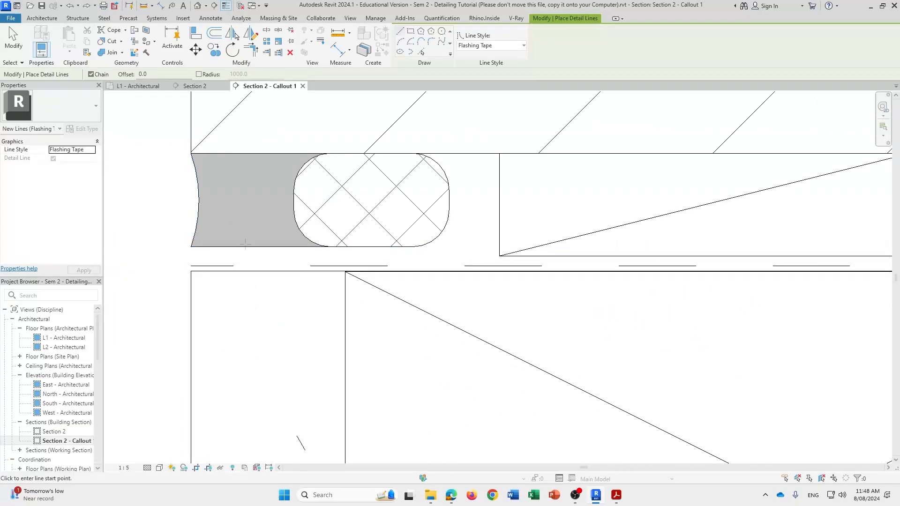
pyautogui.click(191, 256)
pyautogui.moveTo(797, 269); pyautogui.dragTo(167, 268, button='middle')
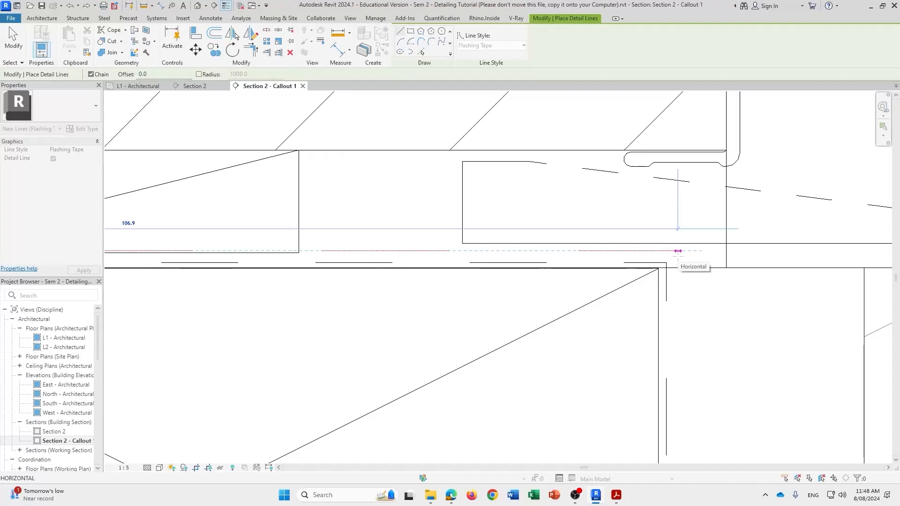
pyautogui.click(677, 251)
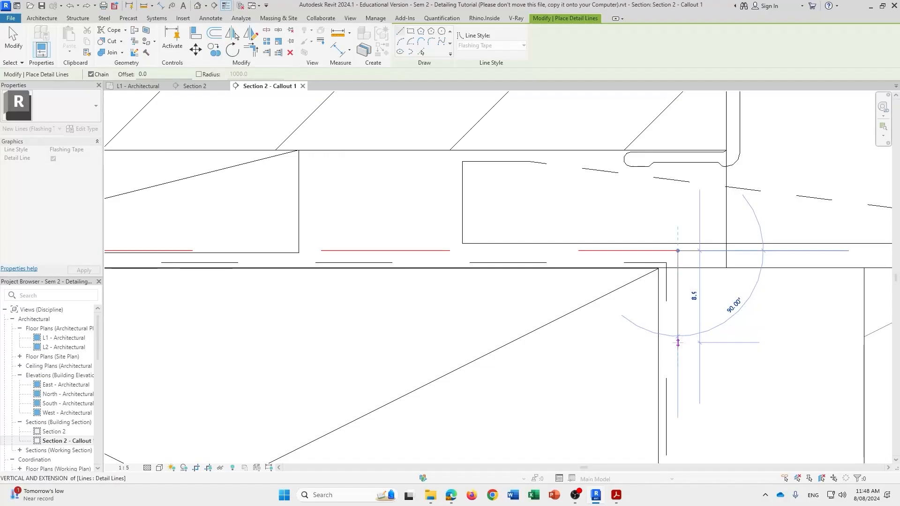
# Continue the flashing tape line 50 mm vertically down outside the building underlay and finish the line chain.
pyautogui.click(678, 314)
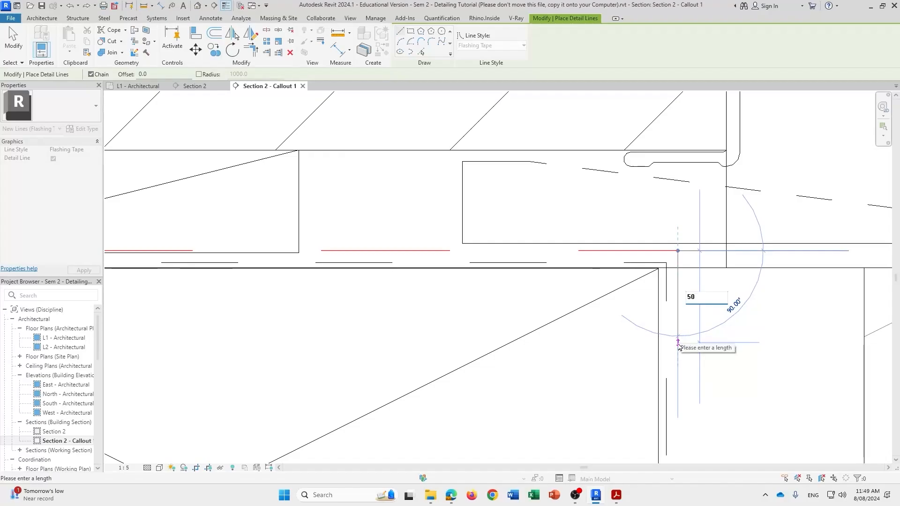
pyautogui.scroll(-2, 719, 359)
pyautogui.moveTo(709, 355); pyautogui.dragTo(535, 178, button='middle')
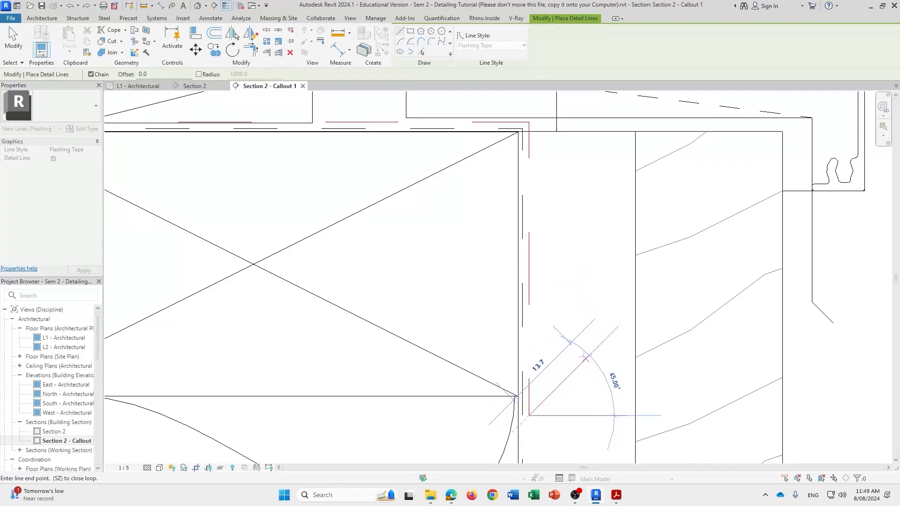
pyautogui.press('Escape')
pyautogui.press('Escape')
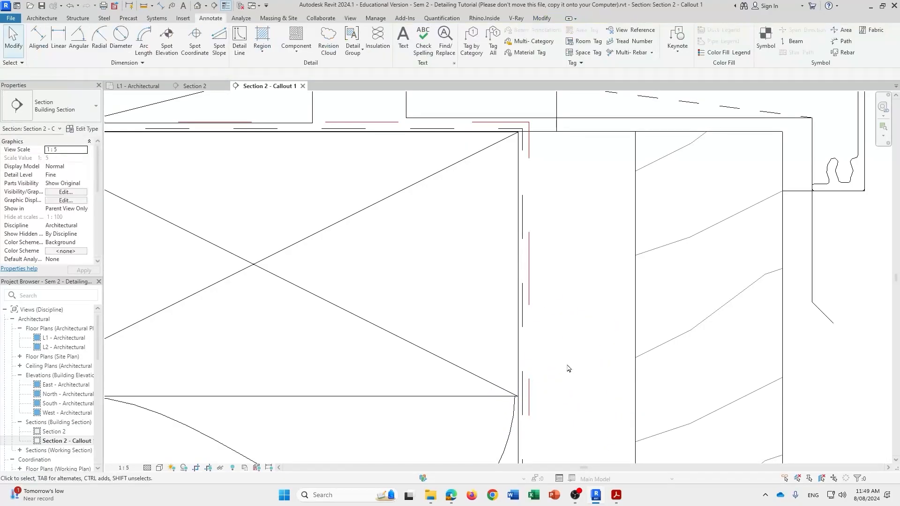
# Examine the flashing tape over the underlay at the framing corner and the overall sill detail with its insulation, packer and window frame.
pyautogui.scroll(-4, 567, 364)
pyautogui.scroll(-5, 400, 406)
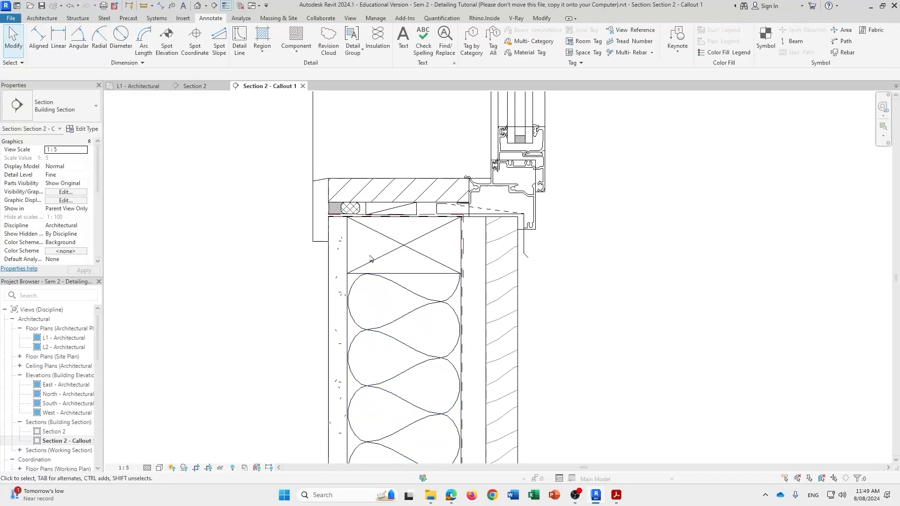
pyautogui.scroll(5, 463, 219)
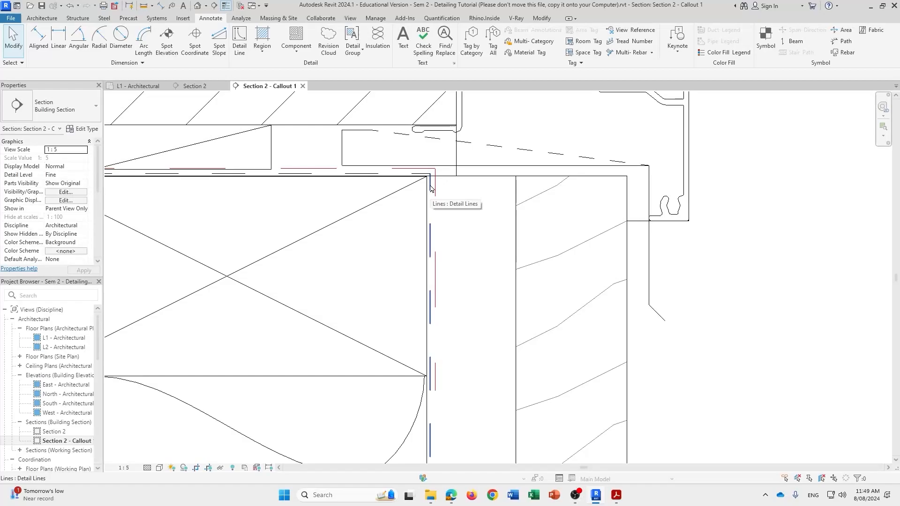
pyautogui.scroll(-2, 431, 188)
pyautogui.moveTo(469, 219); pyautogui.dragTo(494, 247, button='middle')
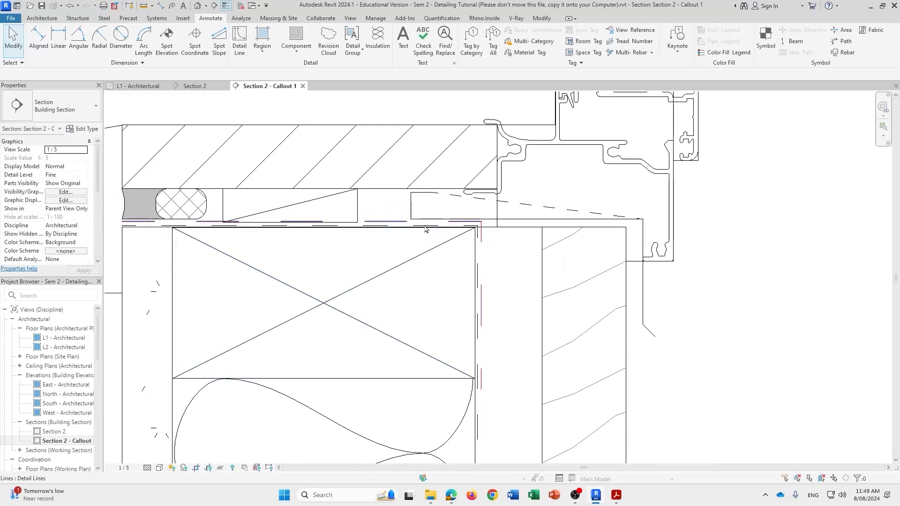
pyautogui.scroll(-5, 368, 239)
pyautogui.moveTo(367, 246); pyautogui.dragTo(444, 235, button='middle')
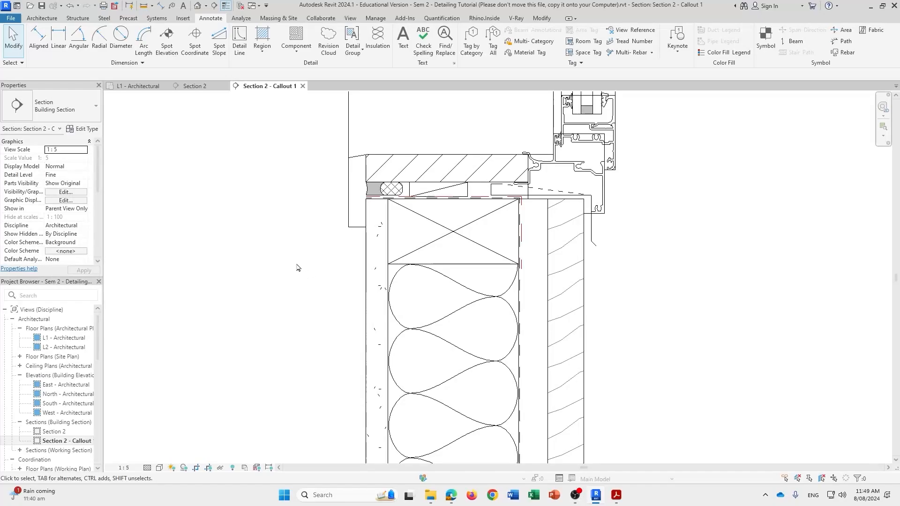
pyautogui.scroll(-5, 647, 307)
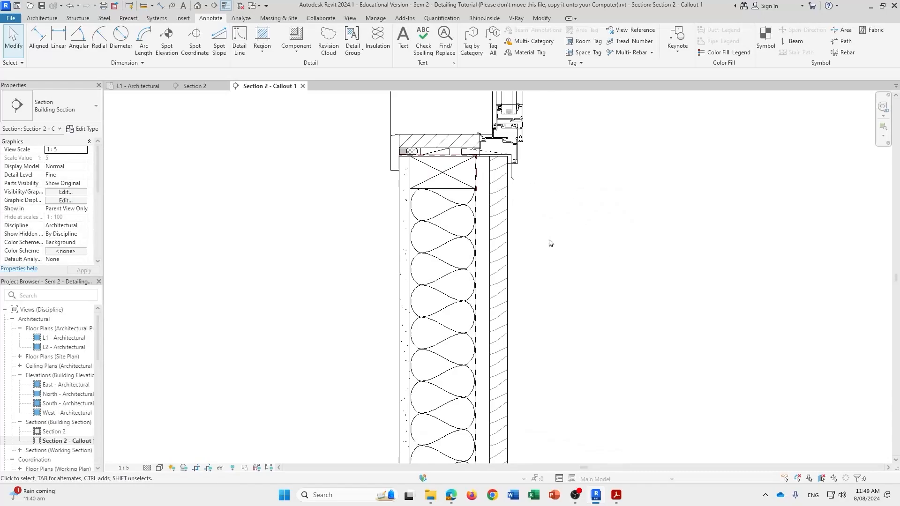
pyautogui.scroll(3, 470, 324)
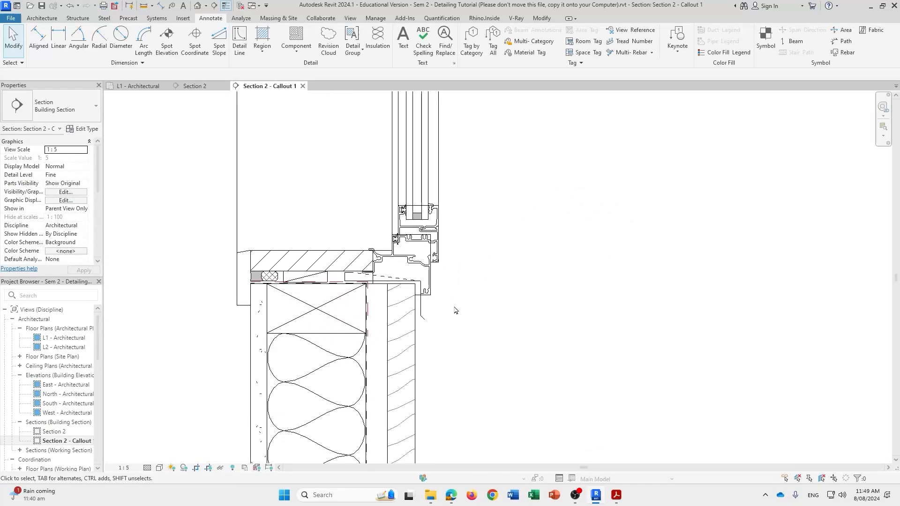
# Start a text note with a two-segment leader pointing at the sealant below the sill, running up and horizontally out past the window.
pyautogui.click(404, 38)
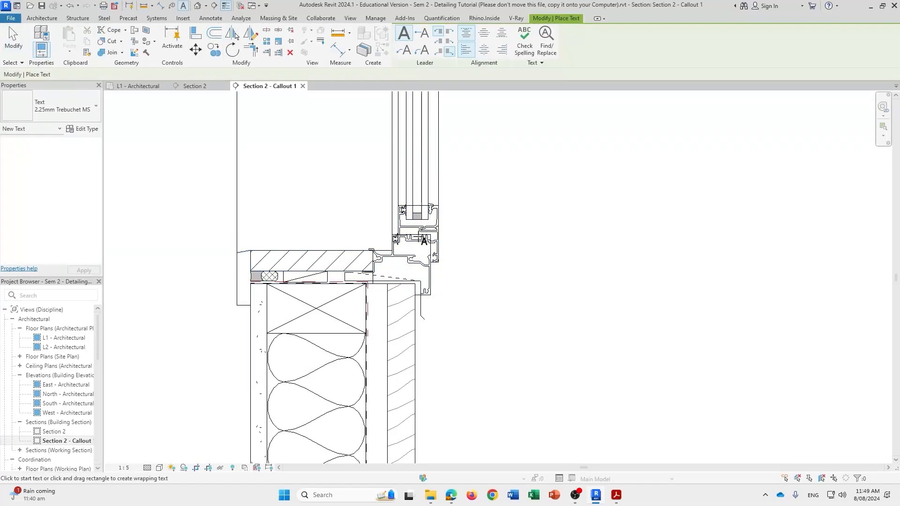
pyautogui.press('Escape')
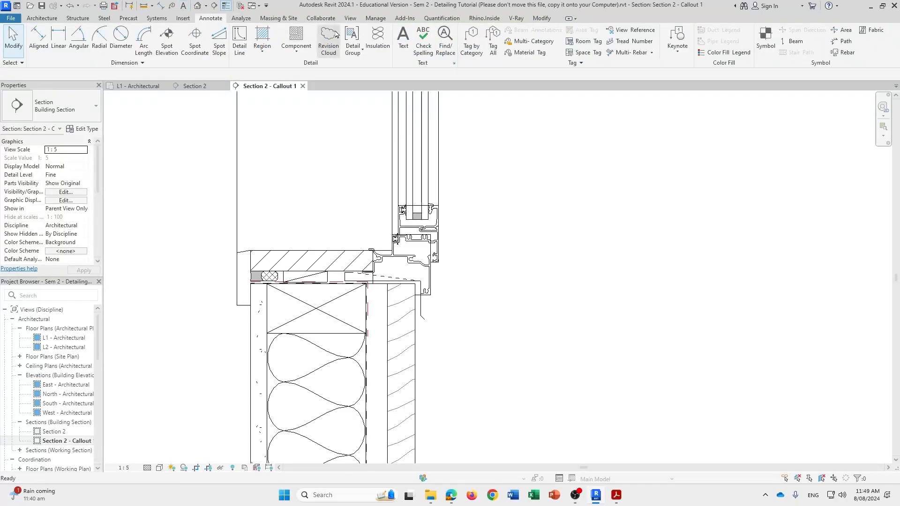
pyautogui.click(404, 37)
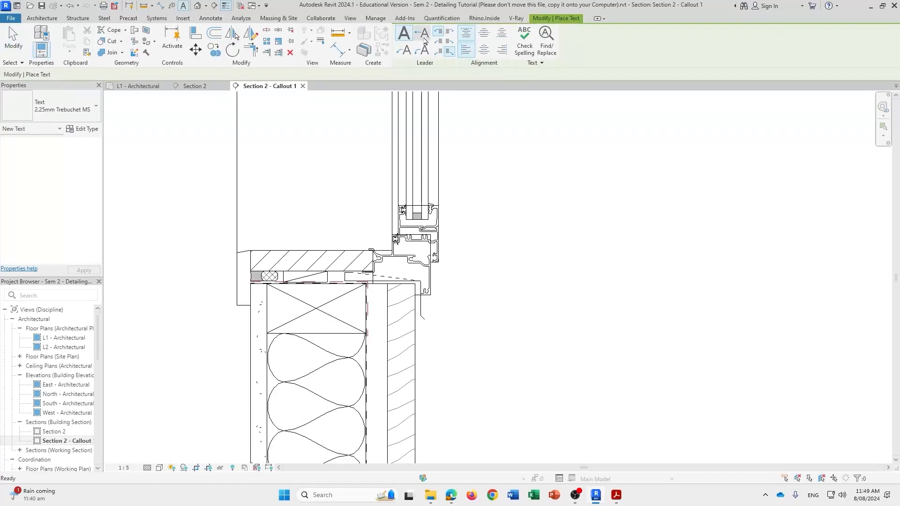
pyautogui.click(405, 55)
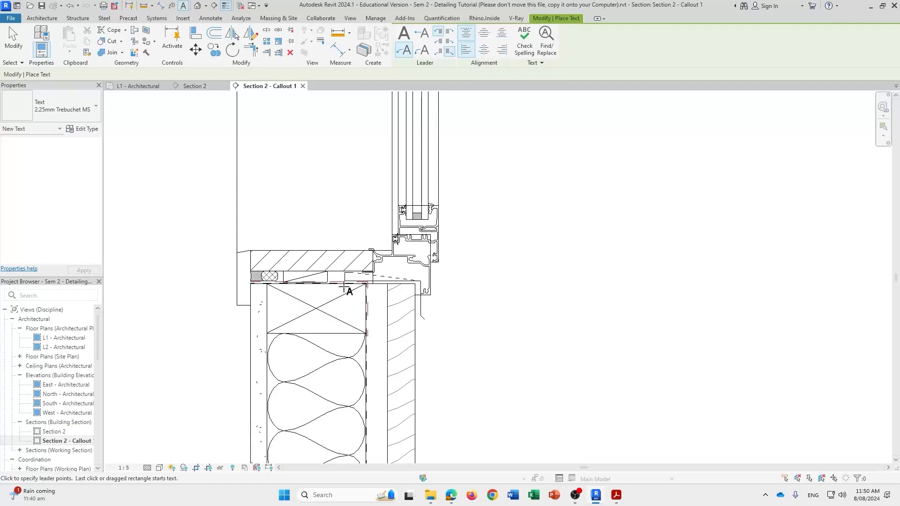
pyautogui.moveTo(331, 211); pyautogui.dragTo(356, 281, button='middle')
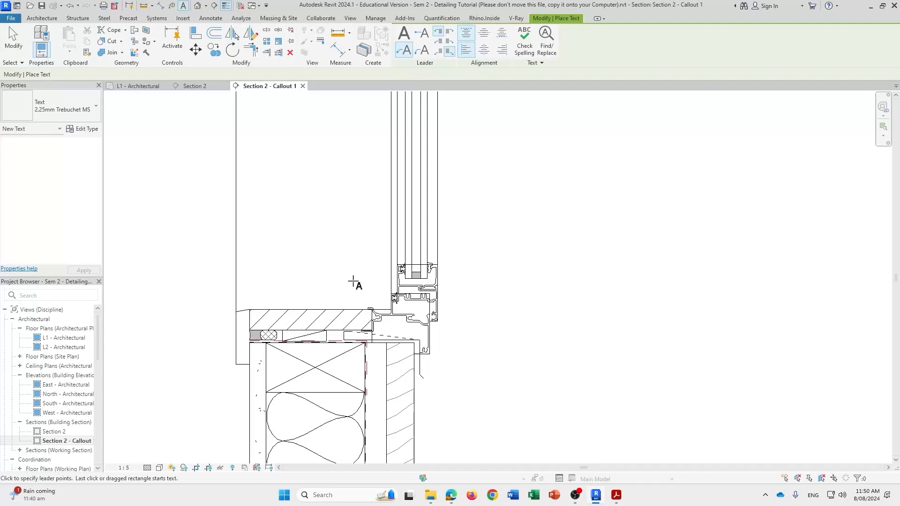
pyautogui.click(265, 327)
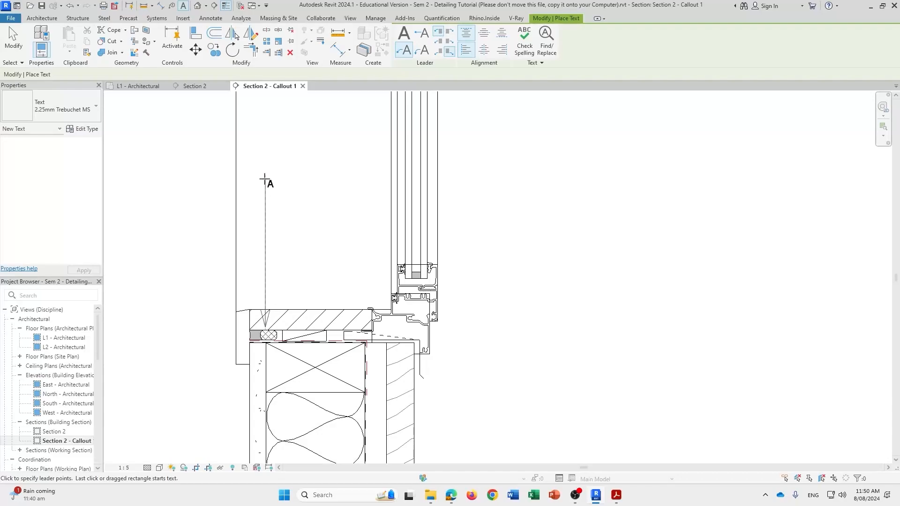
pyautogui.click(265, 179)
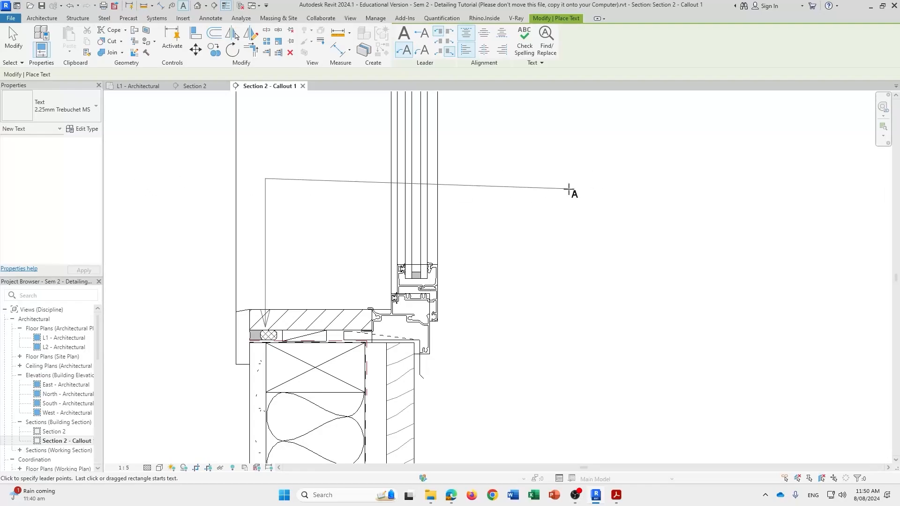
pyautogui.click(592, 178)
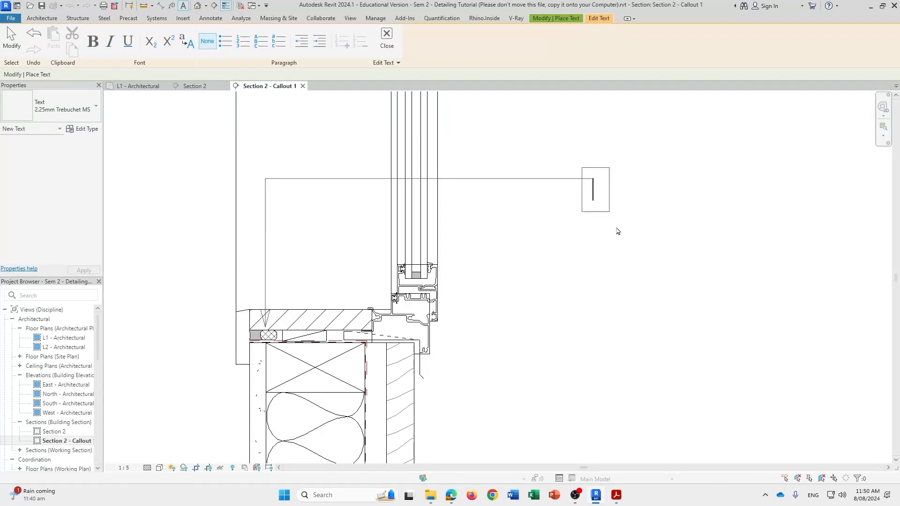
# Enter "Sealant with backing rod" as the note's text and finish placing text.
pyautogui.write('Sealant ')
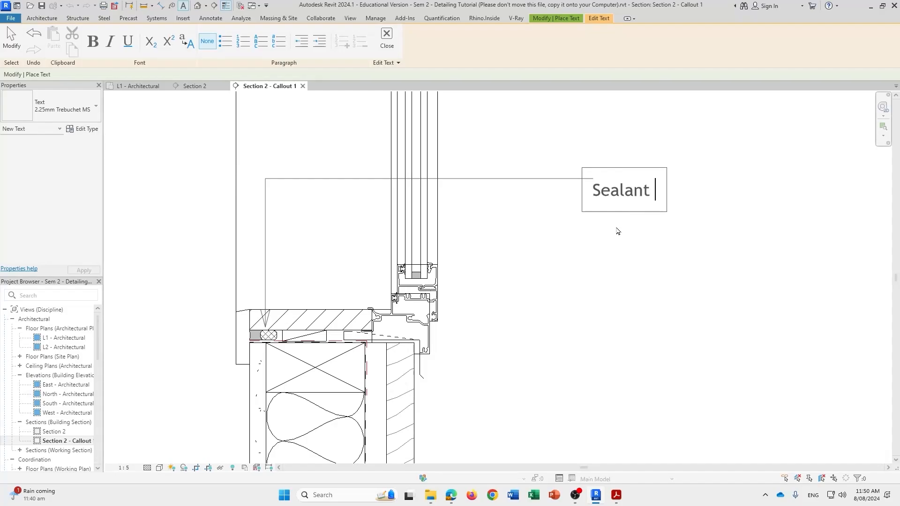
pyautogui.write('with bac')
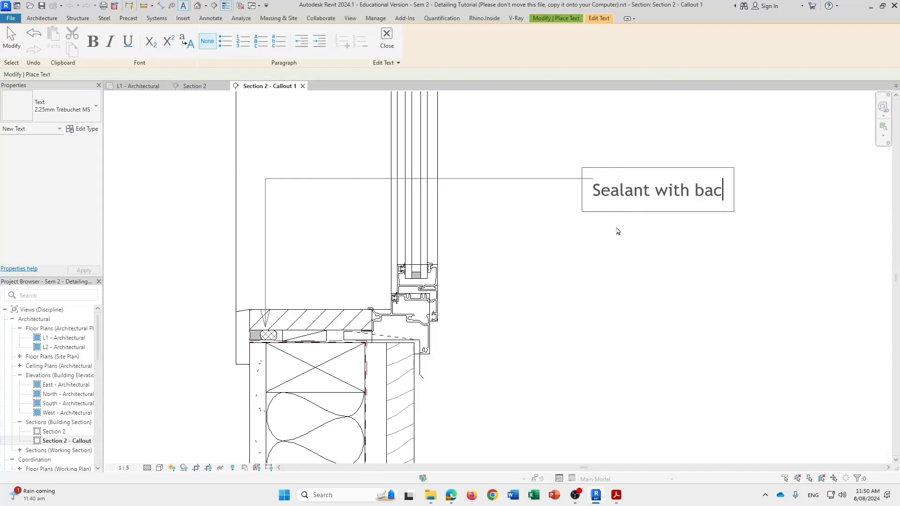
pyautogui.write('king rod')
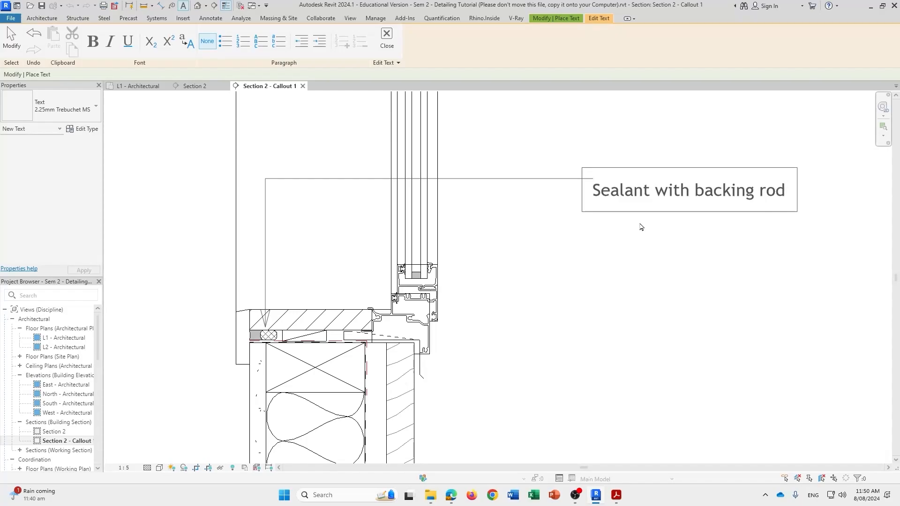
pyautogui.click(641, 227)
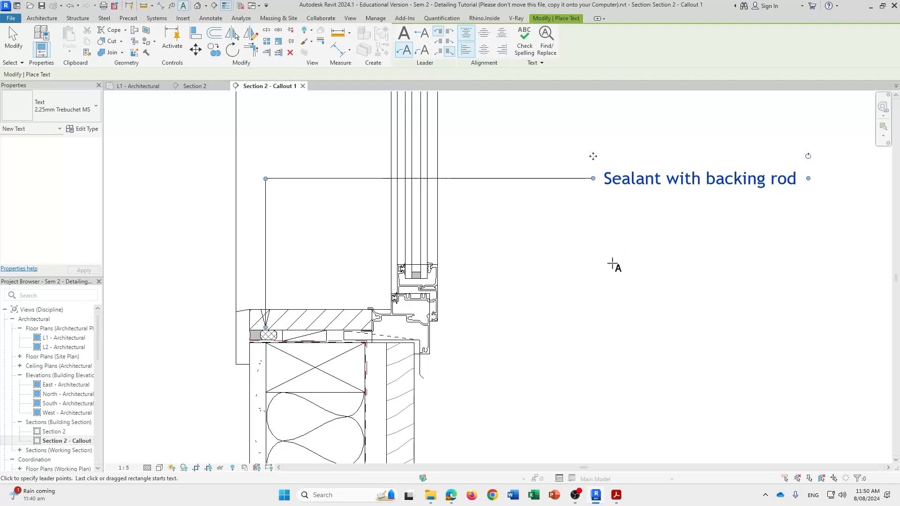
pyautogui.press('Escape')
pyautogui.press('Escape')
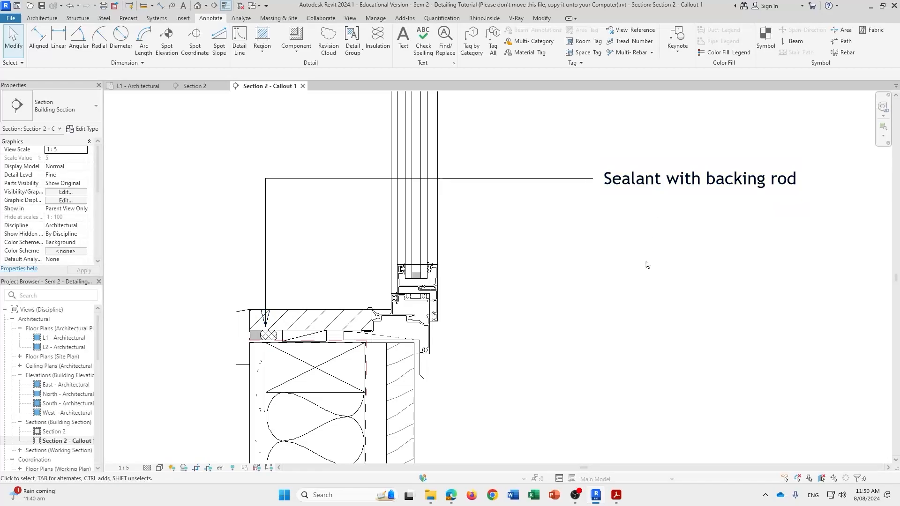
# Open the sealant note's type properties and set the 2.25mm Trebuchet MS type's colour to red.
pyautogui.click(649, 193)
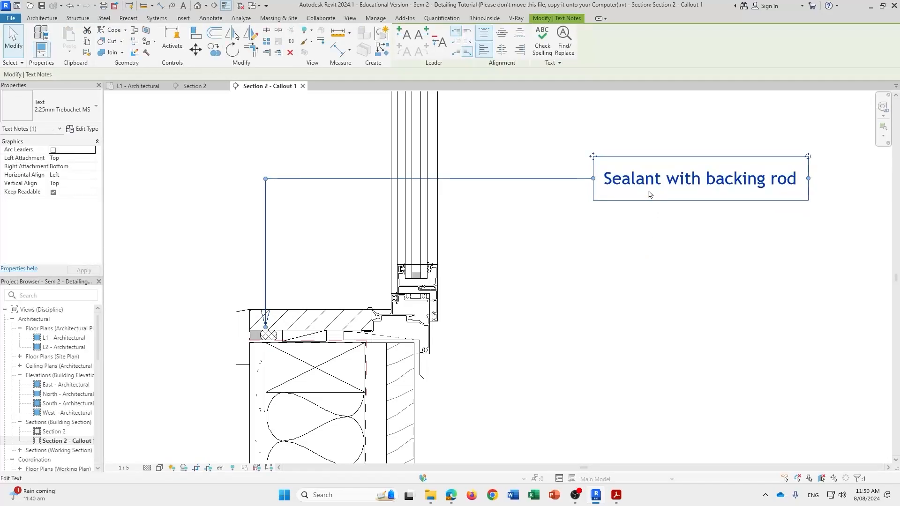
pyautogui.click(85, 129)
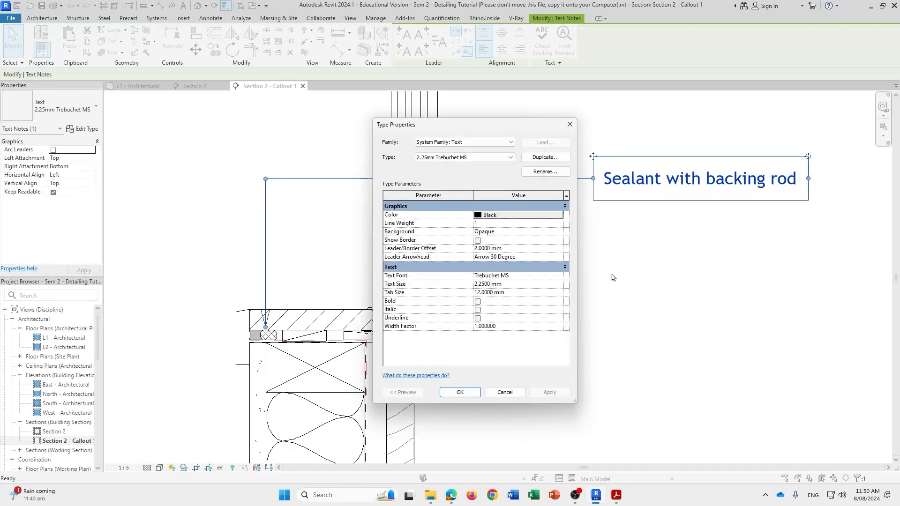
pyautogui.moveTo(578, 257); pyautogui.dragTo(634, 256)
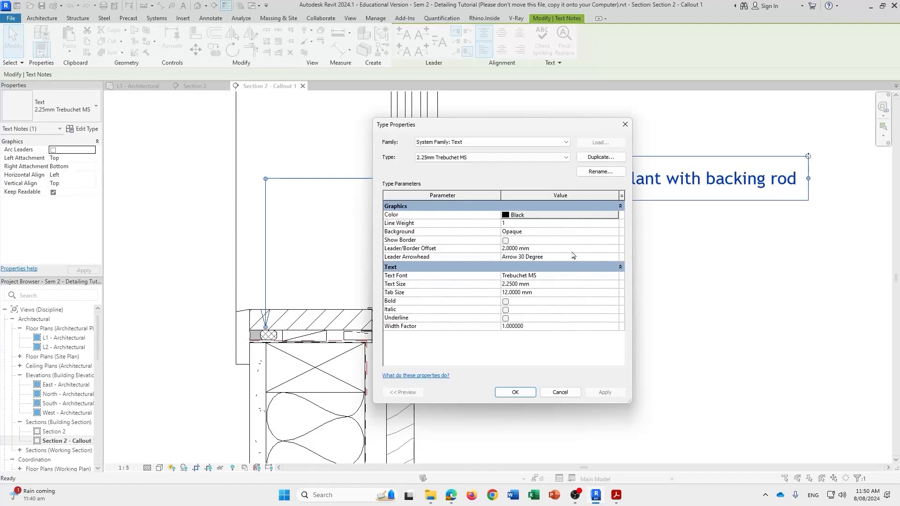
pyautogui.click(543, 215)
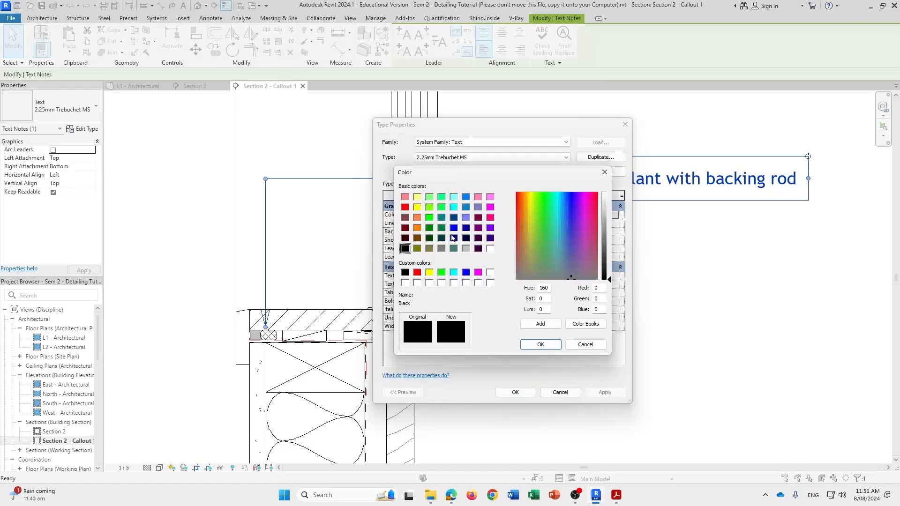
pyautogui.click(405, 206)
pyautogui.click(541, 345)
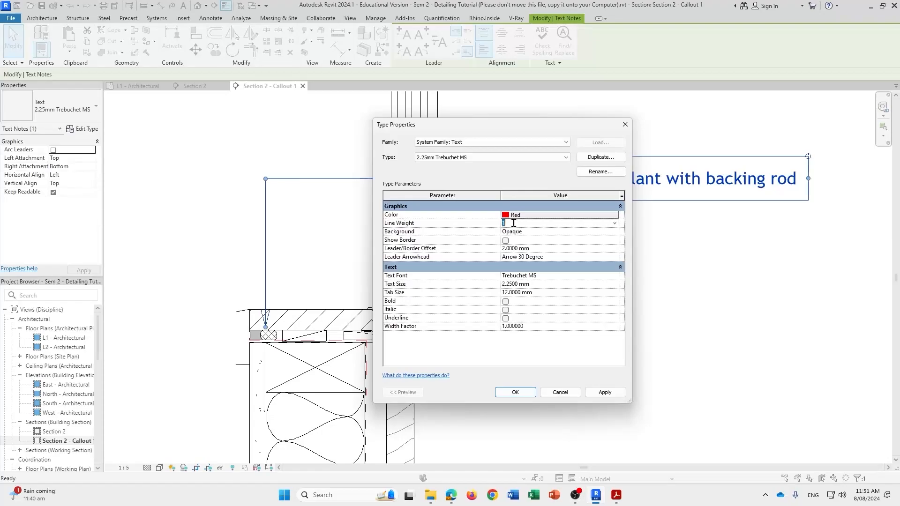
# Set the text type's line weight to 3 and its leader arrowhead to Arrow Filled 15 Degree.
pyautogui.click(615, 223)
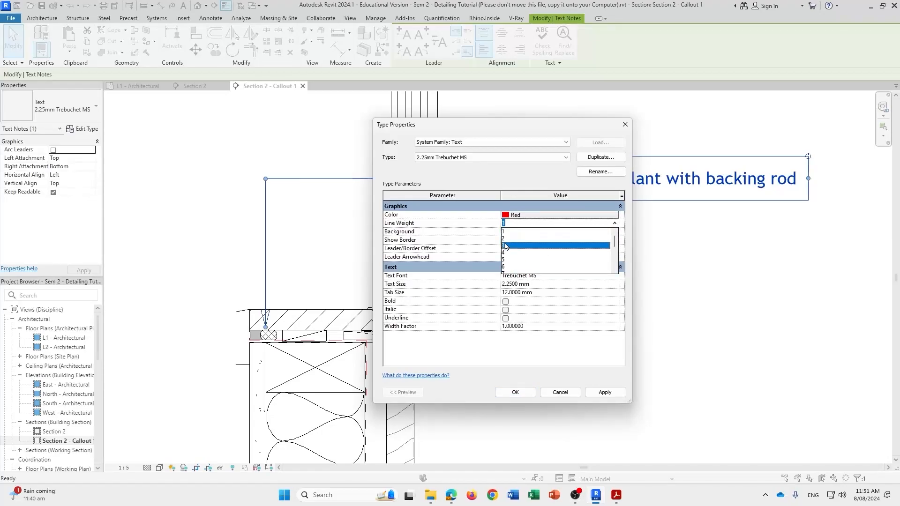
pyautogui.click(522, 258)
pyautogui.click(519, 256)
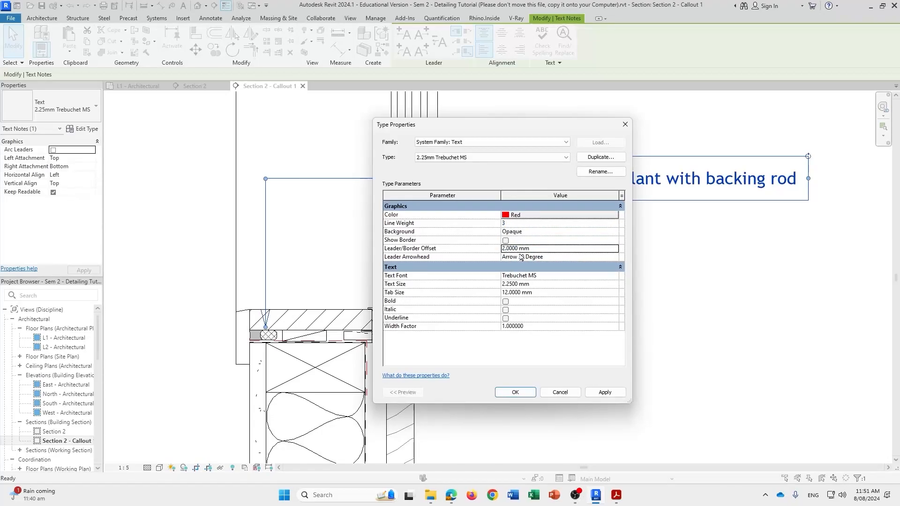
pyautogui.click(615, 257)
pyautogui.click(542, 286)
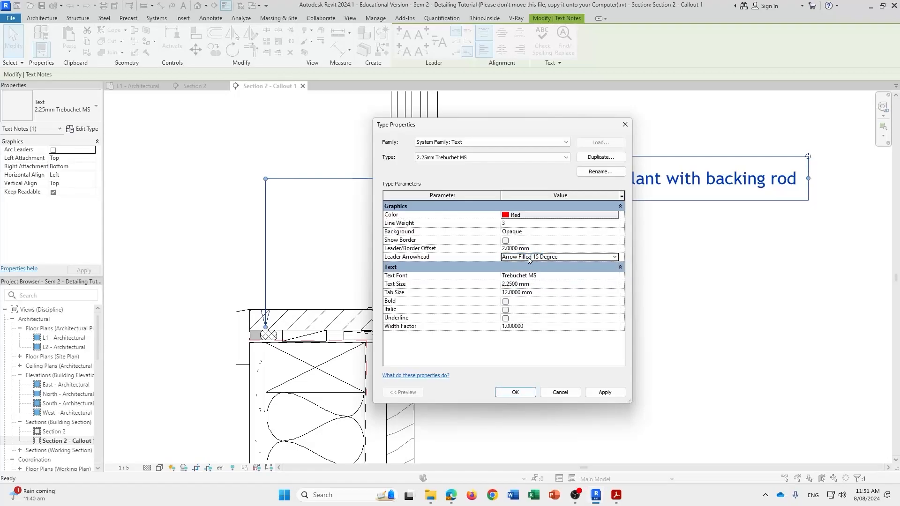
# Set the text type's size to 1 mm, apply the type changes and deselect the note.
pyautogui.click(541, 283)
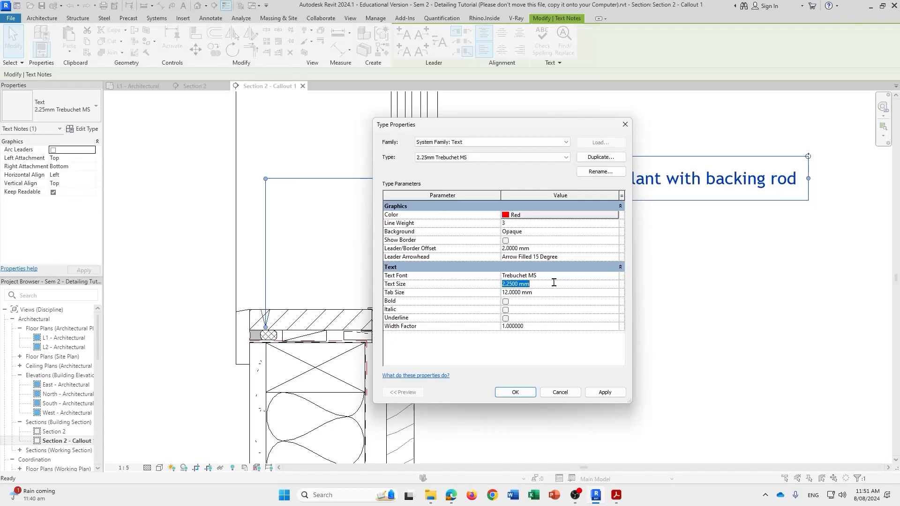
pyautogui.write('1')
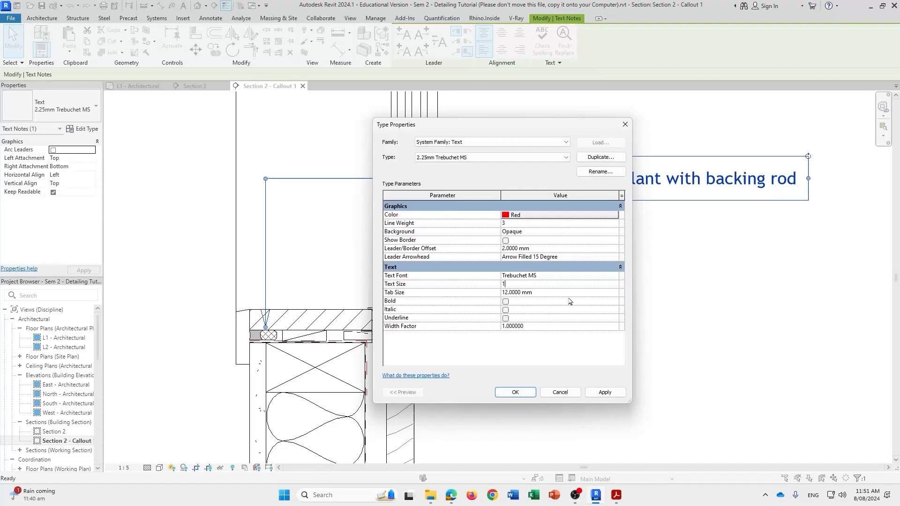
pyautogui.click(611, 393)
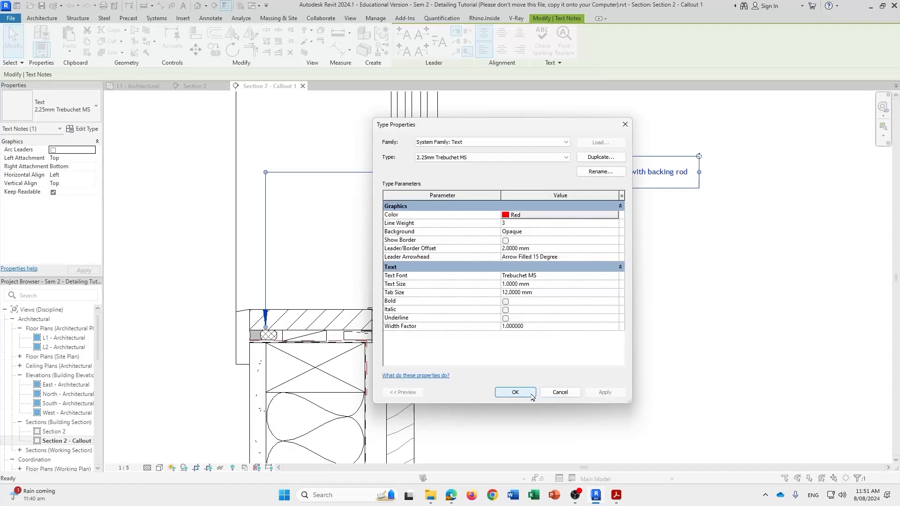
pyautogui.click(517, 393)
pyautogui.click(589, 353)
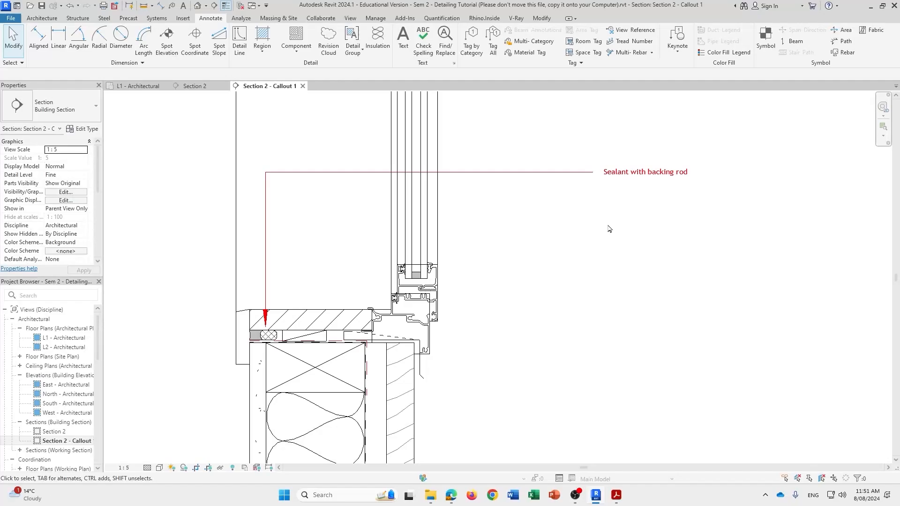
# Delete the sealant note and draw a new two-segment text leader from the backing rod straight up, then horizontally out past the window.
pyautogui.click(619, 185)
pyautogui.press('Delete')
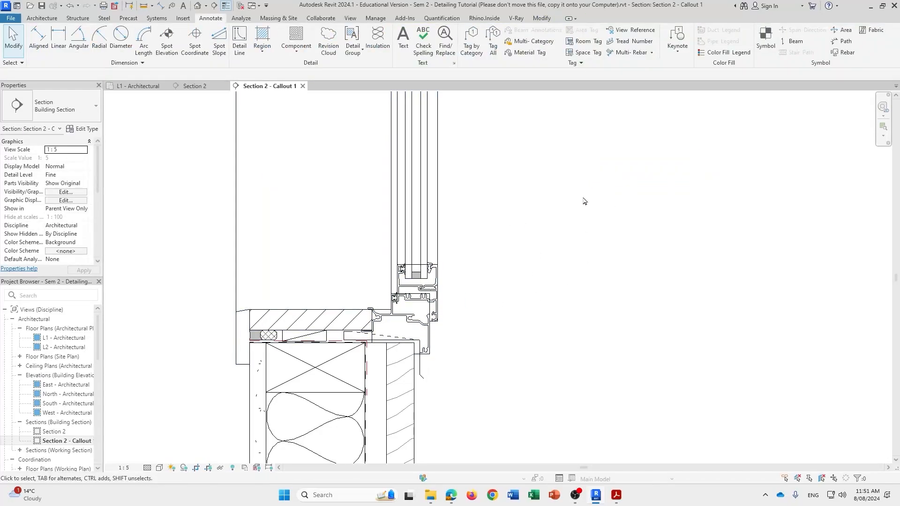
pyautogui.click(404, 38)
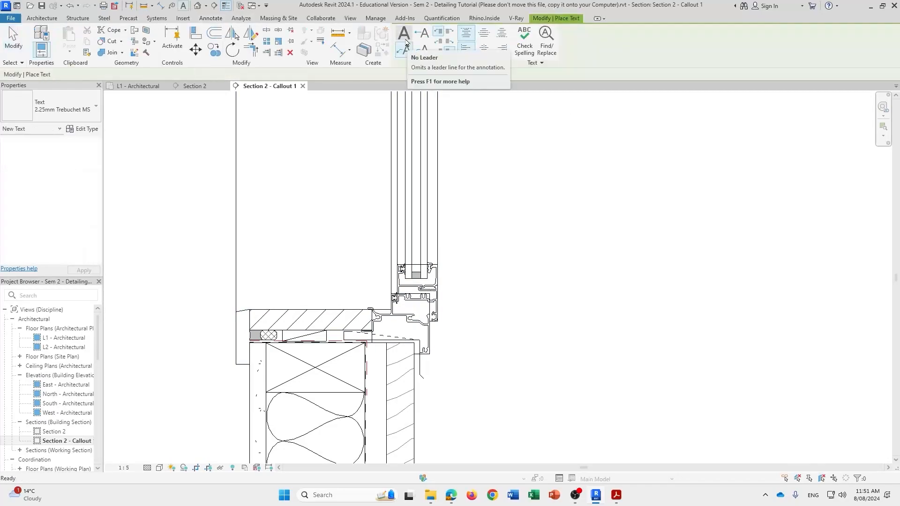
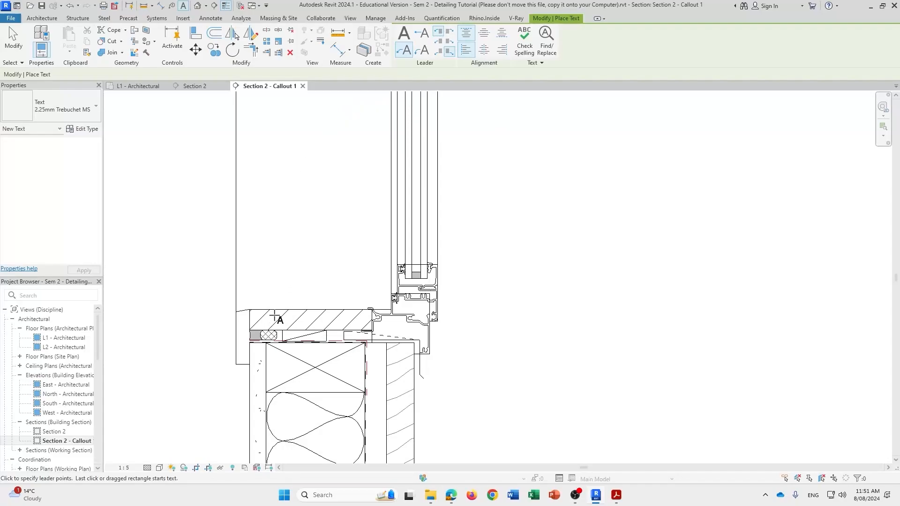
pyautogui.click(266, 328)
pyautogui.click(265, 179)
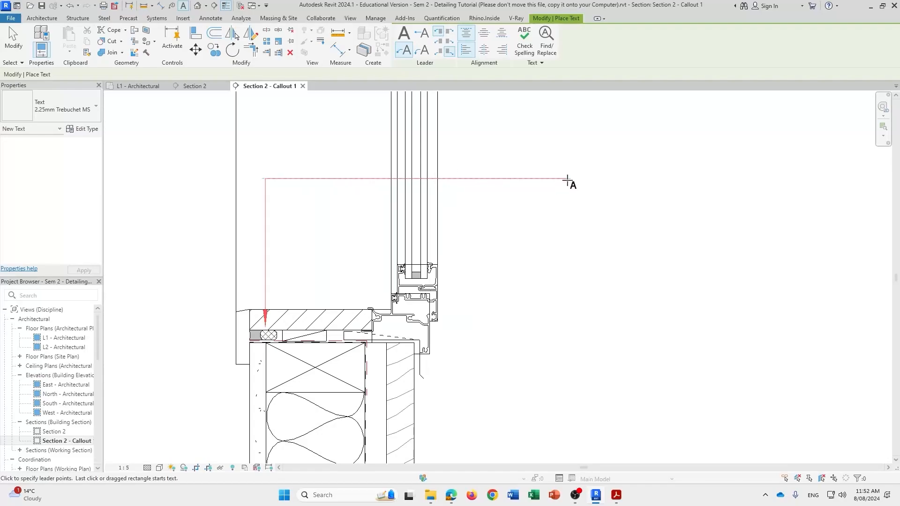
pyautogui.click(570, 179)
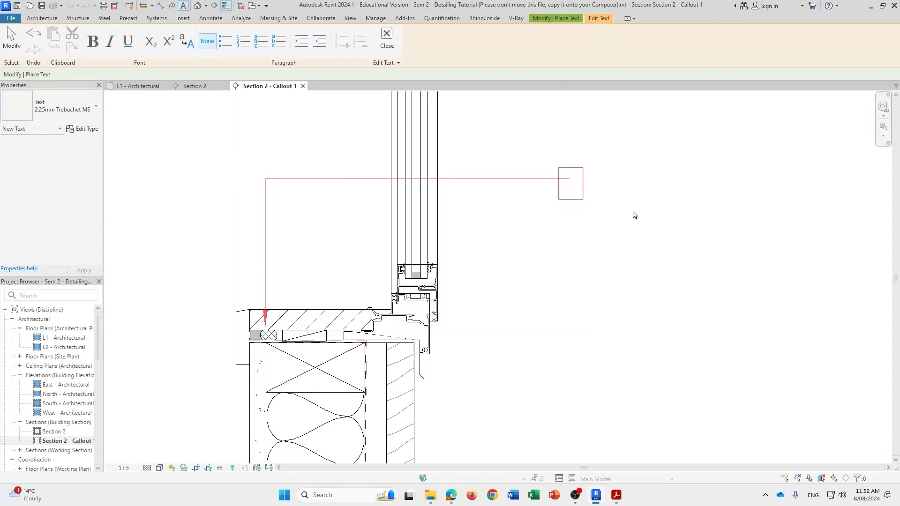
# Label the new leader "Sealant with backing rod" on a single line and finish placing text.
pyautogui.write('Sealant with backing rod')
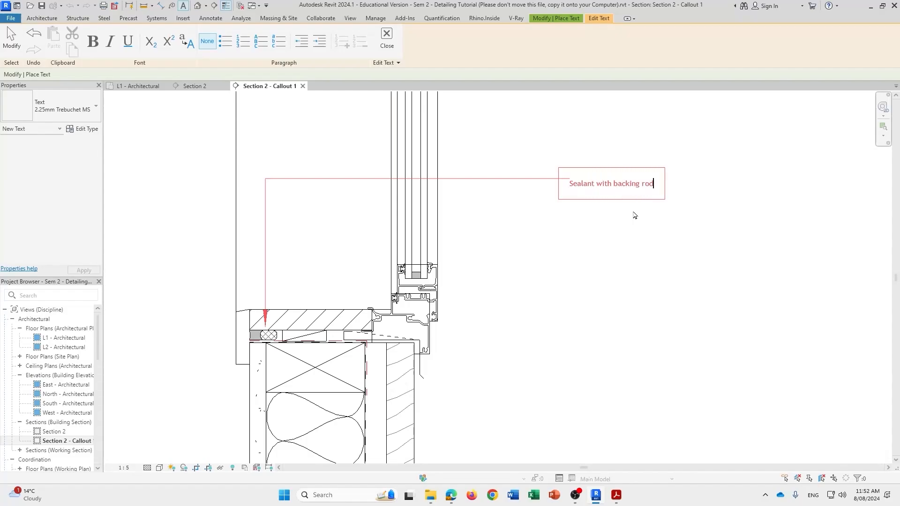
pyautogui.press('Return')
pyautogui.press('BackSpace')
pyautogui.click(641, 216)
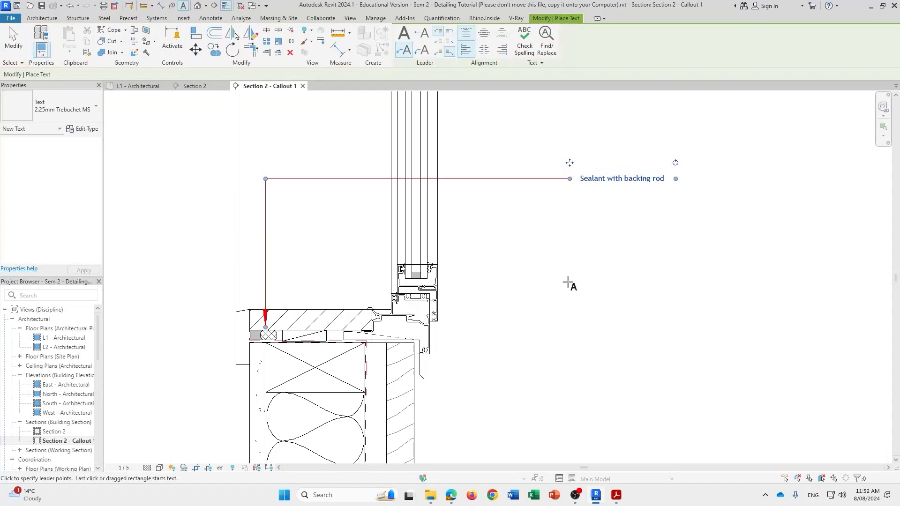
pyautogui.press('Escape')
pyautogui.press('Escape')
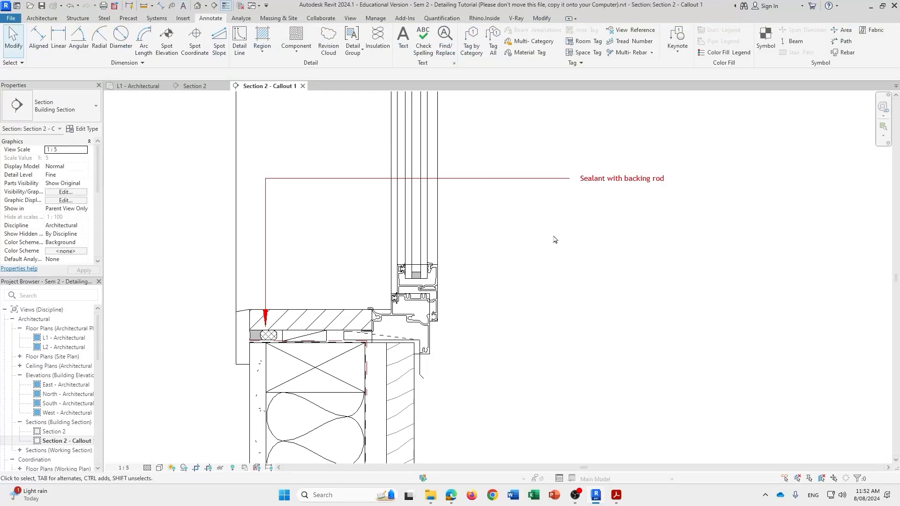
pyautogui.scroll(-1, 584, 229)
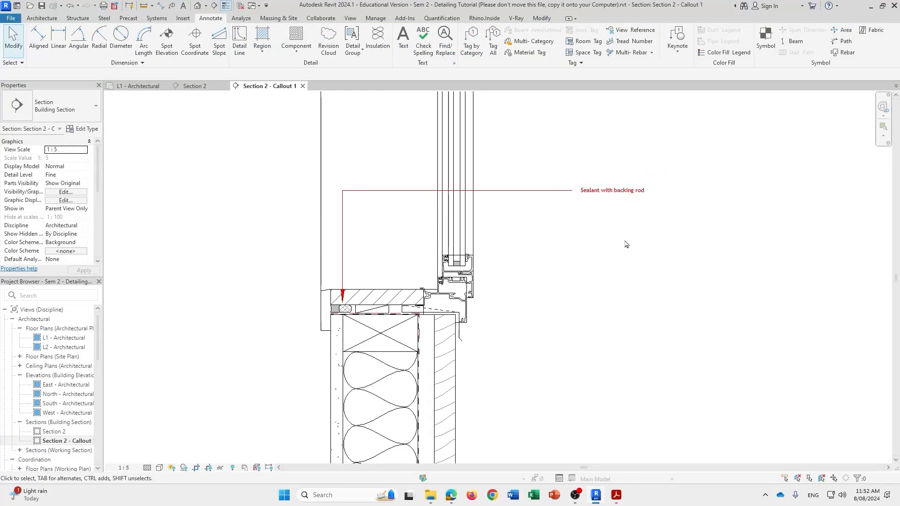
pyautogui.scroll(-2, 591, 246)
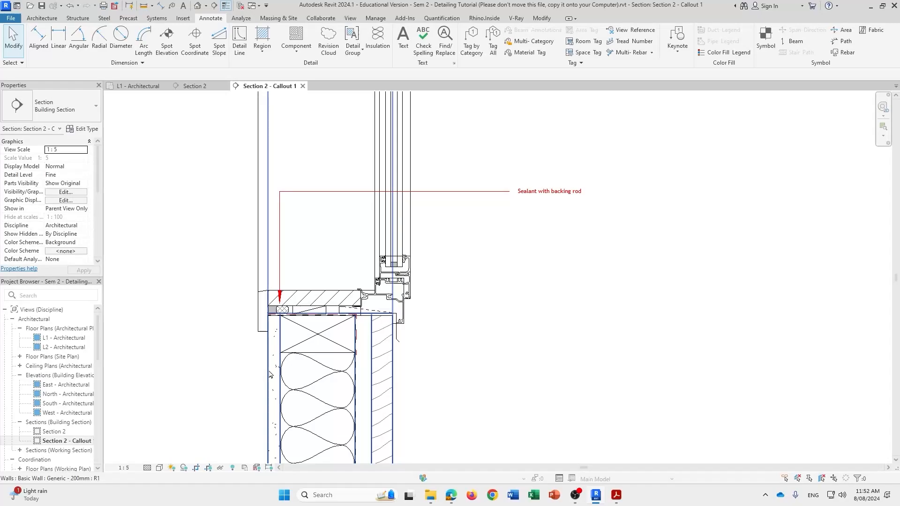
# Start loading a detail component family and browse the English library to the New Zealand Detail Items folder.
pyautogui.scroll(-4, 394, 244)
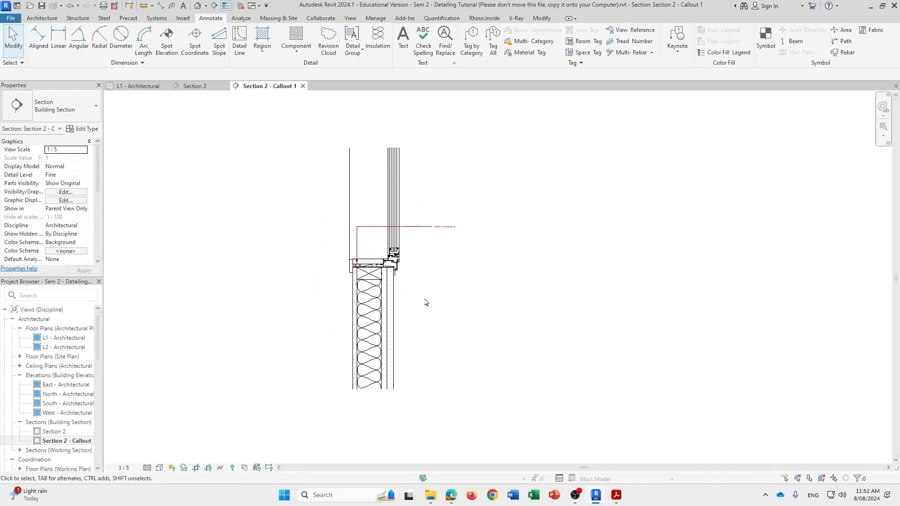
pyautogui.click(295, 34)
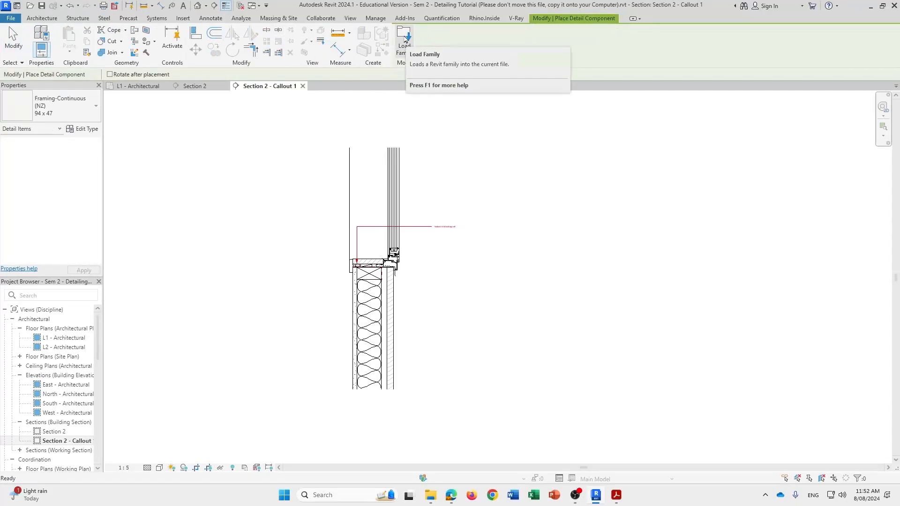
pyautogui.click(404, 37)
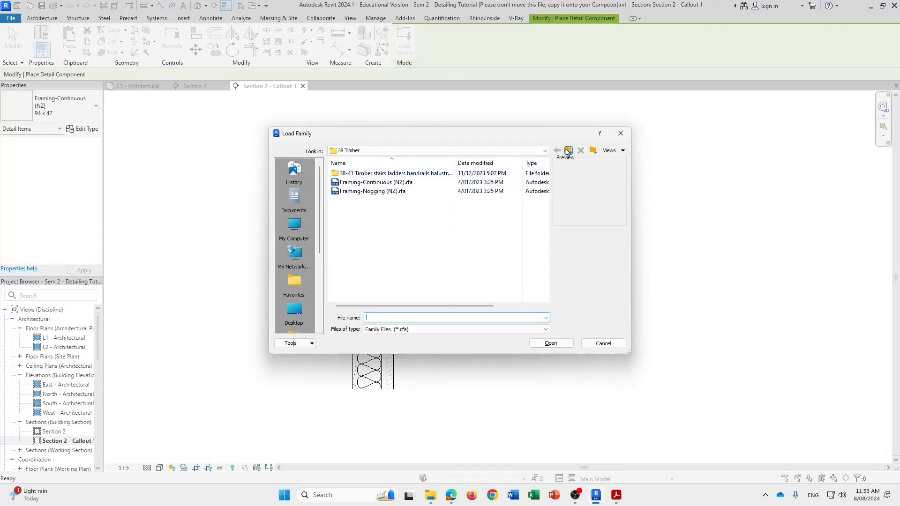
pyautogui.scroll(-3, 302, 281)
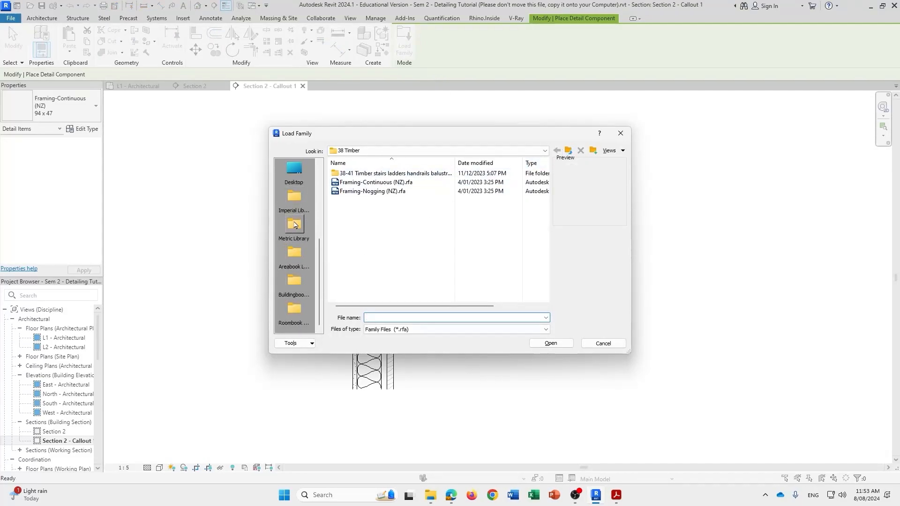
pyautogui.click(295, 225)
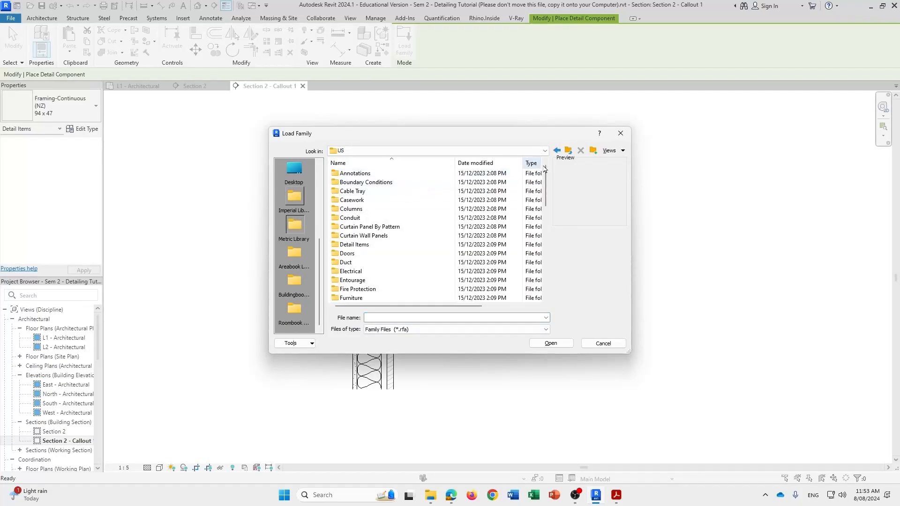
pyautogui.click(568, 151)
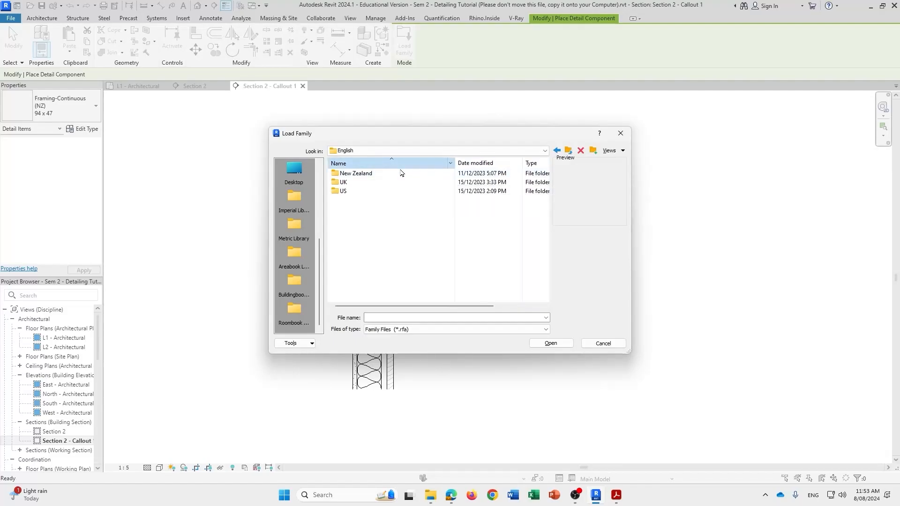
pyautogui.click(398, 163)
pyautogui.doubleClick(380, 192)
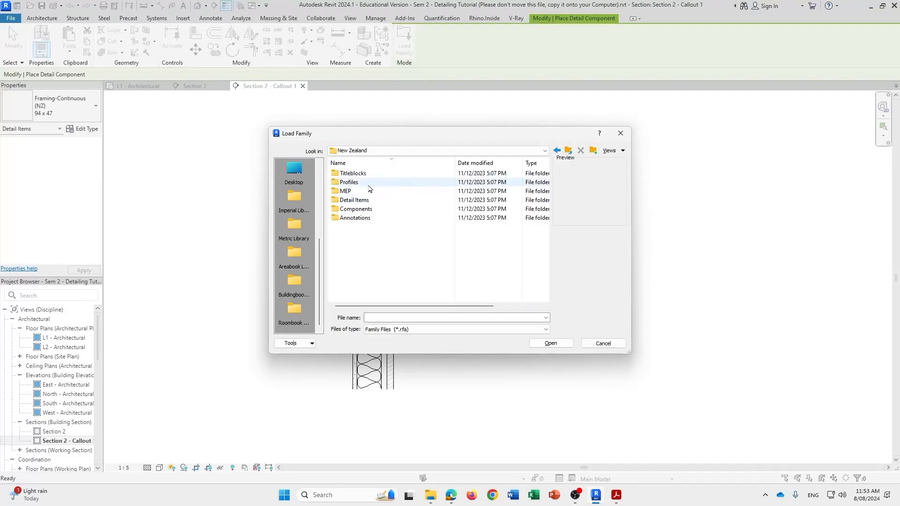
pyautogui.doubleClick(380, 204)
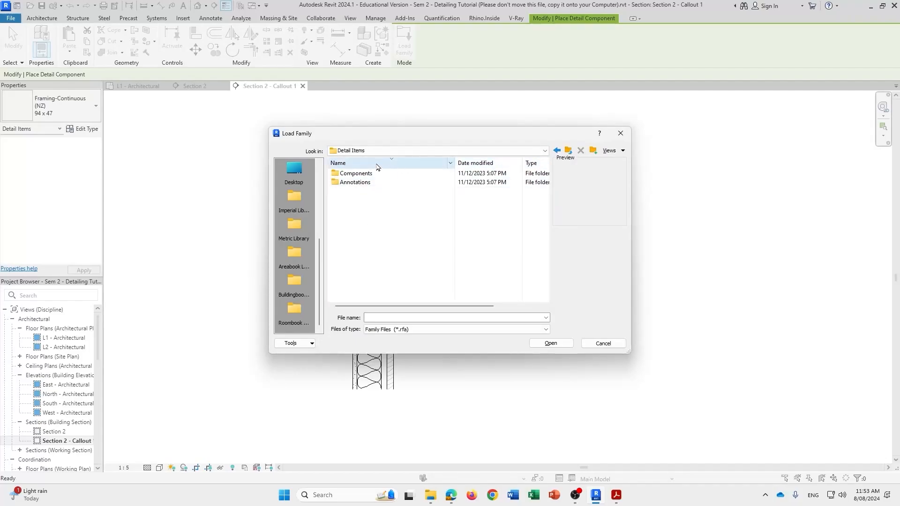
pyautogui.click(380, 164)
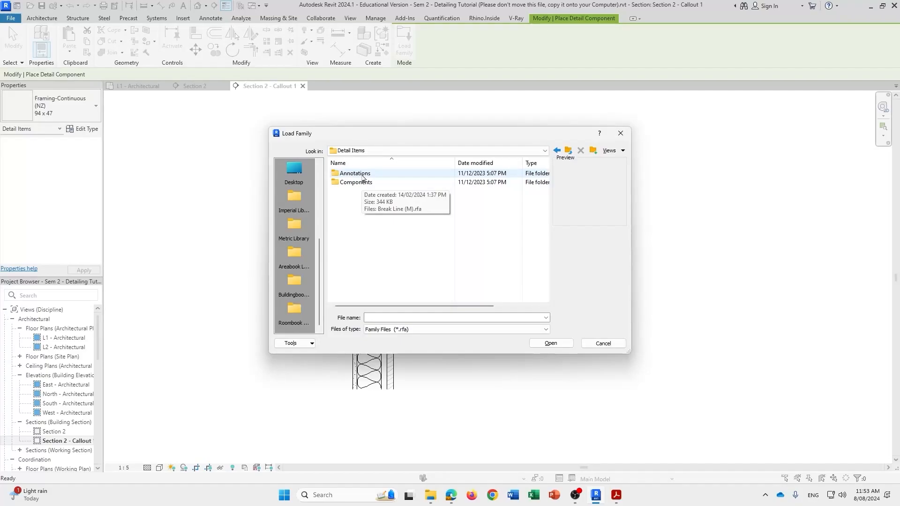
# Load the Break Line (M) family from the Annotations subfolder of the New Zealand Detail Items.
pyautogui.doubleClick(364, 177)
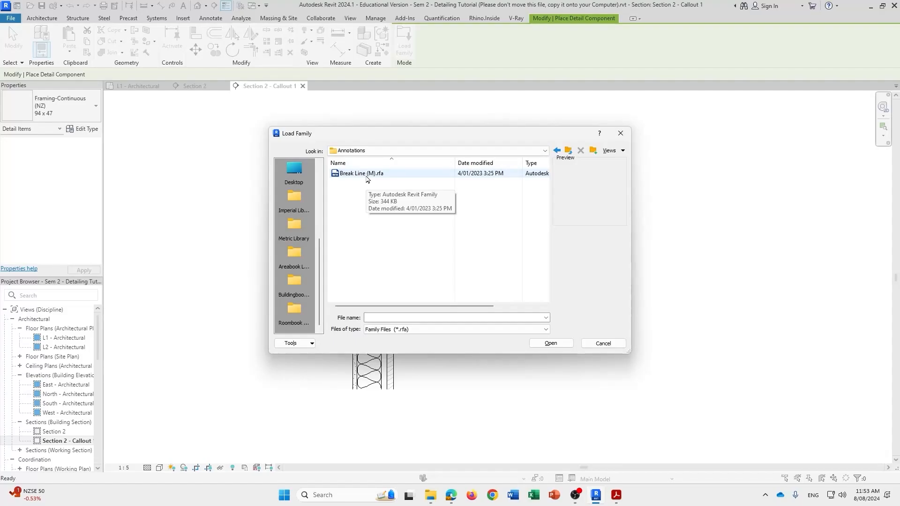
pyautogui.click(568, 151)
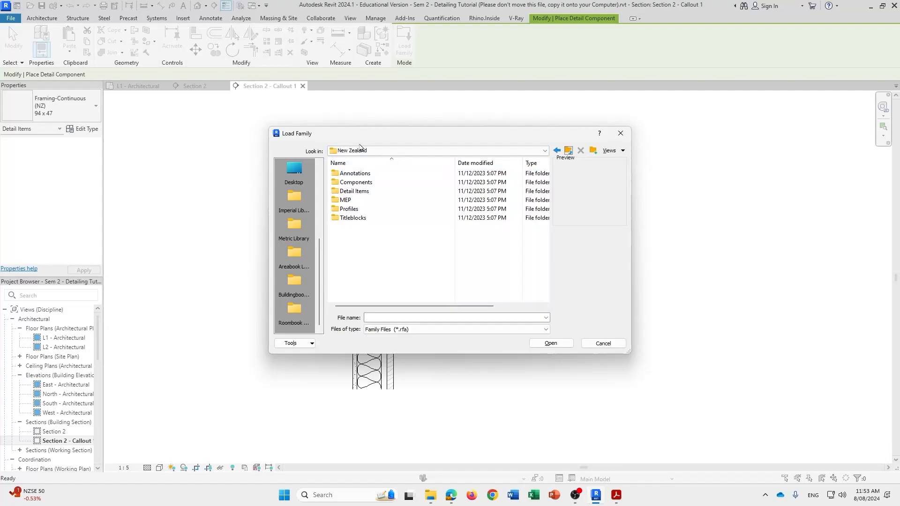
pyautogui.doubleClick(361, 195)
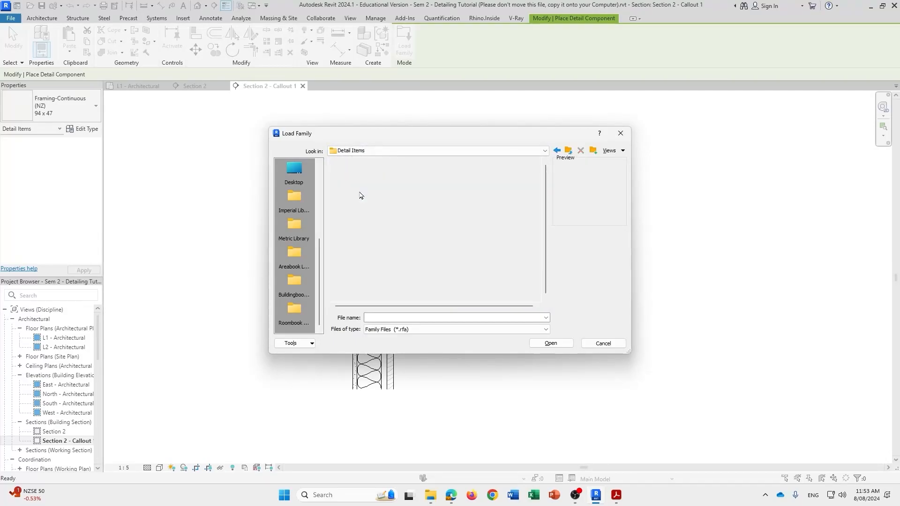
pyautogui.doubleClick(362, 176)
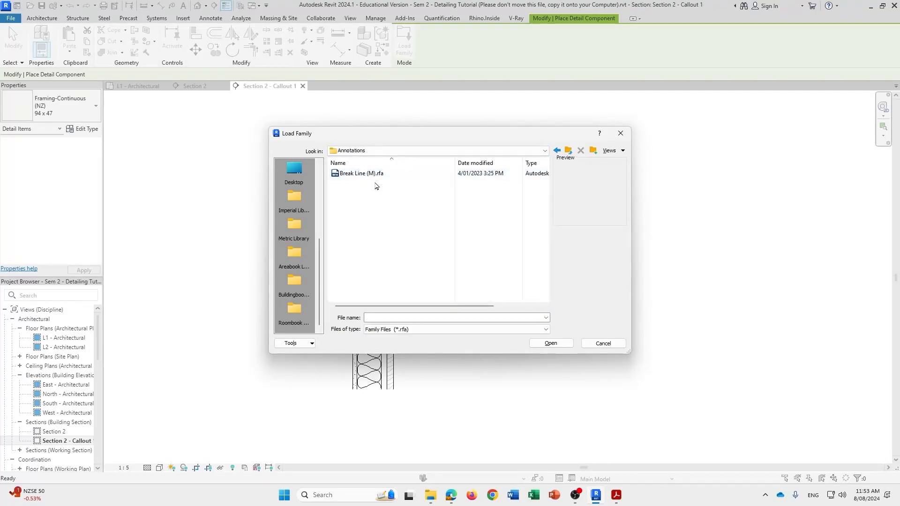
pyautogui.click(374, 175)
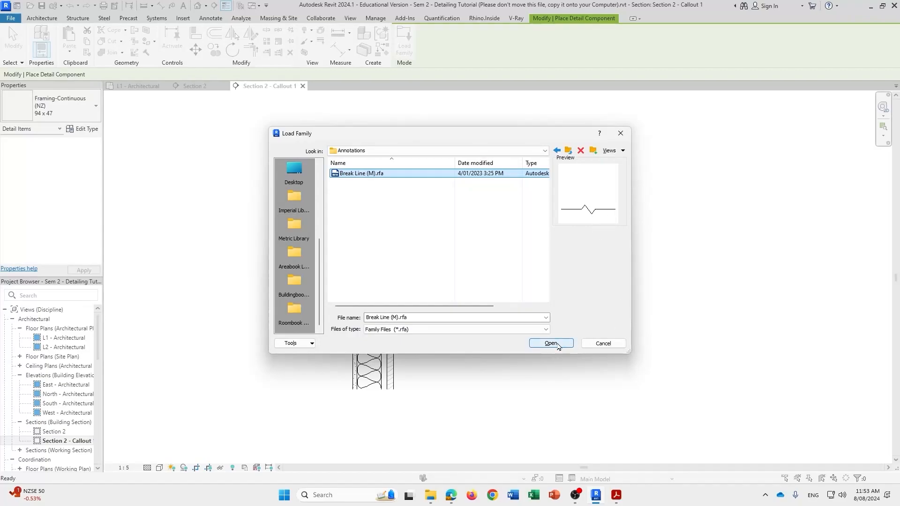
pyautogui.click(551, 344)
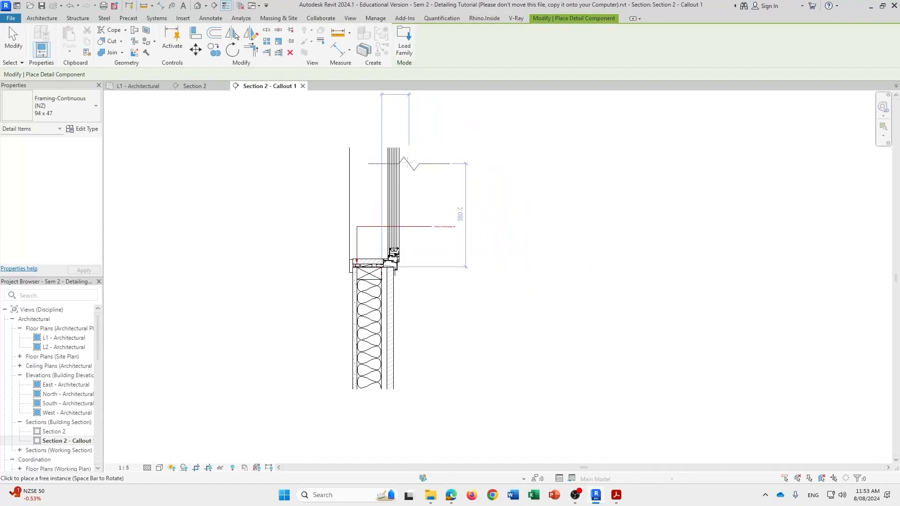
# Place one break line about 400 mm above the sill across the window and another about 300 mm below it across the wall.
pyautogui.click(376, 160)
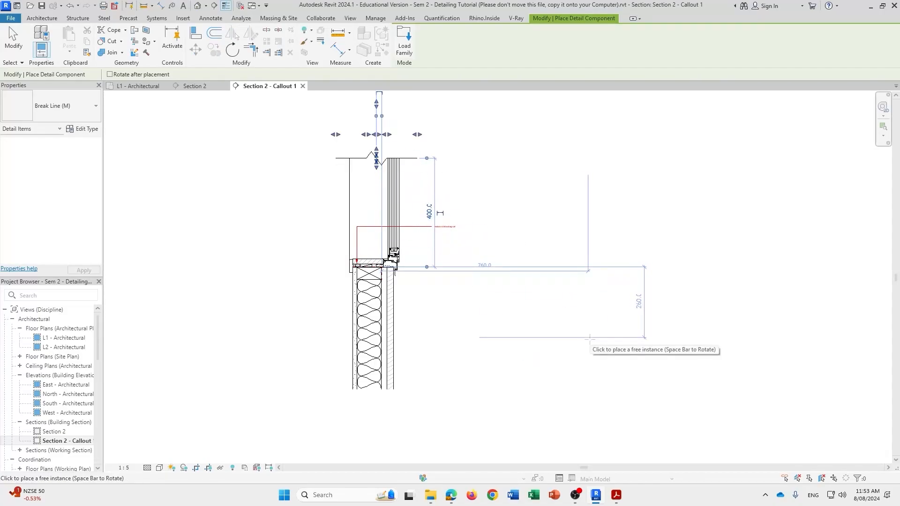
pyautogui.click(377, 349)
pyautogui.press('Escape')
pyautogui.press('Escape')
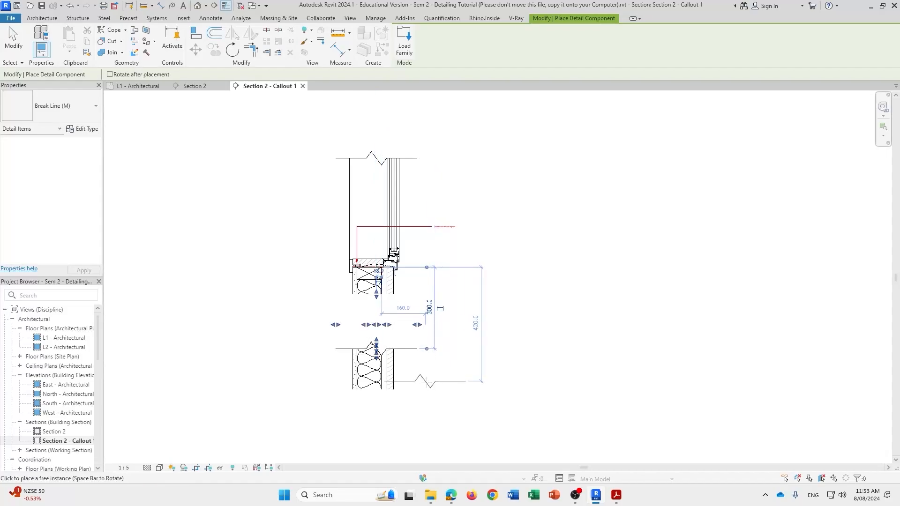
# Try flipping the lower break line to mask the wall beneath it and lowering its edge to a 125 mm masking depth.
pyautogui.click(413, 352)
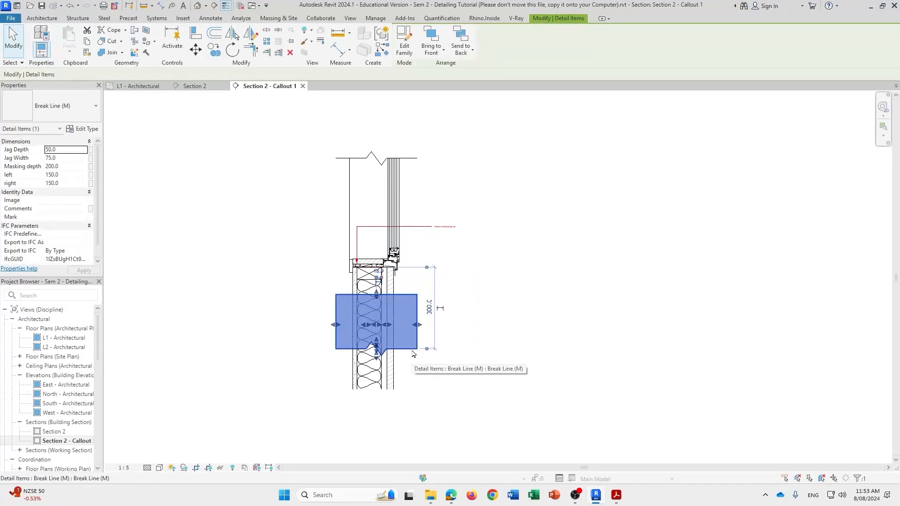
pyautogui.press('space')
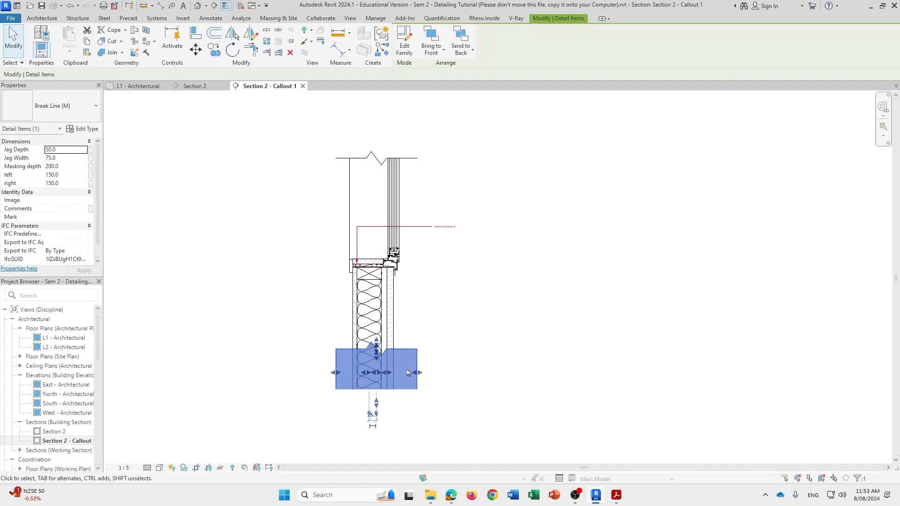
pyautogui.scroll(5, 371, 352)
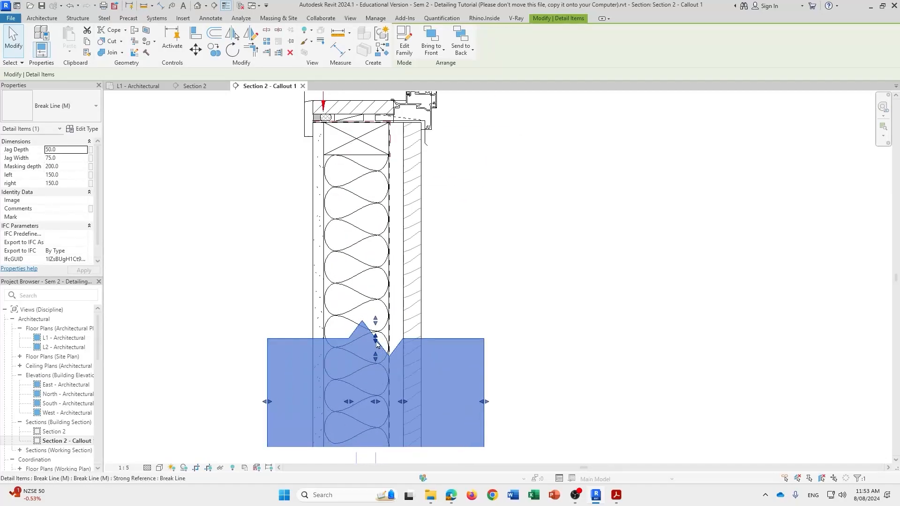
pyautogui.moveTo(378, 349); pyautogui.dragTo(379, 403)
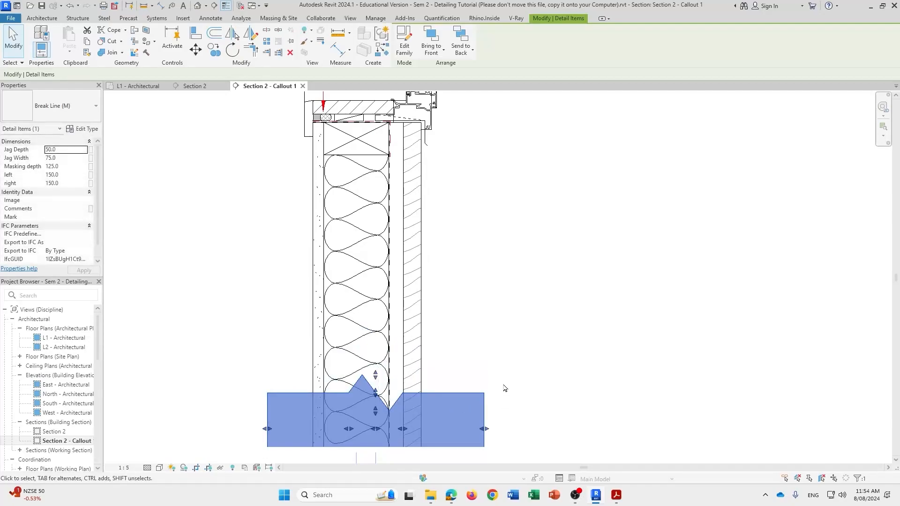
pyautogui.scroll(-3, 515, 382)
pyautogui.click(525, 374)
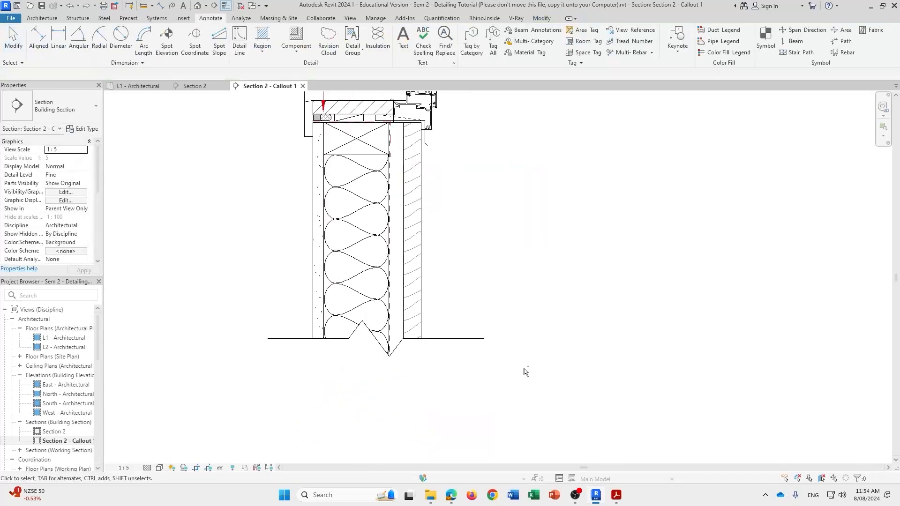
# Flip the lower break line so that it masks the part of the wall beneath it.
pyautogui.scroll(-2, 453, 354)
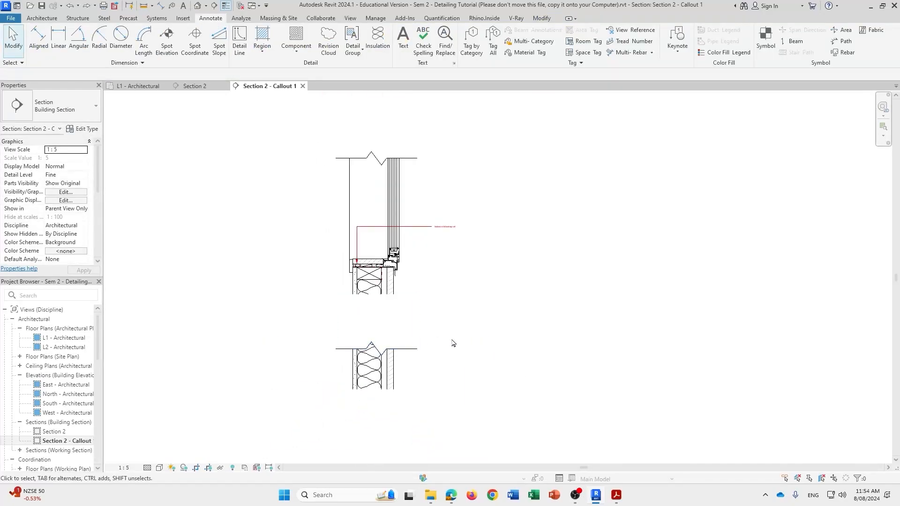
pyautogui.click(404, 346)
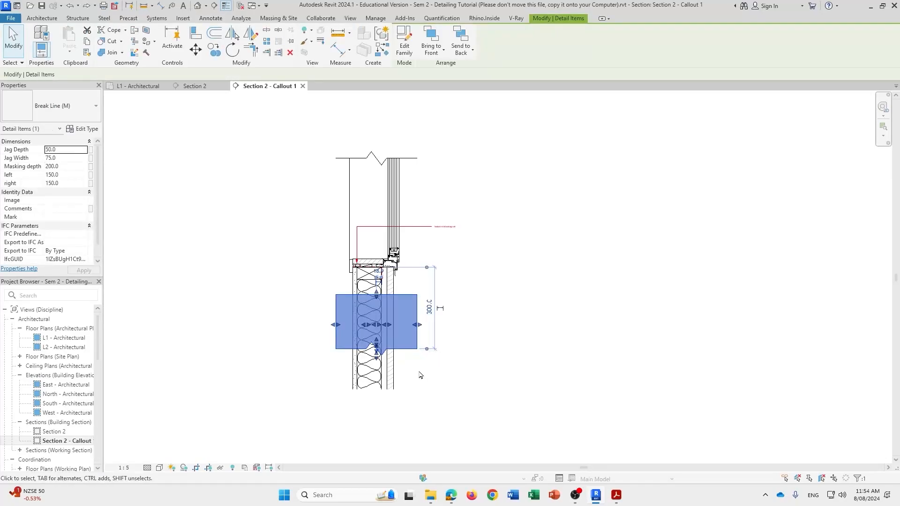
pyautogui.press('space')
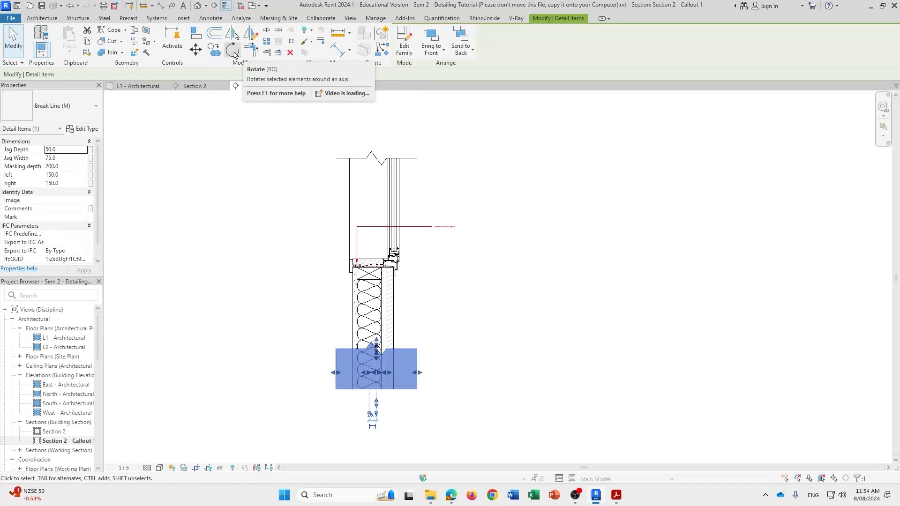
# Try turning the lower break line half a turn about its centre with the Rotate tool.
pyautogui.click(232, 49)
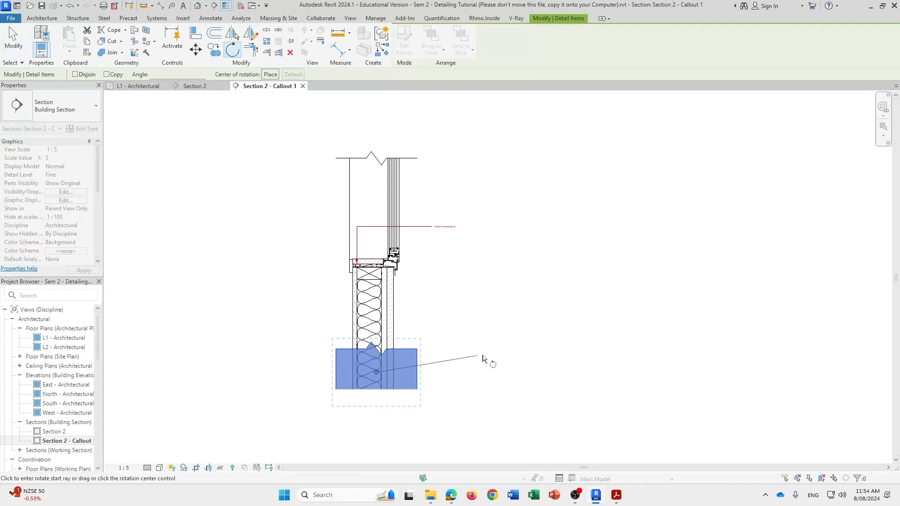
pyautogui.click(484, 373)
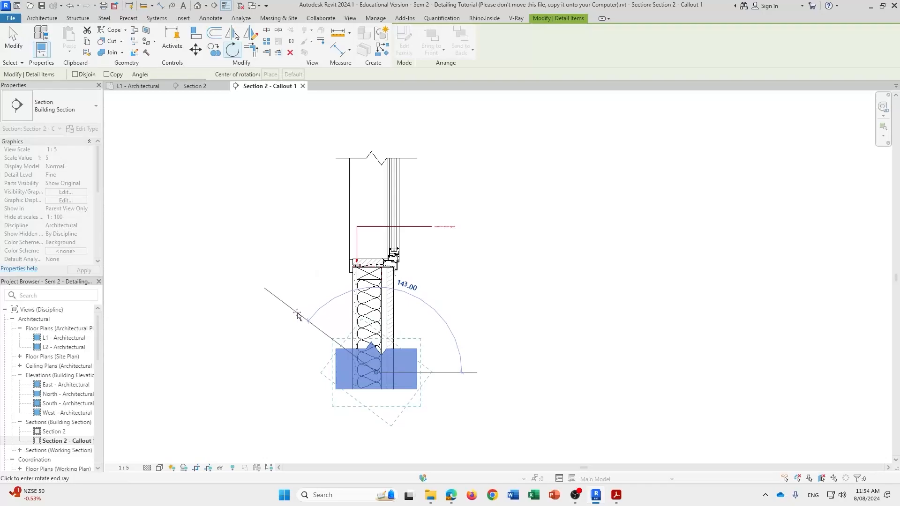
pyautogui.click(298, 317)
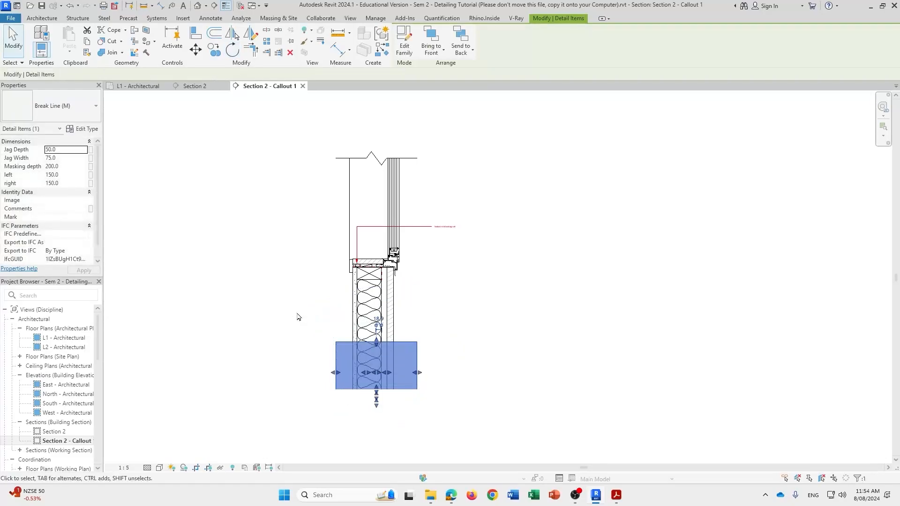
pyautogui.click(475, 374)
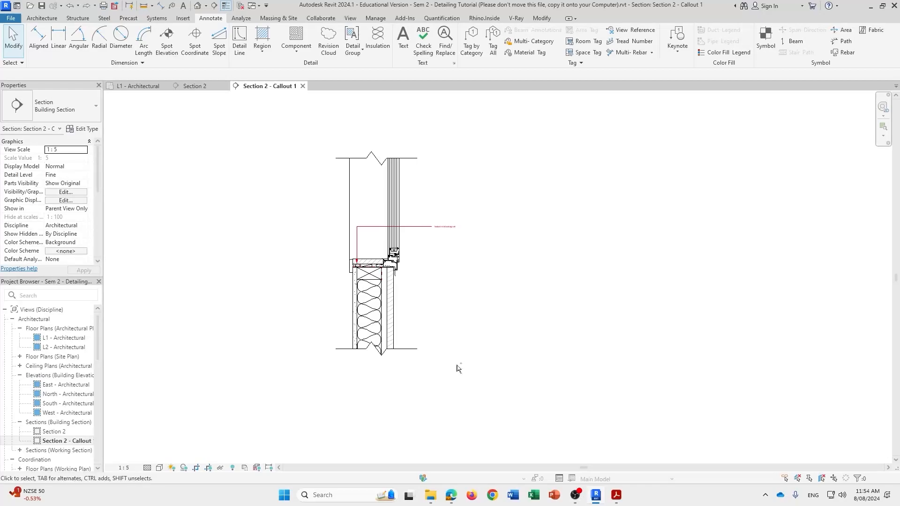
# Move the lower break line slightly down and to the left across the wall, then deselect it.
pyautogui.click(390, 354)
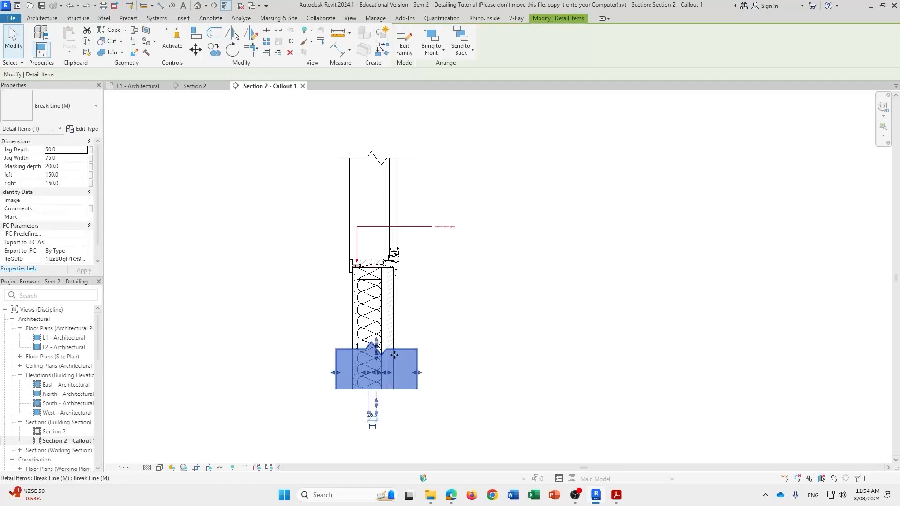
pyautogui.moveTo(401, 348); pyautogui.dragTo(393, 362)
pyautogui.click(445, 367)
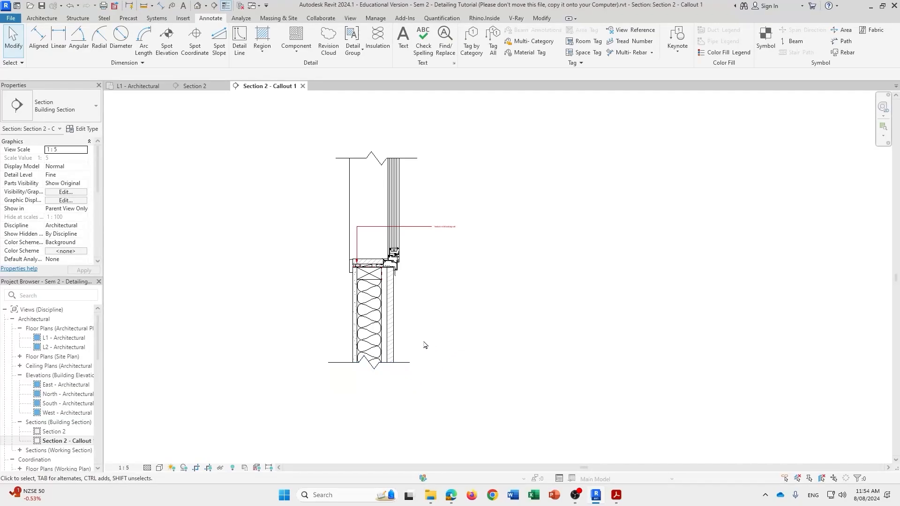
pyautogui.scroll(3, 427, 244)
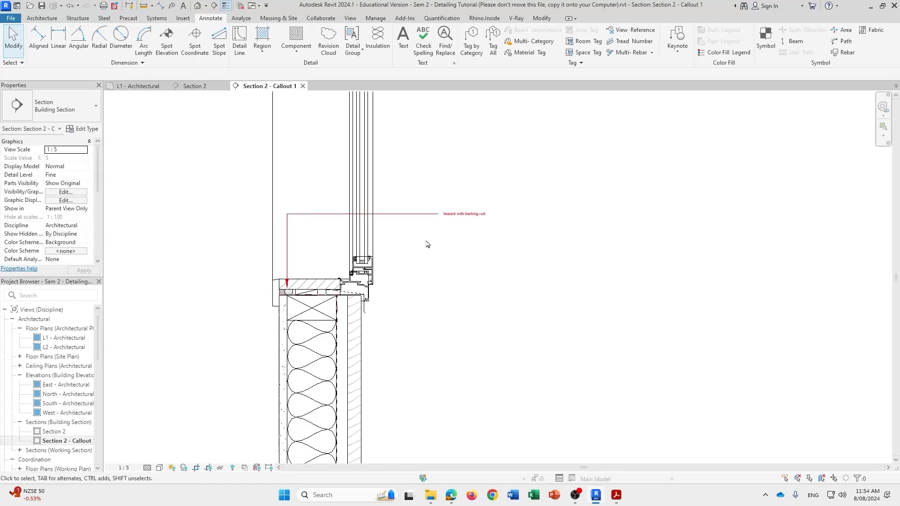
pyautogui.scroll(5, 290, 289)
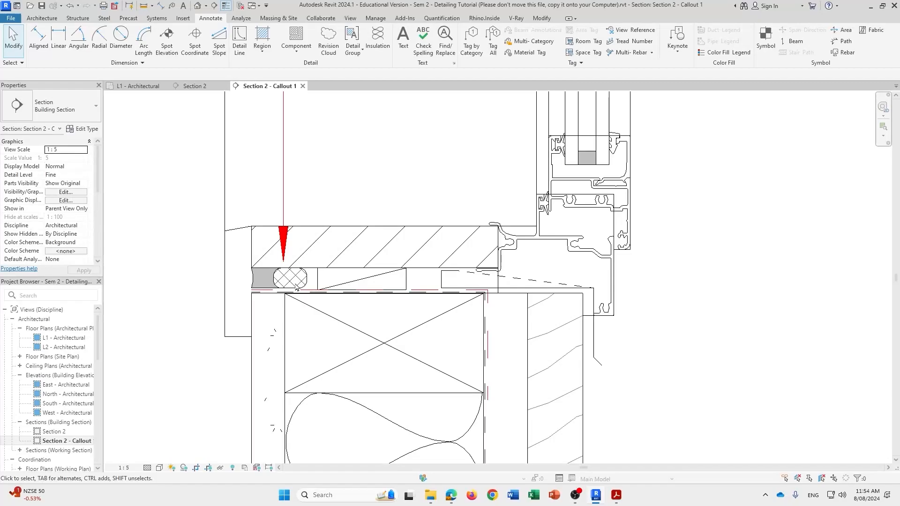
pyautogui.scroll(-7, 308, 288)
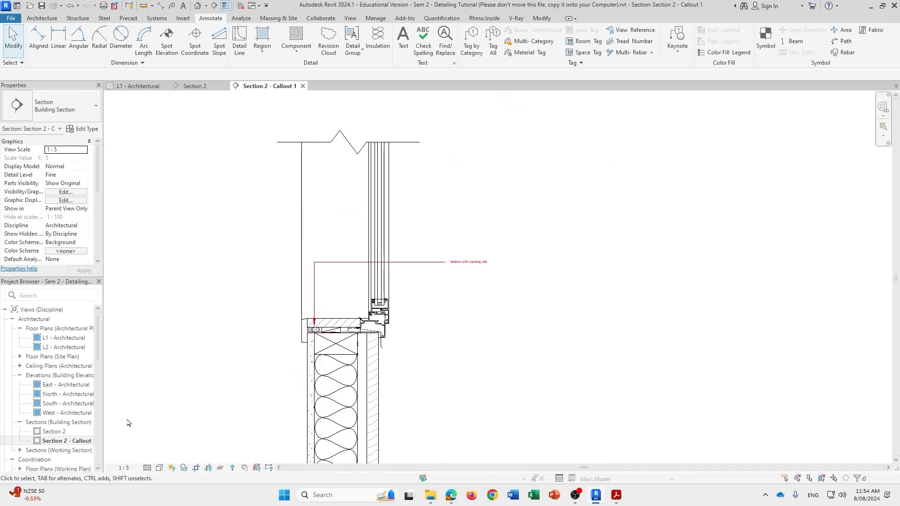
pyautogui.scroll(-8, 63, 380)
pyautogui.scroll(5, 47, 373)
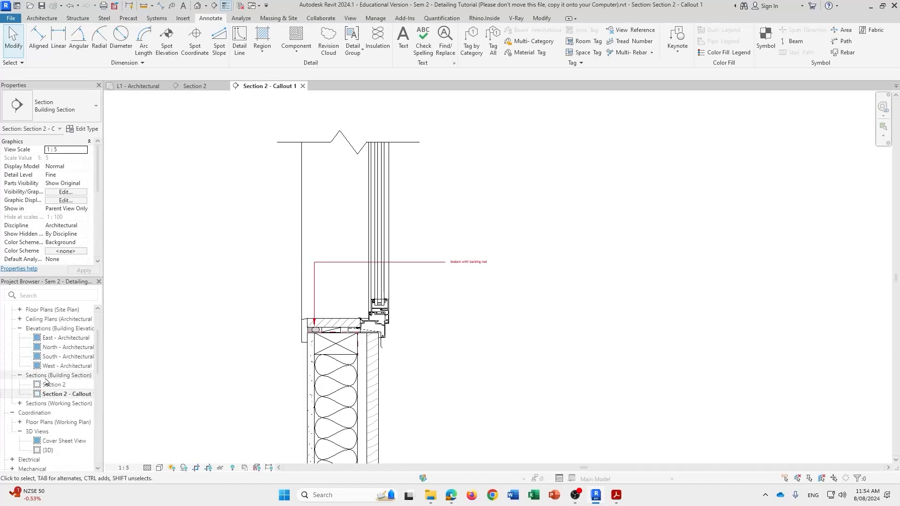
# Create a new sheet with the Titleblock A3 metric (NZ).
pyautogui.scroll(-5, 44, 367)
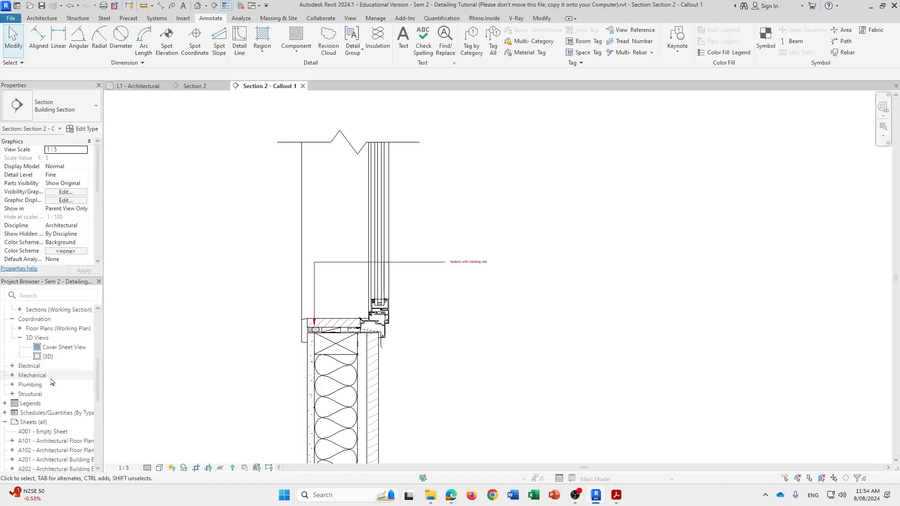
pyautogui.rightClick(42, 423)
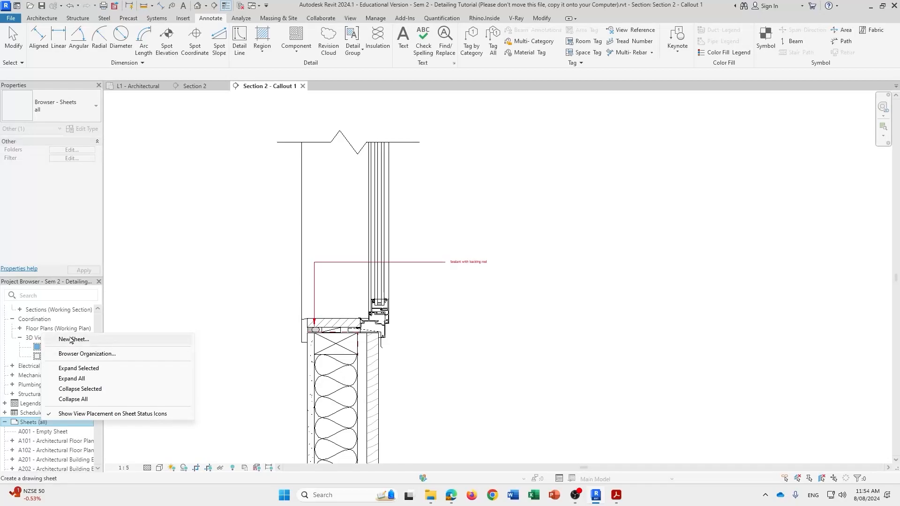
pyautogui.click(71, 340)
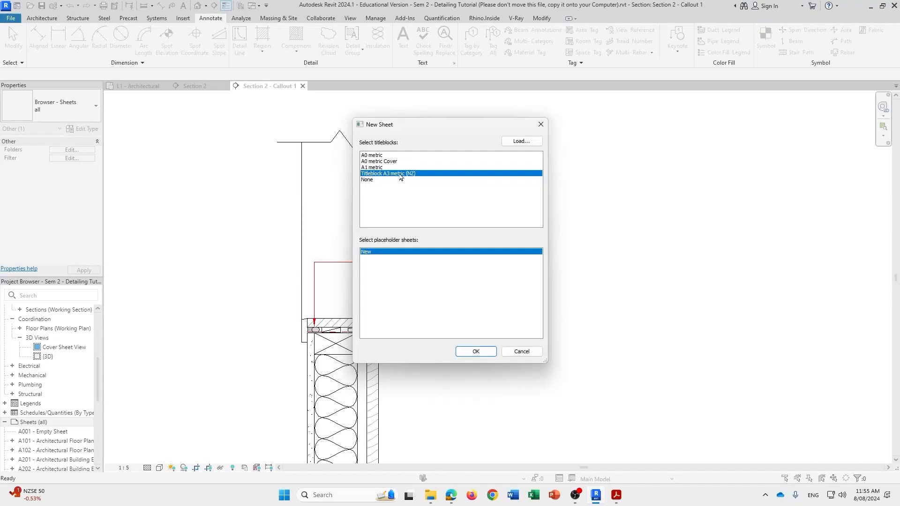
pyautogui.click(476, 352)
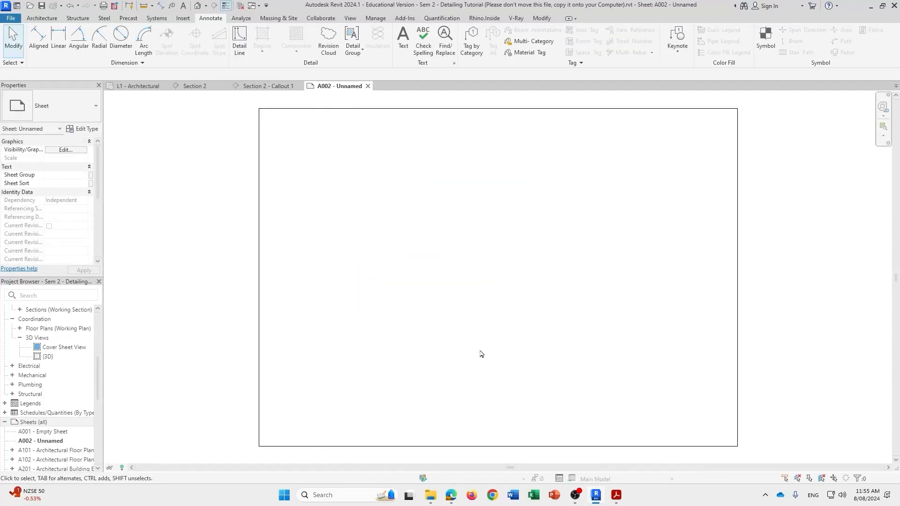
# Place the Section 2 - Callout 1 view in the middle of the new A3 sheet and deselect it.
pyautogui.scroll(-2, 455, 351)
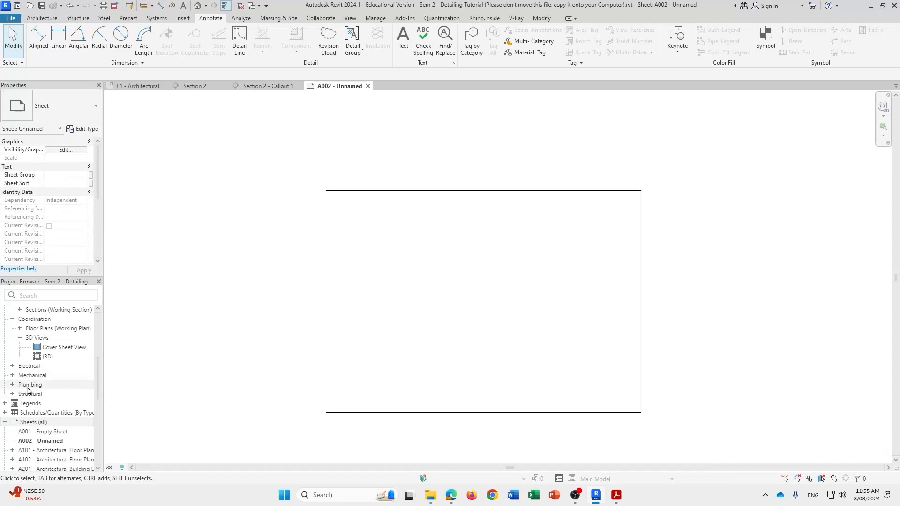
pyautogui.scroll(5, 57, 413)
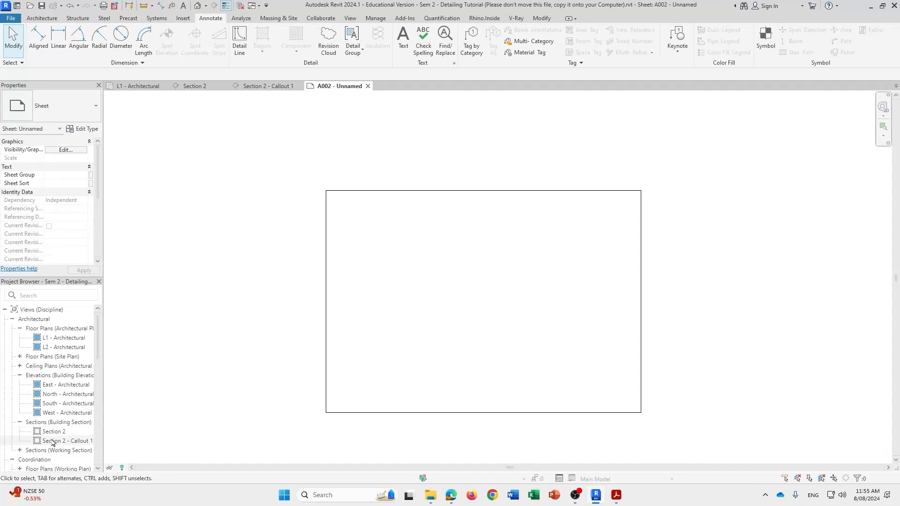
pyautogui.moveTo(52, 442); pyautogui.dragTo(452, 318)
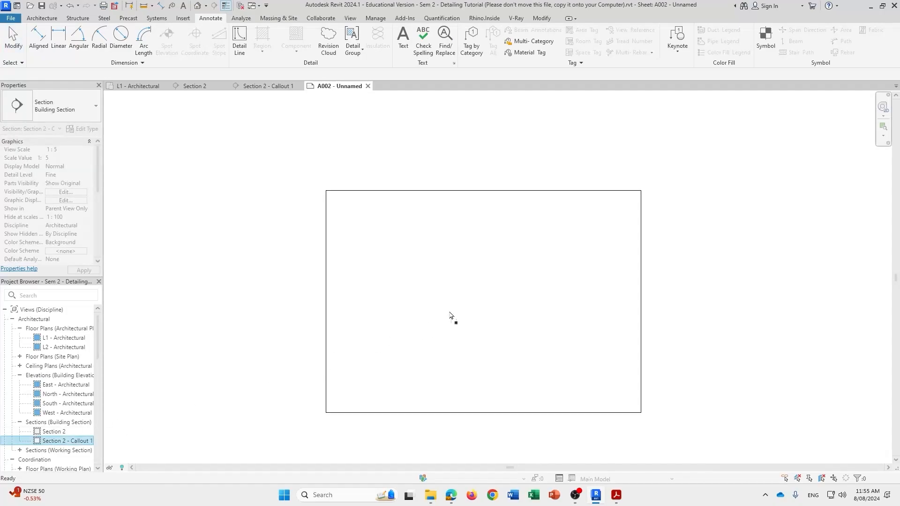
pyautogui.click(486, 298)
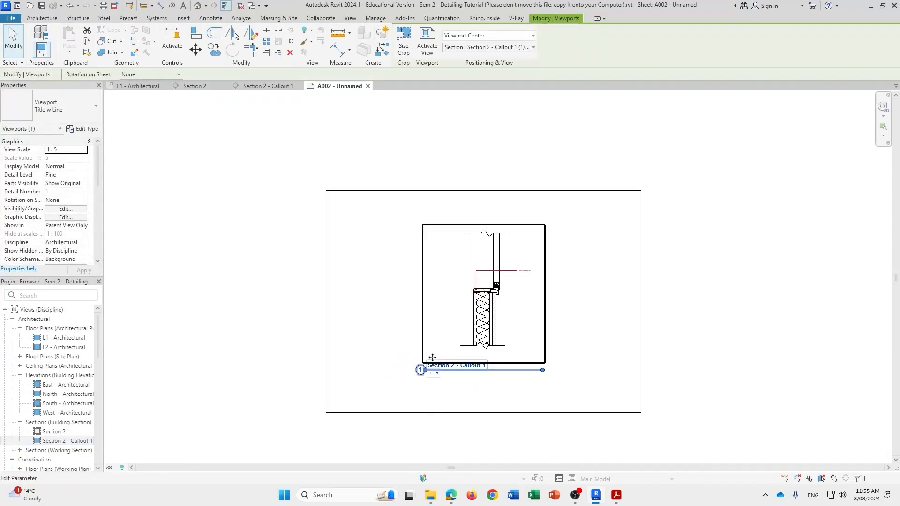
pyautogui.press('Escape')
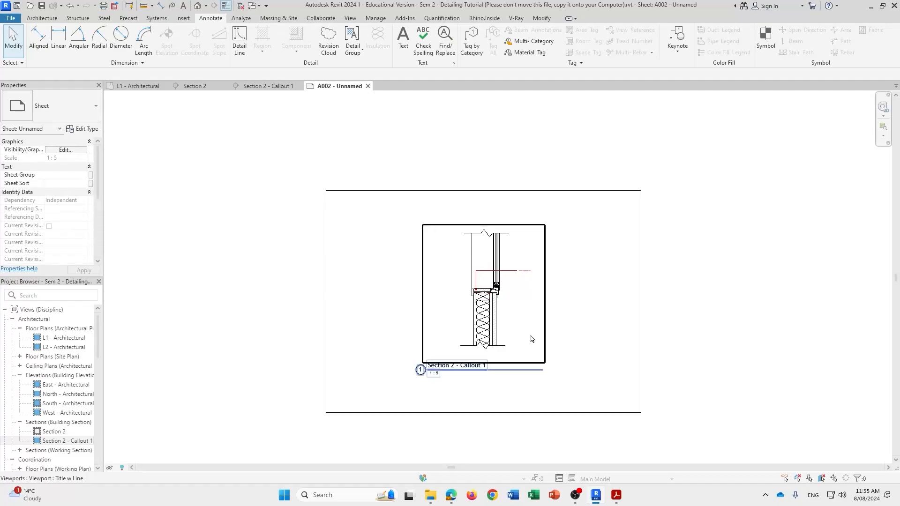
# Activate the callout viewport, try view scales 1:2 and 1:10, return it to 1:5 and deactivate the viewport.
pyautogui.doubleClick(532, 339)
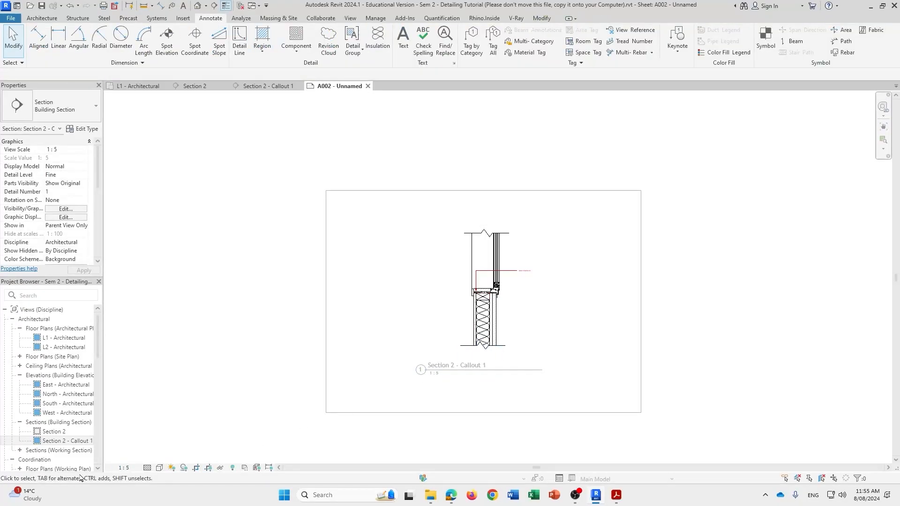
pyautogui.click(123, 468)
pyautogui.click(130, 344)
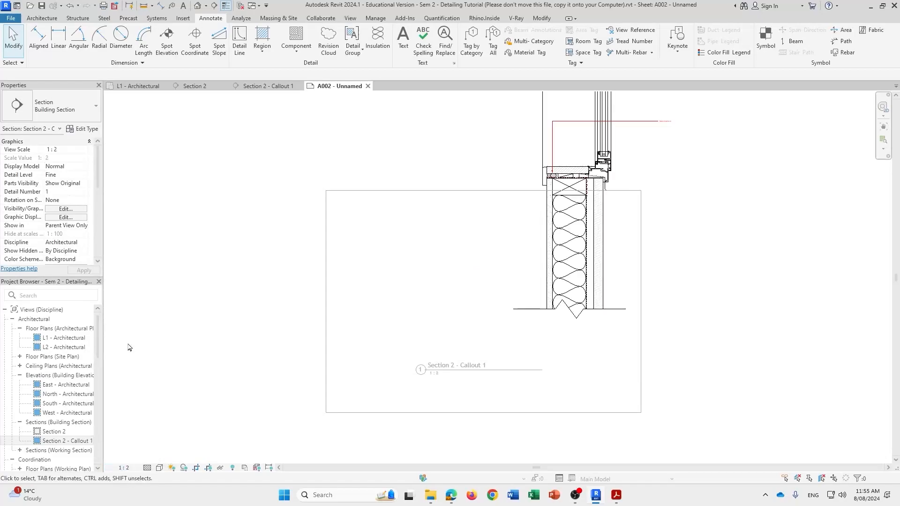
pyautogui.click(124, 468)
pyautogui.click(143, 380)
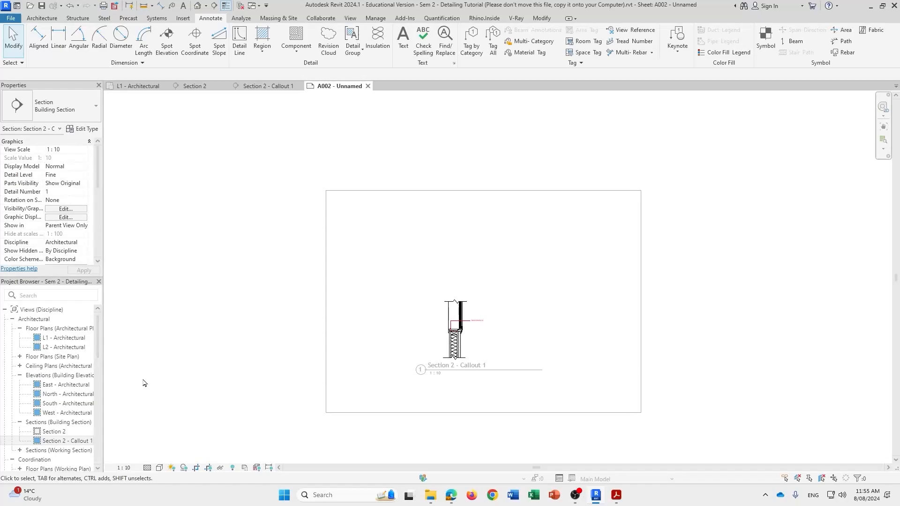
pyautogui.click(125, 468)
pyautogui.click(134, 367)
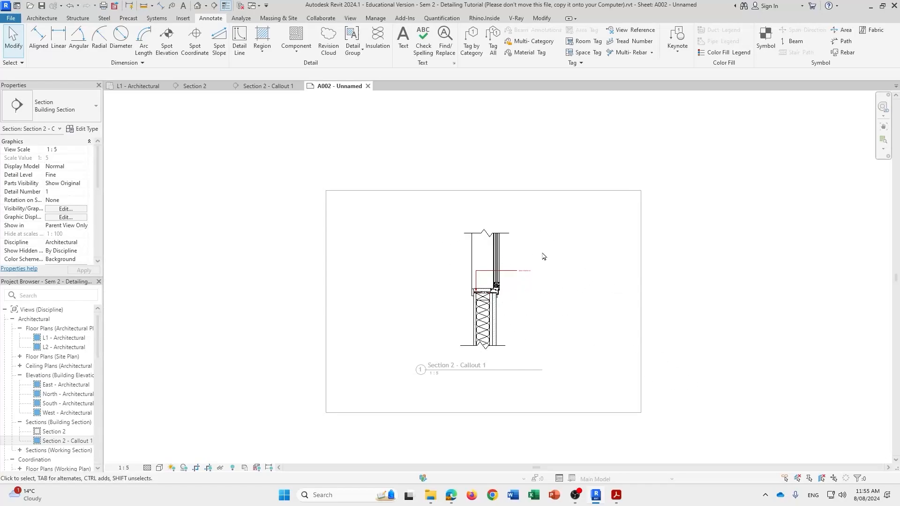
pyautogui.doubleClick(767, 307)
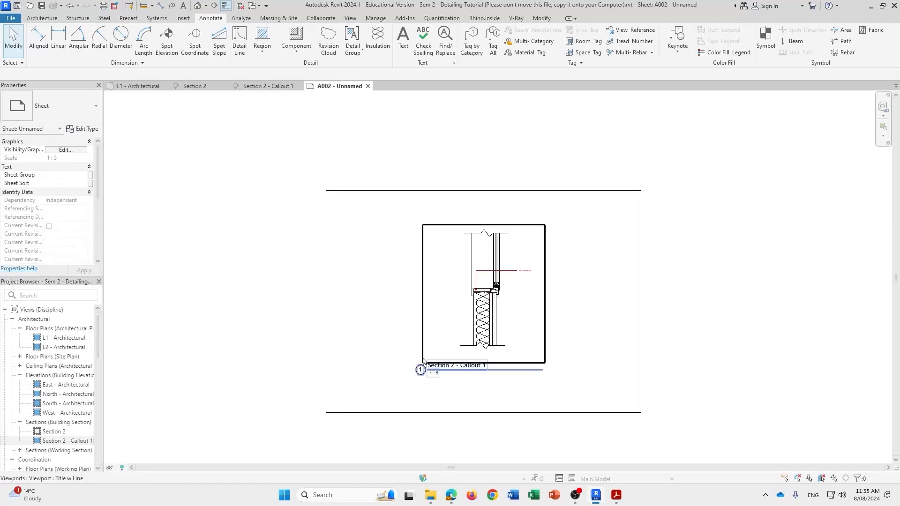
# Change the callout viewport's type to No Title so that it carries no title on the sheet, and deselect it.
pyautogui.click(434, 373)
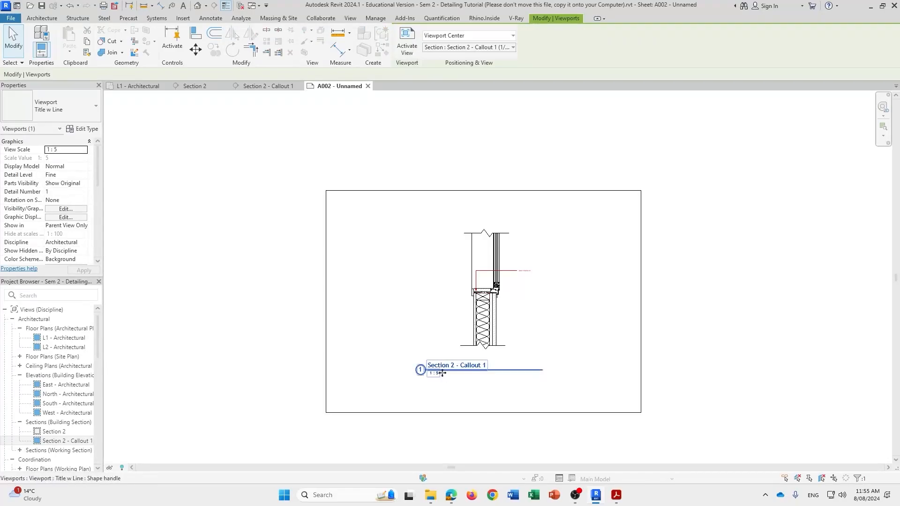
pyautogui.click(82, 111)
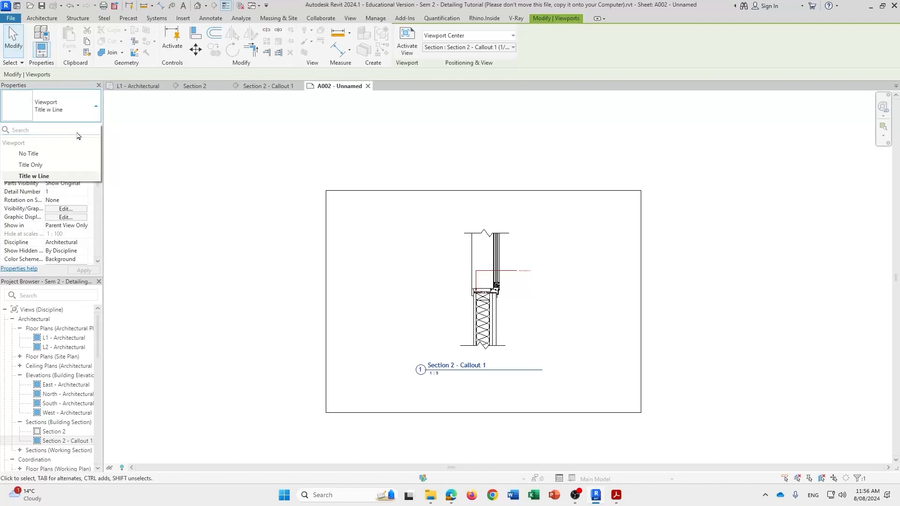
pyautogui.click(50, 154)
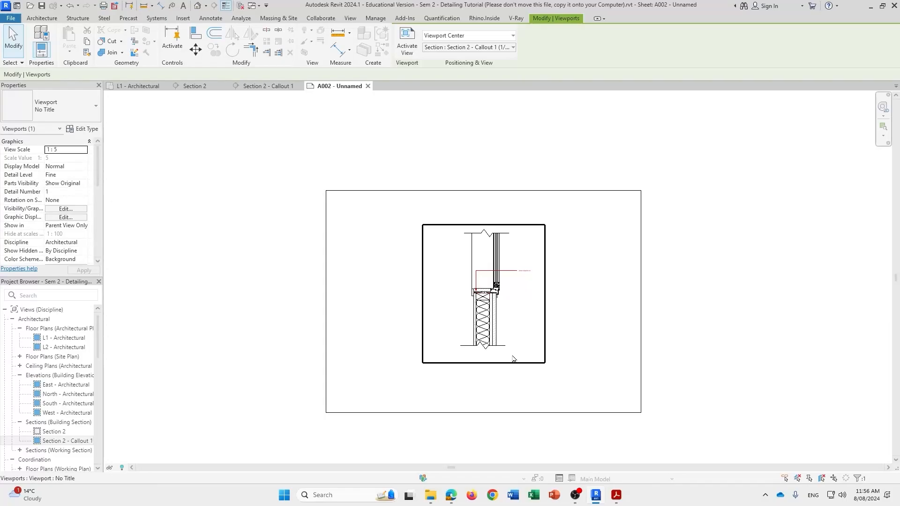
pyautogui.click(774, 343)
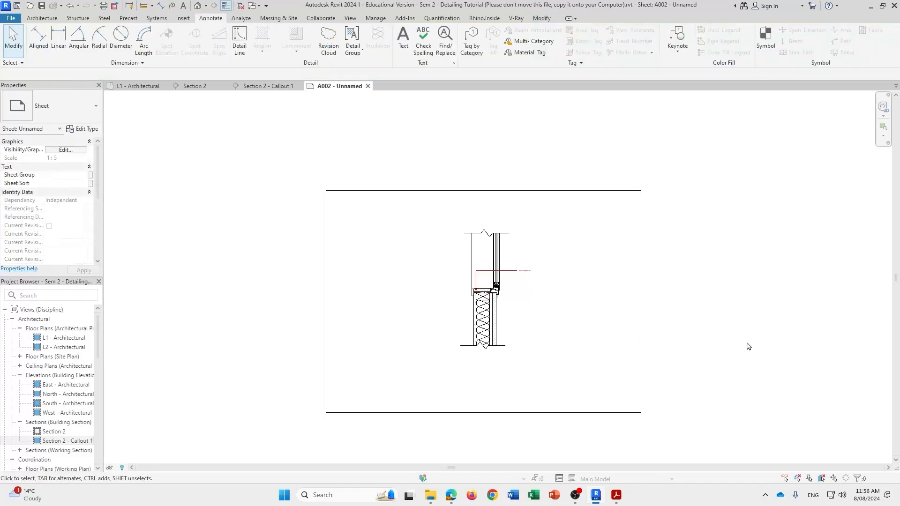
pyautogui.scroll(4, 746, 342)
pyautogui.moveTo(527, 372); pyautogui.dragTo(700, 355, button='middle')
pyautogui.scroll(-3, 632, 354)
pyautogui.scroll(-2, 633, 357)
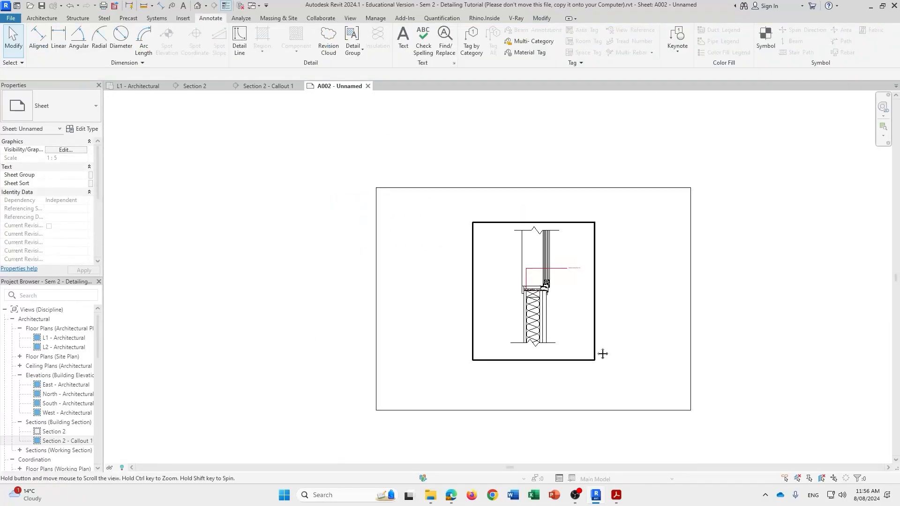
pyautogui.moveTo(604, 354); pyautogui.dragTo(603, 377, button='middle')
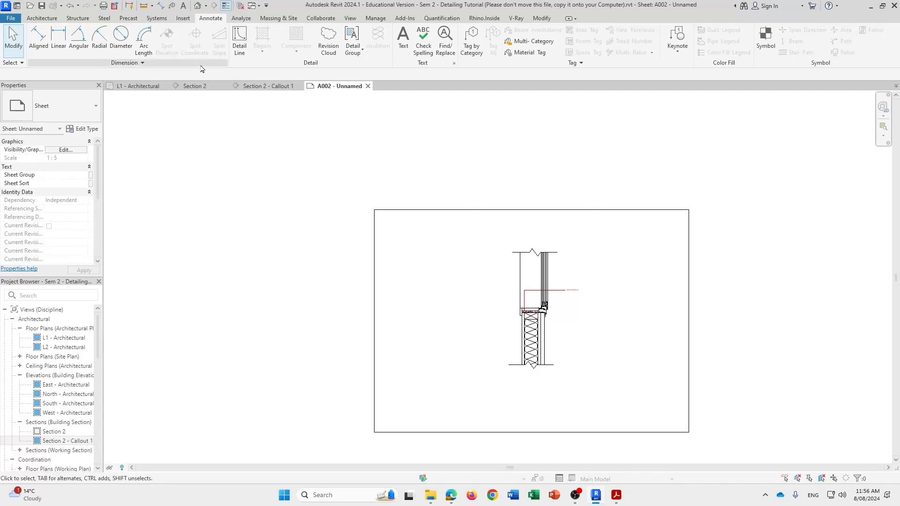
pyautogui.click(403, 39)
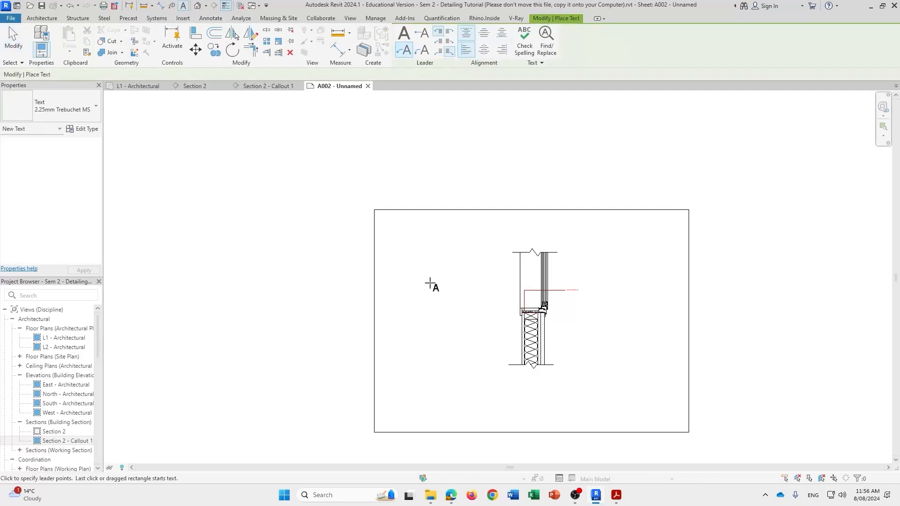
pyautogui.click(412, 265)
pyautogui.press('Escape')
pyautogui.press('Escape')
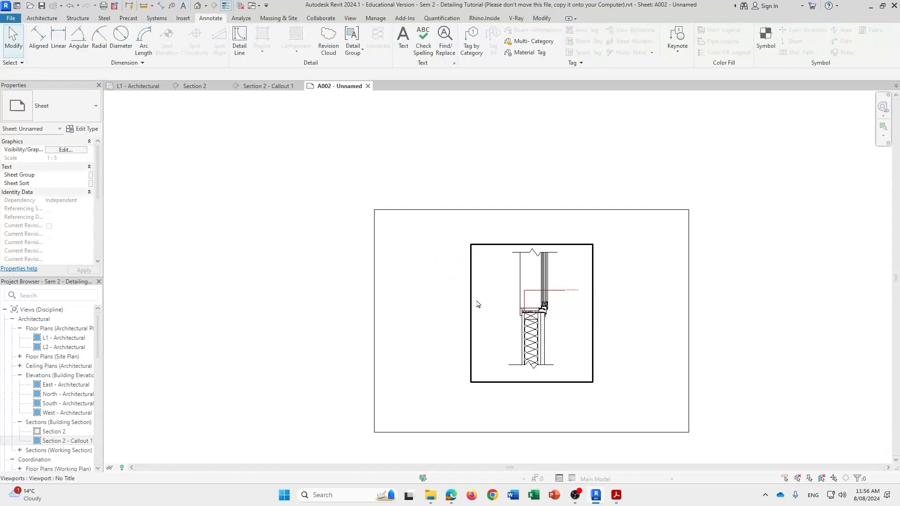
pyautogui.click(551, 338)
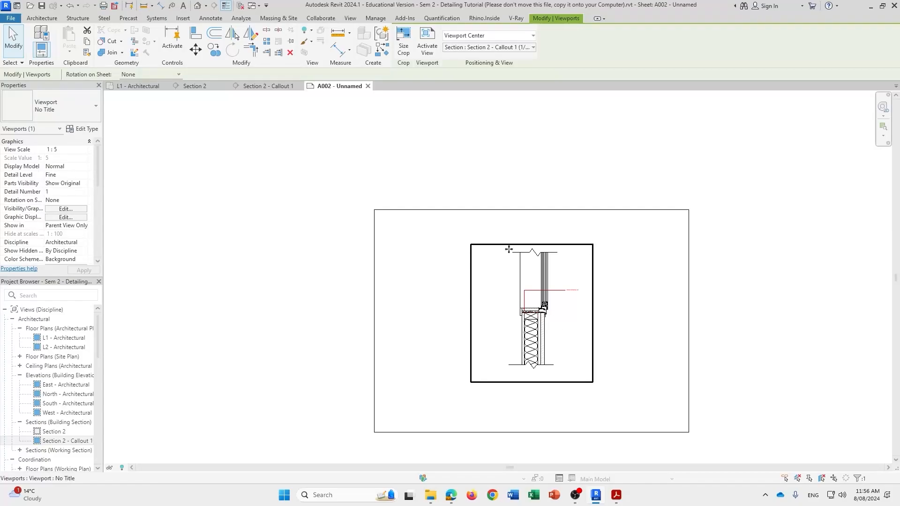
pyautogui.click(216, 19)
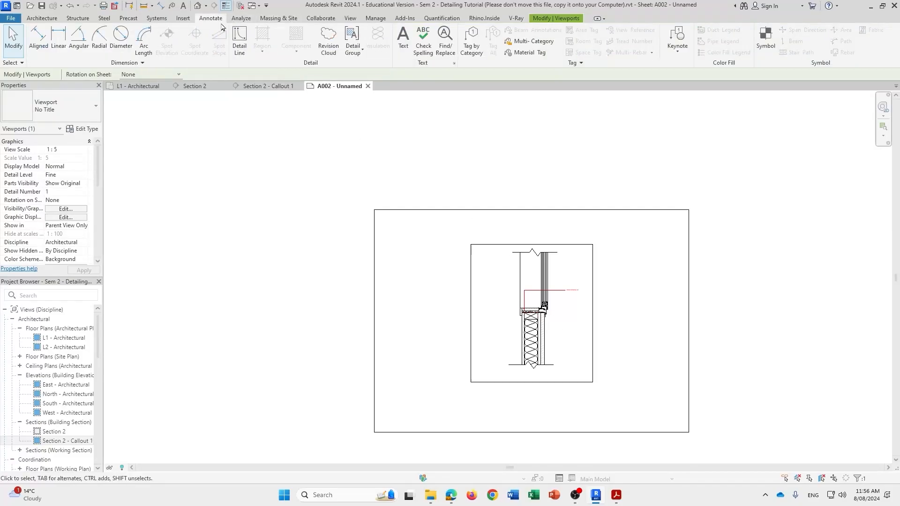
pyautogui.click(403, 40)
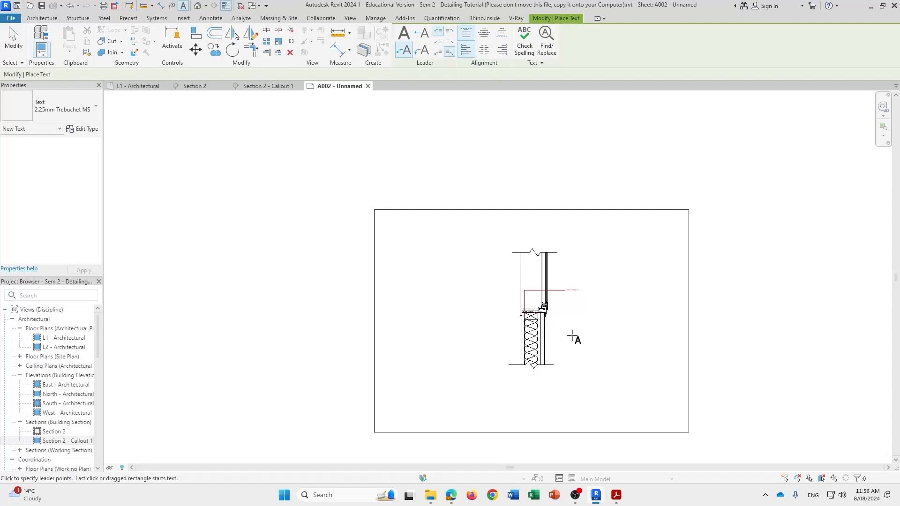
pyautogui.press('Escape')
# Activate the callout viewport, check how the detail sits within the sheet, and deactivate it.
pyautogui.scroll(3, 573, 336)
pyautogui.doubleClick(537, 323)
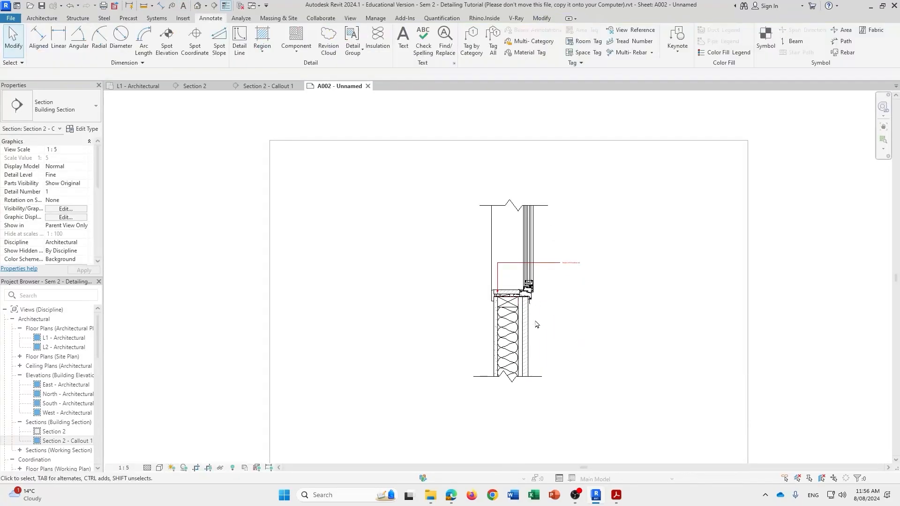
pyautogui.scroll(-4, 565, 326)
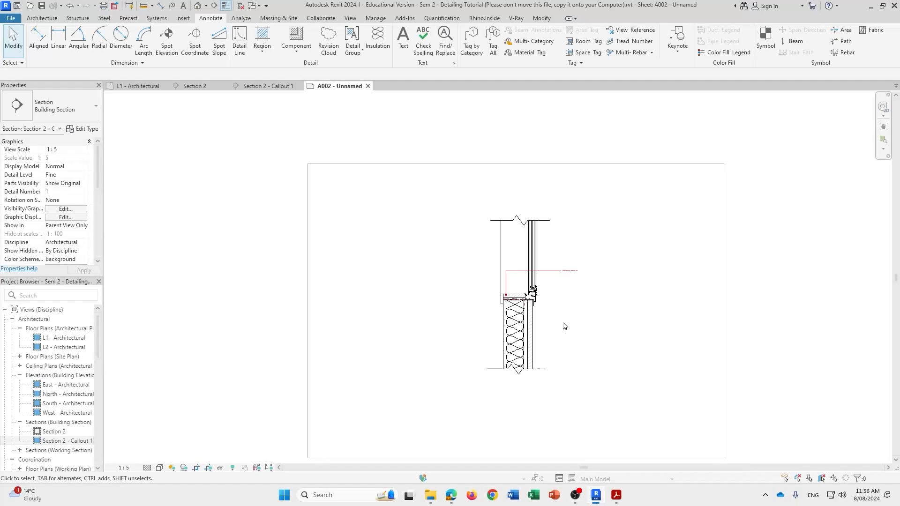
pyautogui.scroll(-3, 565, 327)
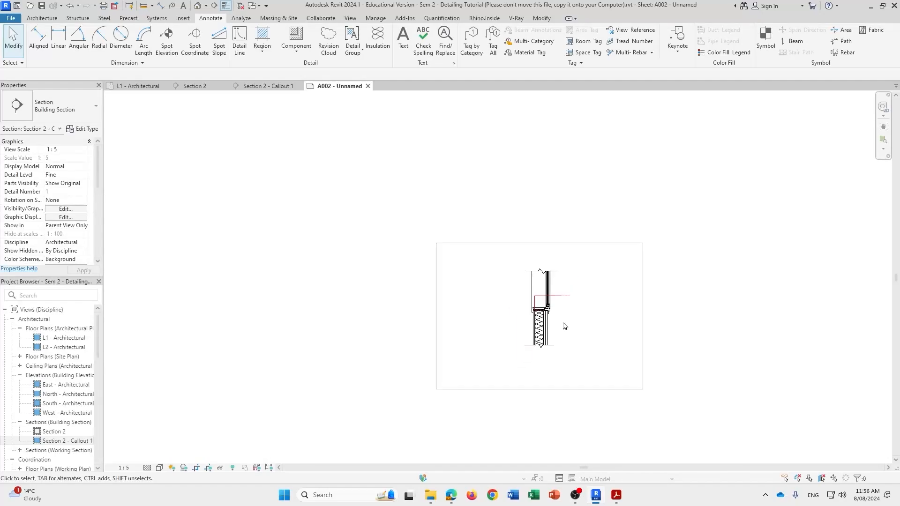
pyautogui.scroll(3, 576, 333)
pyautogui.doubleClick(712, 346)
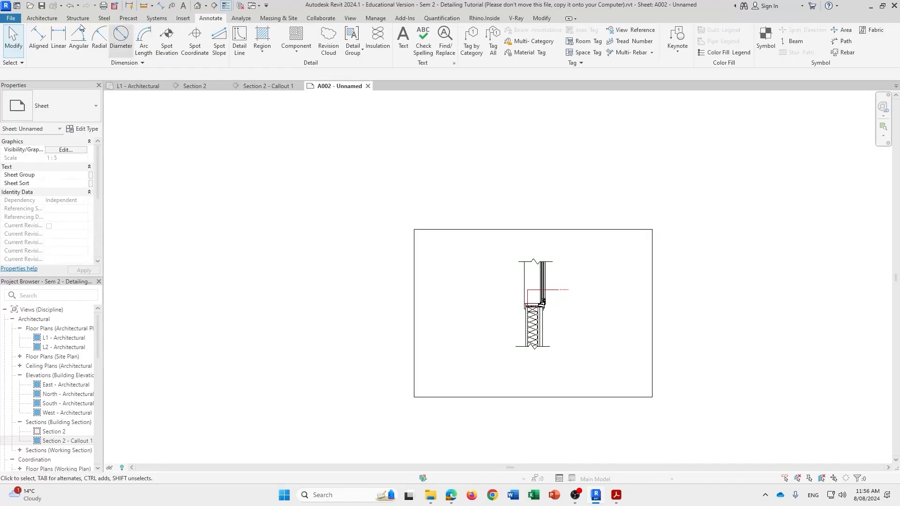
# Start printing the sheet and choose Microsoft Print to PDF as the printer.
pyautogui.click(10, 18)
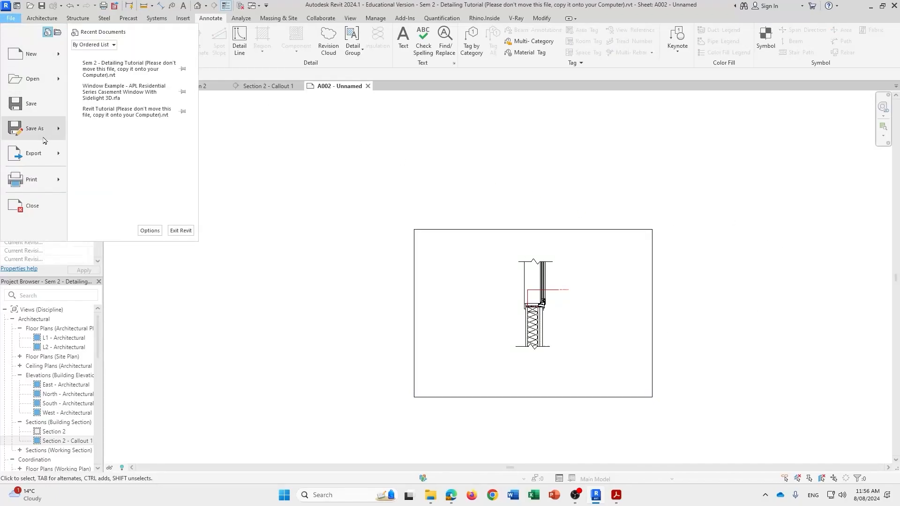
pyautogui.click(31, 181)
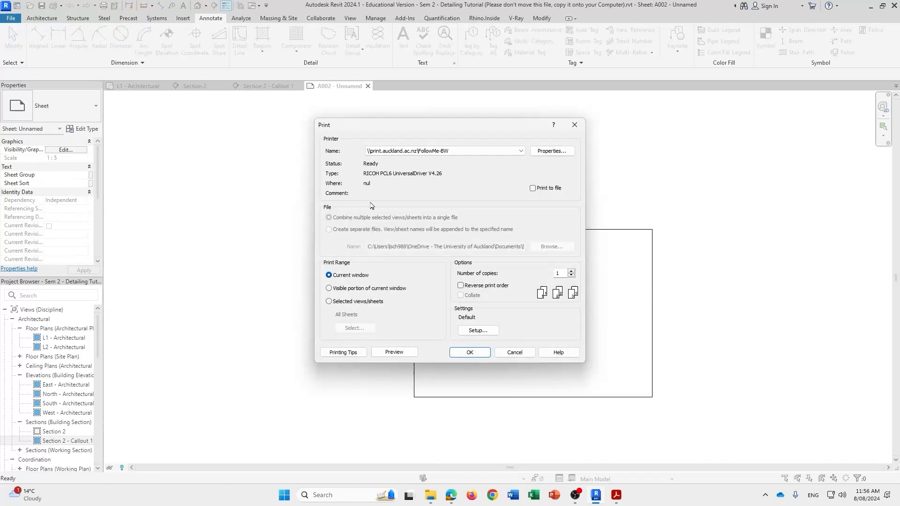
pyautogui.click(520, 150)
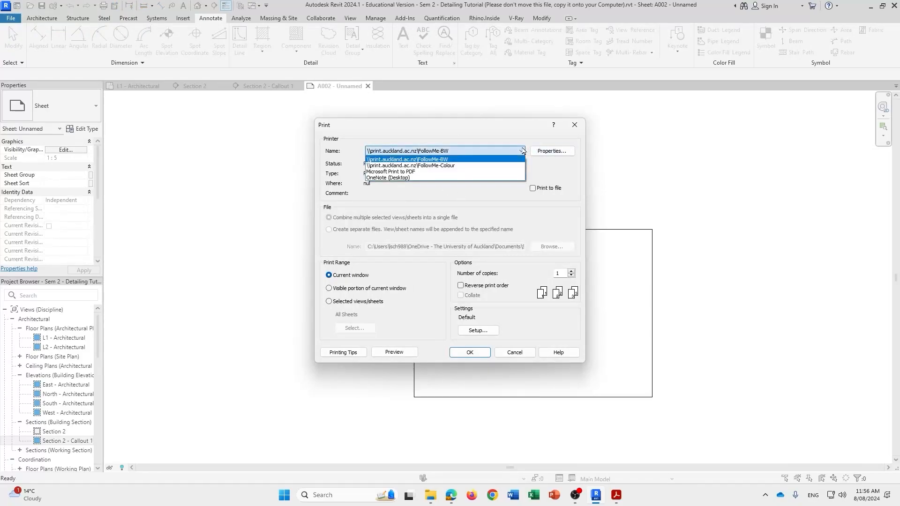
pyautogui.click(403, 172)
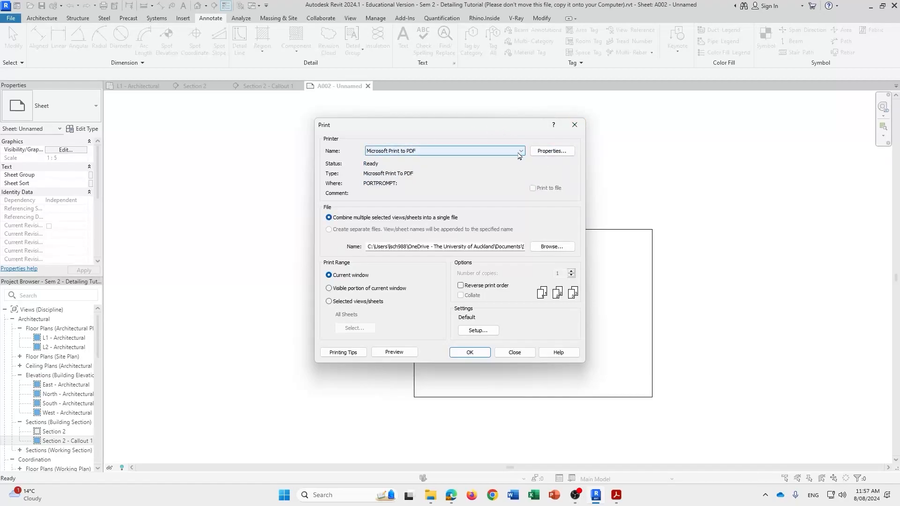
# Set up the print with A3 paper, a zoom of 100% size and centred paper placement.
pyautogui.click(486, 332)
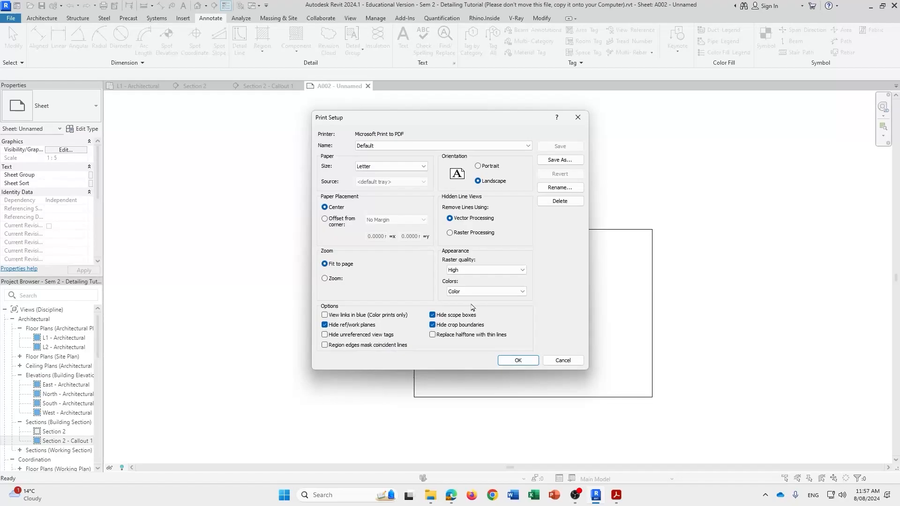
pyautogui.click(403, 167)
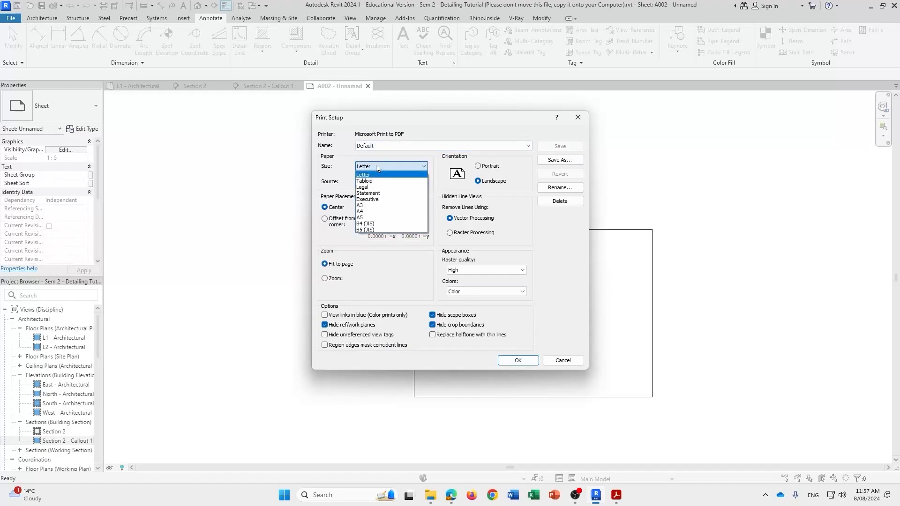
pyautogui.click(372, 207)
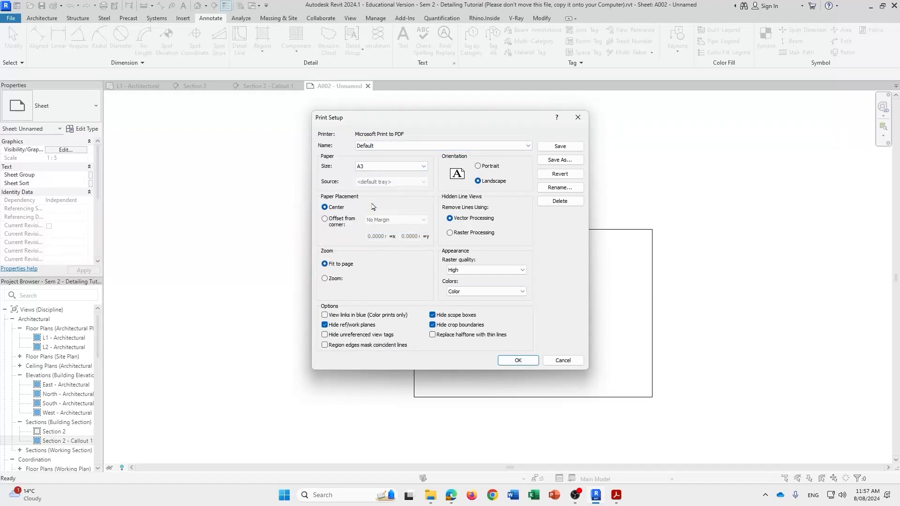
pyautogui.click(325, 278)
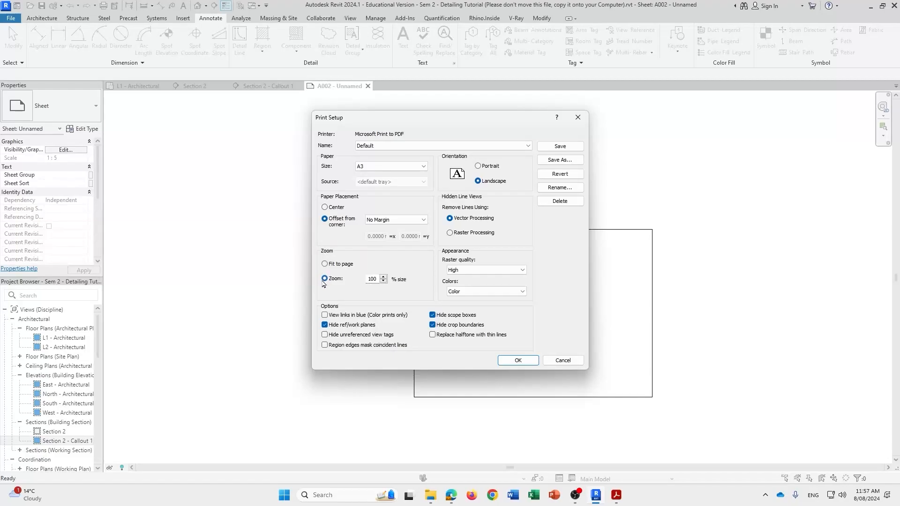
pyautogui.click(325, 207)
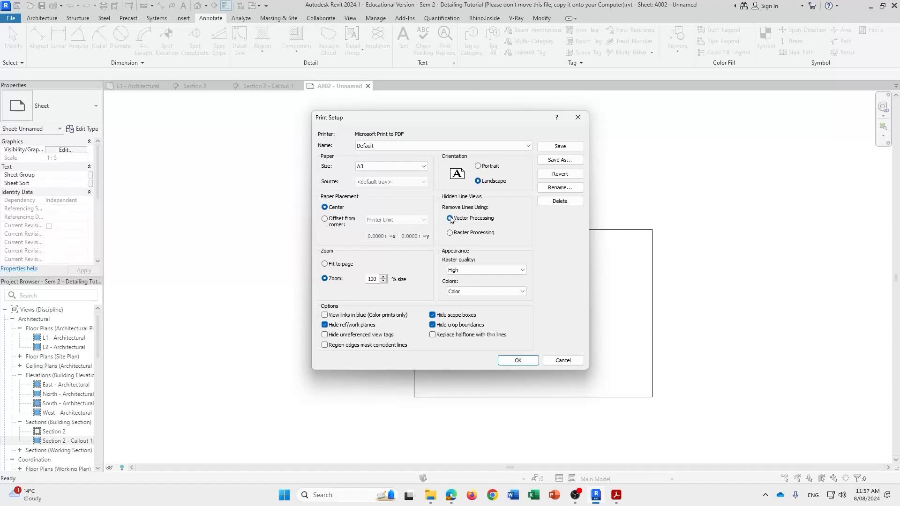
# Set the print's raster quality to Presentation, keep the colours as Color, and accept the print setup.
pyautogui.click(484, 271)
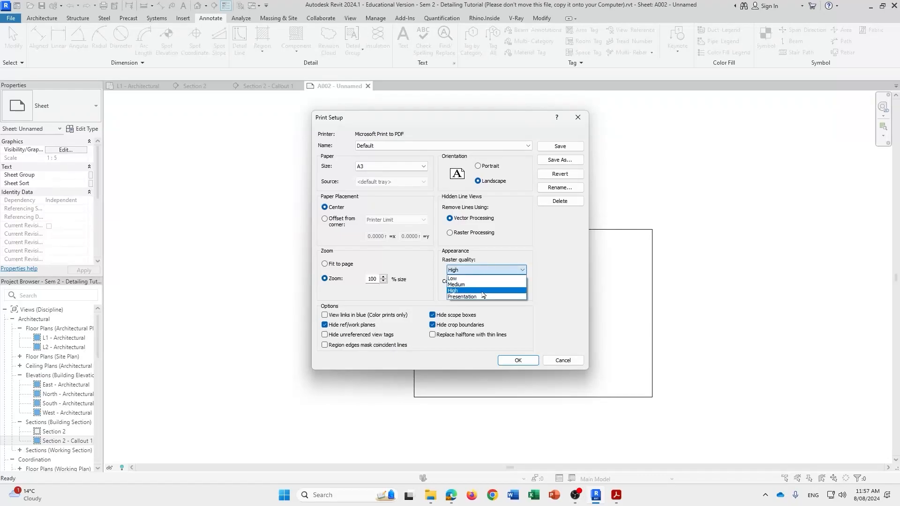
pyautogui.click(479, 299)
pyautogui.click(484, 292)
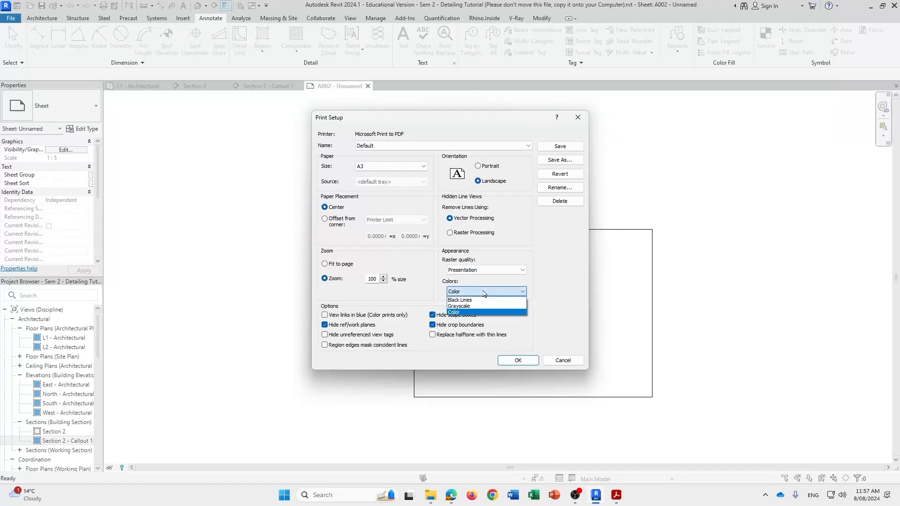
pyautogui.click(478, 312)
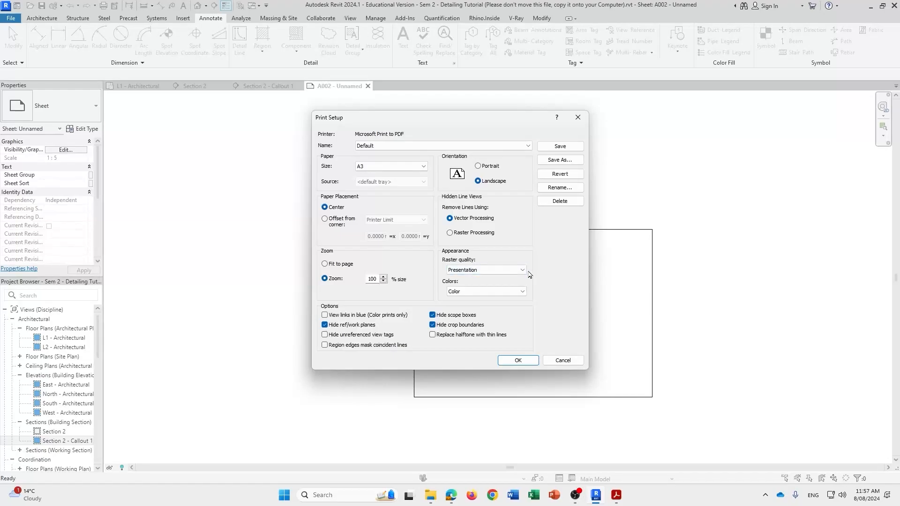
pyautogui.click(529, 361)
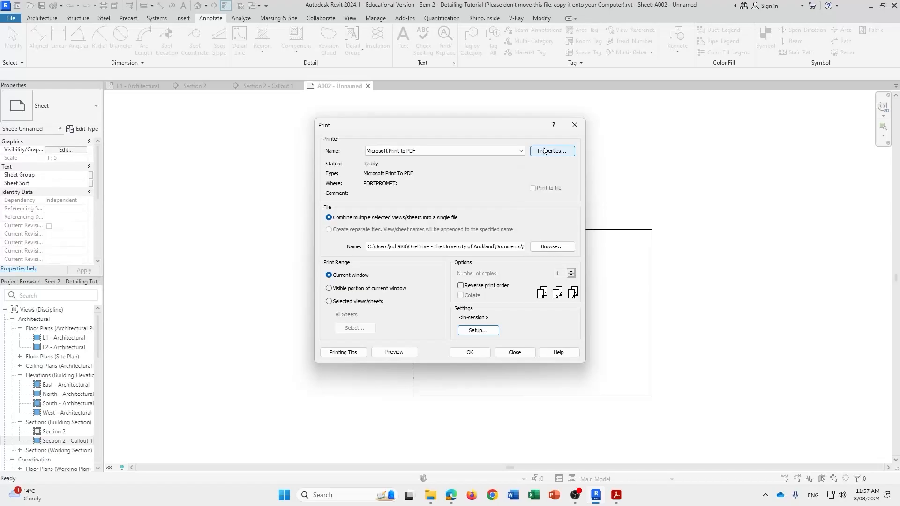
# Print the sheet and save the output in Downloads as a PDF named Test.
pyautogui.click(470, 352)
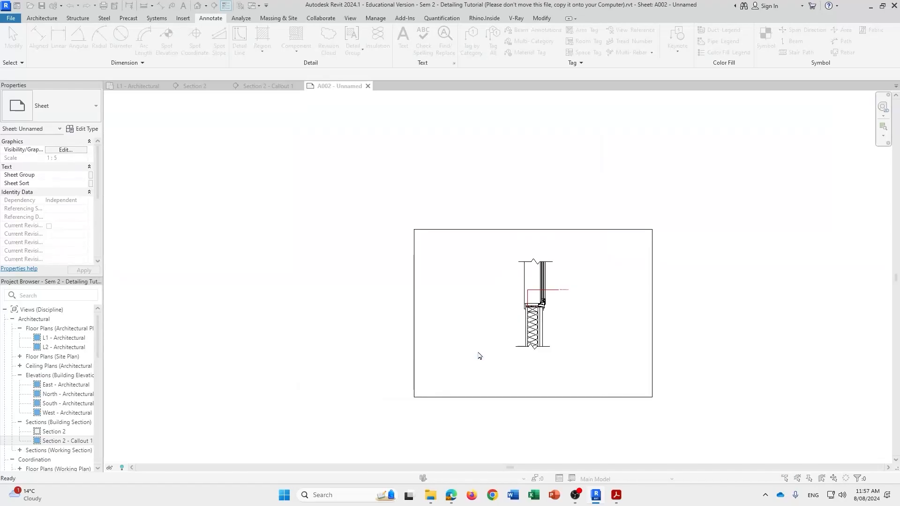
pyautogui.click(340, 245)
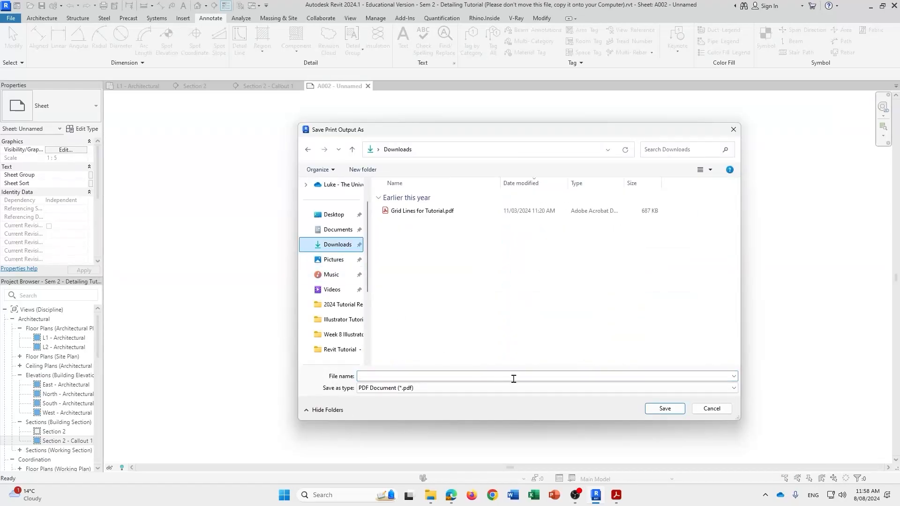
pyautogui.write('Test')
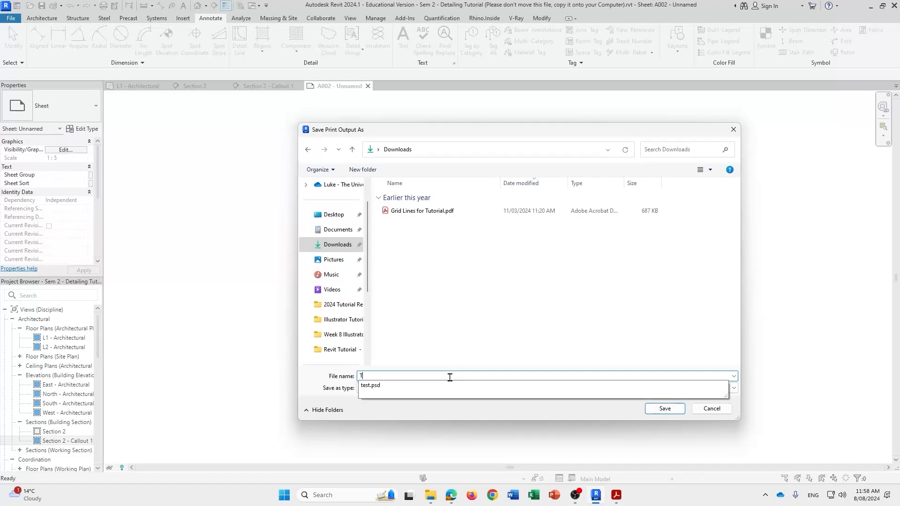
pyautogui.click(662, 415)
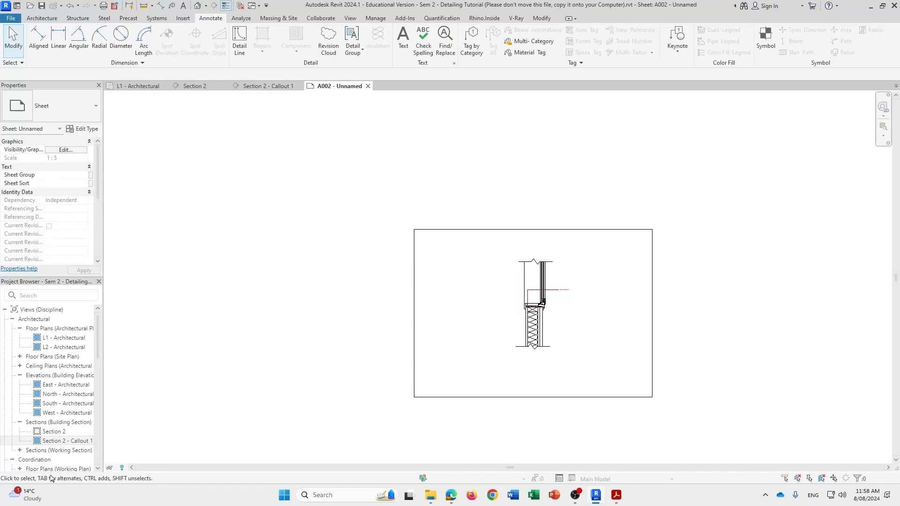
# Switch to File Explorer and open Test.pdf from the Downloads folder to check the printed sheet.
pyautogui.click(427, 495)
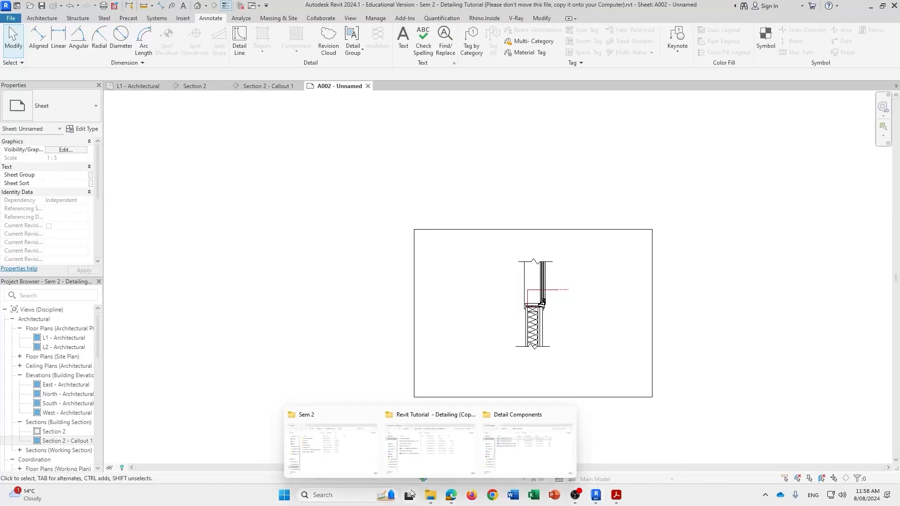
pyautogui.click(515, 448)
pyautogui.click(369, 215)
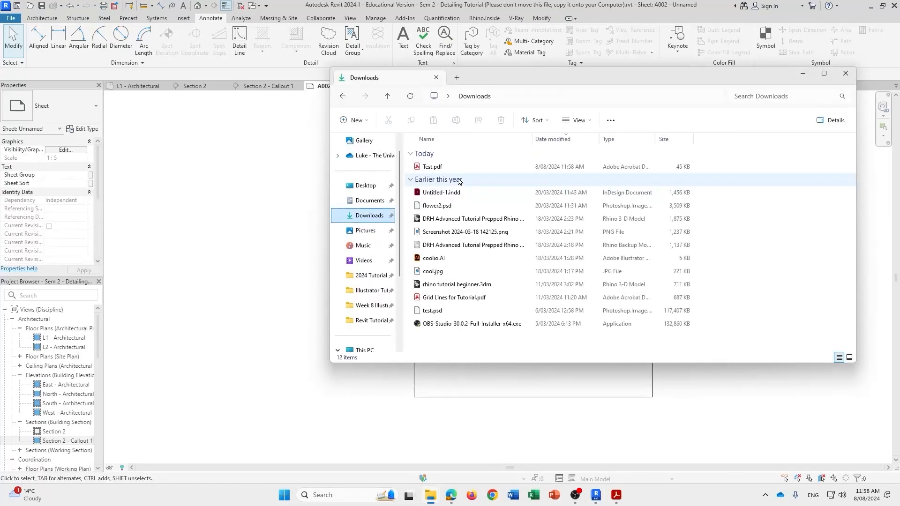
pyautogui.doubleClick(456, 168)
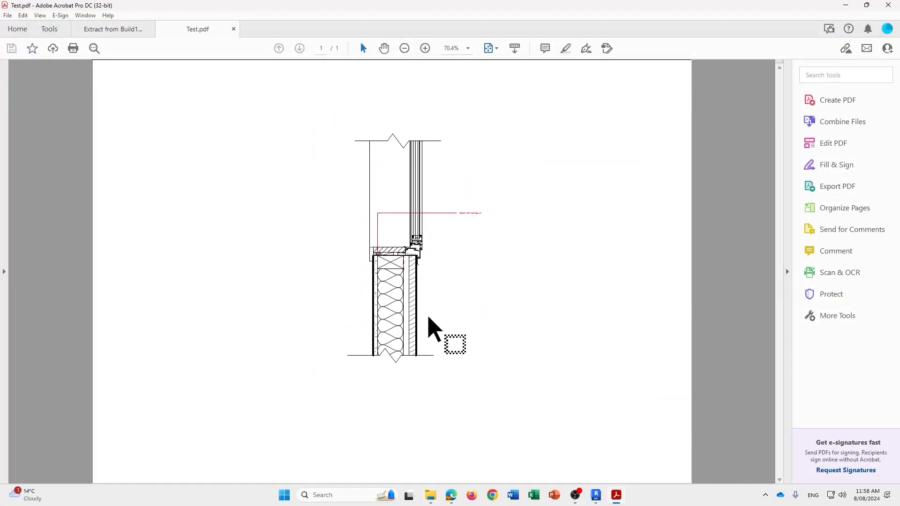